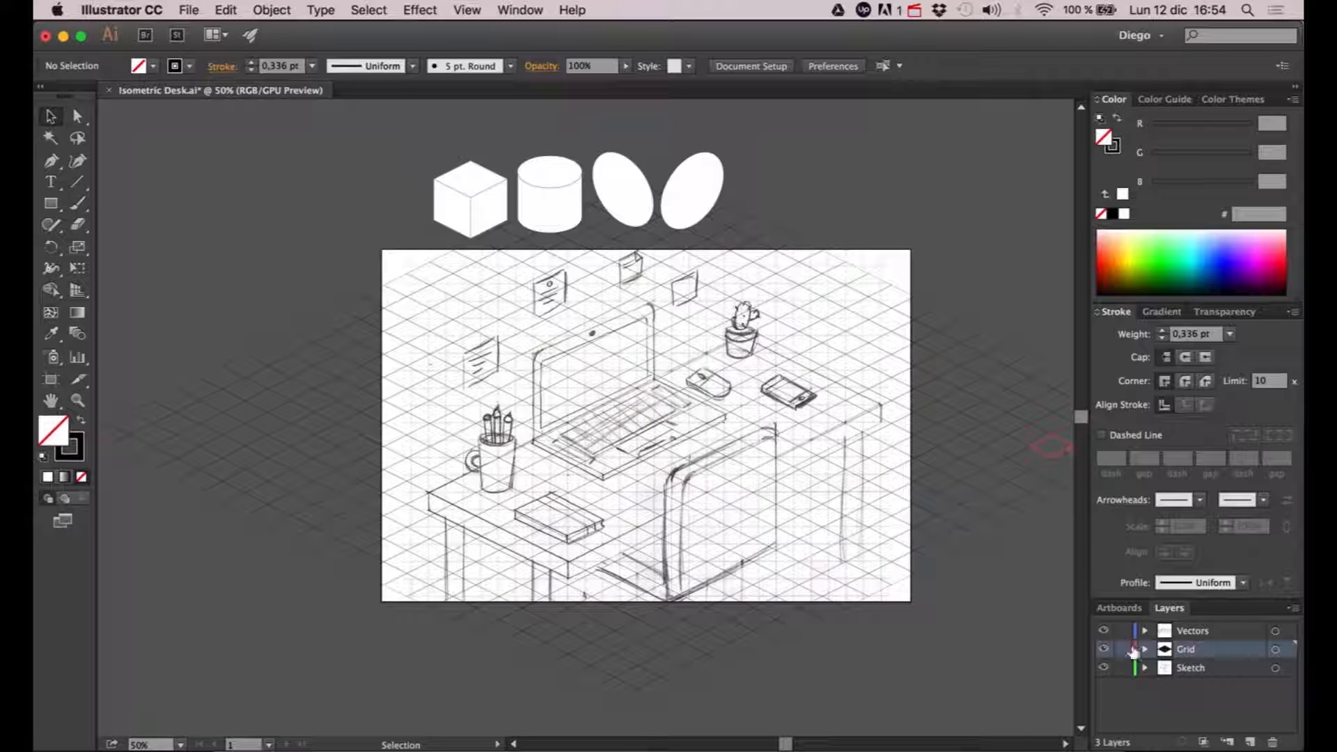
- Turn the Sketch layer into a template with its images dimmed to 30%
{"action": "left_click", "coordinate": [1154, 667]}
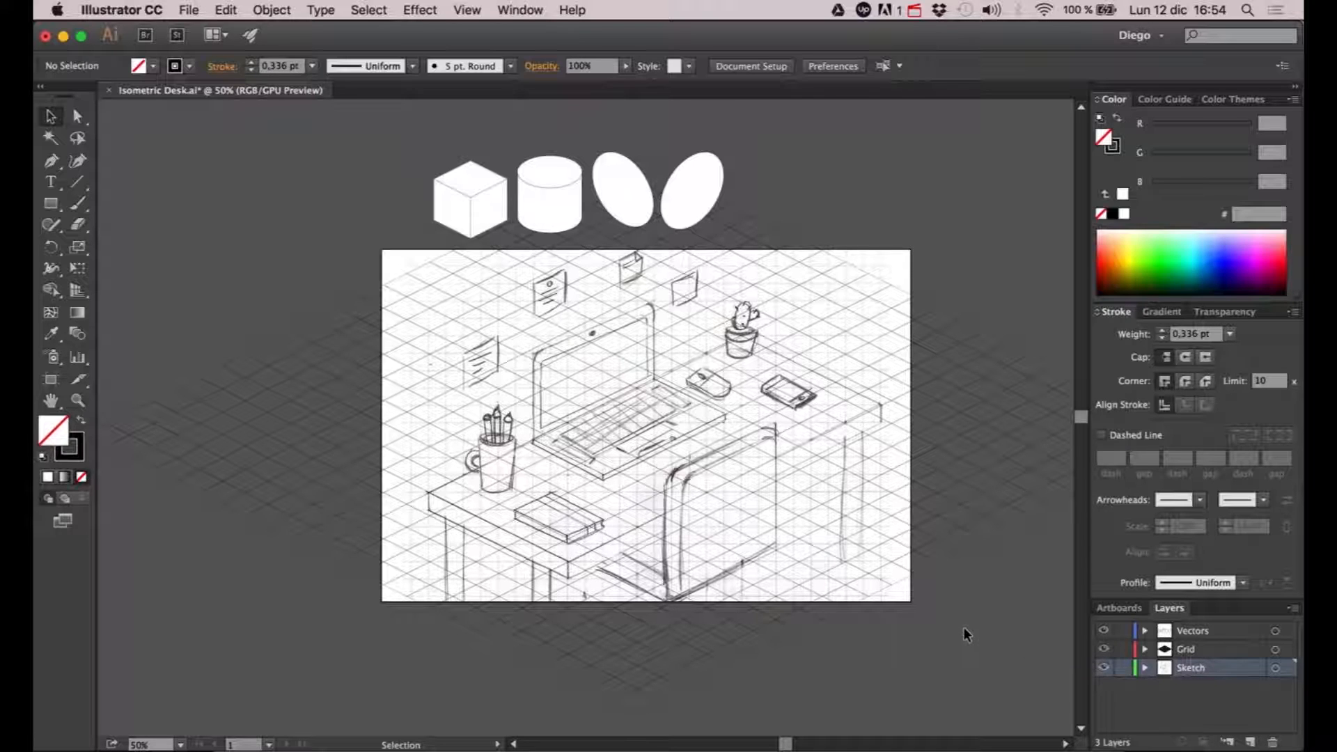
{"action": "double_click", "coordinate": [1164, 670]}
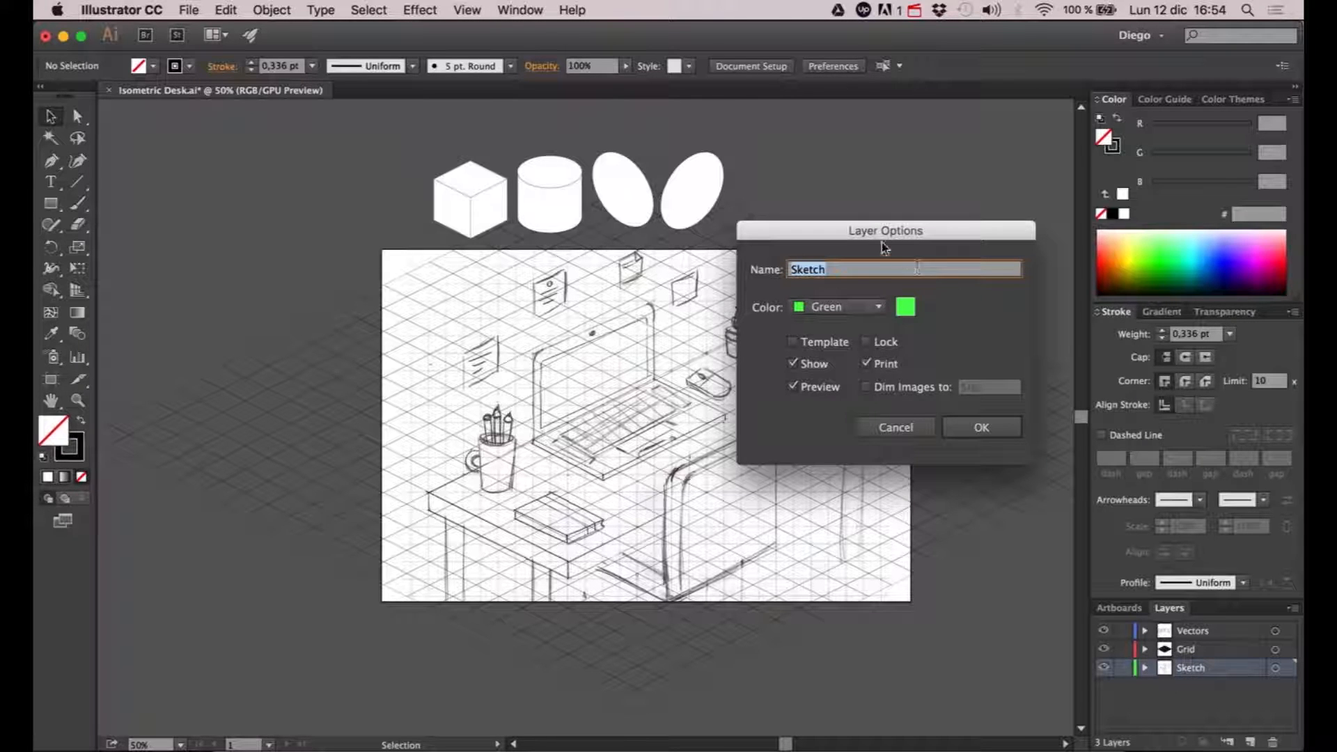
{"action": "left_click", "coordinate": [820, 347]}
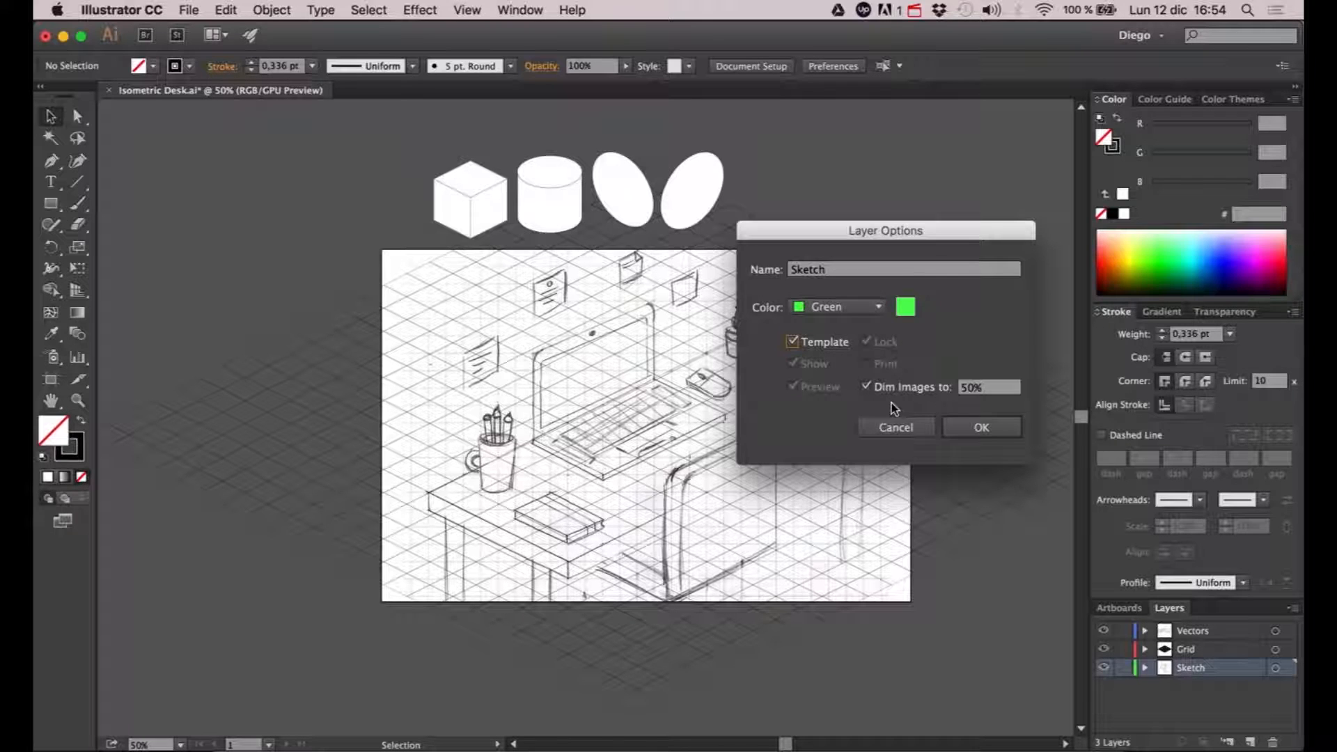
{"action": "left_click", "coordinate": [966, 390]}
{"action": "key", "text": "BackSpace"}
{"action": "type", "text": "3"}
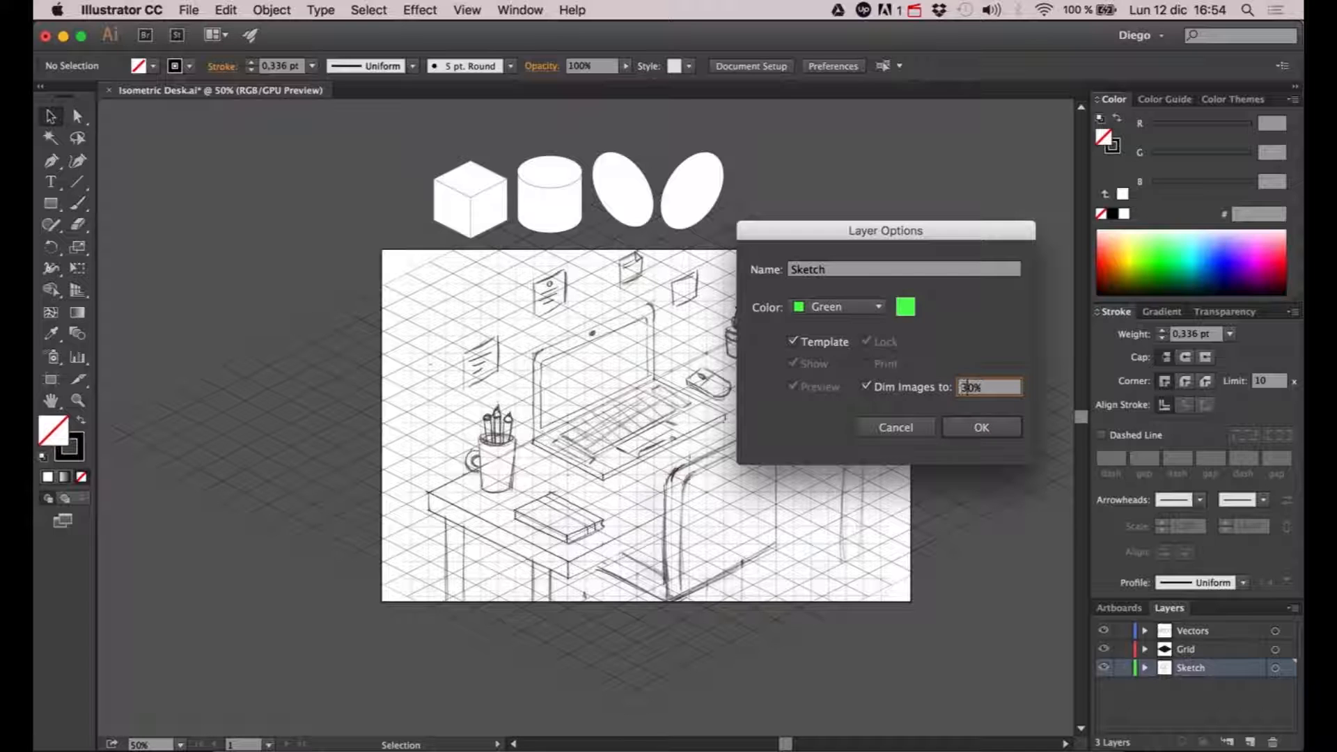
{"action": "left_click", "coordinate": [967, 428]}
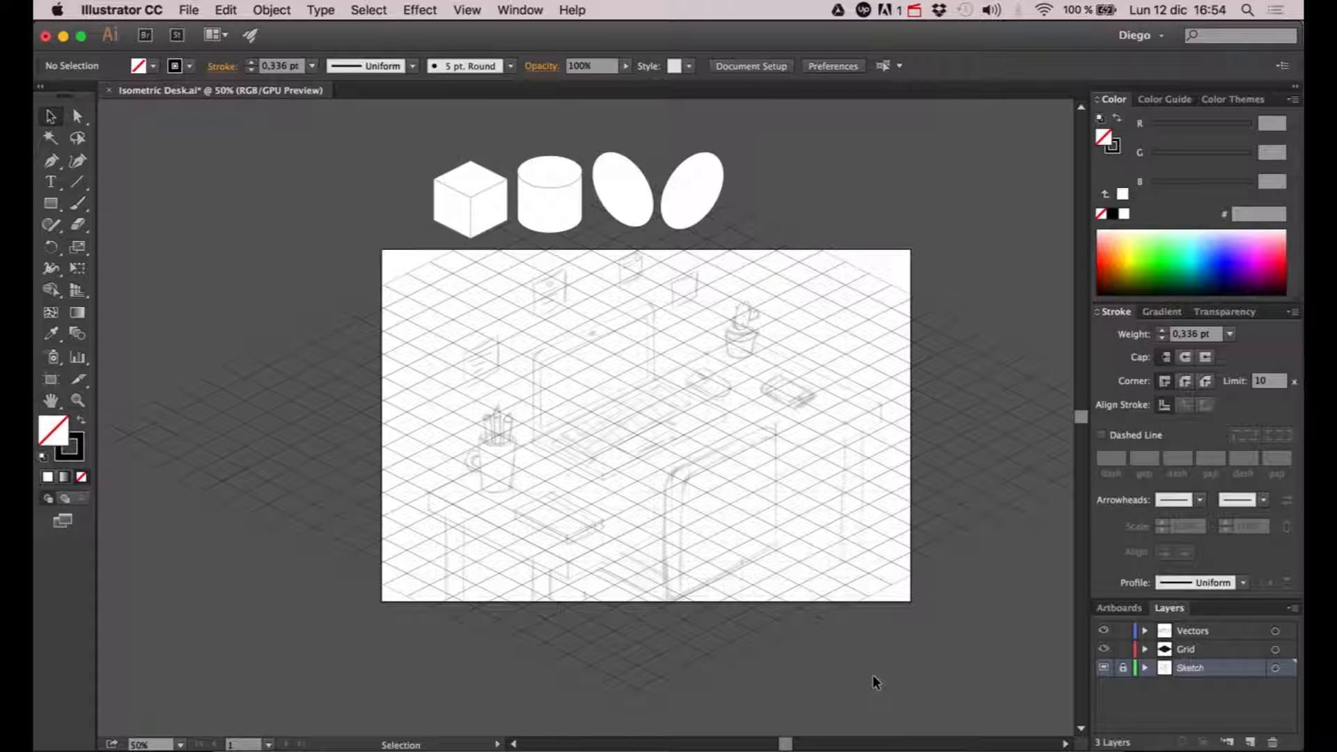
- Convert the isometric grid on the Grid layer into guides, and toggle the layer's visibility off and on to check it
{"action": "left_click", "coordinate": [1192, 651]}
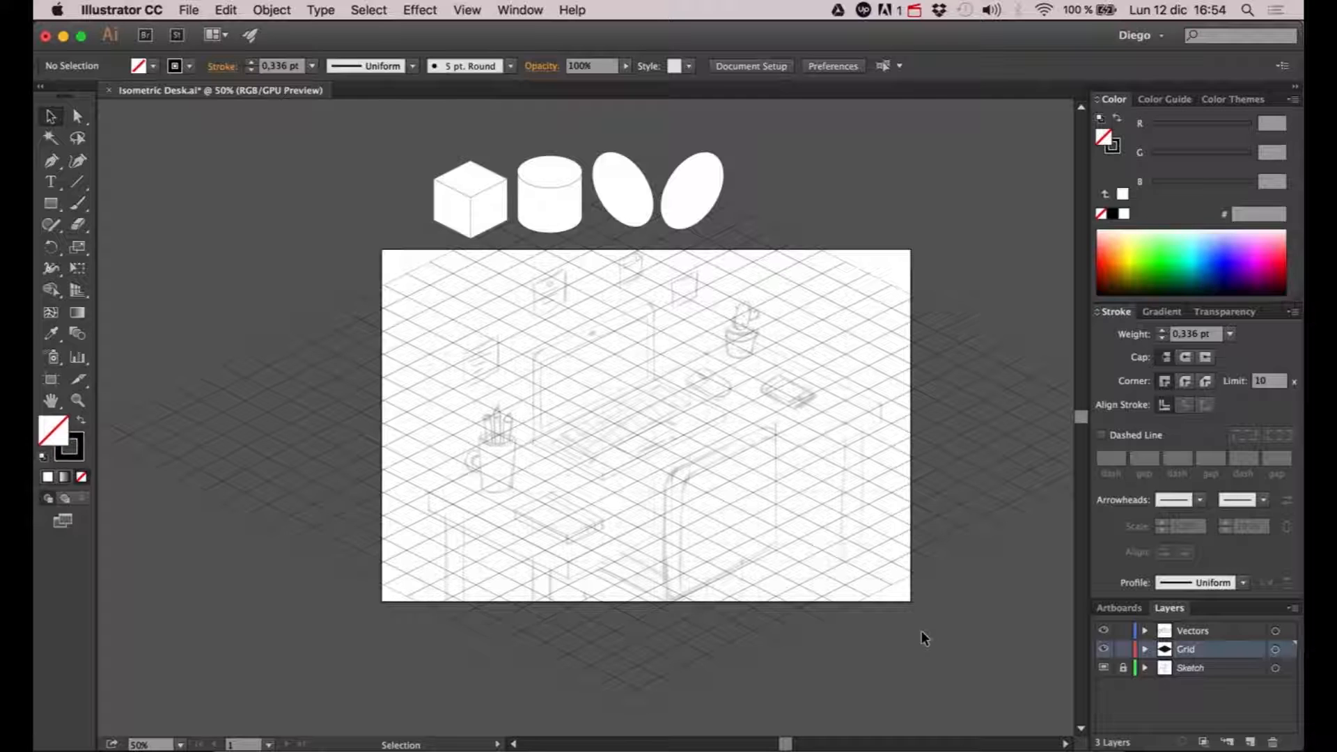
{"action": "left_click", "coordinate": [883, 545]}
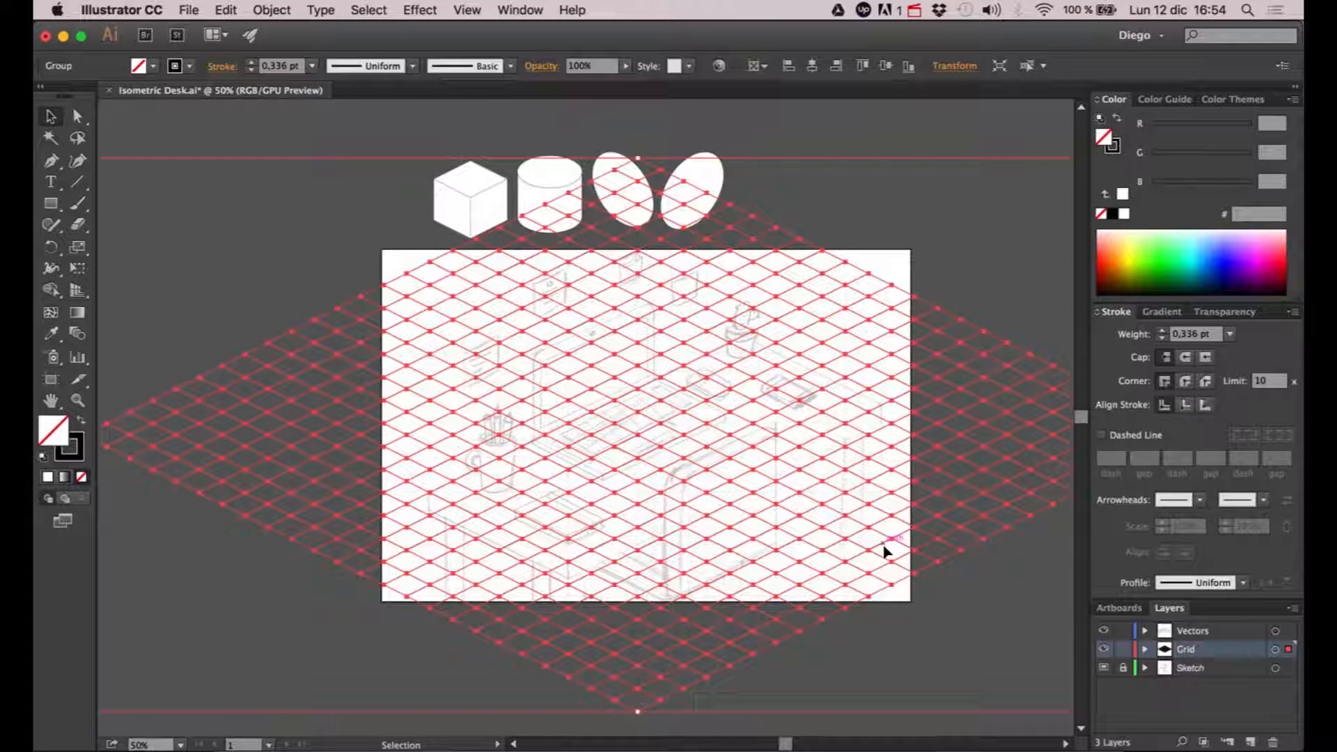
{"action": "left_click", "coordinate": [468, 10]}
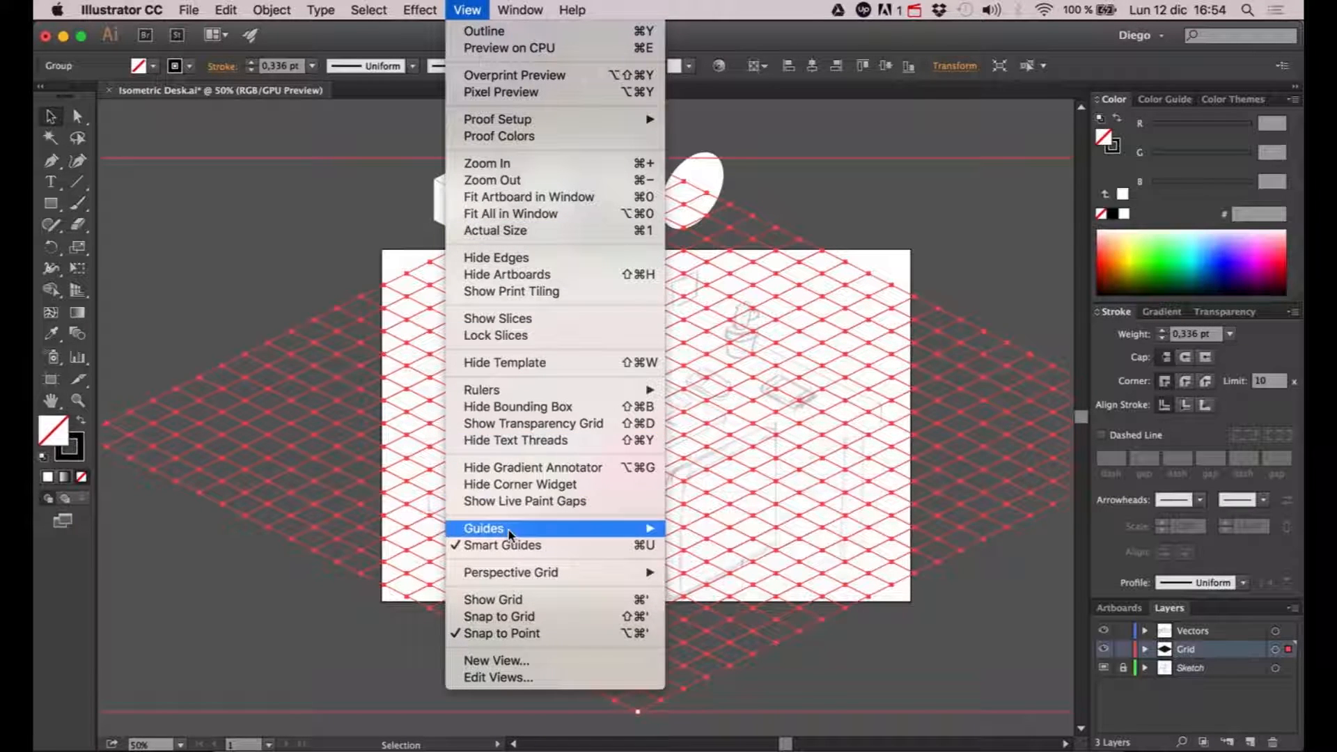
{"action": "mouse_move", "coordinate": [617, 535]}
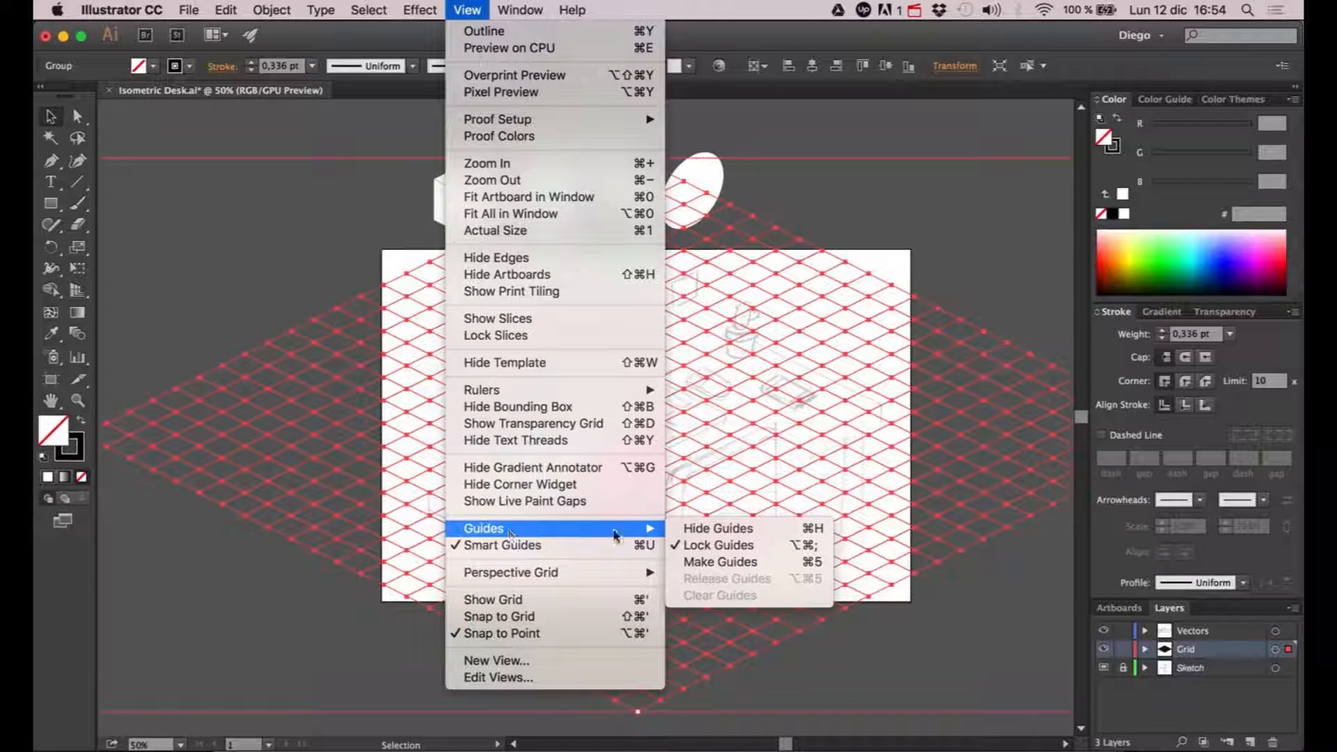
{"action": "left_click", "coordinate": [733, 562]}
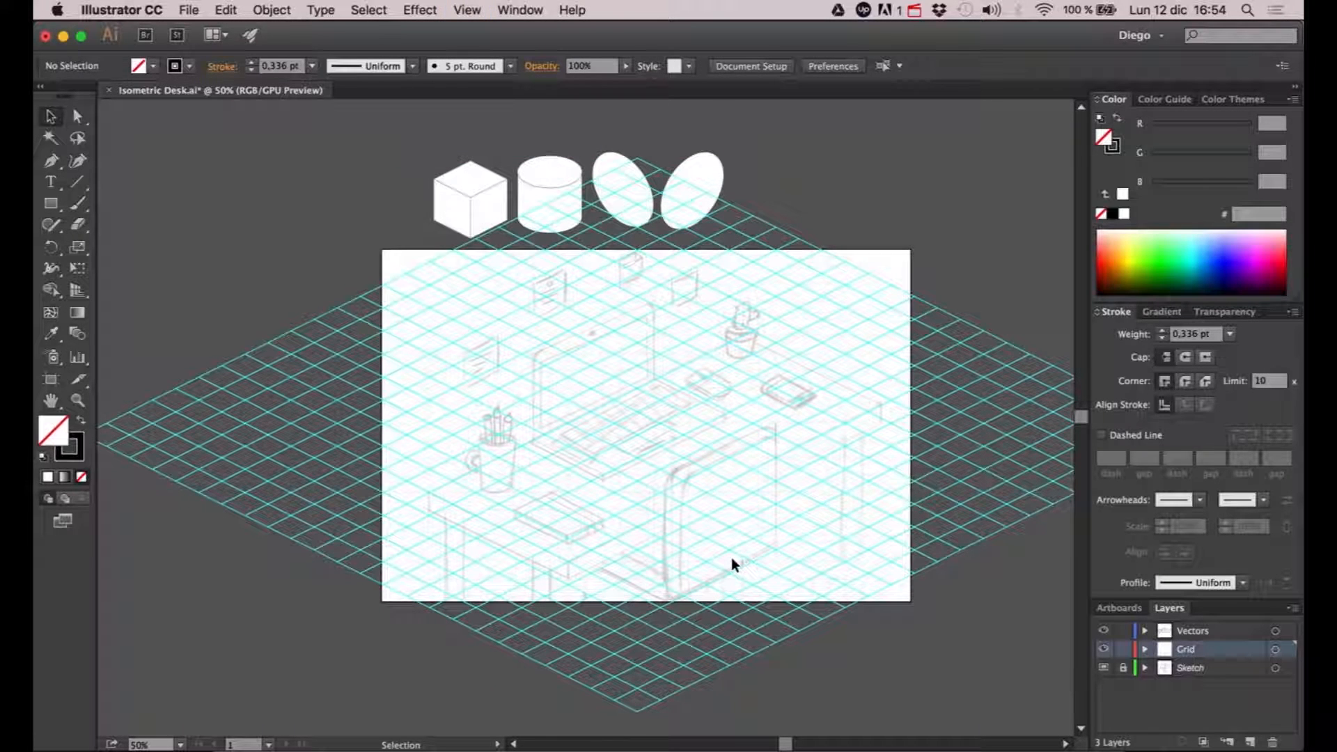
{"action": "left_click", "coordinate": [1105, 650]}
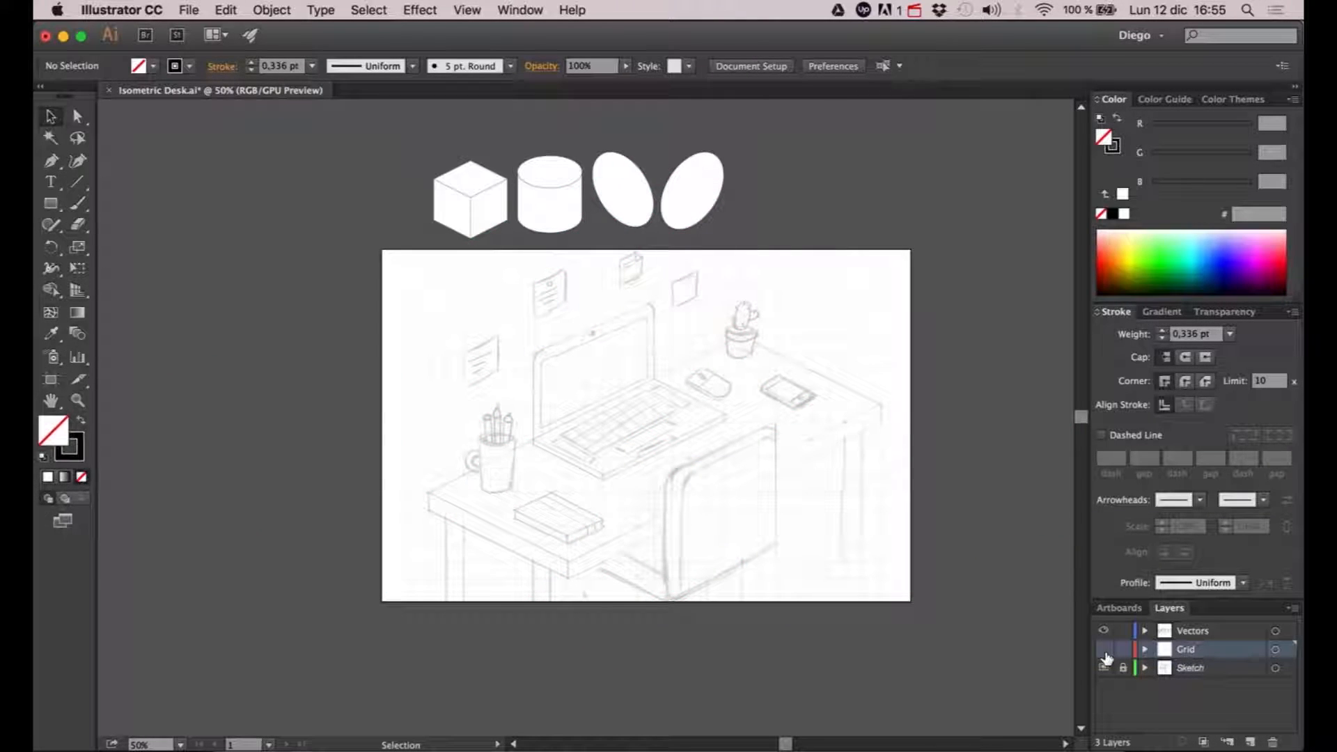
{"action": "left_click", "coordinate": [1104, 650]}
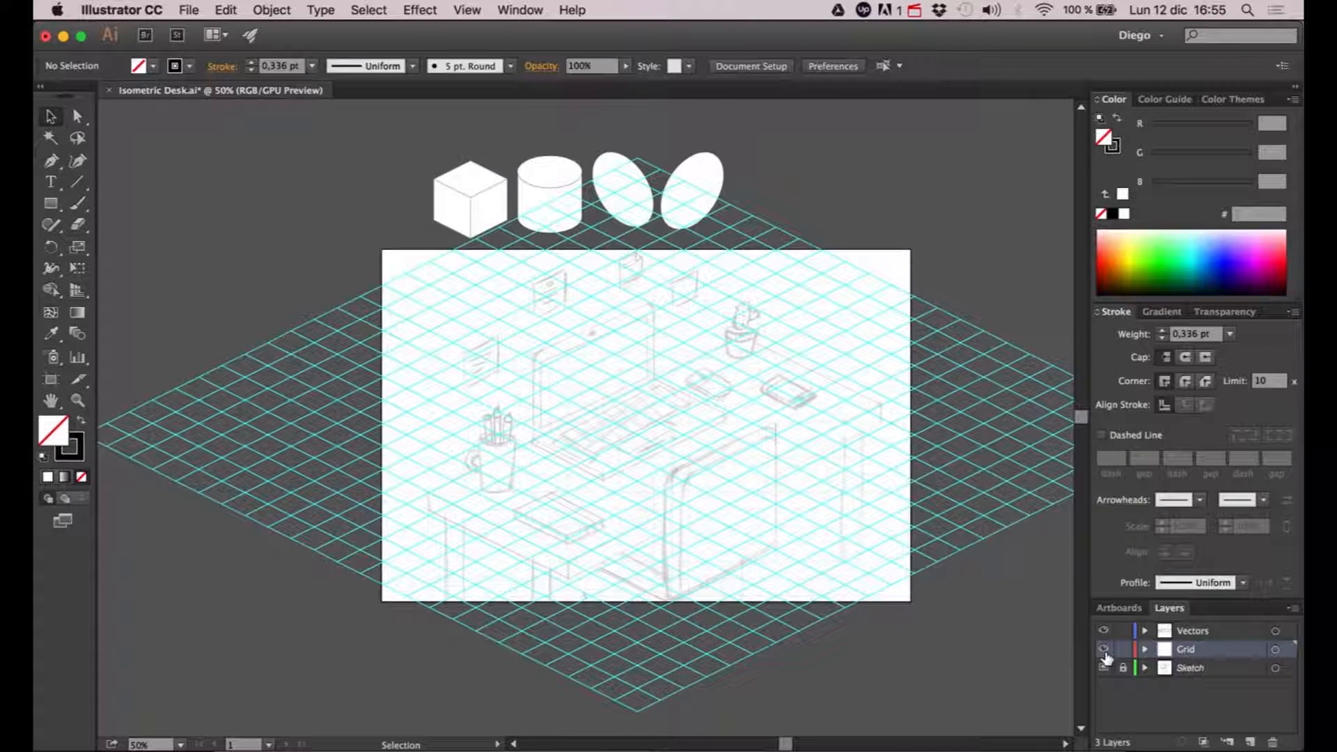
- On the Vectors layer, draw the desk's short side face with the Pen tool along the guides, about 351 px long and 52 px high
{"action": "left_click", "coordinate": [1193, 633]}
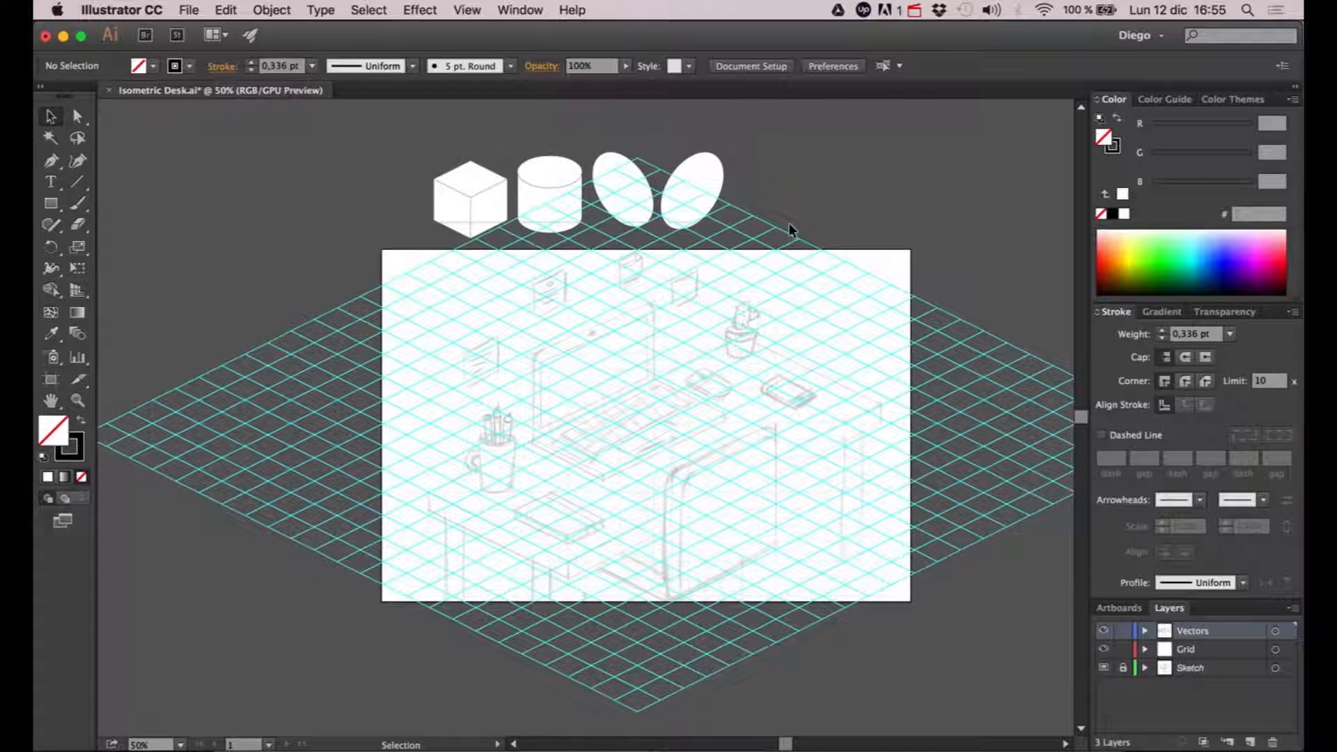
{"action": "left_click_drag", "start_coordinate": [789, 224], "coordinate": [791, 225]}
{"action": "left_click", "coordinate": [833, 218]}
{"action": "key", "text": "space"}
{"action": "left_click_drag", "start_coordinate": [512, 438], "coordinate": [479, 410]}
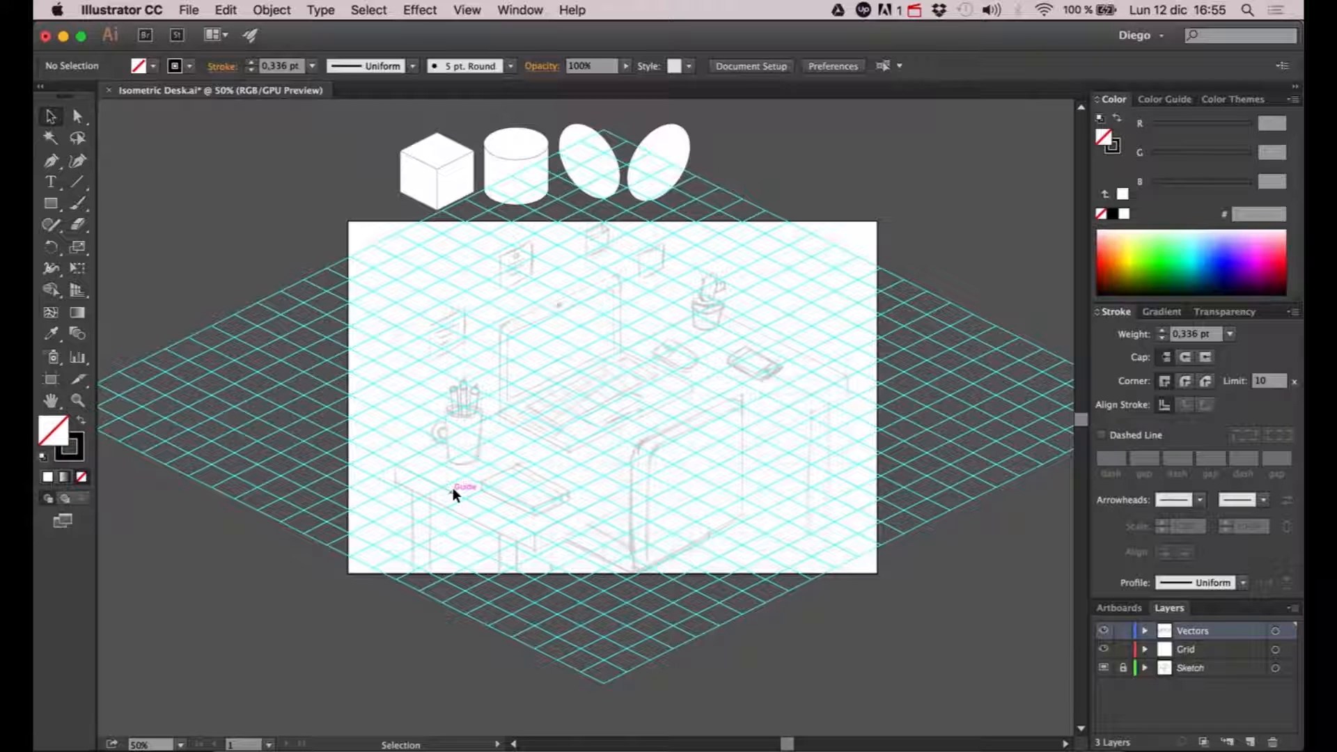
{"action": "key", "text": "space"}
{"action": "left_click_drag", "start_coordinate": [441, 476], "coordinate": [442, 480]}
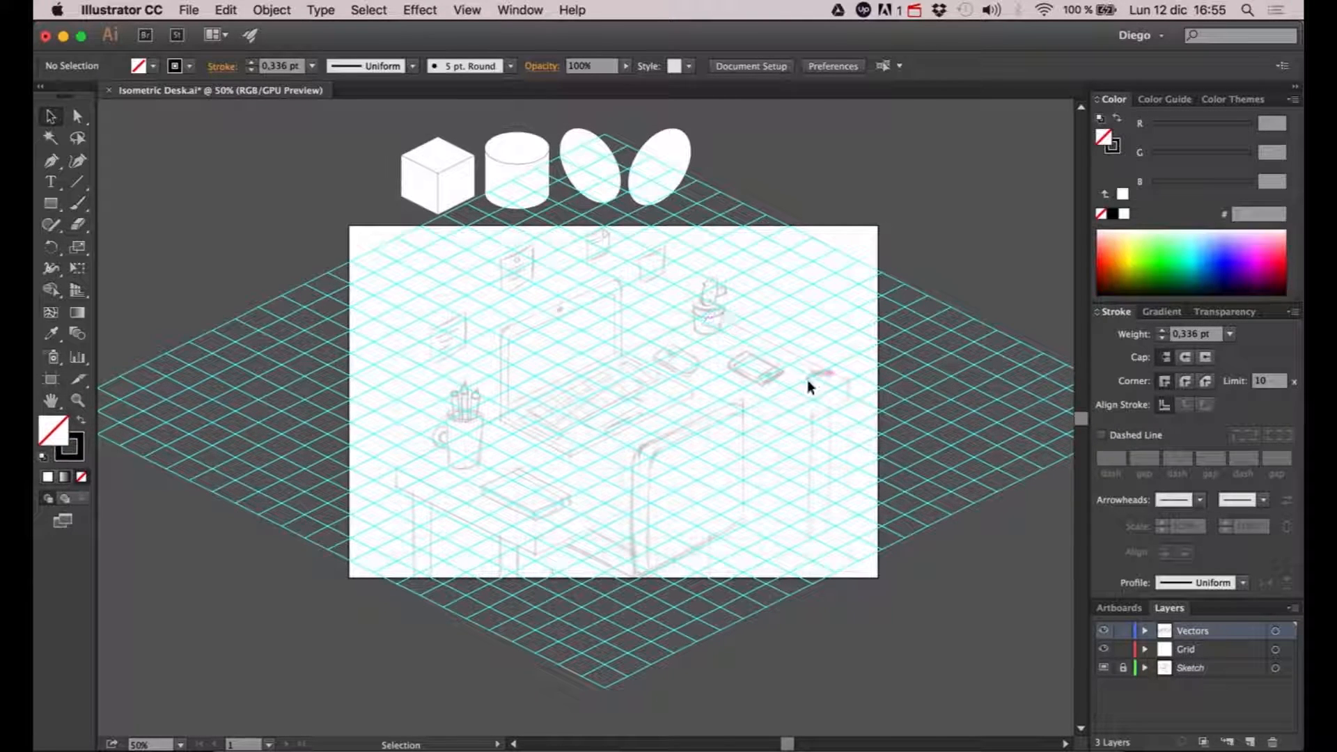
{"action": "left_click", "coordinate": [46, 165]}
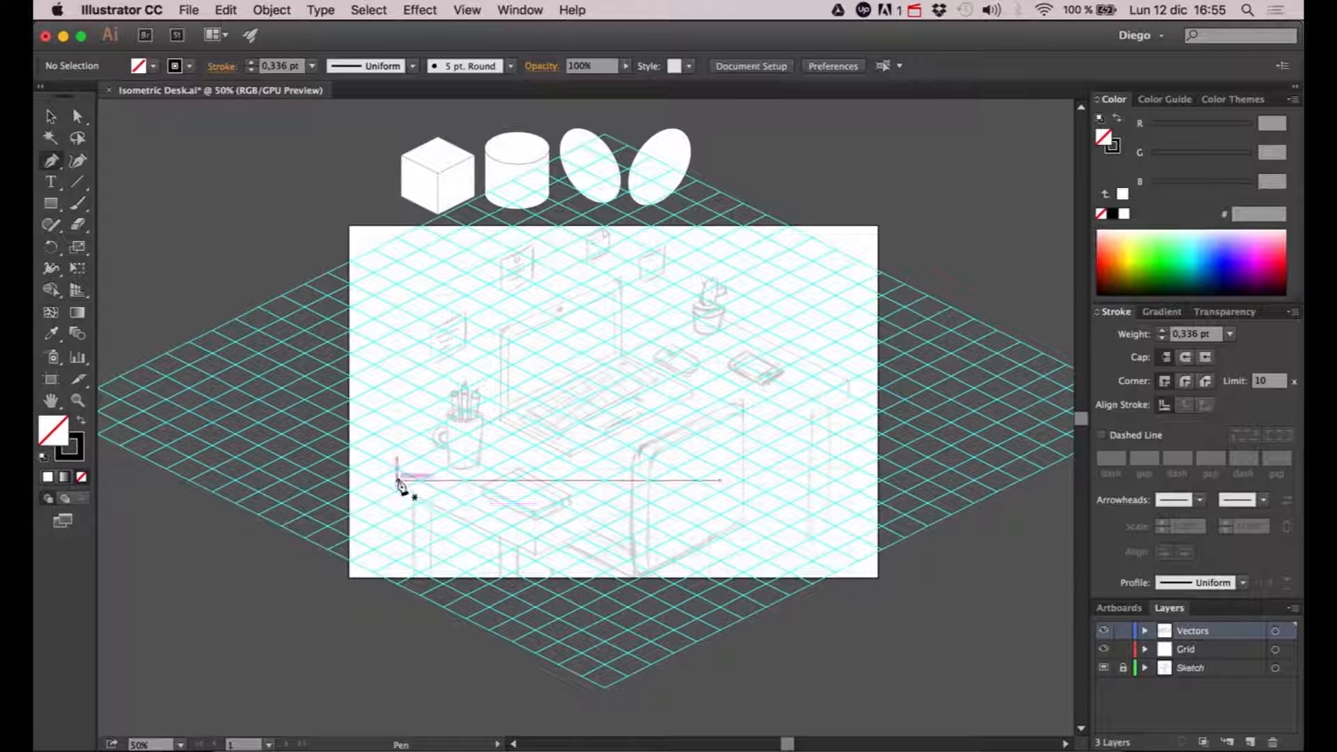
{"action": "scroll", "coordinate": [399, 476], "scroll_direction": "up", "scroll_amount": 1}
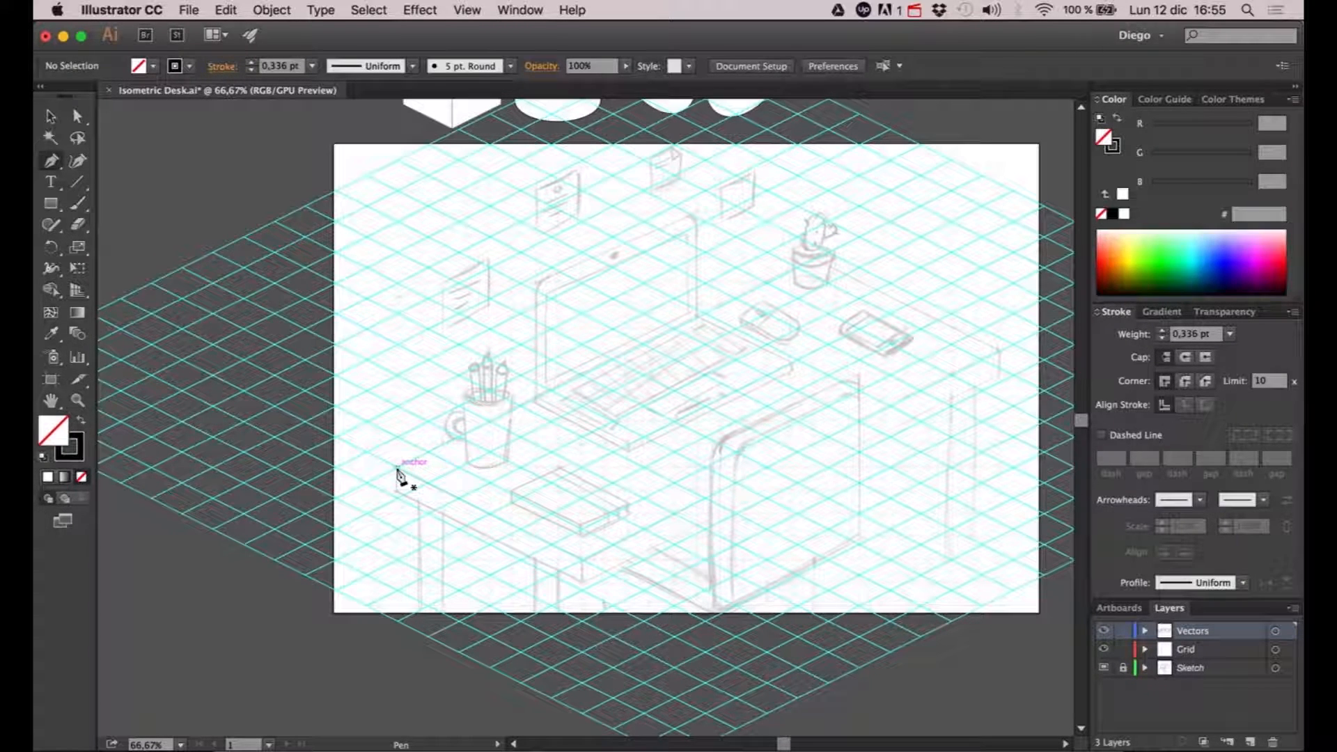
{"action": "left_click", "coordinate": [397, 469]}
{"action": "left_click", "coordinate": [398, 499]}
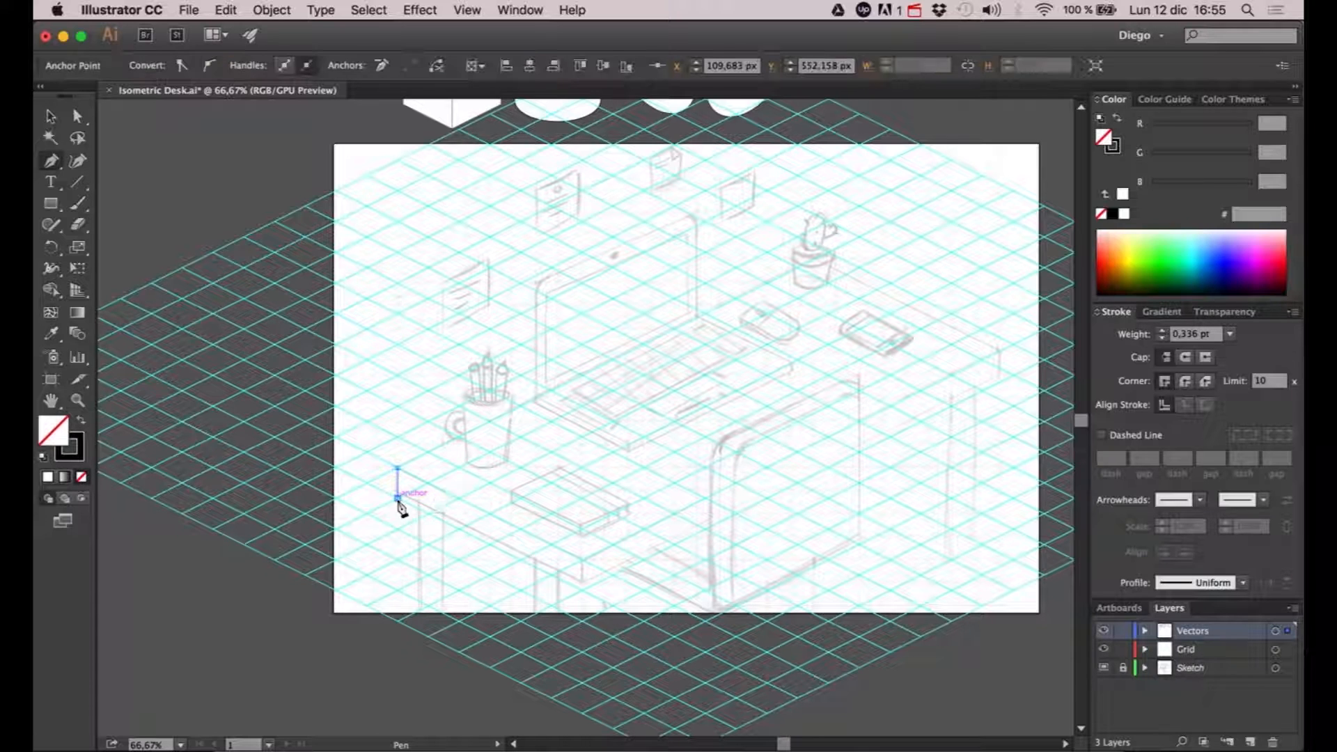
{"action": "left_click", "coordinate": [584, 592]}
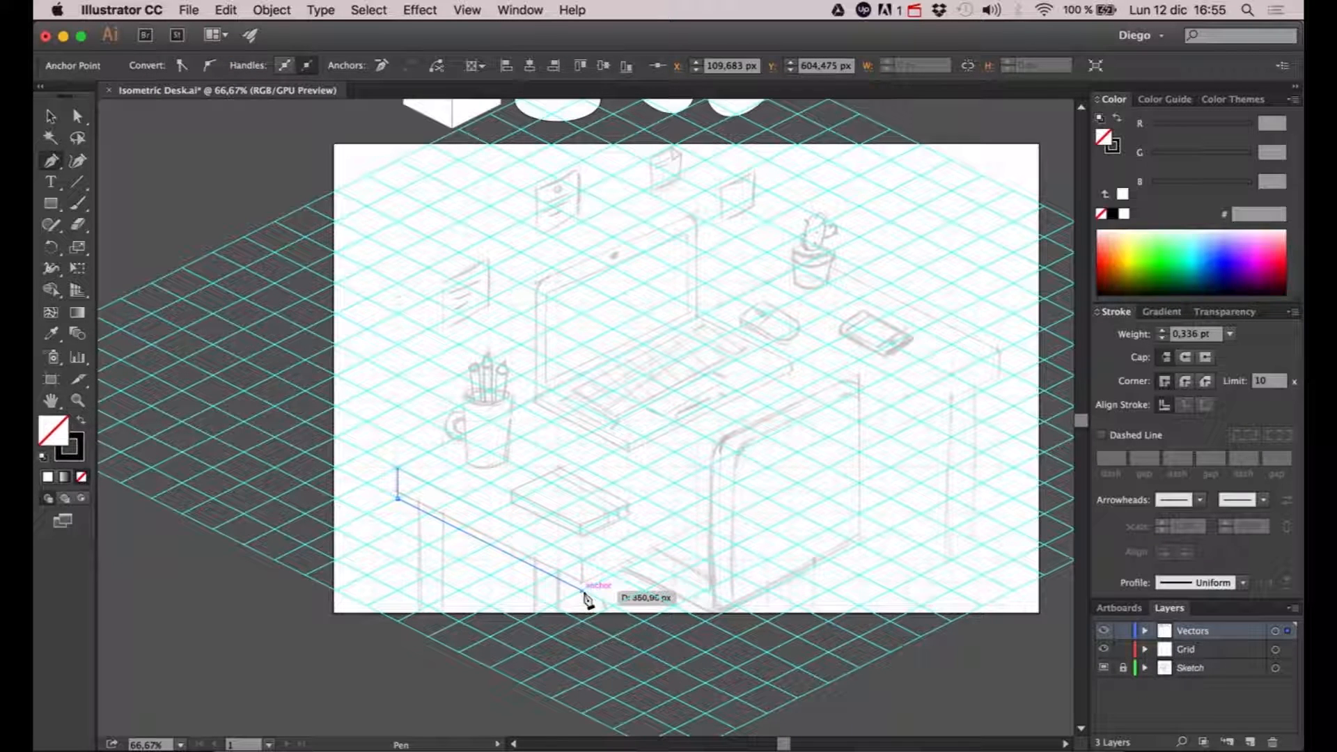
{"action": "left_click", "coordinate": [584, 593]}
{"action": "left_click", "coordinate": [582, 560]}
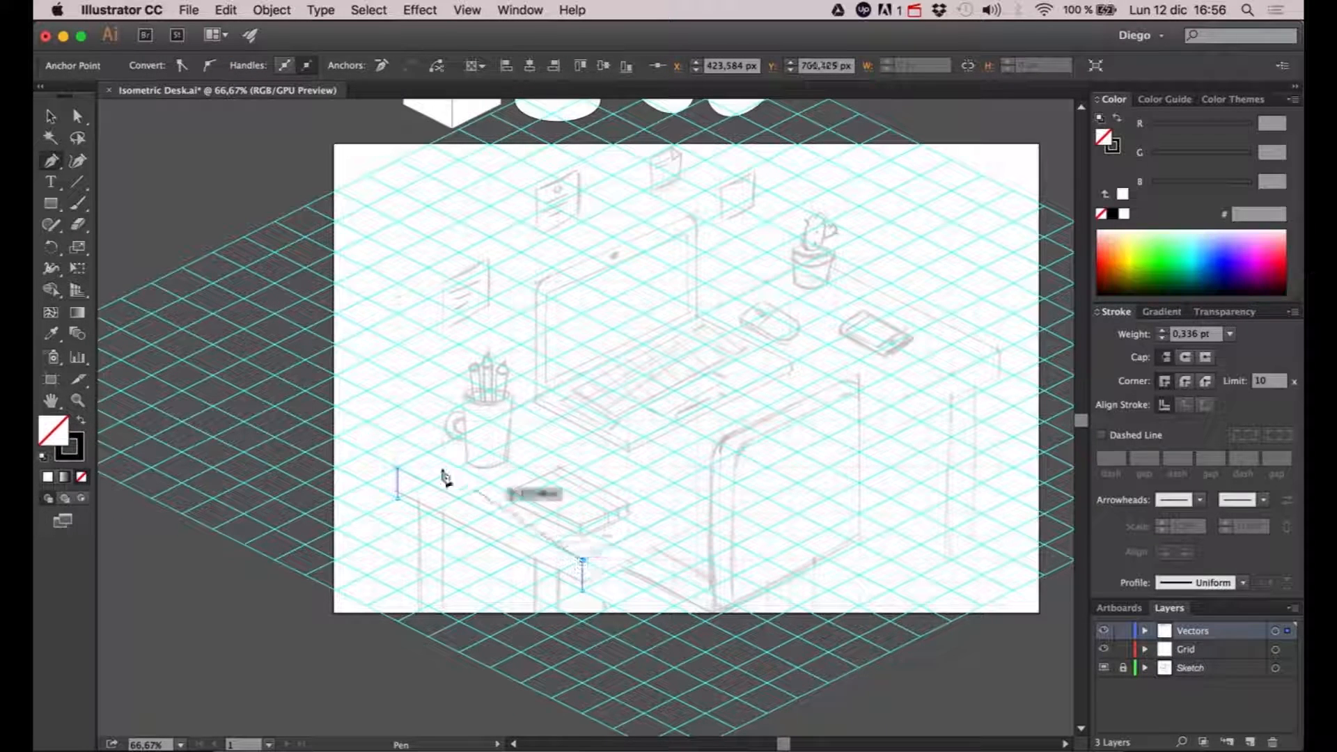
{"action": "left_click", "coordinate": [403, 469]}
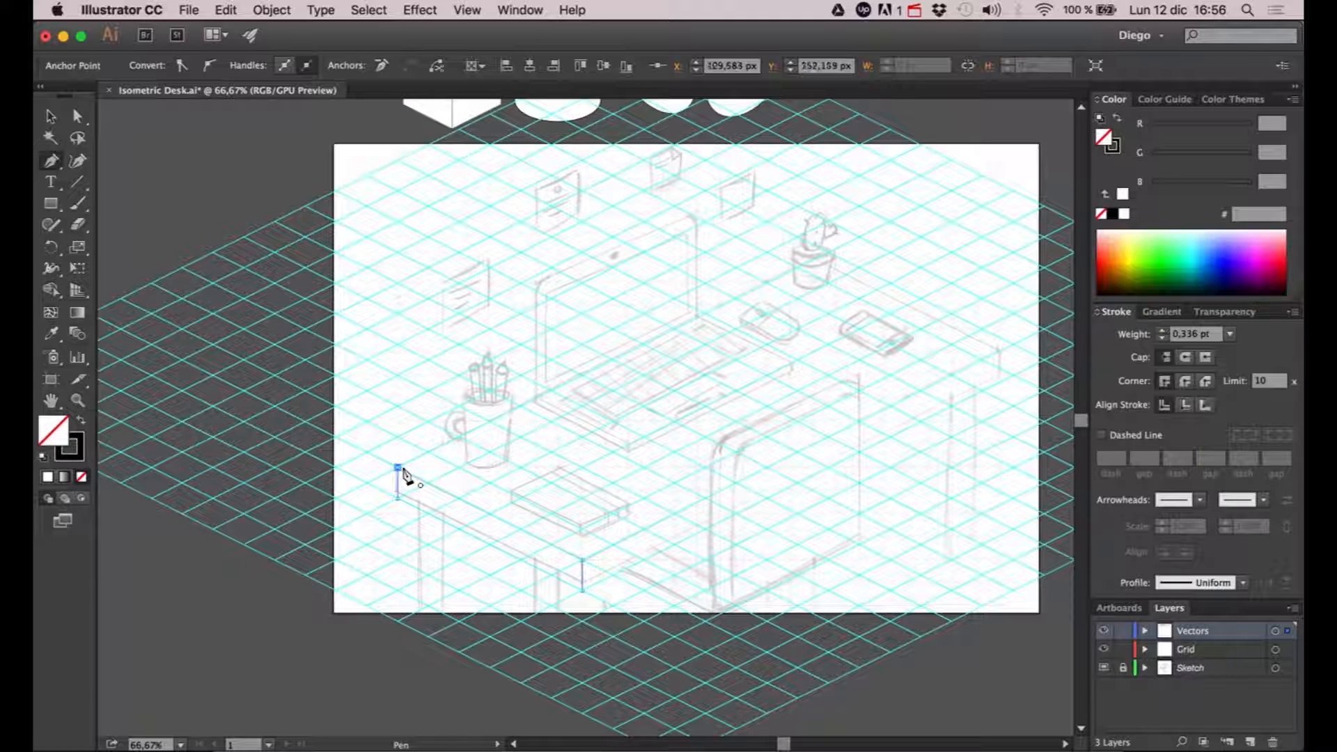
{"action": "key", "text": "a"}
{"action": "left_click", "coordinate": [422, 452]}
- Draw the desk's long front face as a closed path about 52 px high, from the near corner to the far end
{"action": "left_click_drag", "start_coordinate": [486, 502], "coordinate": [443, 487]}
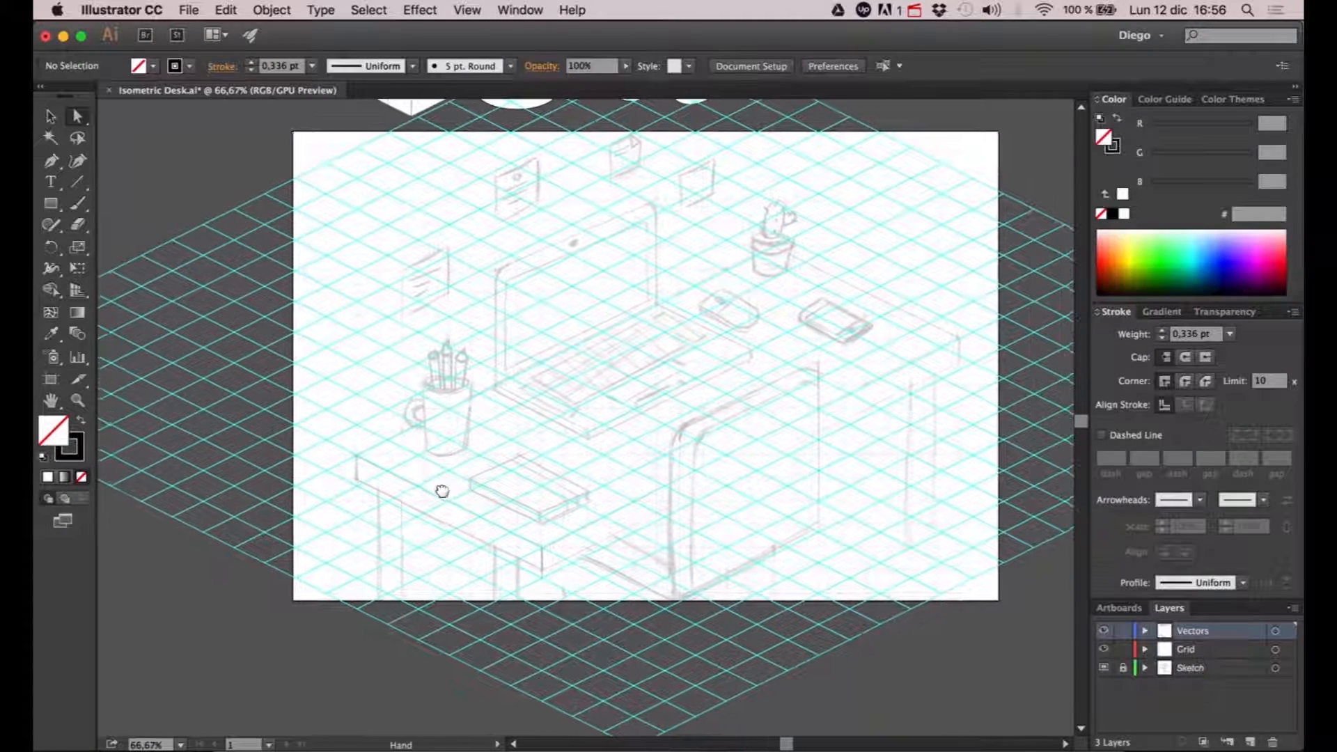
{"action": "key", "text": "p"}
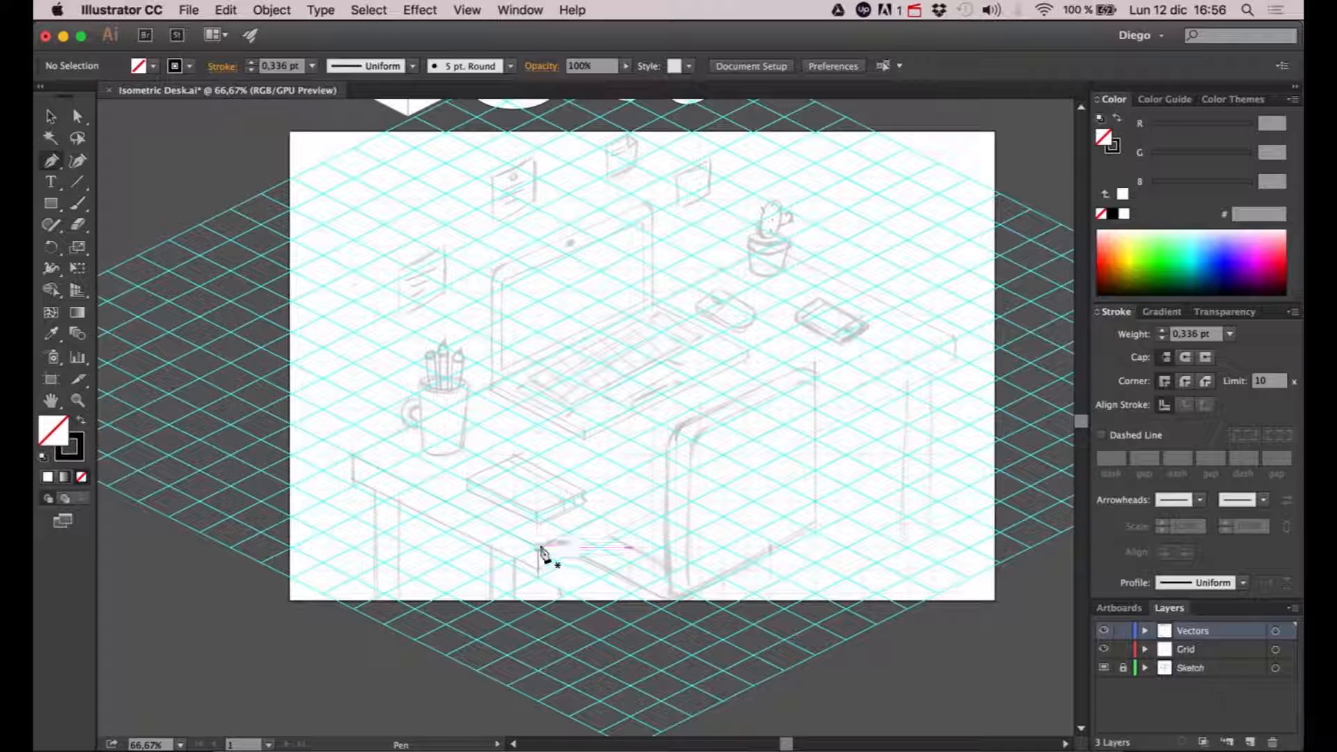
{"action": "left_click", "coordinate": [541, 549]}
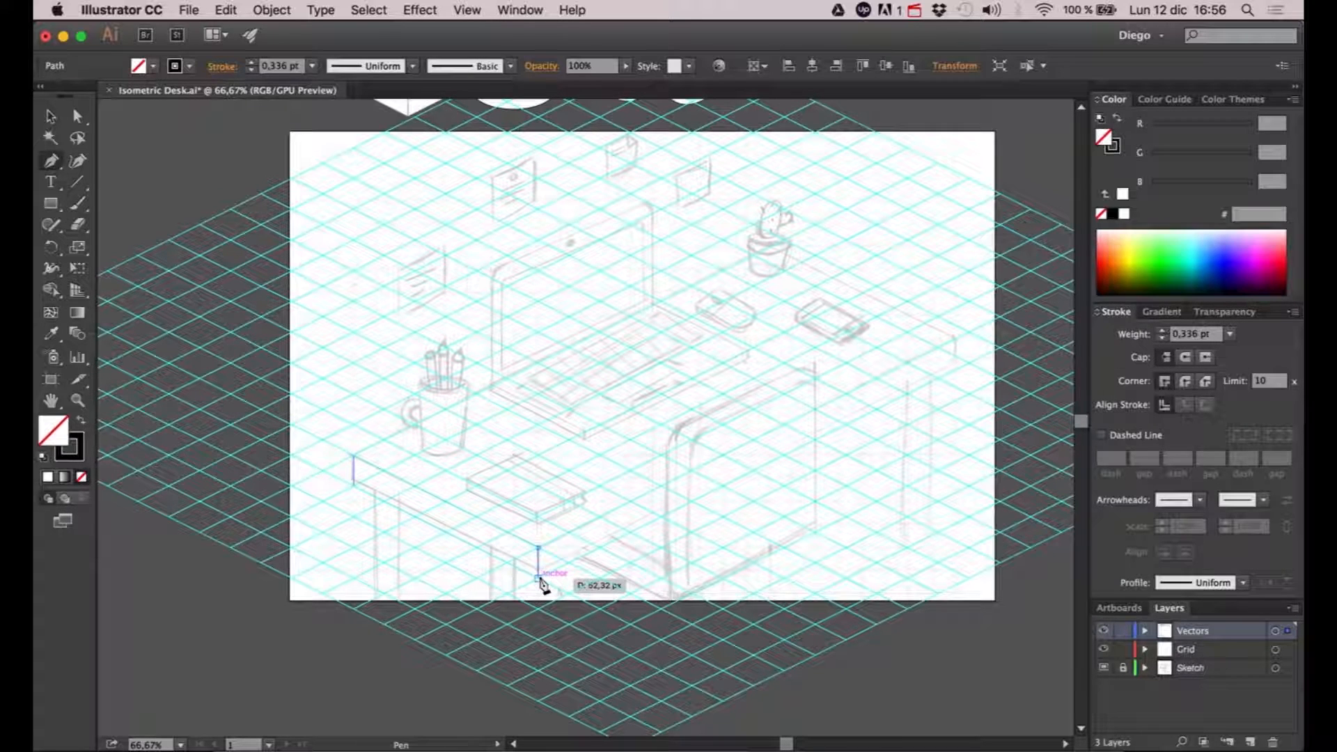
{"action": "left_click", "coordinate": [538, 577]}
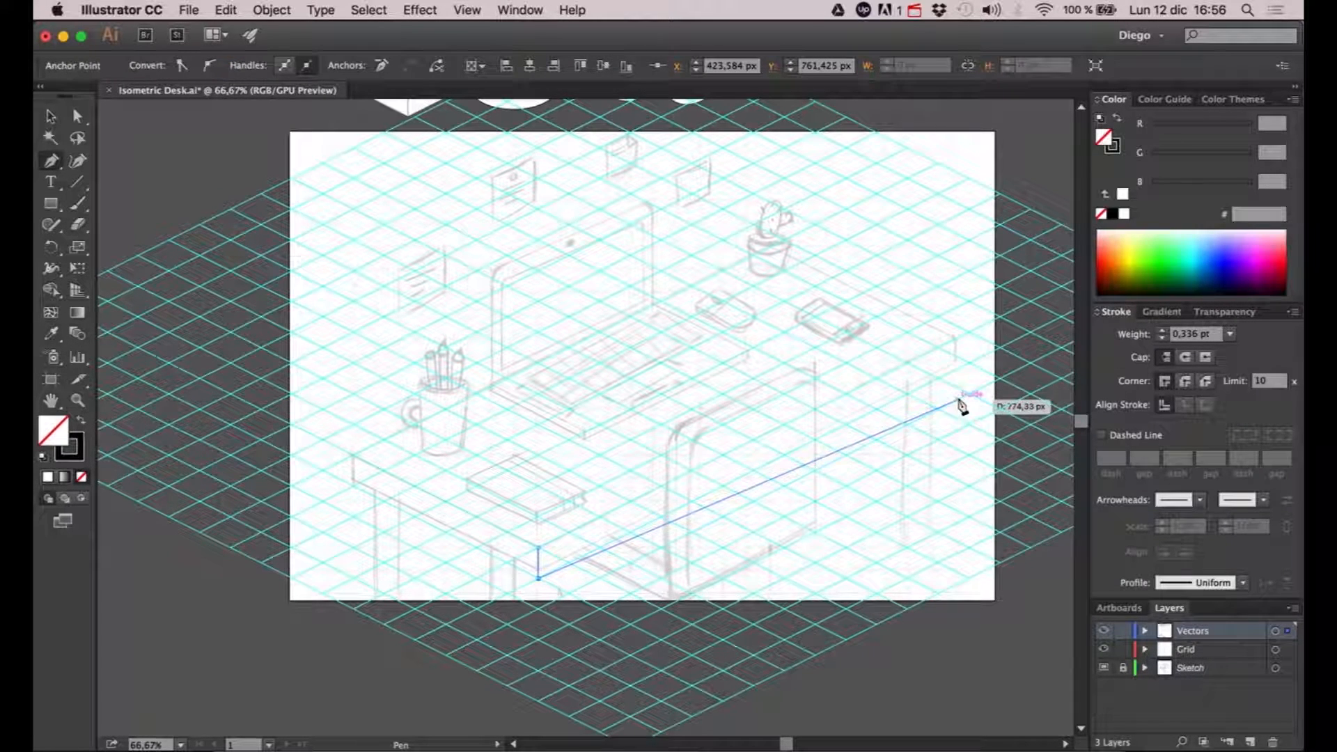
{"action": "left_click", "coordinate": [969, 363]}
{"action": "left_click", "coordinate": [970, 333]}
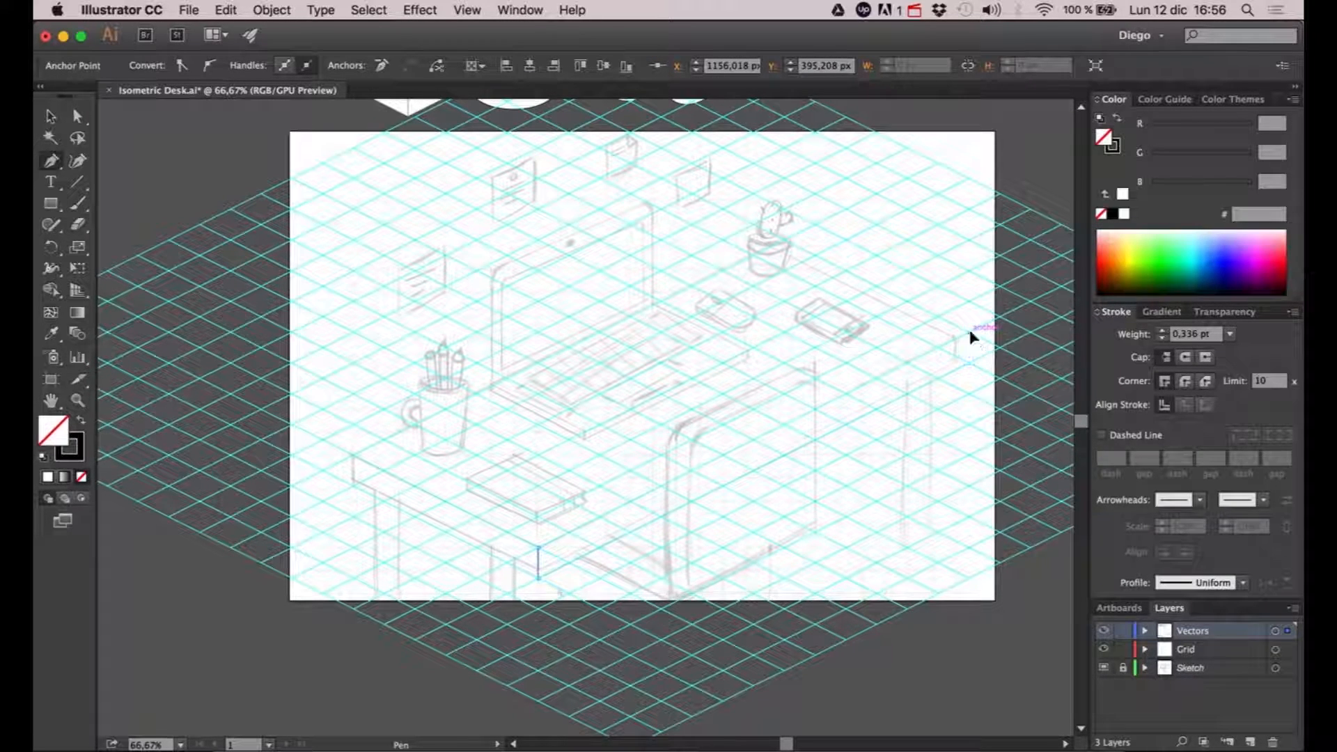
{"action": "left_click", "coordinate": [538, 547]}
{"action": "key", "text": "v"}
{"action": "left_click", "coordinate": [546, 449]}
- Draw the desktop surface as a closed four-corner path joined to the upper edges of the two side faces
{"action": "left_click", "coordinate": [50, 161]}
{"action": "left_click", "coordinate": [353, 456]}
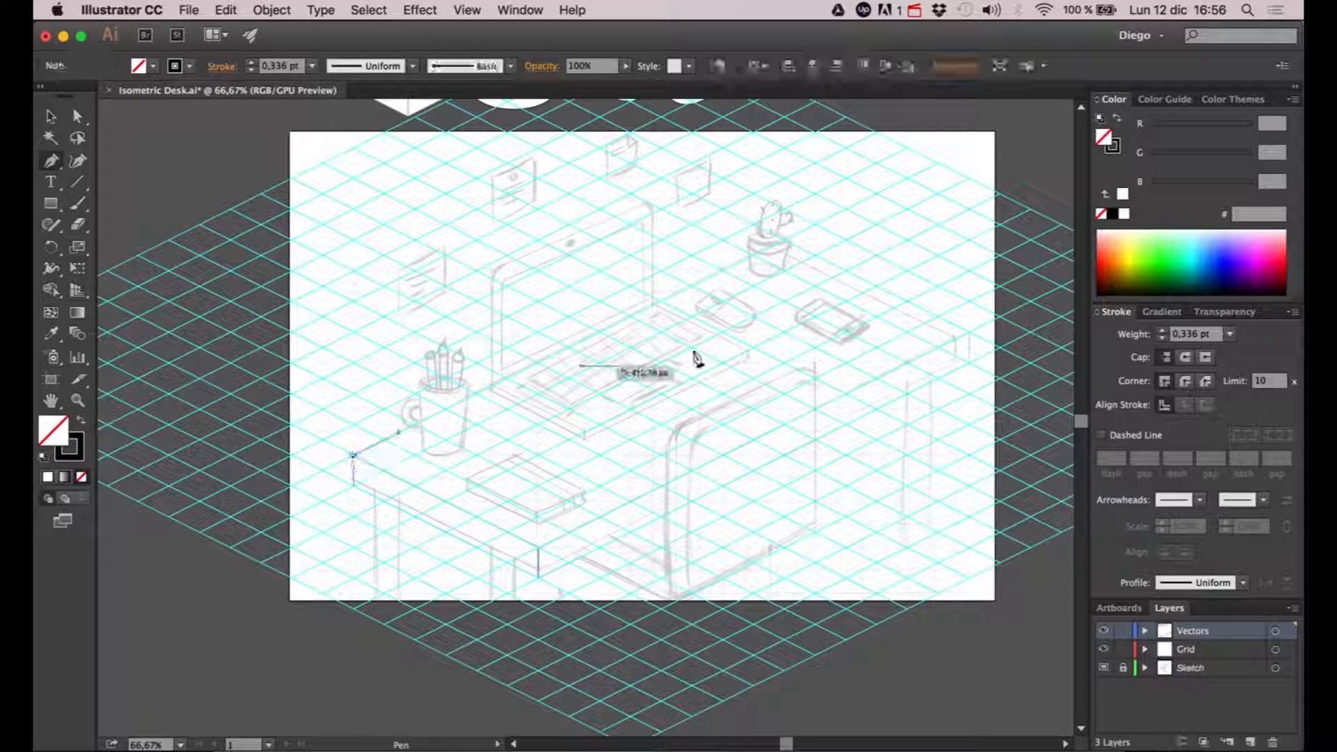
{"action": "left_click", "coordinate": [786, 242]}
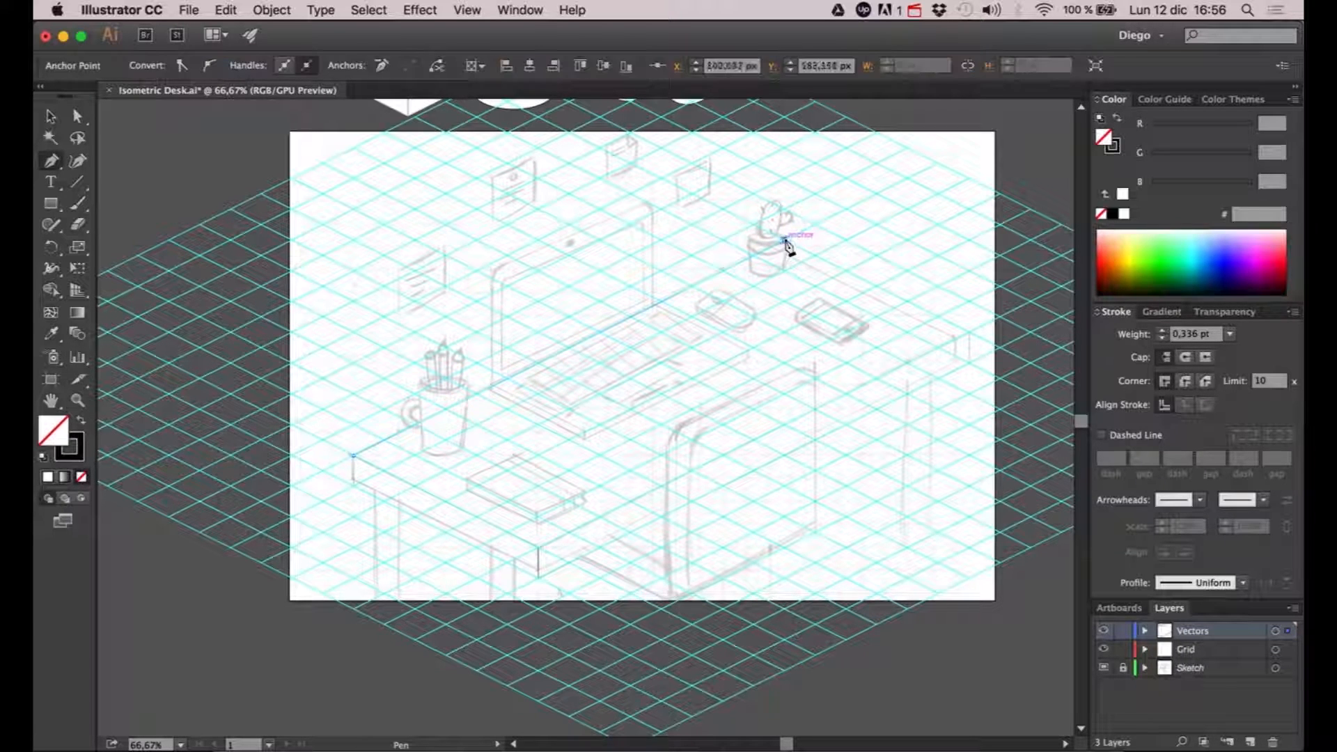
{"action": "left_click", "coordinate": [970, 333]}
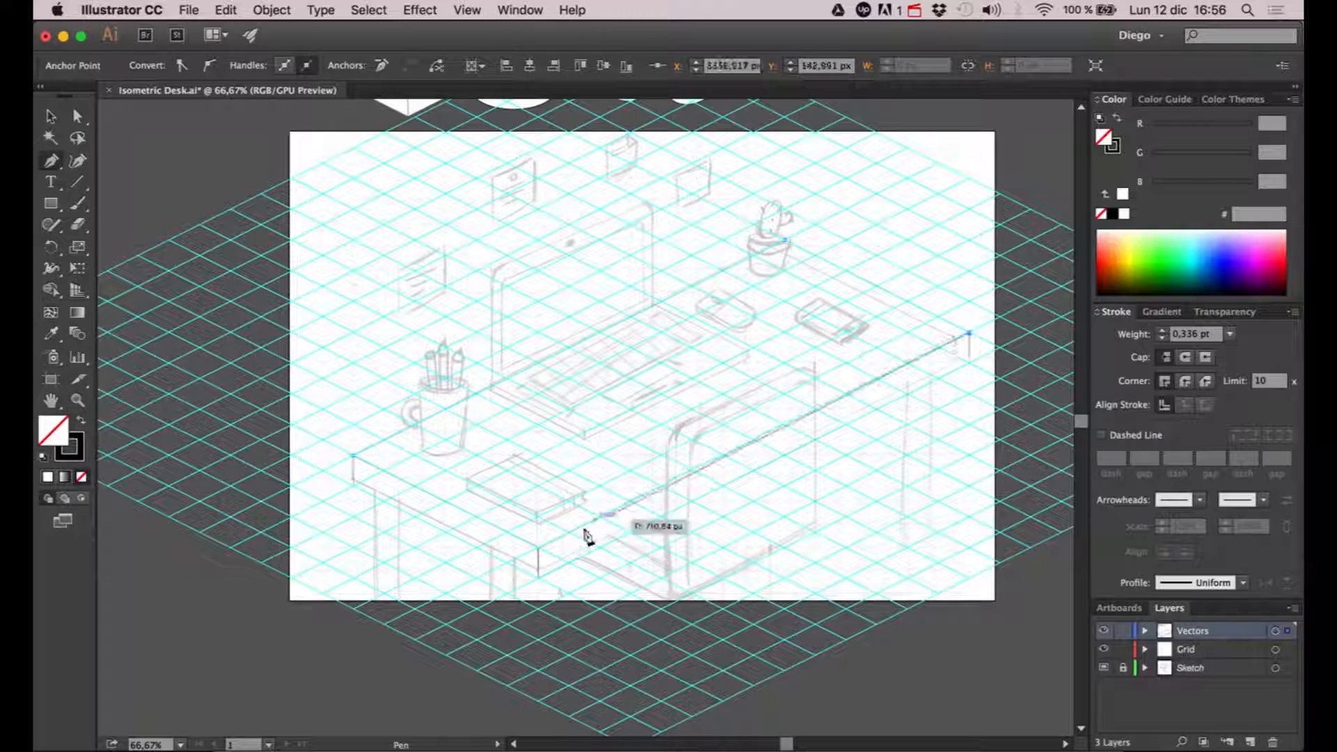
{"action": "left_click", "coordinate": [538, 548]}
{"action": "left_click", "coordinate": [354, 456]}
{"action": "key", "text": "v"}
{"action": "left_click", "coordinate": [367, 559]}
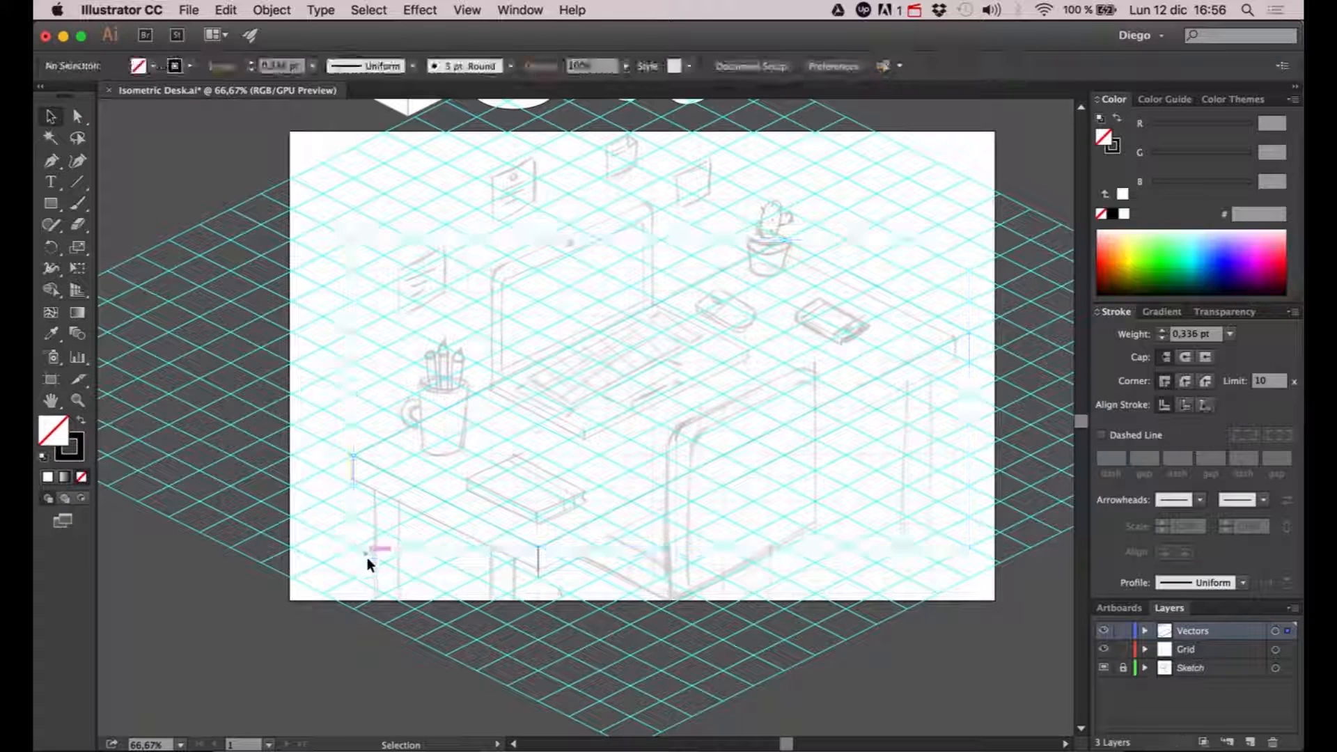
- Hide the Grid layer and set the stroke weight of the desk paths to 1 pt
{"action": "left_click", "coordinate": [1103, 649]}
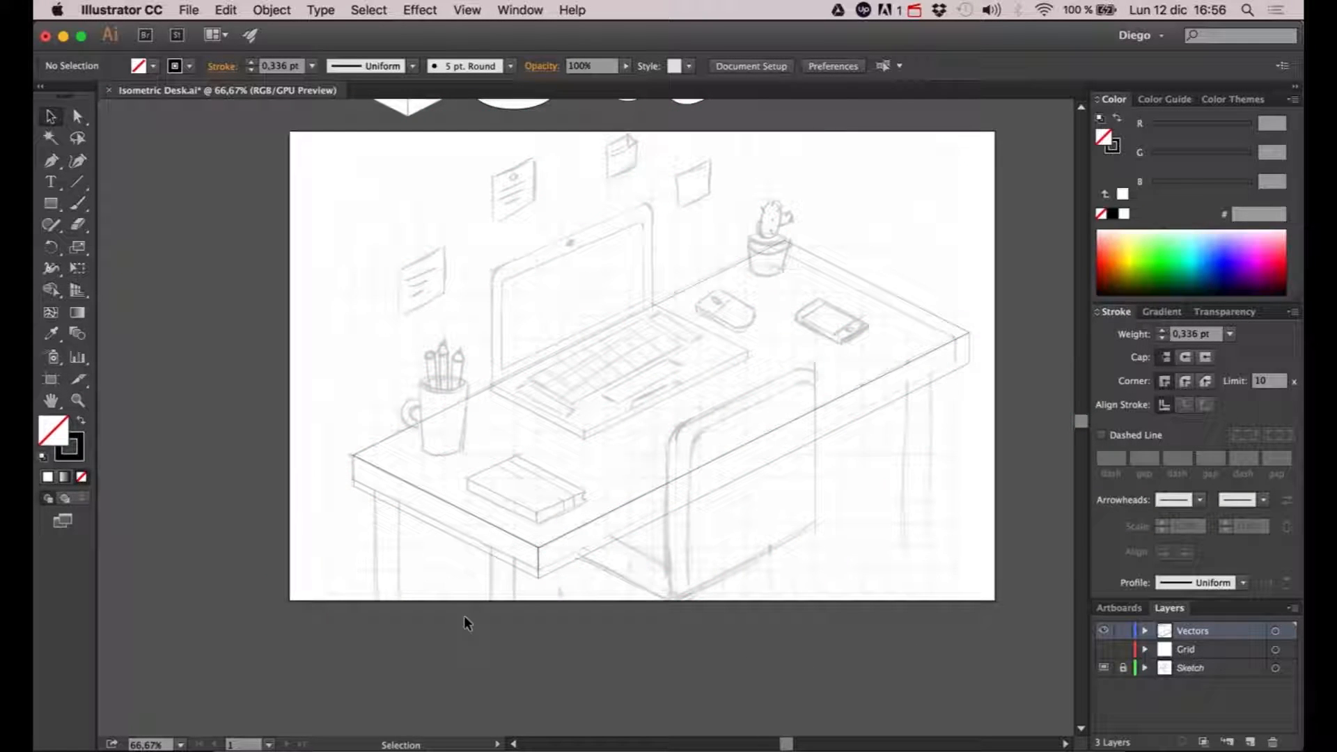
{"action": "left_click", "coordinate": [737, 479]}
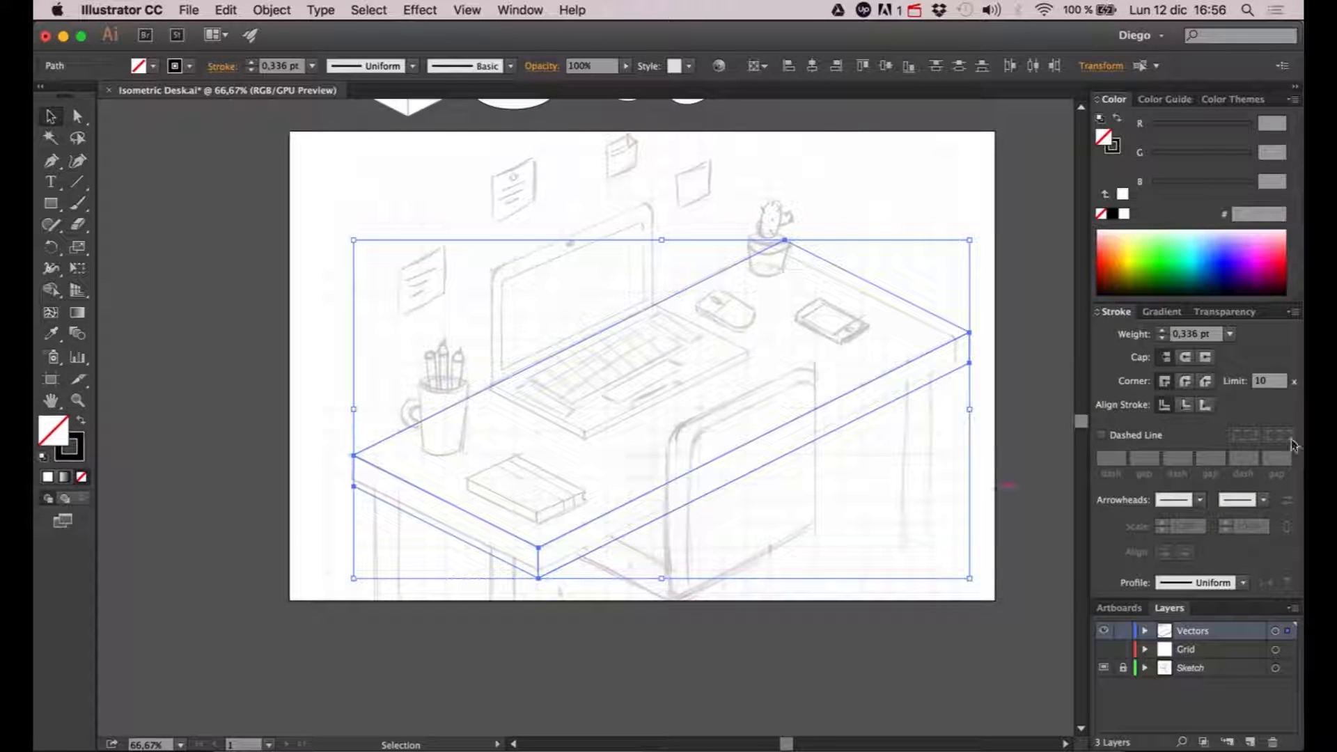
{"action": "left_click", "coordinate": [1164, 331]}
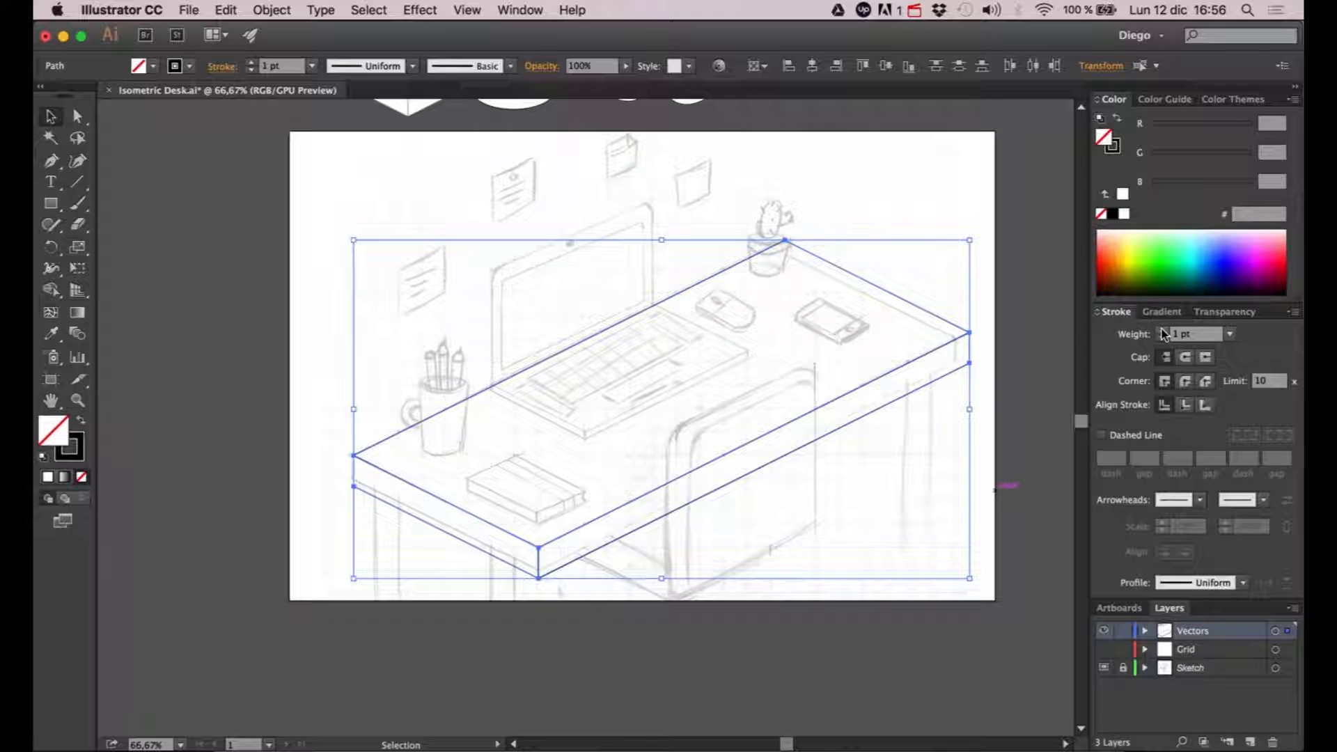
{"action": "left_click", "coordinate": [960, 202]}
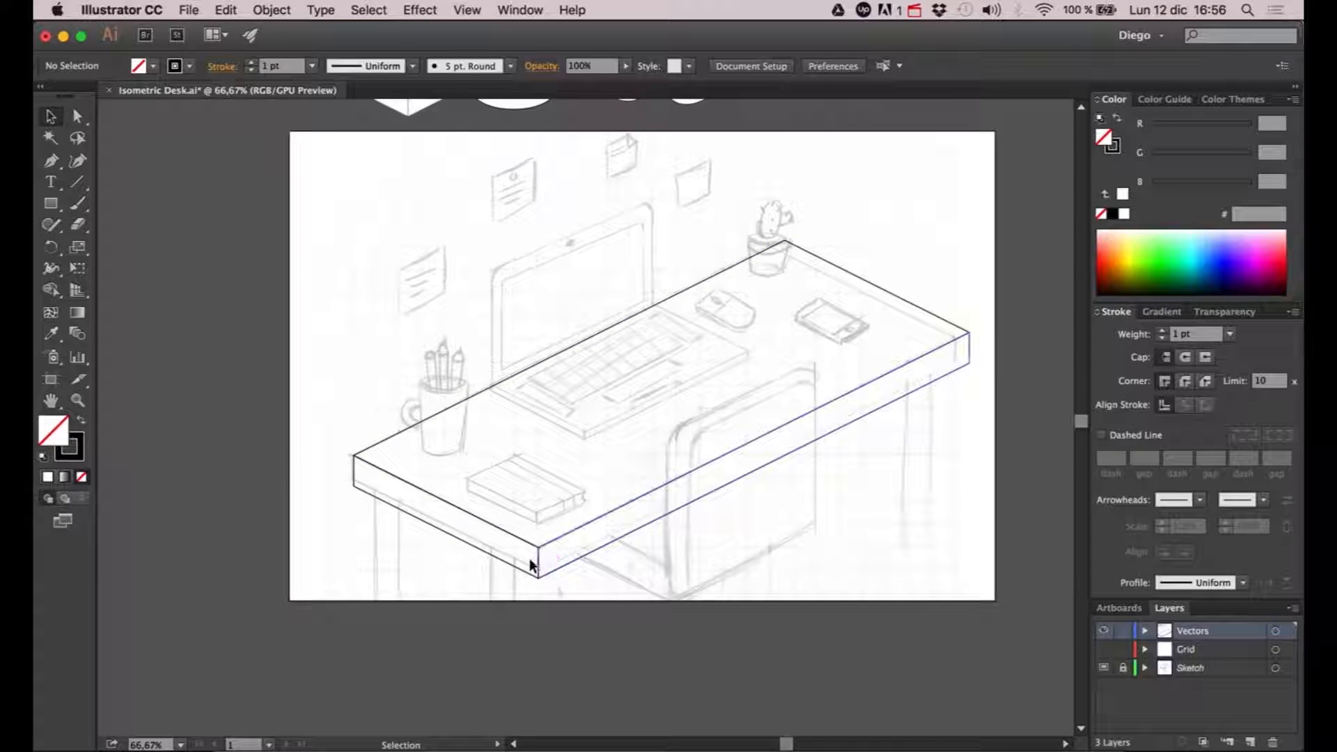
- Thin the tabletop by raising the lower corner points of both side faces together until they match the sketched edge
{"action": "left_click", "coordinate": [77, 117]}
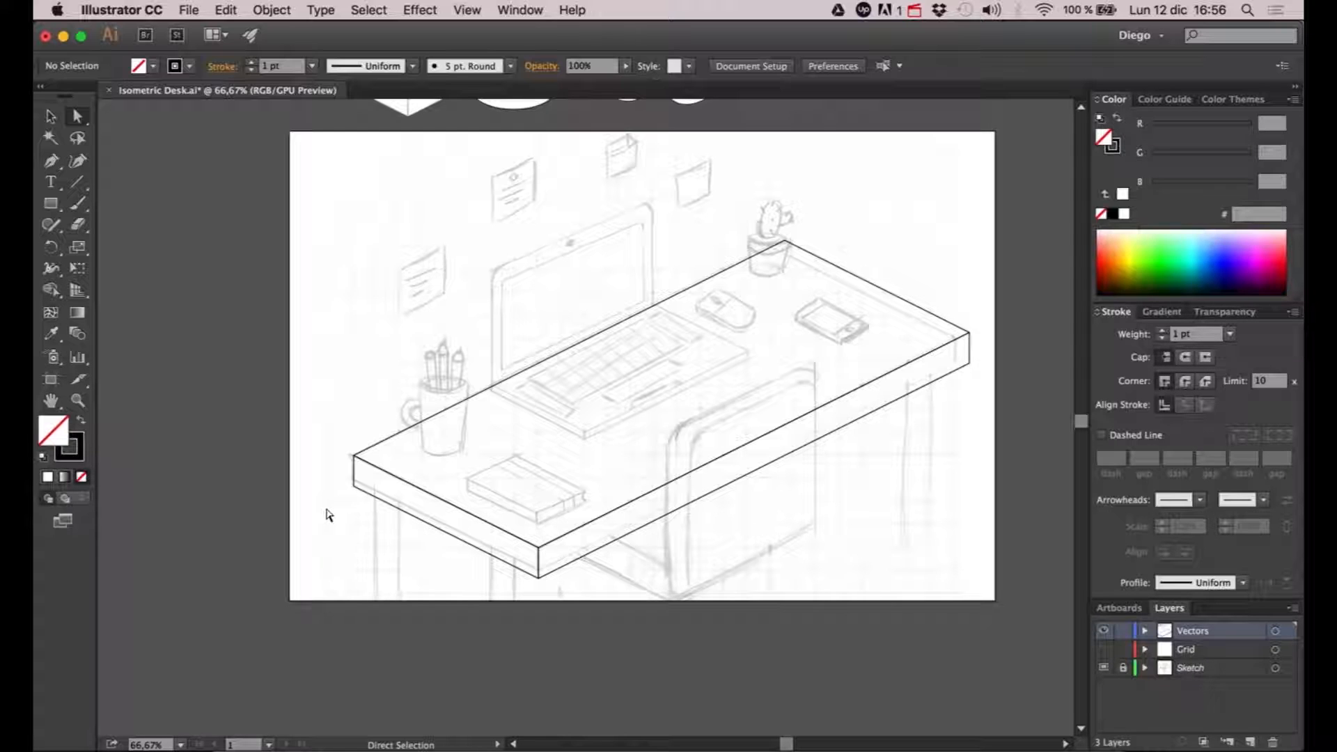
{"action": "left_click_drag", "start_coordinate": [331, 511], "coordinate": [370, 478]}
{"action": "left_click_drag", "start_coordinate": [509, 600], "coordinate": [569, 572]}
{"action": "left_click_drag", "start_coordinate": [994, 353], "coordinate": [959, 385]}
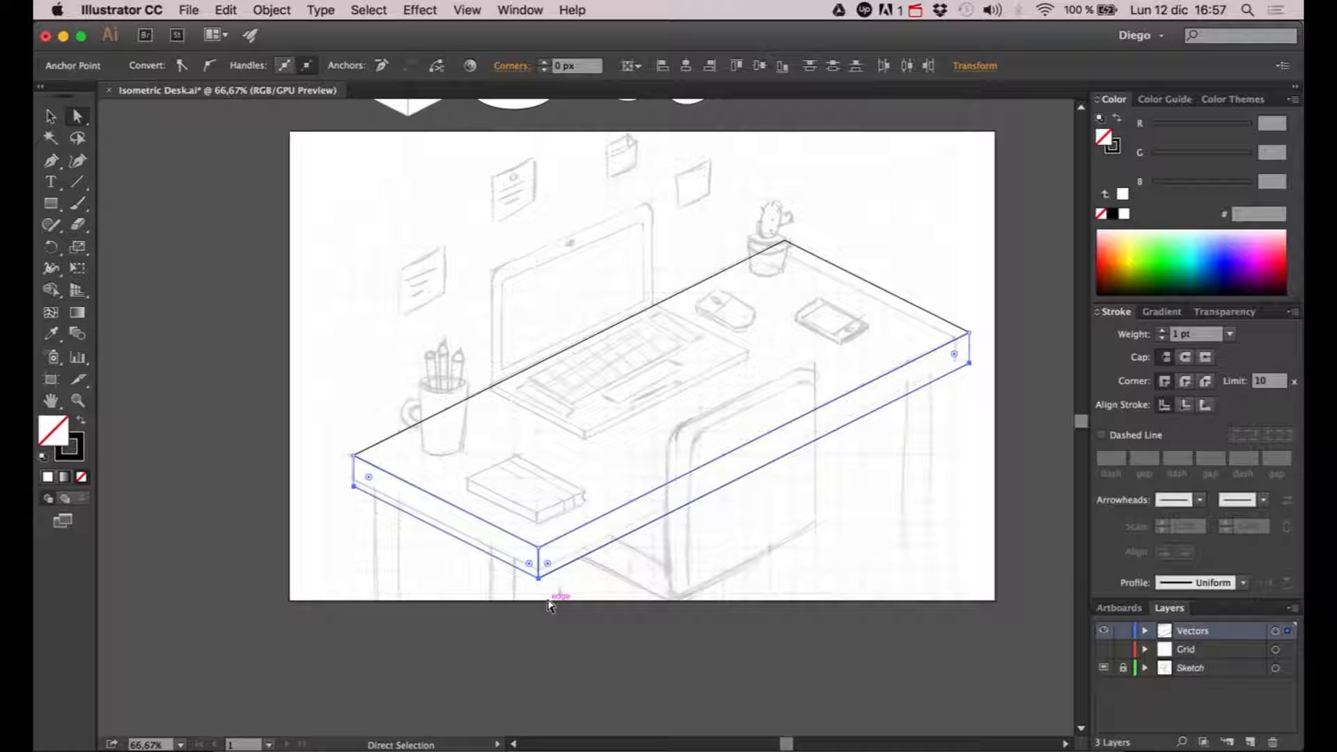
{"action": "key", "text": "shift+Up"}
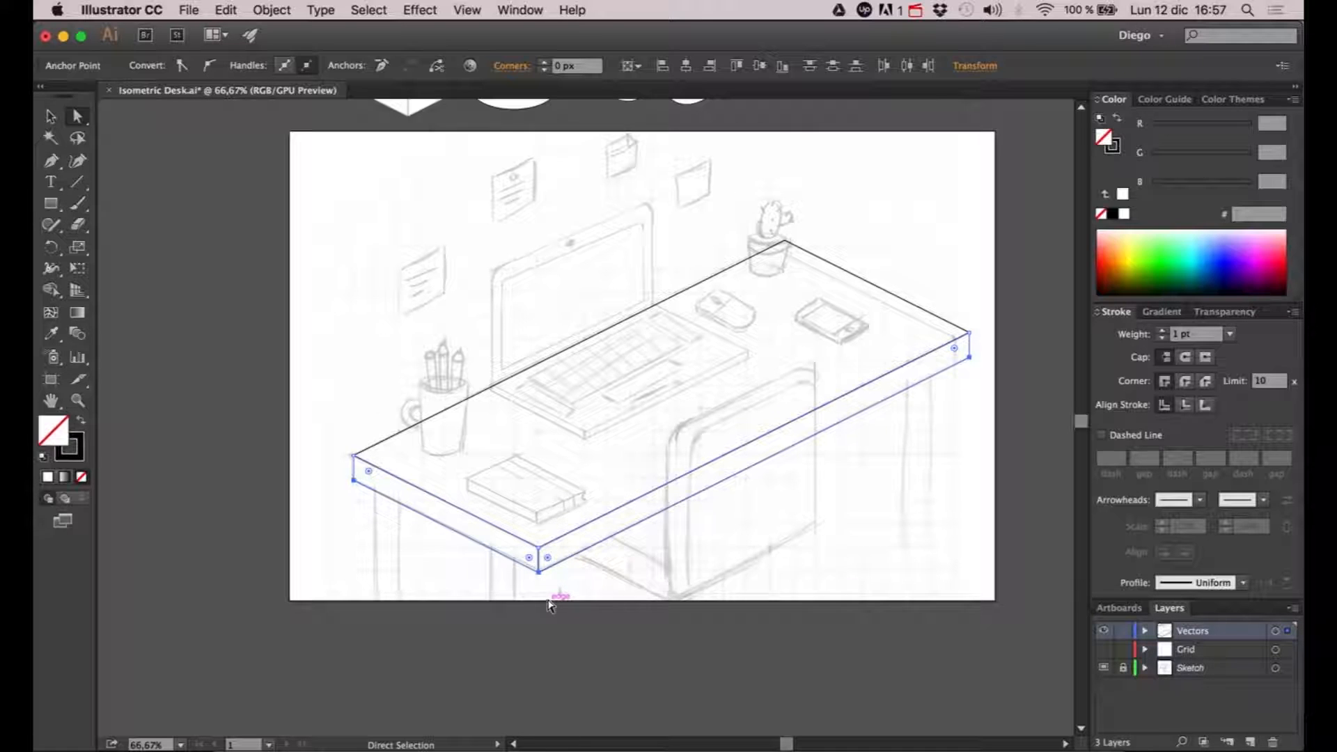
{"action": "key", "text": "shift+Up"}
{"action": "key", "text": "shift+Up"}
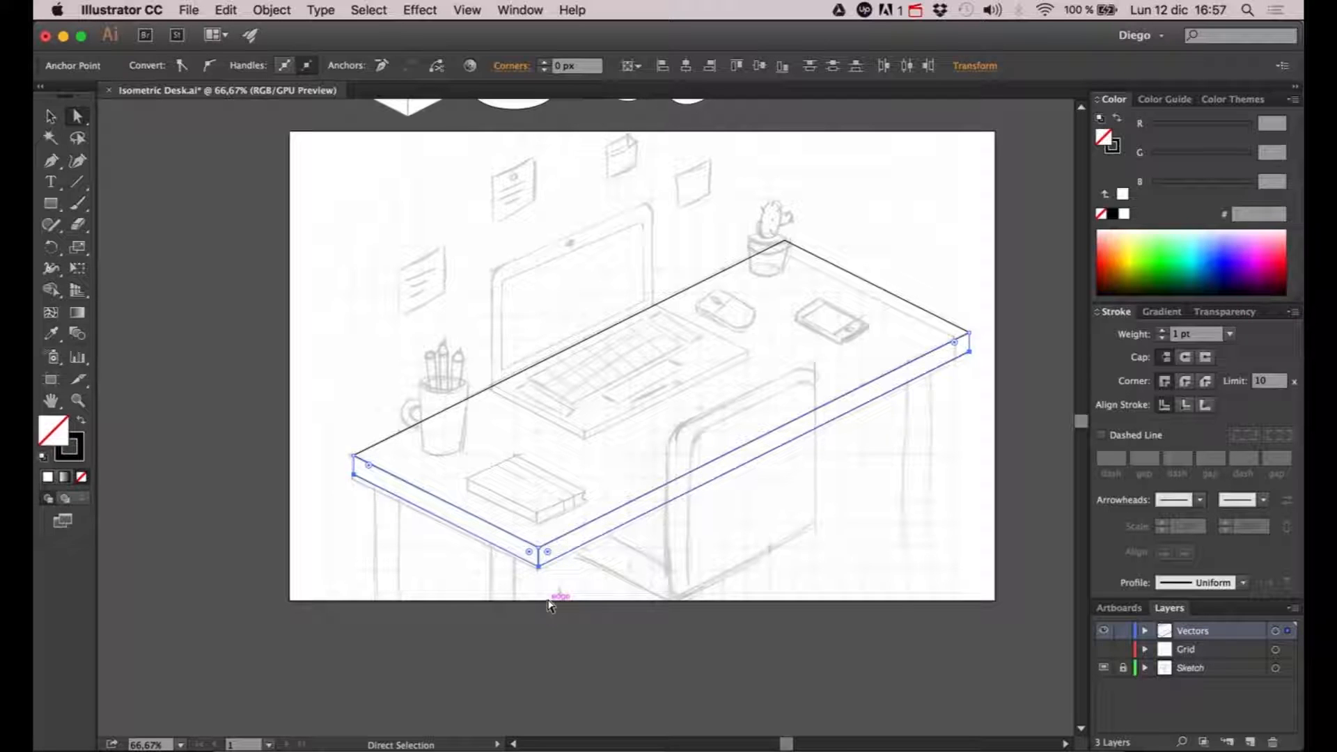
{"action": "left_click", "coordinate": [547, 588]}
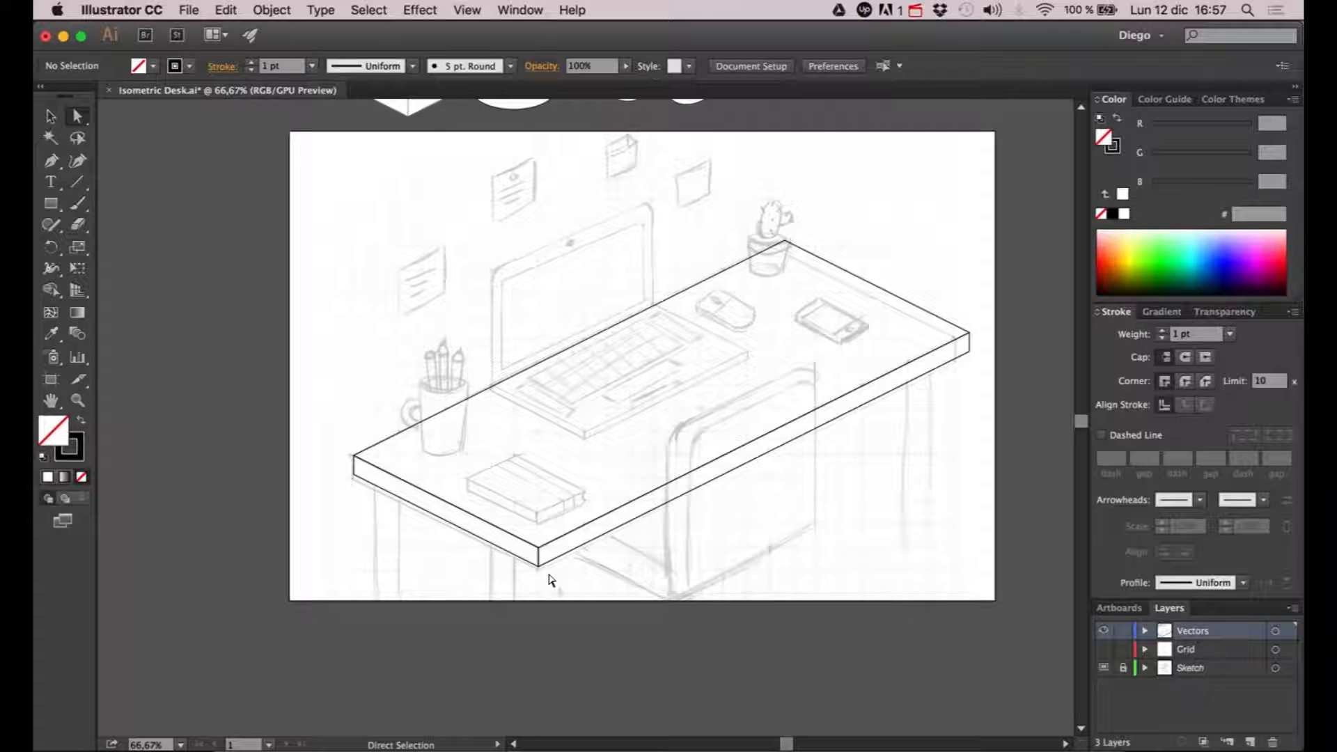
- Place a copy of the reference cube over the near rear corner of the sketched keyboard base, beside the monitor
{"action": "left_click_drag", "start_coordinate": [550, 579], "coordinate": [497, 637]}
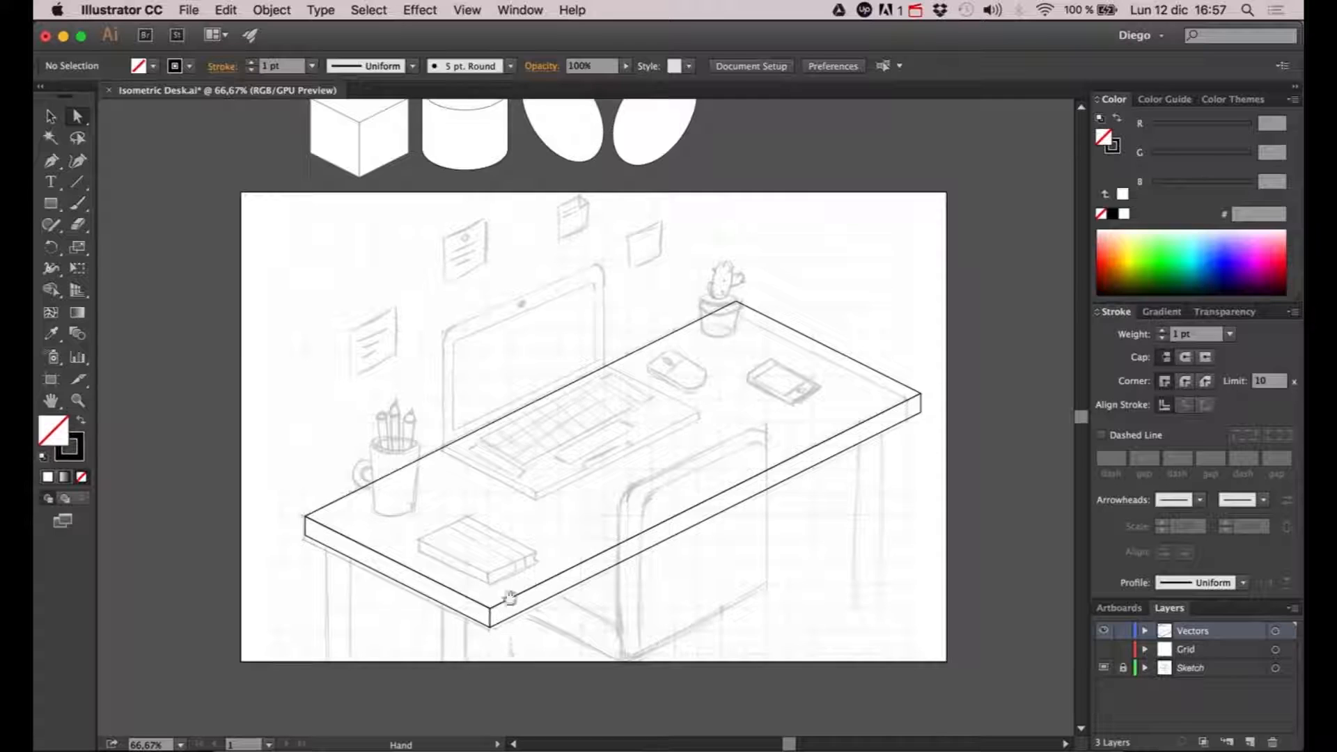
{"action": "left_click_drag", "start_coordinate": [549, 557], "coordinate": [543, 565]}
{"action": "key", "text": "v"}
{"action": "left_click", "coordinate": [369, 182]}
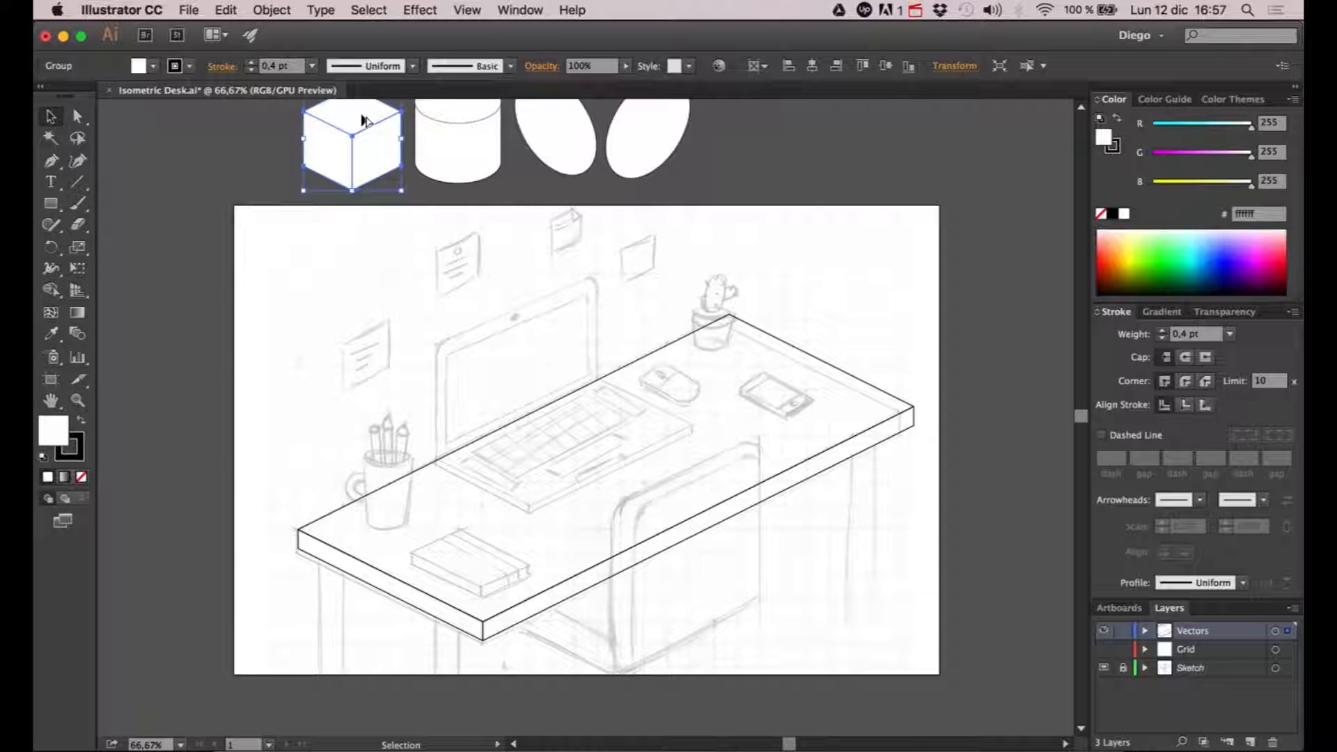
{"action": "left_click_drag", "start_coordinate": [354, 125], "coordinate": [492, 420]}
{"action": "left_click", "coordinate": [568, 468]}
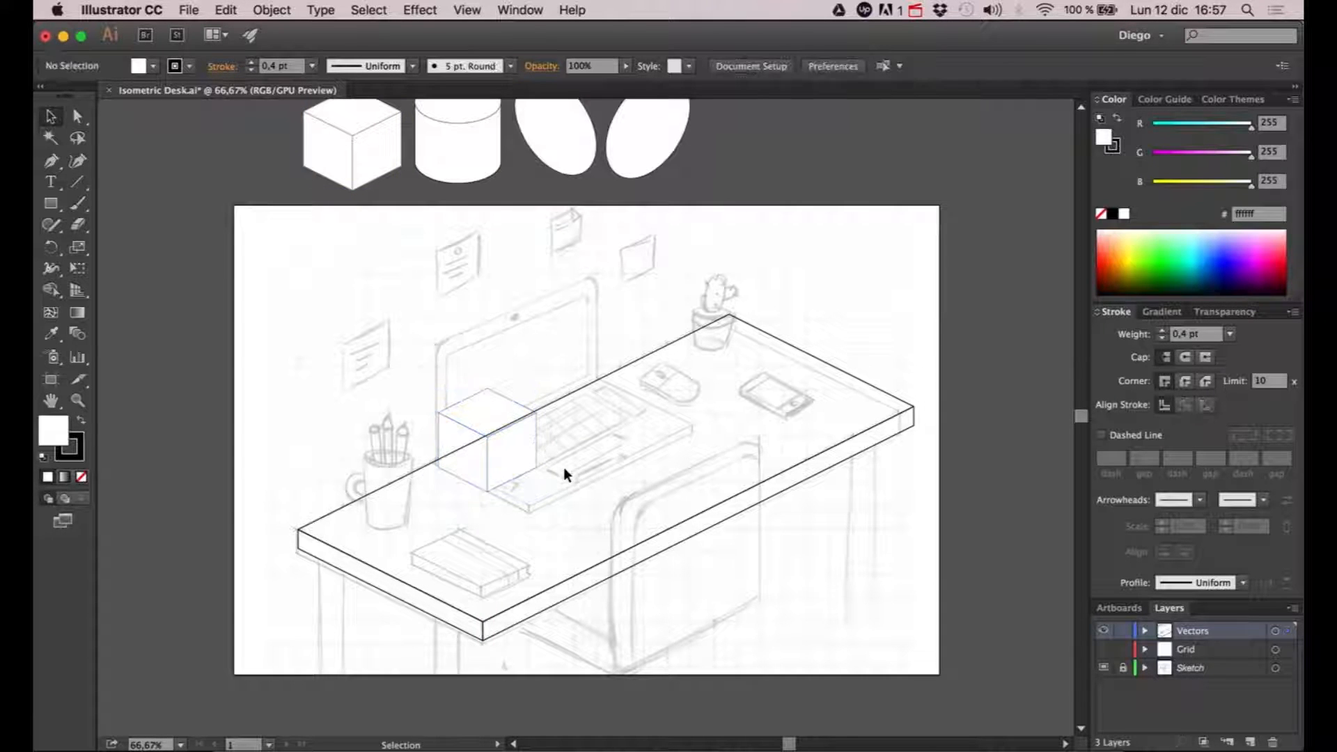
{"action": "scroll", "coordinate": [501, 493], "scroll_direction": "up", "scroll_amount": 1}
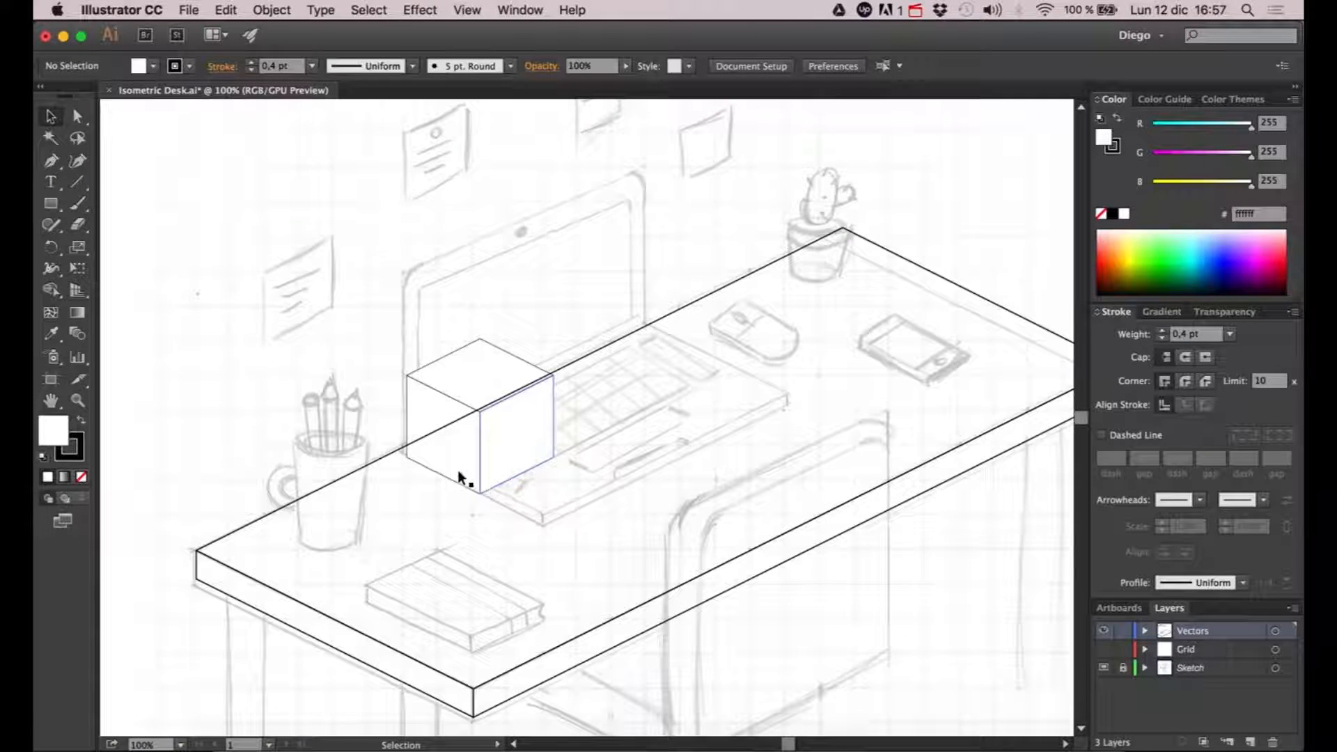
{"action": "scroll", "coordinate": [461, 464], "scroll_direction": "up", "scroll_amount": 1}
{"action": "left_click_drag", "start_coordinate": [502, 456], "coordinate": [447, 466]}
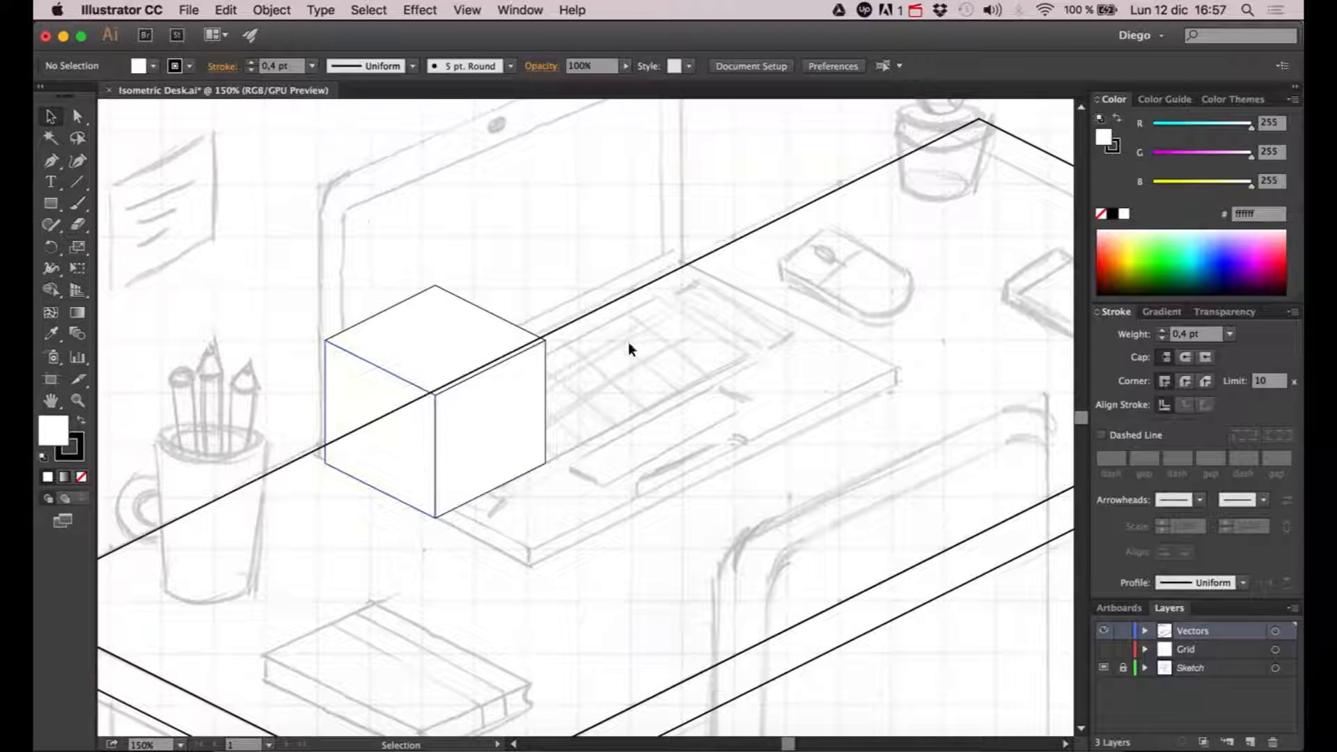
{"action": "left_click", "coordinate": [492, 427]}
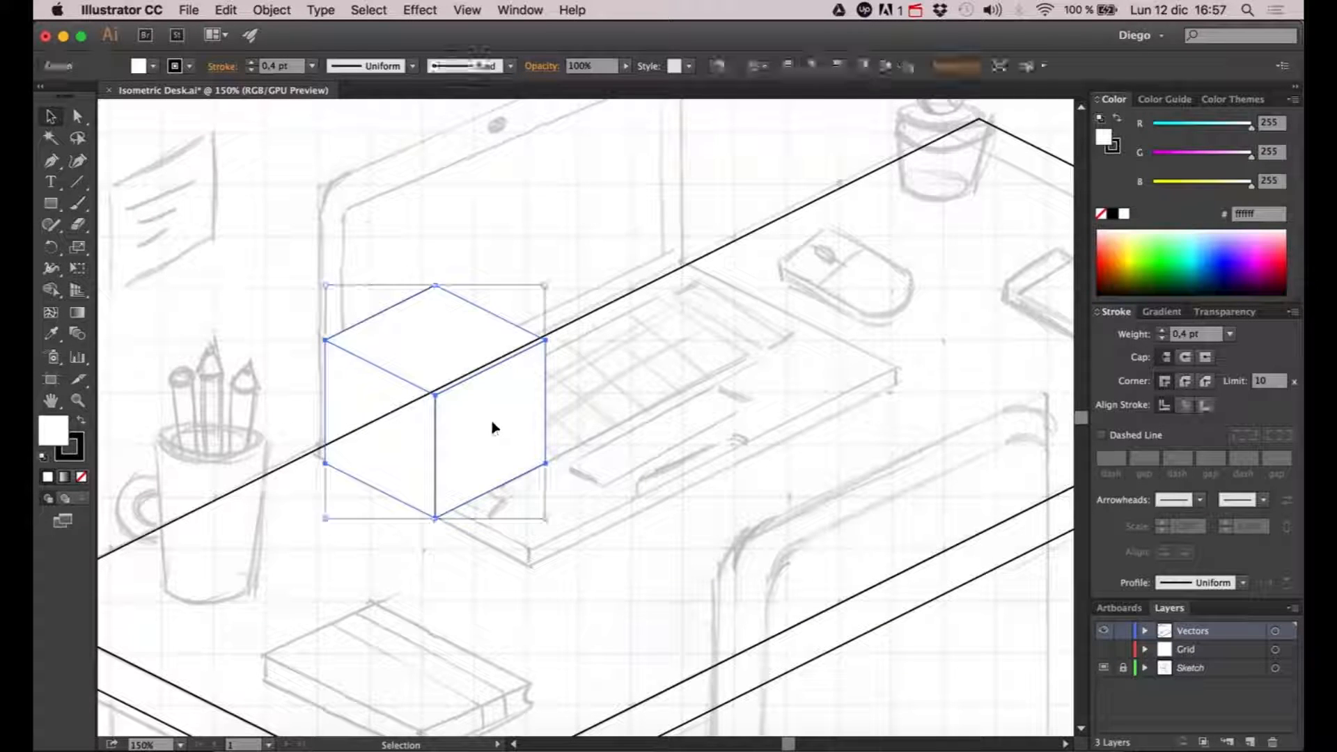
{"action": "left_click", "coordinate": [578, 463]}
{"action": "left_click_drag", "start_coordinate": [550, 467], "coordinate": [573, 463]}
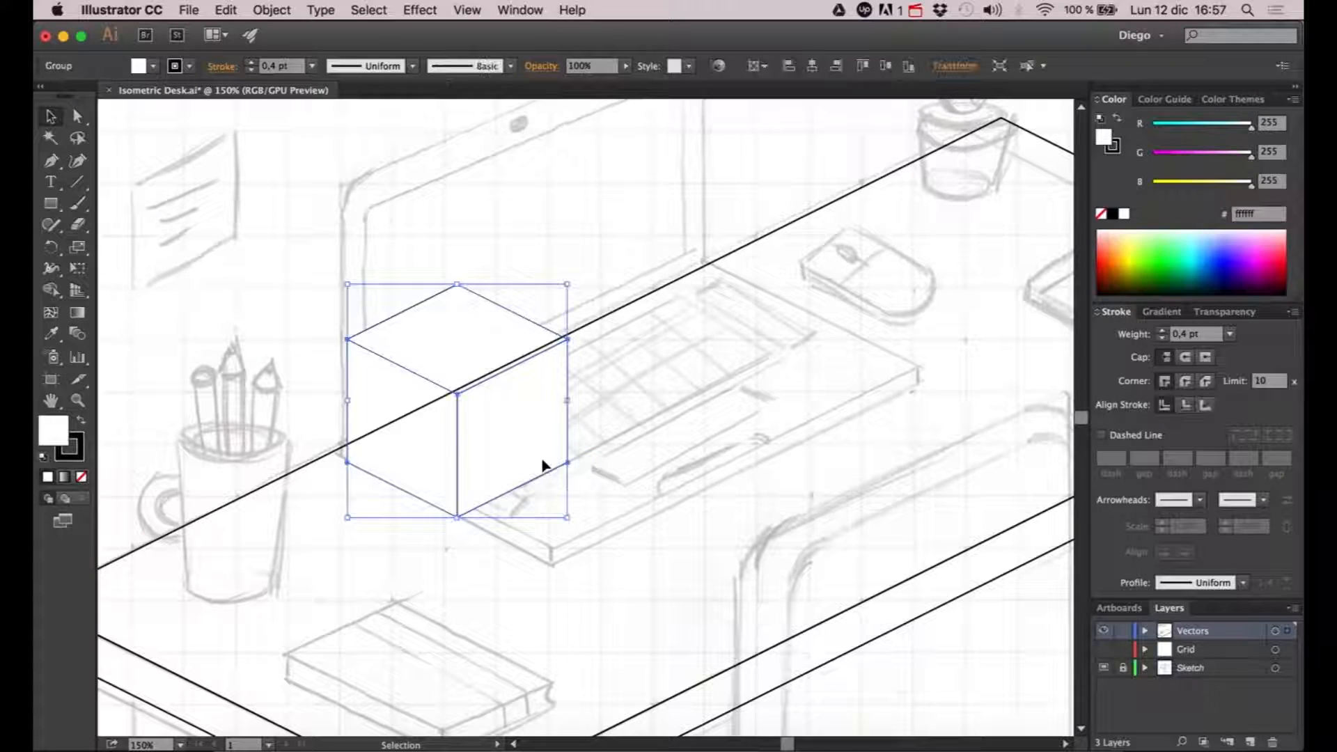
- Isolate the copied cube group and lower its upper corner points to flatten it into a thin slab
{"action": "double_click", "coordinate": [543, 461]}
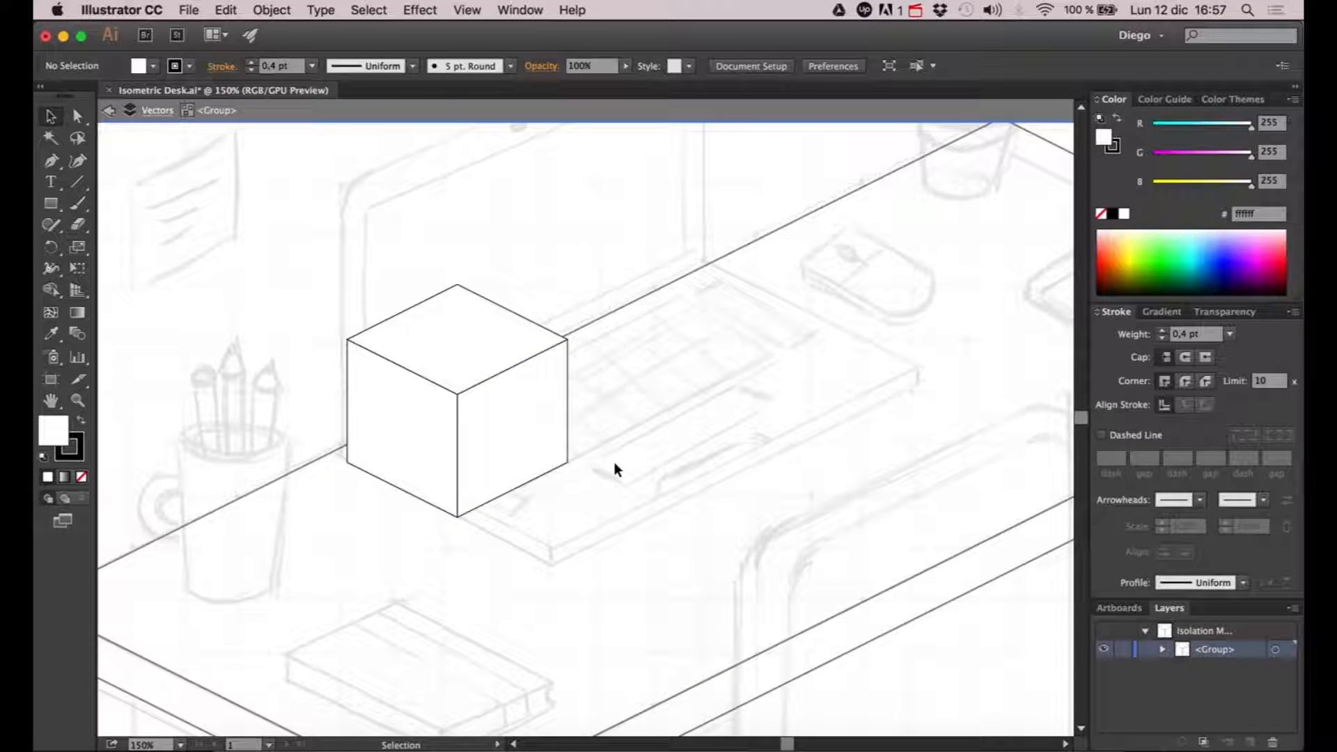
{"action": "left_click", "coordinate": [77, 117]}
{"action": "left_click_drag", "start_coordinate": [286, 241], "coordinate": [633, 422]}
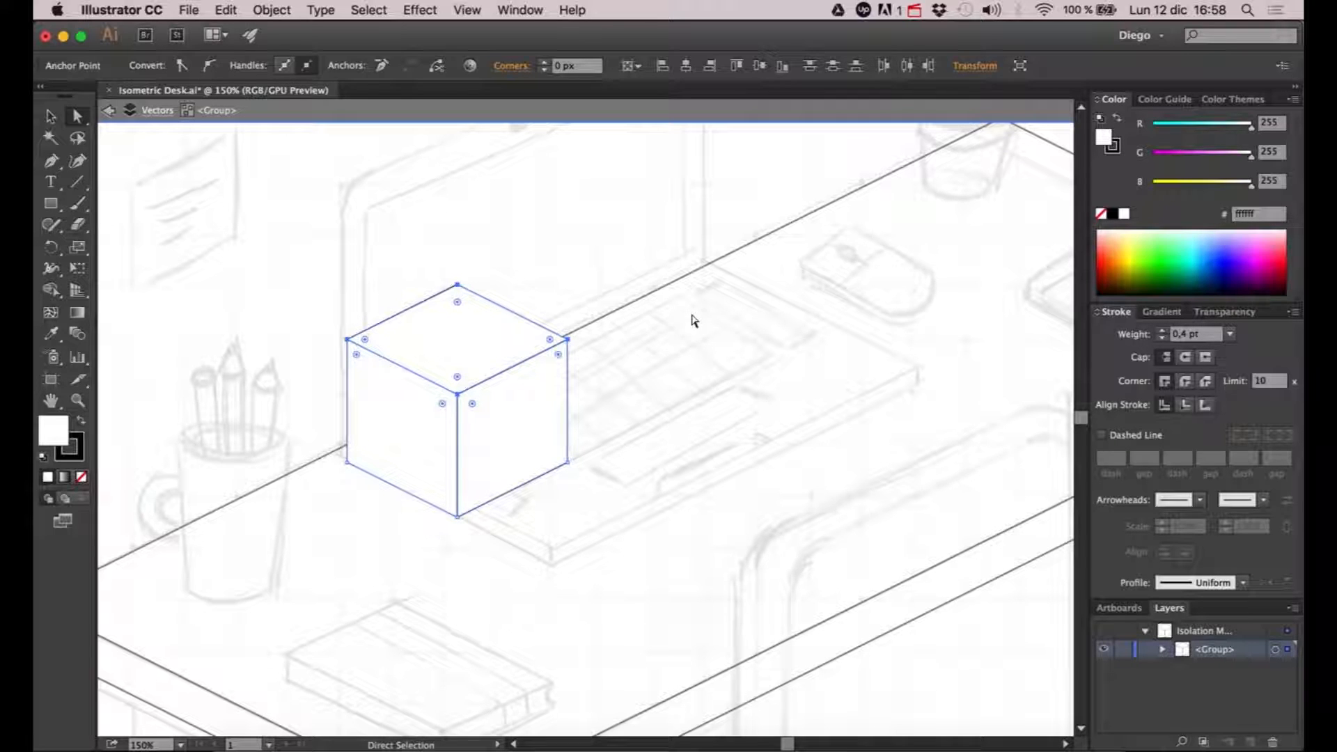
{"action": "key", "text": "shift+Down"}
{"action": "key", "text": "shift+Down"}
{"action": "key", "text": "shift+Down"}
{"action": "key", "text": "shift+Down"}
{"action": "key", "text": "shift+Down"}
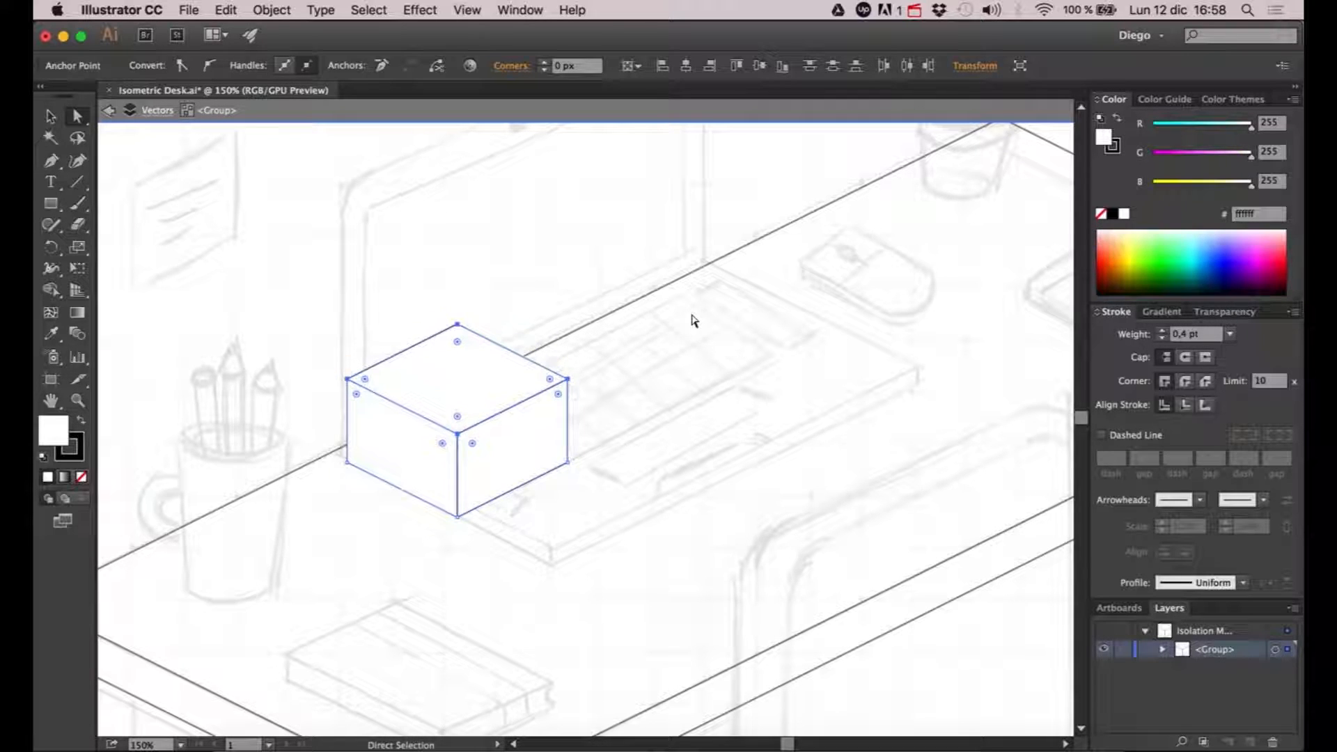
{"action": "key", "text": "shift+Down"}
{"action": "key", "text": "shift+Down"}
{"action": "key", "text": "shift+Down"}
{"action": "key", "text": "shift+Down"}
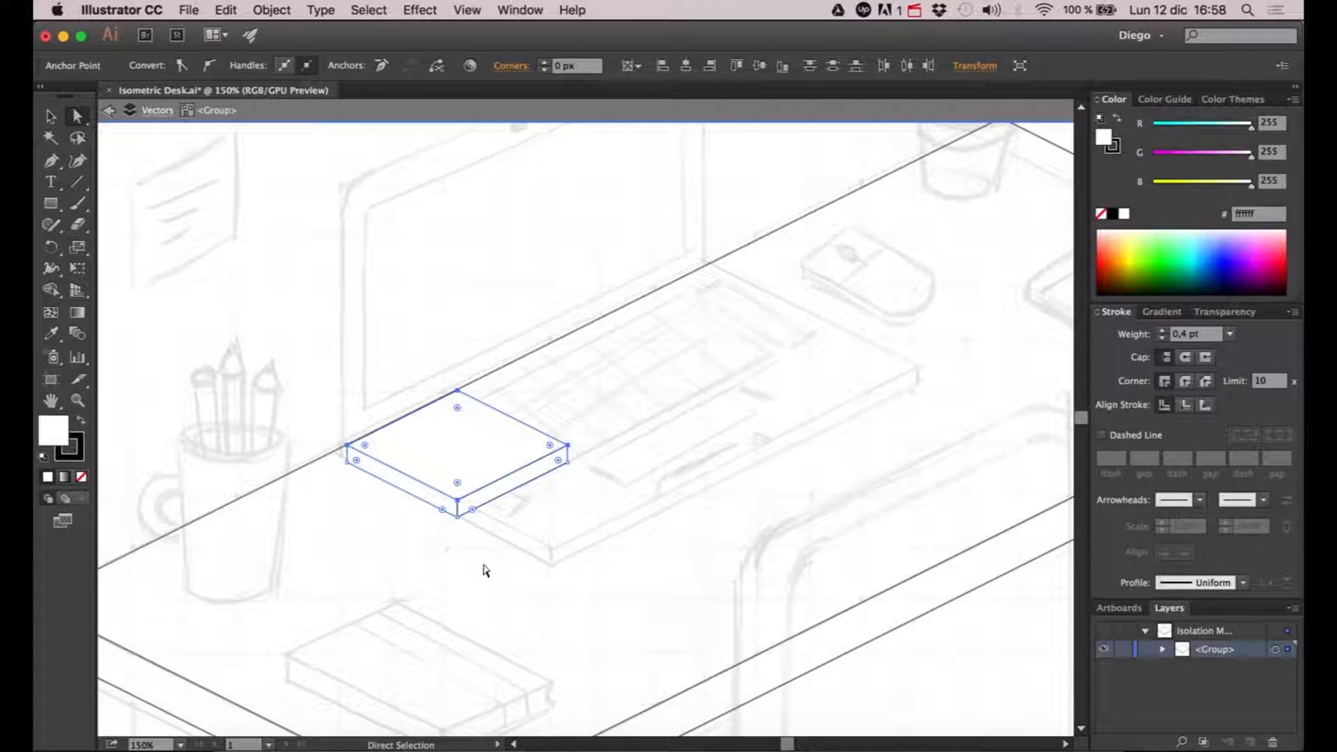
{"action": "left_click", "coordinate": [553, 557]}
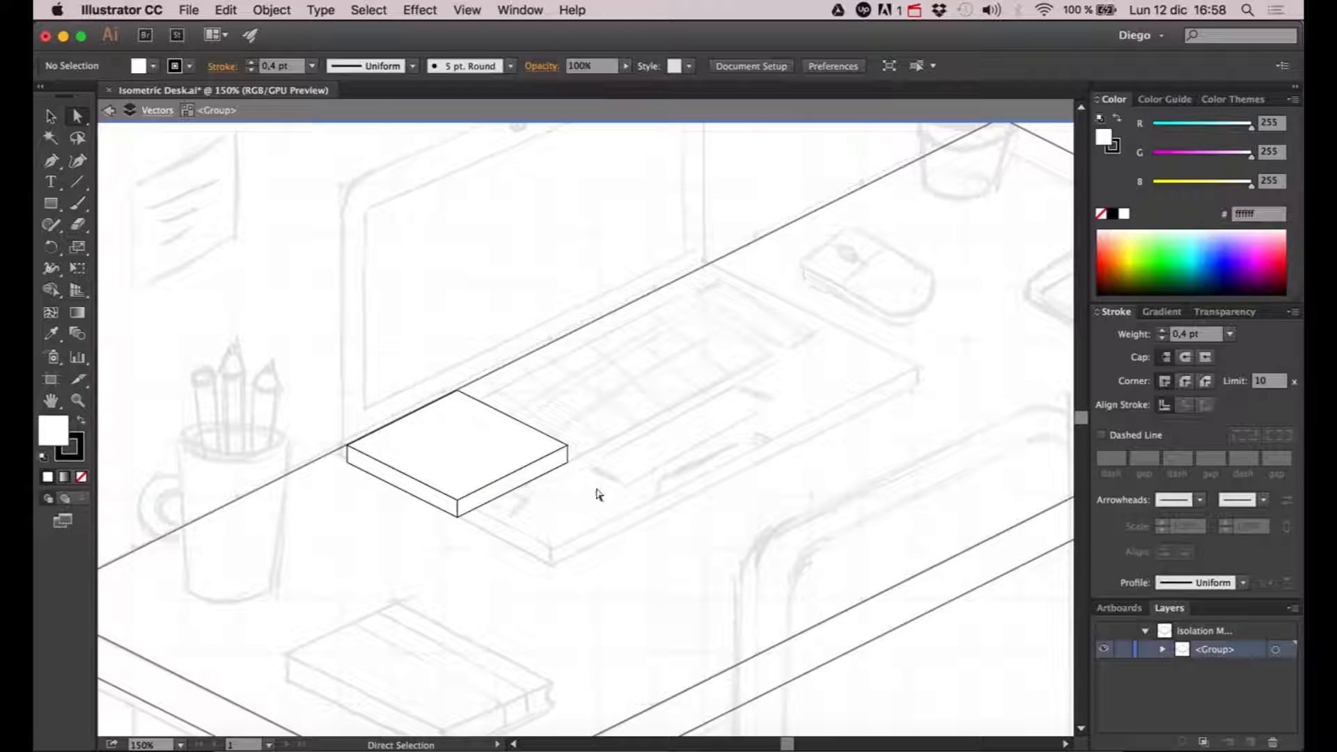
- Extend the slab's front end along the isometric direction, moving its points two increments sideways for each one down, to the sketched keyboard base's near corner
{"action": "mouse_move", "coordinate": [594, 429]}
{"action": "left_mouse_down"}
{"action": "mouse_move", "coordinate": [576, 462]}
{"action": "mouse_move", "coordinate": [444, 563]}
{"action": "left_mouse_up"}
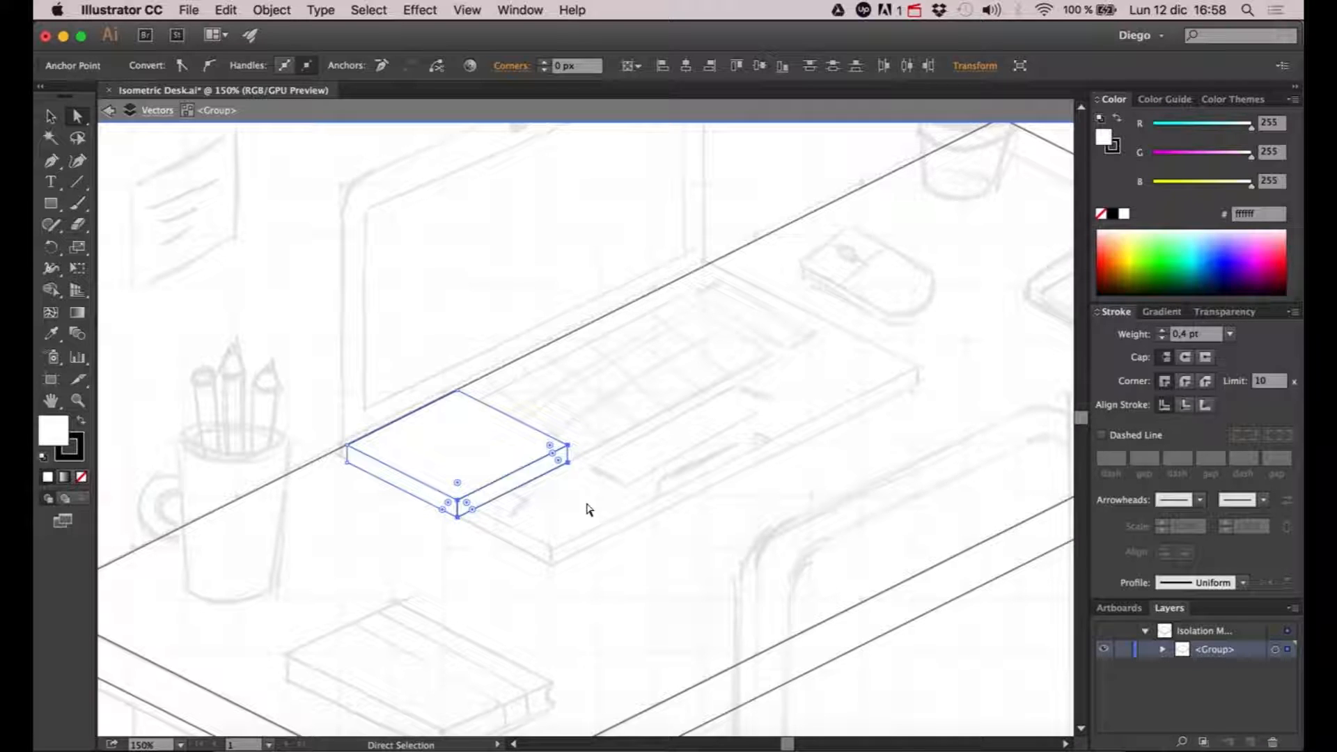
{"action": "key", "text": "Right"}
{"action": "key", "text": "Right"}
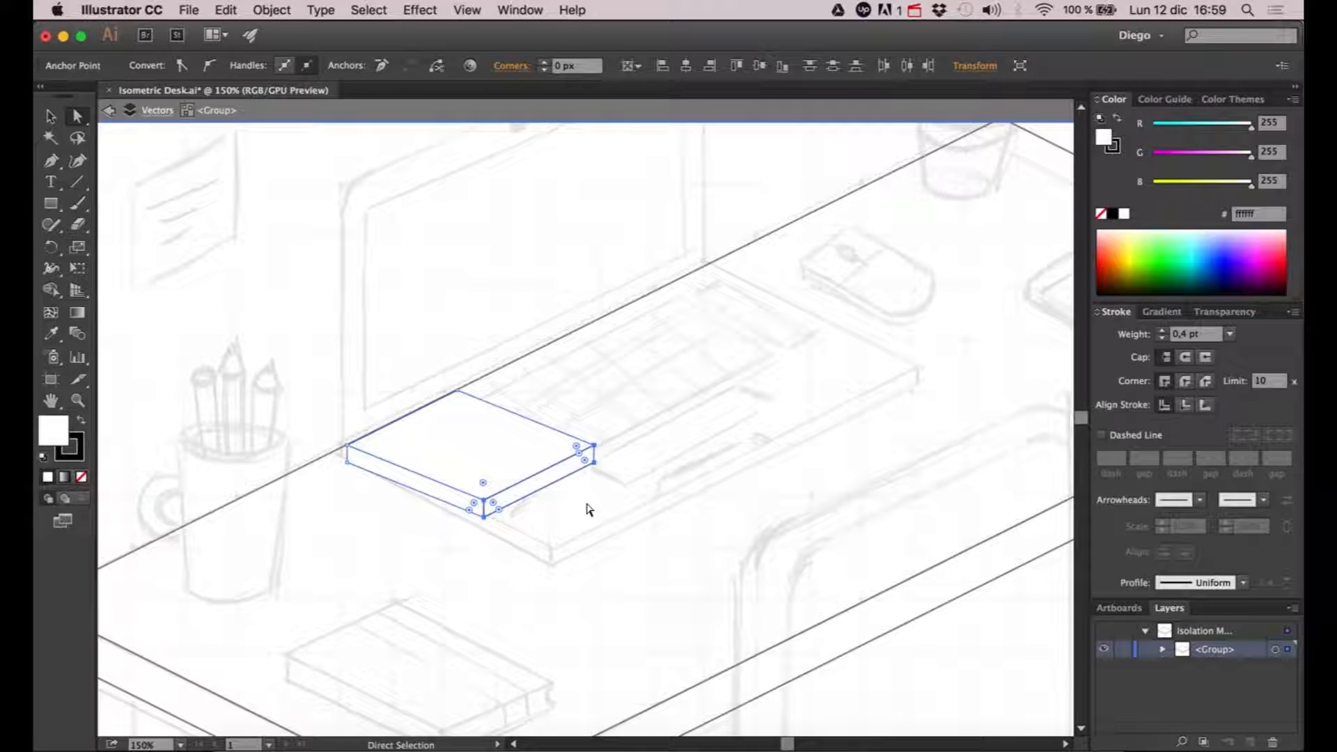
{"action": "key", "text": "Down"}
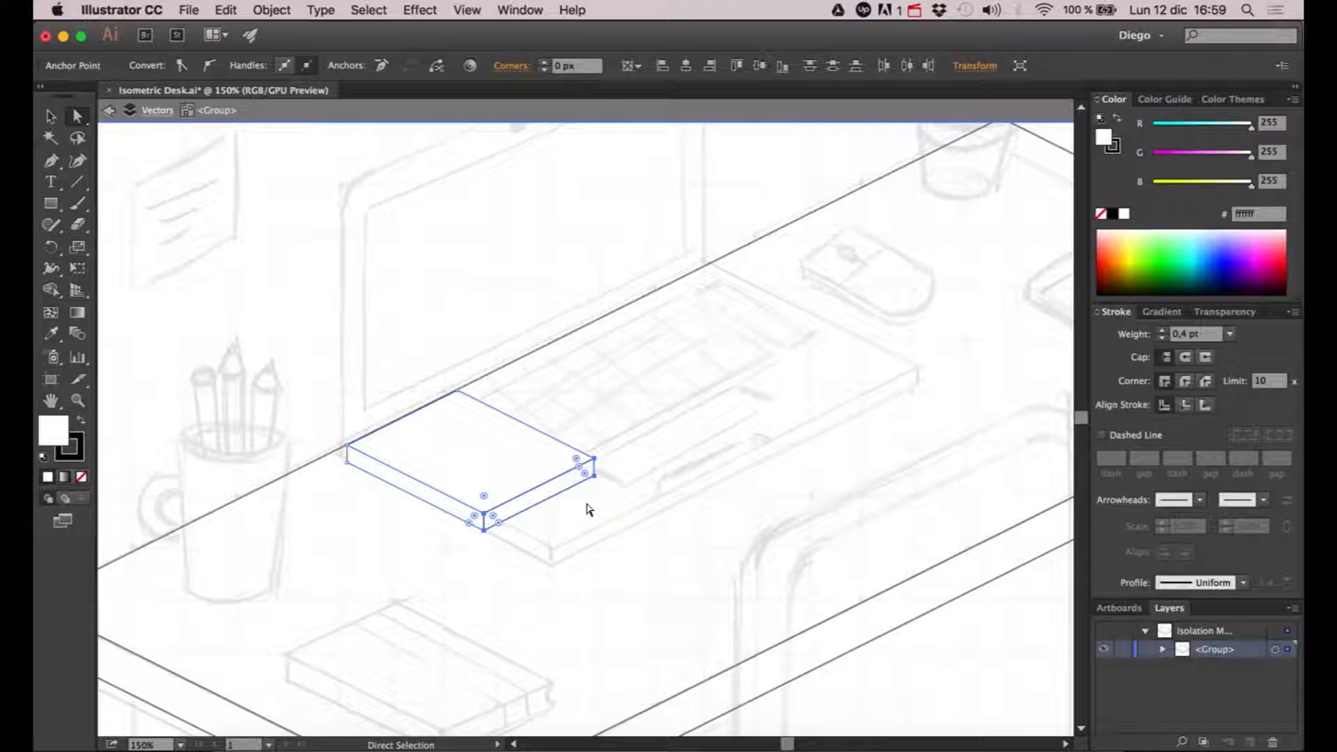
{"action": "key", "text": "Right"}
{"action": "key", "text": "Right"}
{"action": "key", "text": "Down"}
{"action": "key", "text": "Right"}
{"action": "key", "text": "Right"}
{"action": "key", "text": "Down"}
{"action": "key", "text": "Right"}
{"action": "key", "text": "Right"}
{"action": "key", "text": "Down"}
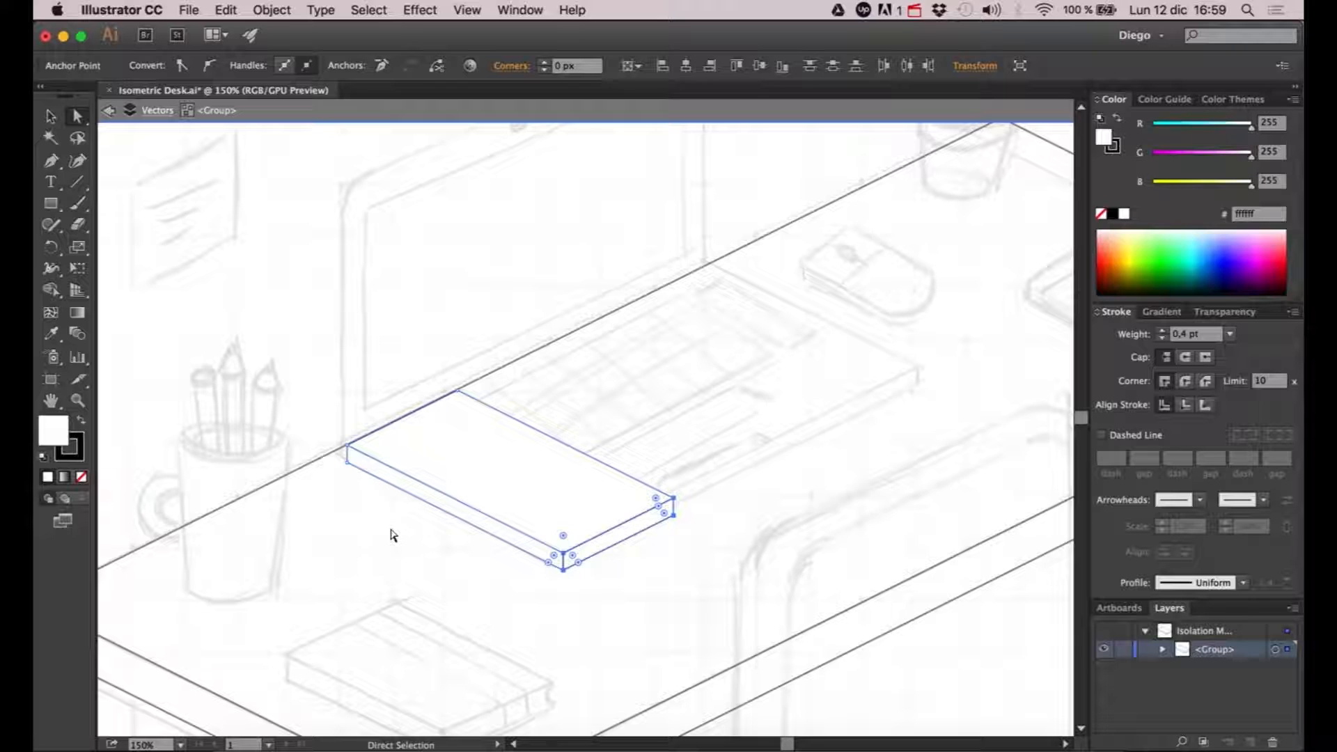
{"action": "left_click", "coordinate": [447, 541]}
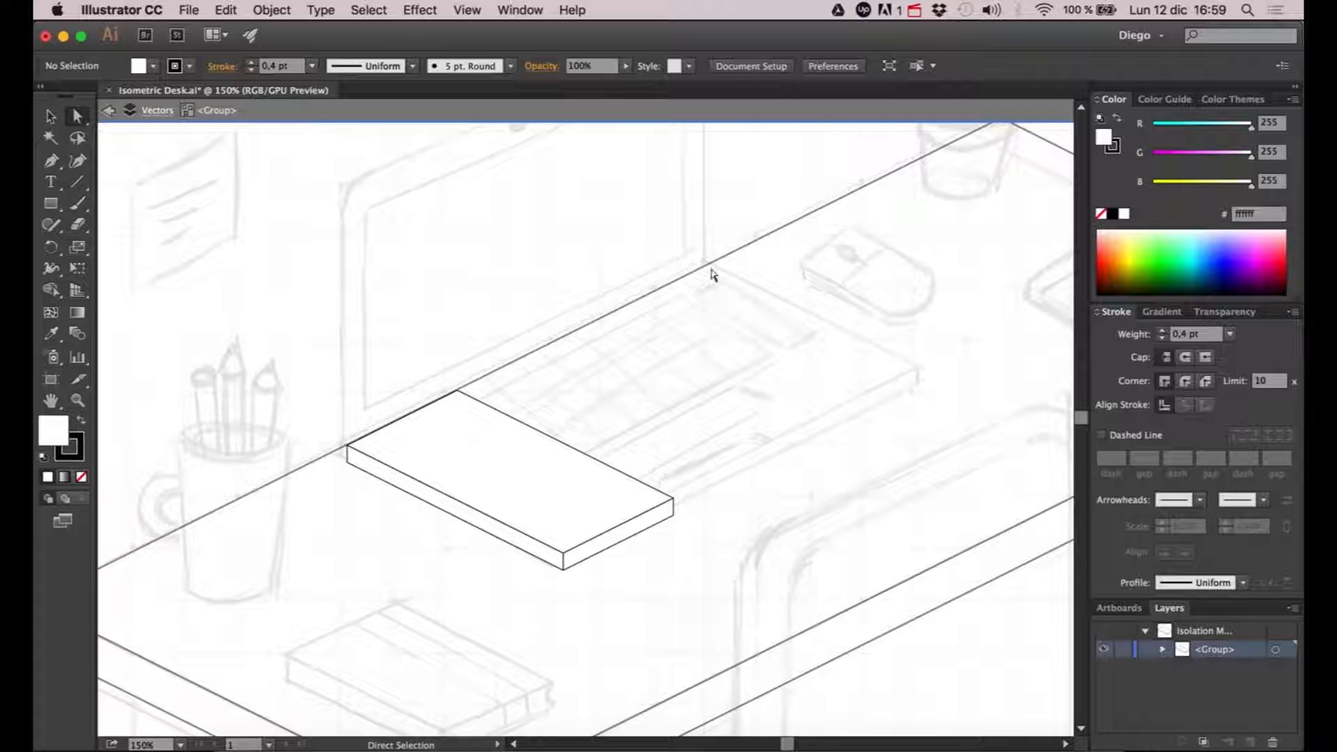
- Lengthen the slab by shifting its far-side corner points along the desk's rear edge to about halfway along the sketched keyboard base
{"action": "left_click_drag", "start_coordinate": [408, 341], "coordinate": [471, 412]}
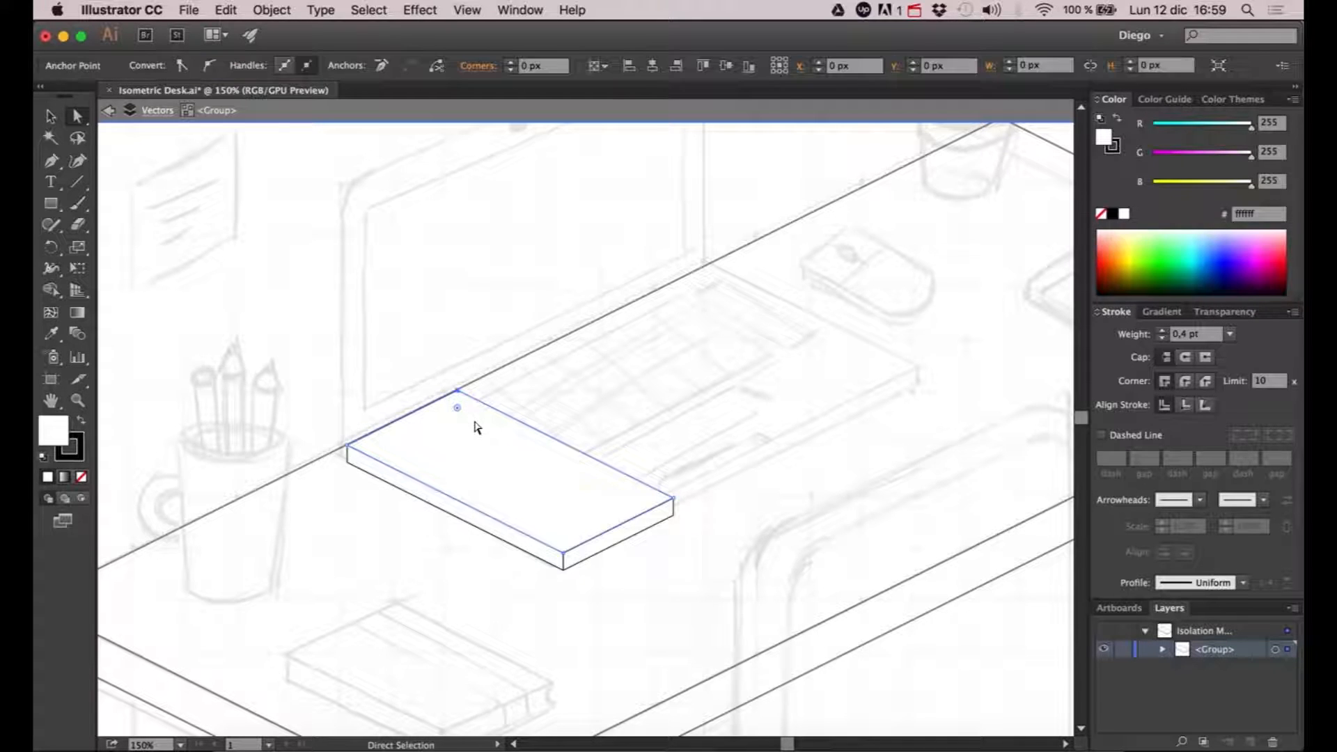
{"action": "left_click_drag", "start_coordinate": [710, 457], "coordinate": [667, 559]}
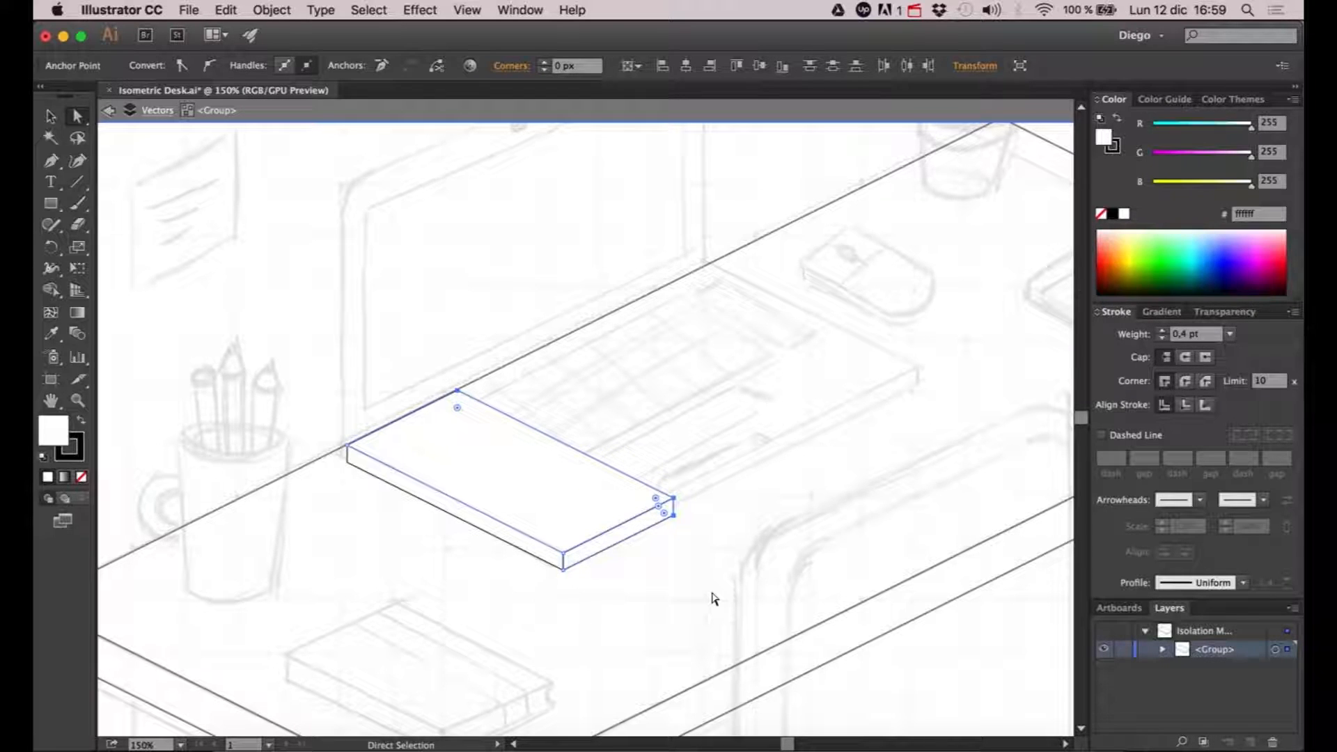
{"action": "key", "text": "shift+Right"}
{"action": "key", "text": "shift+Right"}
{"action": "key", "text": "shift+Right"}
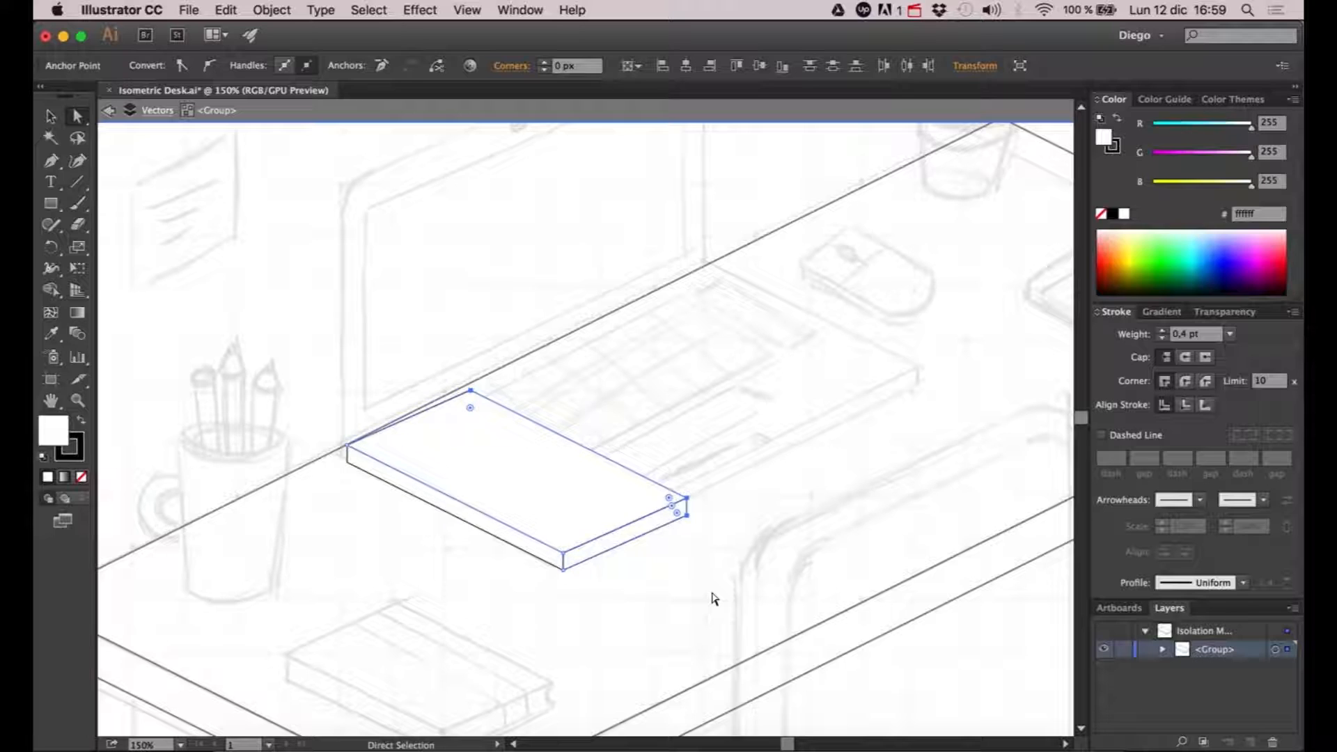
{"action": "key", "text": "shift+Right"}
{"action": "key", "text": "shift+Right"}
{"action": "key", "text": "shift+Right"}
{"action": "key", "text": "shift+Right"}
{"action": "key", "text": "shift+Right"}
{"action": "key", "text": "shift+Right"}
{"action": "key", "text": "shift+Right"}
{"action": "key", "text": "shift+Right"}
{"action": "key", "text": "shift+Right"}
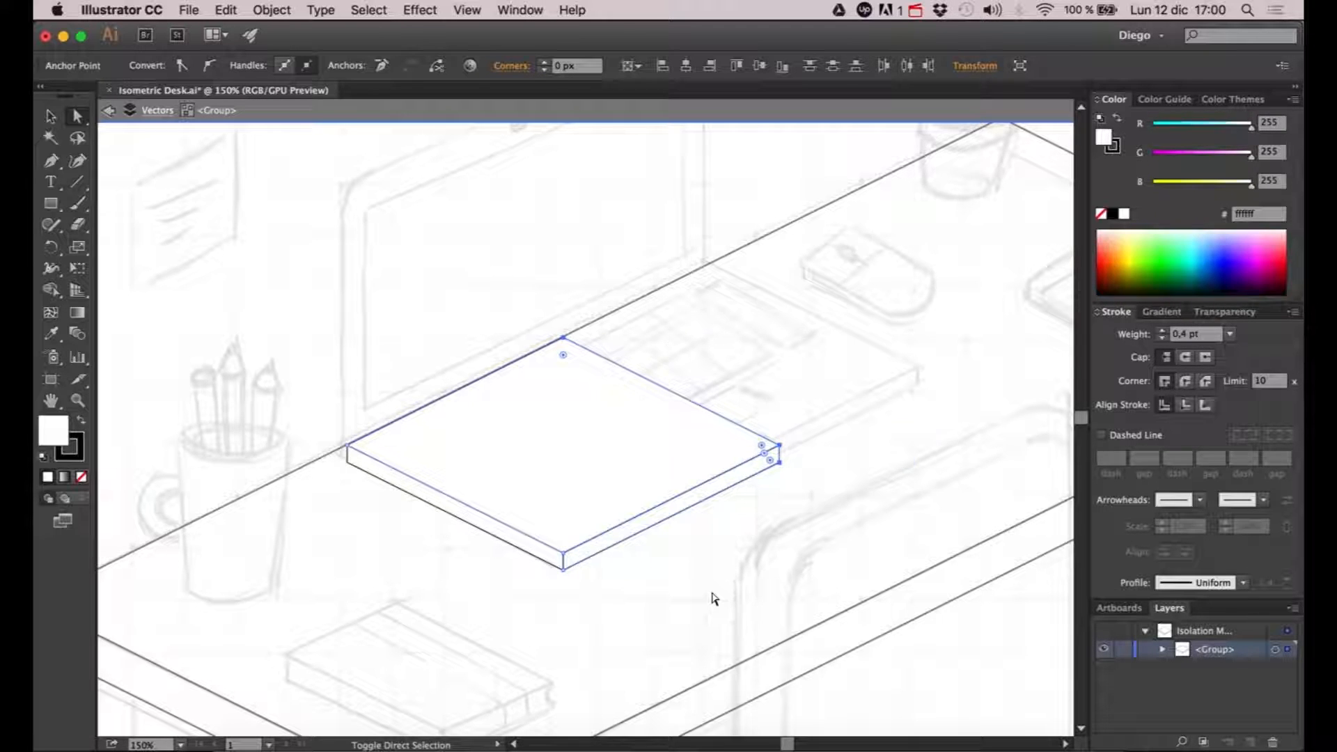
{"action": "key", "text": "shift+Right"}
{"action": "key", "text": "shift+Right"}
{"action": "key", "text": "shift+Up"}
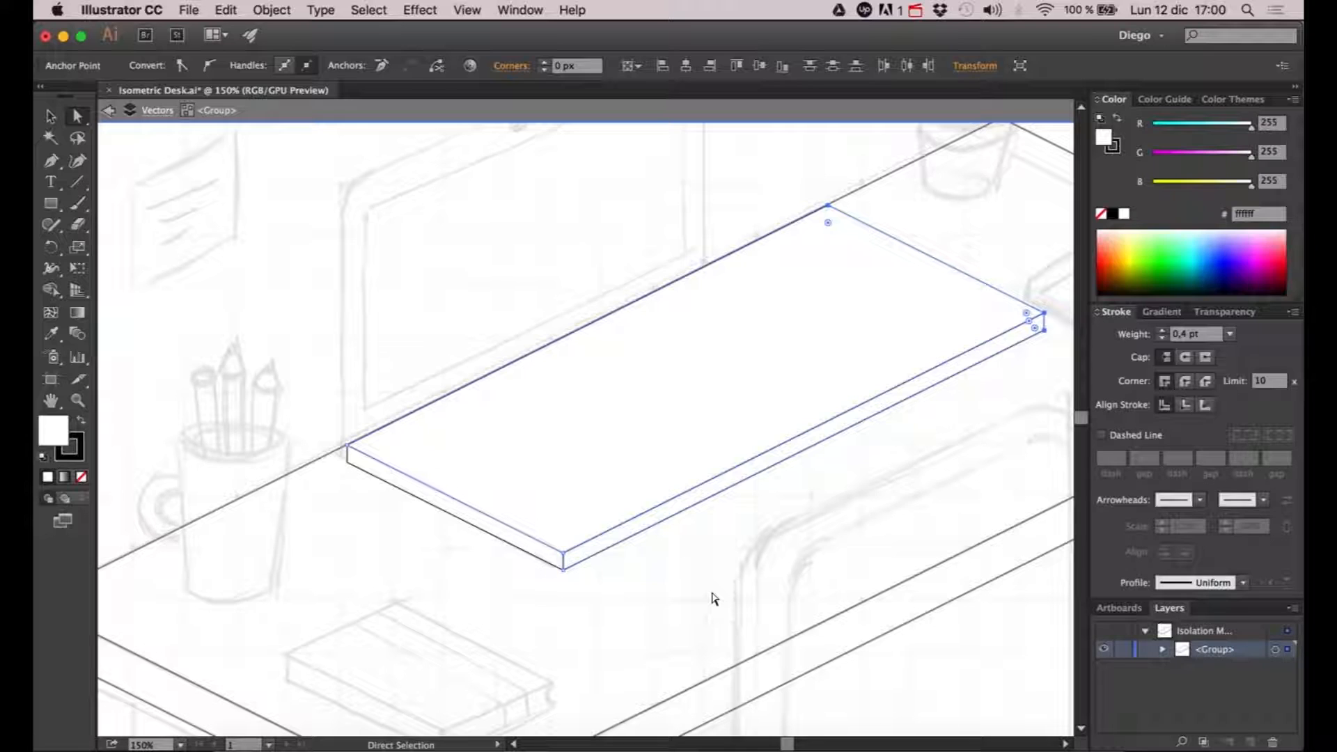
{"action": "key", "text": "shift+Left"}
{"action": "key", "text": "shift+Left"}
{"action": "key", "text": "shift+Down"}
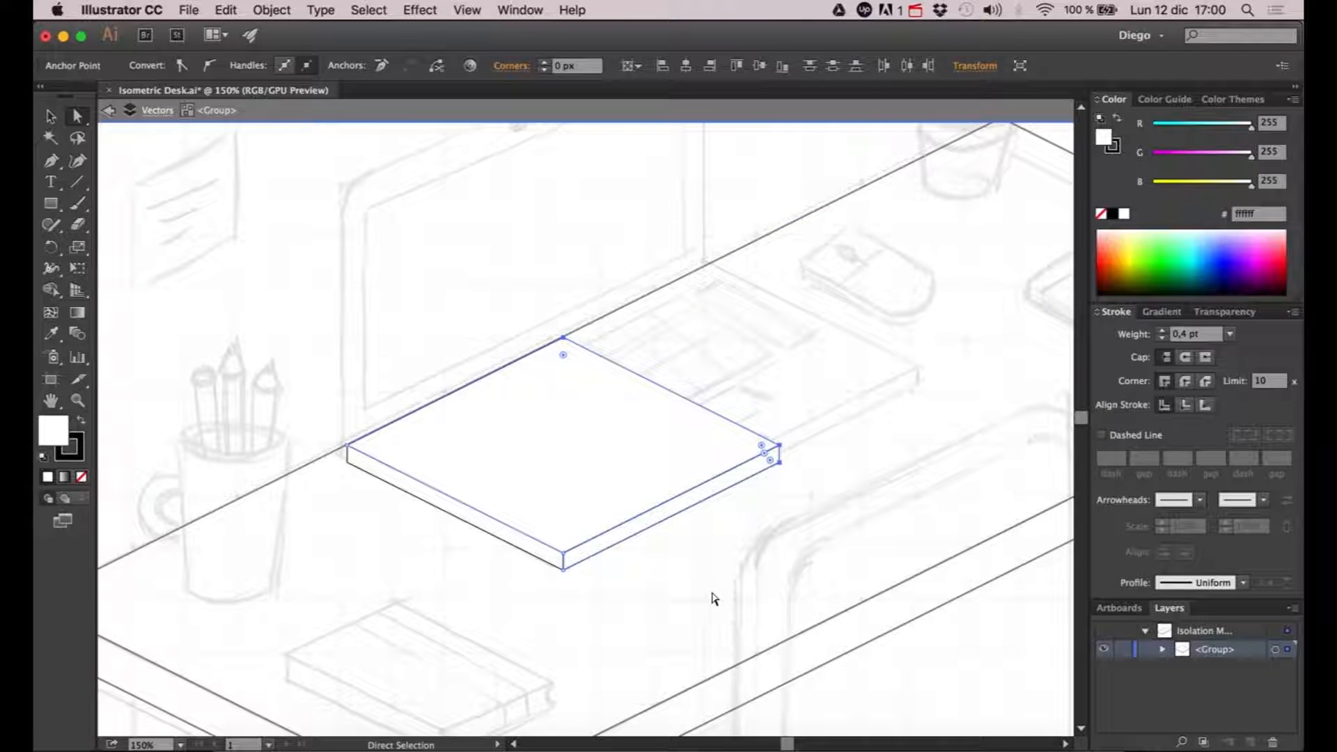
- Extend the slab's far side in small two-to-one isometric increments until it reaches the far end of the sketched keyboard base
{"action": "key", "text": "Right"}
{"action": "key", "text": "Right"}
{"action": "key", "text": "Right"}
{"action": "key", "text": "Right"}
{"action": "key", "text": "Right"}
{"action": "key", "text": "Right"}
{"action": "key", "text": "Up"}
{"action": "key", "text": "Up"}
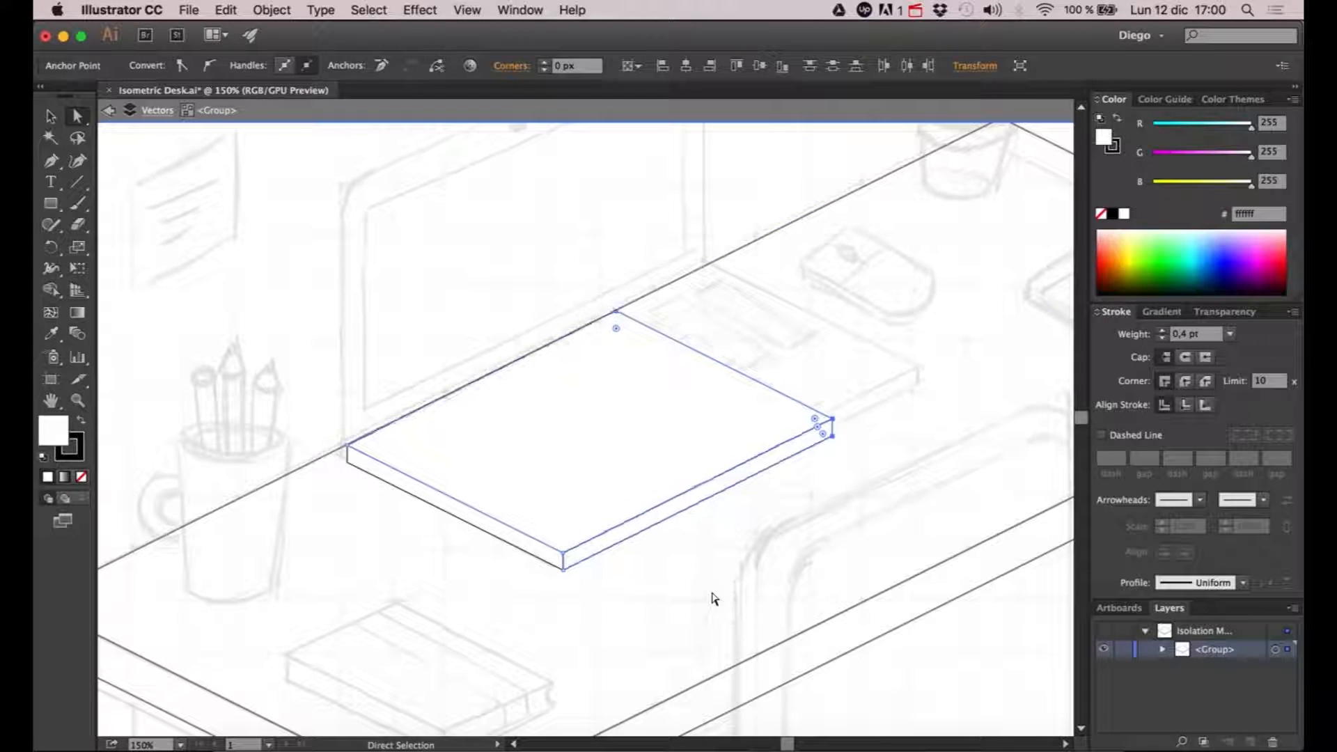
{"action": "key", "text": "Up"}
{"action": "key", "text": "Right"}
{"action": "key", "text": "Up"}
{"action": "key", "text": "Right"}
{"action": "key", "text": "Right"}
{"action": "key", "text": "Right"}
{"action": "key", "text": "Right"}
{"action": "key", "text": "Up"}
{"action": "key", "text": "Right"}
{"action": "key", "text": "Up"}
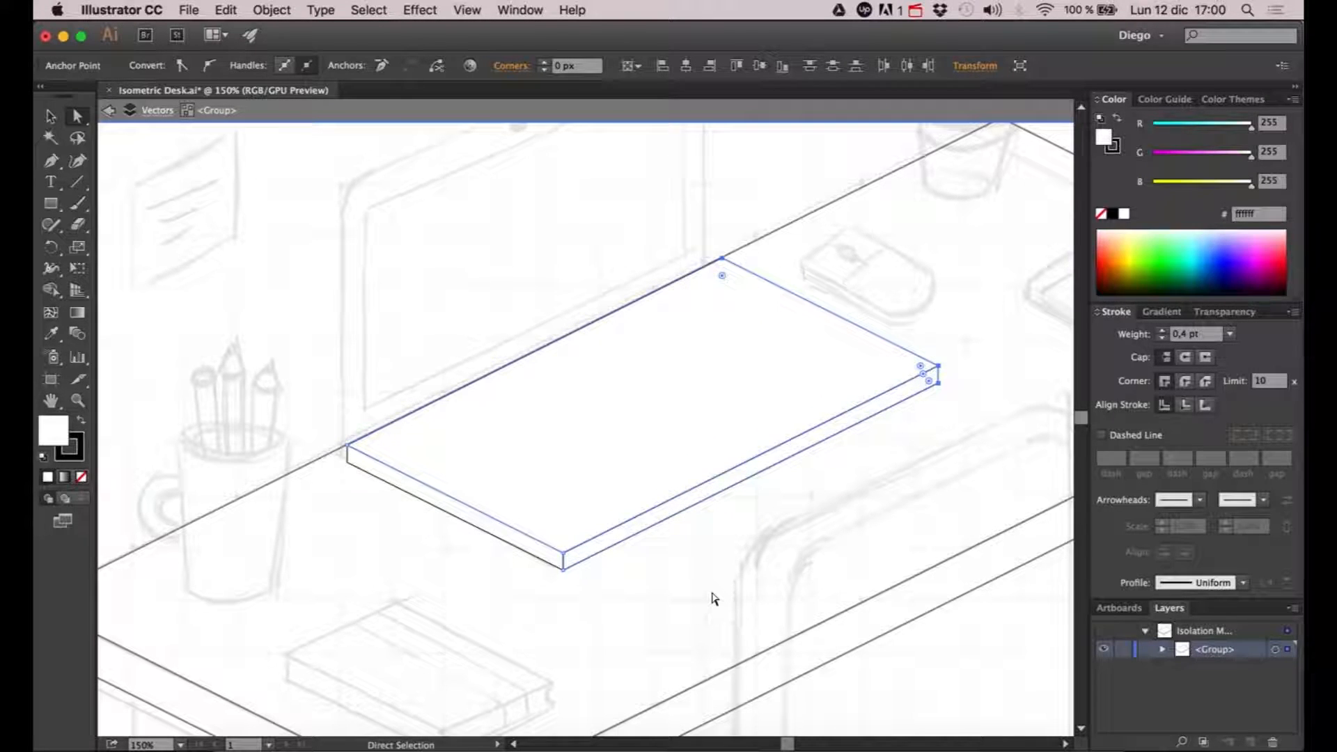
{"action": "left_click", "coordinate": [736, 541]}
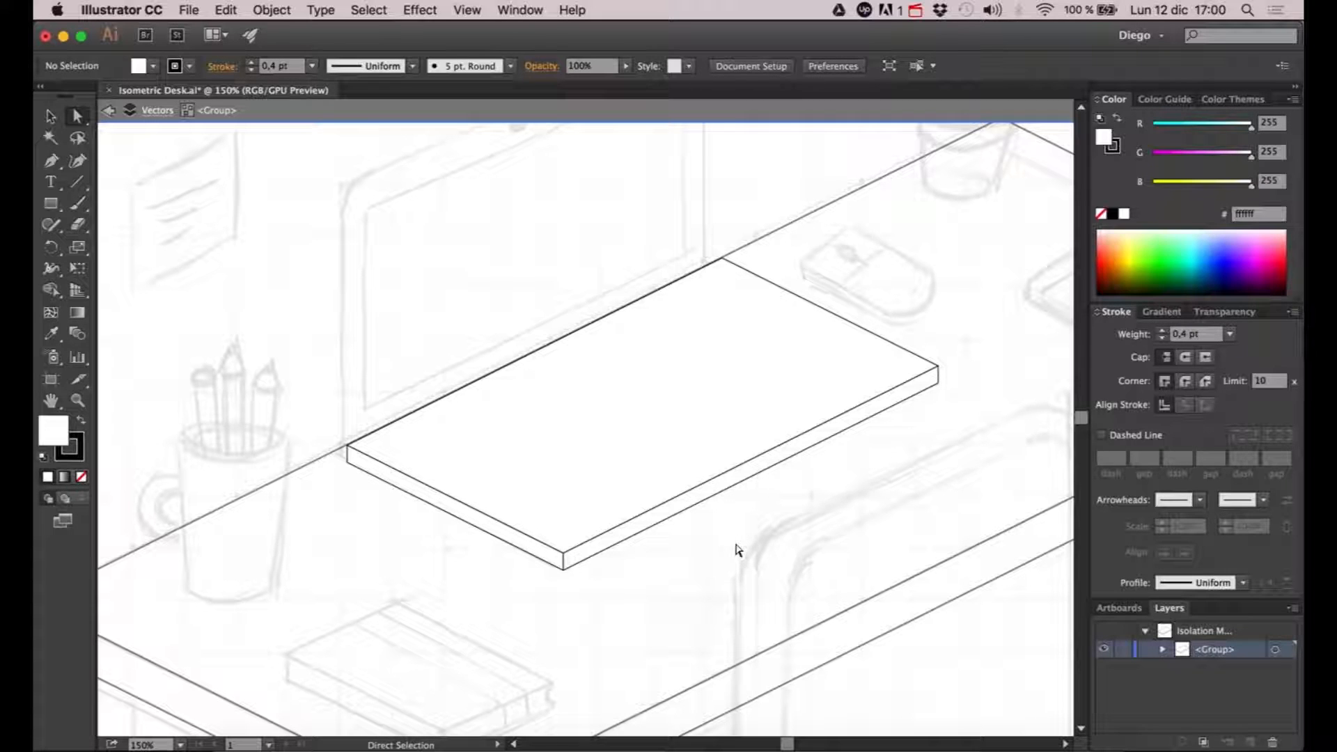
- Set the keyboard increment to 4 px in the general preferences
{"action": "key", "text": "super+k"}
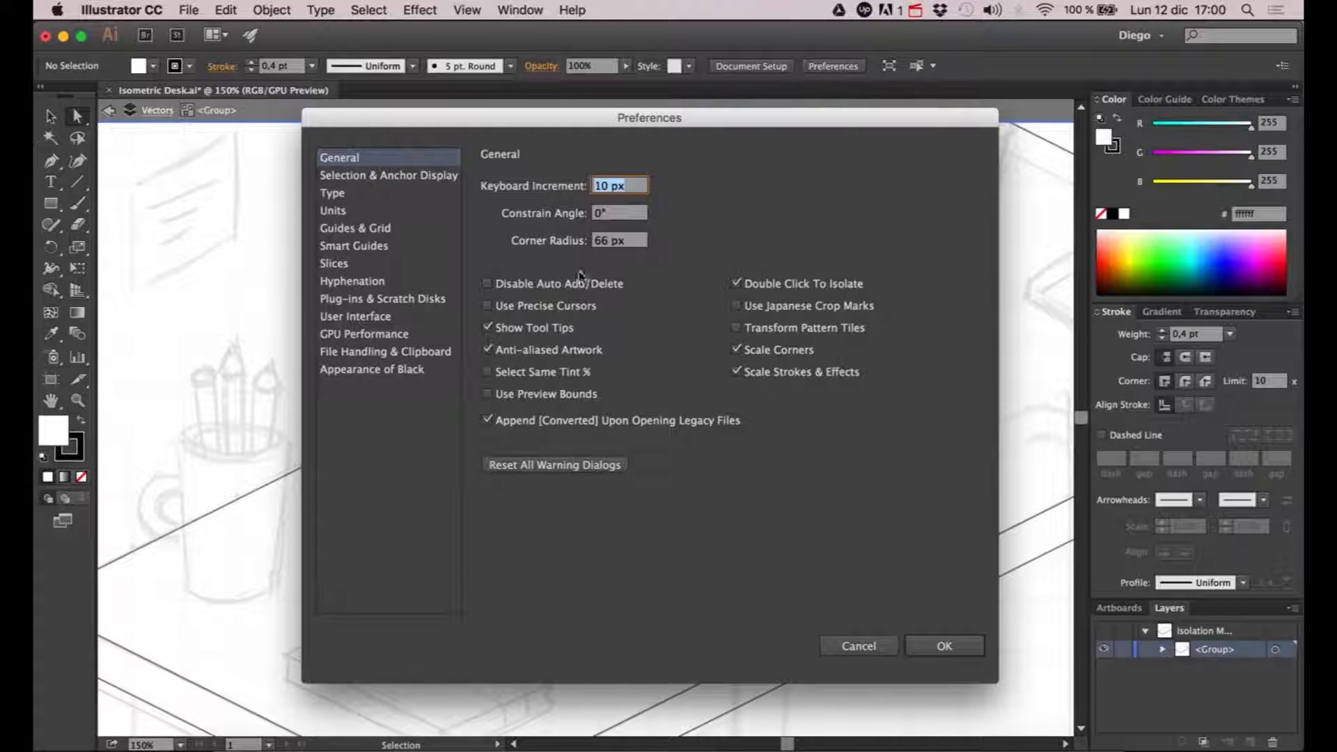
{"action": "left_click_drag", "start_coordinate": [533, 120], "coordinate": [548, 140]}
{"action": "left_click", "coordinate": [626, 204]}
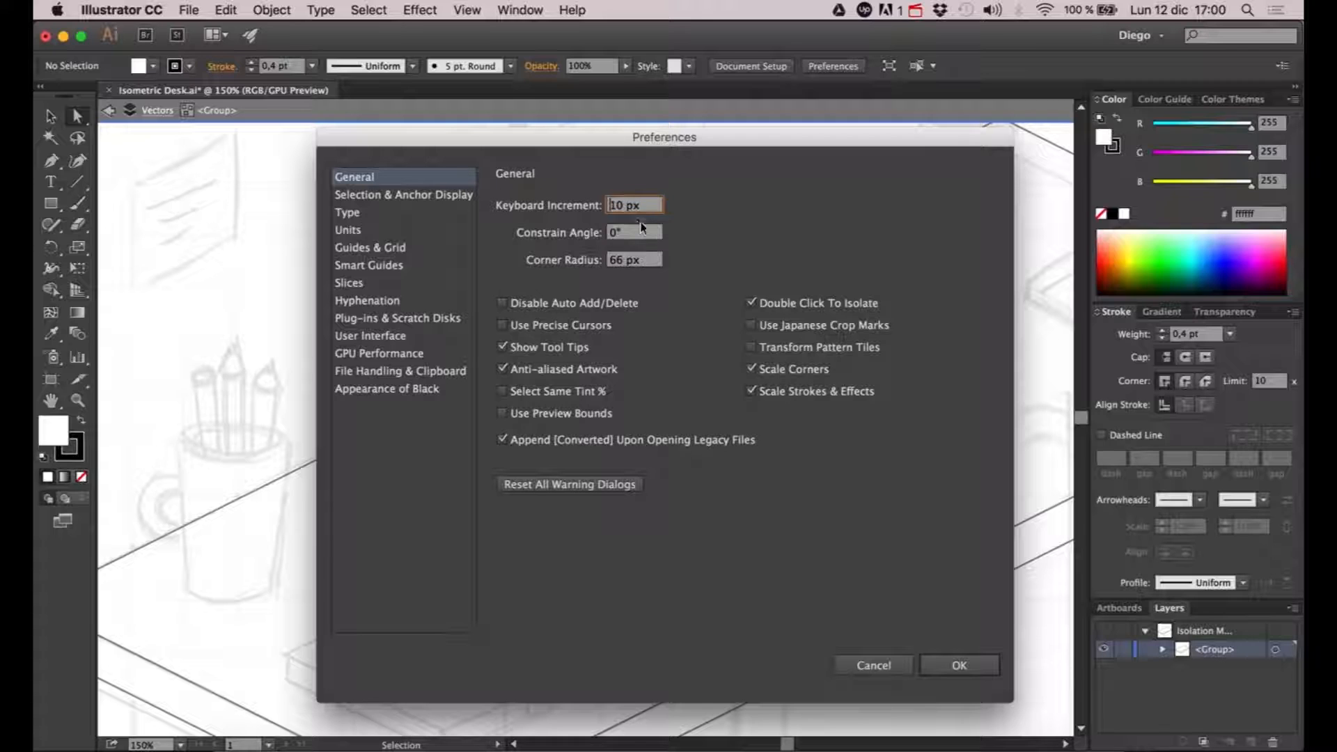
{"action": "left_click_drag", "start_coordinate": [626, 204], "coordinate": [515, 206]}
{"action": "type", "text": "4"}
{"action": "left_click", "coordinate": [954, 662]}
- Nudge the slab's far-end corner points back in 4 px isometric increments to the sketched laptop base's far corner
{"action": "key", "text": "space"}
{"action": "left_click_drag", "start_coordinate": [979, 382], "coordinate": [903, 381]}
{"action": "left_click_drag", "start_coordinate": [609, 210], "coordinate": [875, 409]}
{"action": "key", "text": "Left"}
{"action": "key", "text": "Left"}
{"action": "key", "text": "Left"}
{"action": "key", "text": "Left"}
{"action": "key", "text": "Left"}
{"action": "key", "text": "Left"}
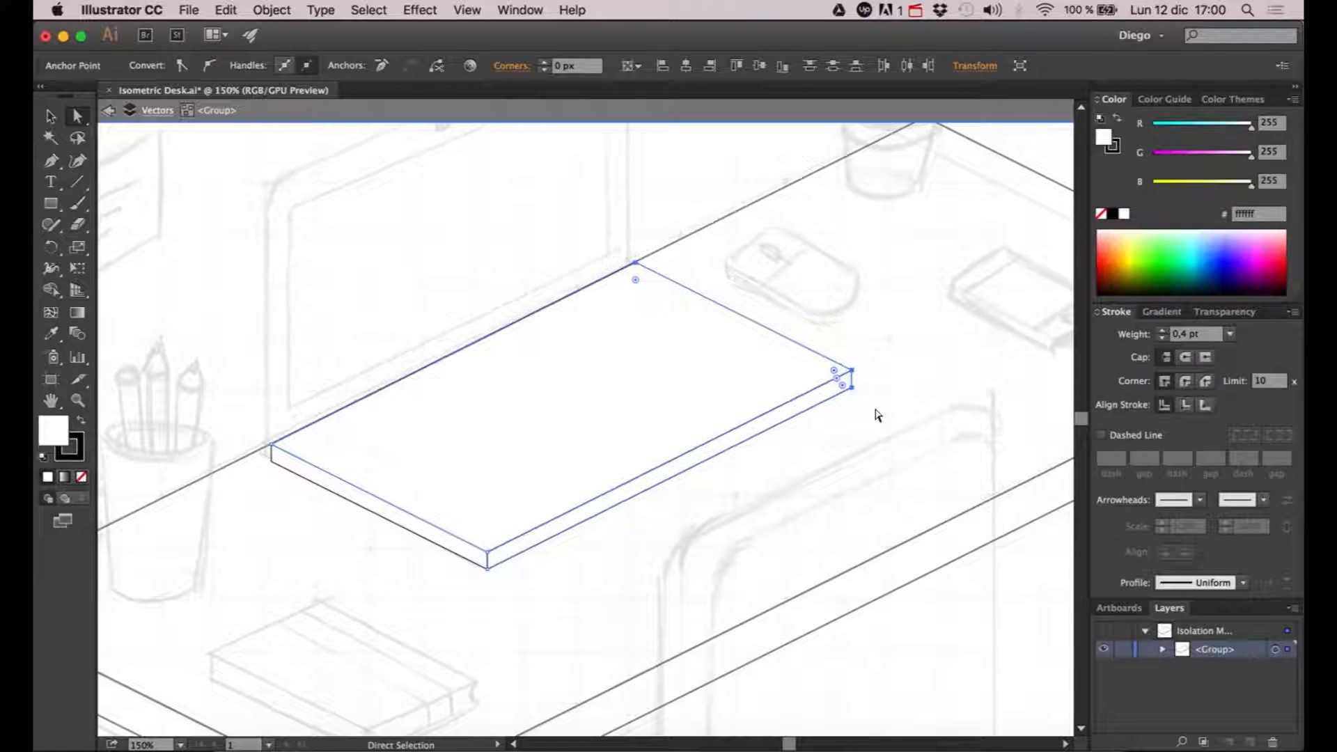
{"action": "key", "text": "Right"}
{"action": "key", "text": "Right"}
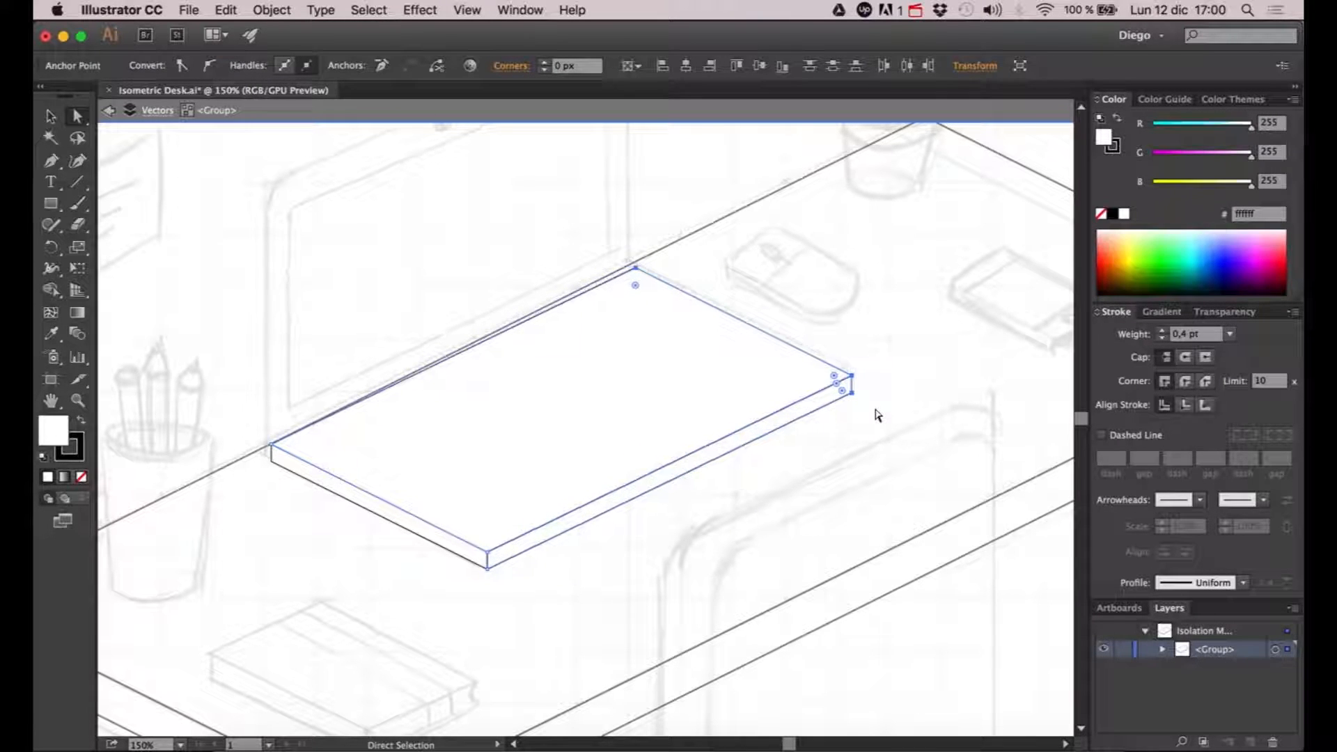
{"action": "left_click_drag", "start_coordinate": [480, 619], "coordinate": [893, 350]}
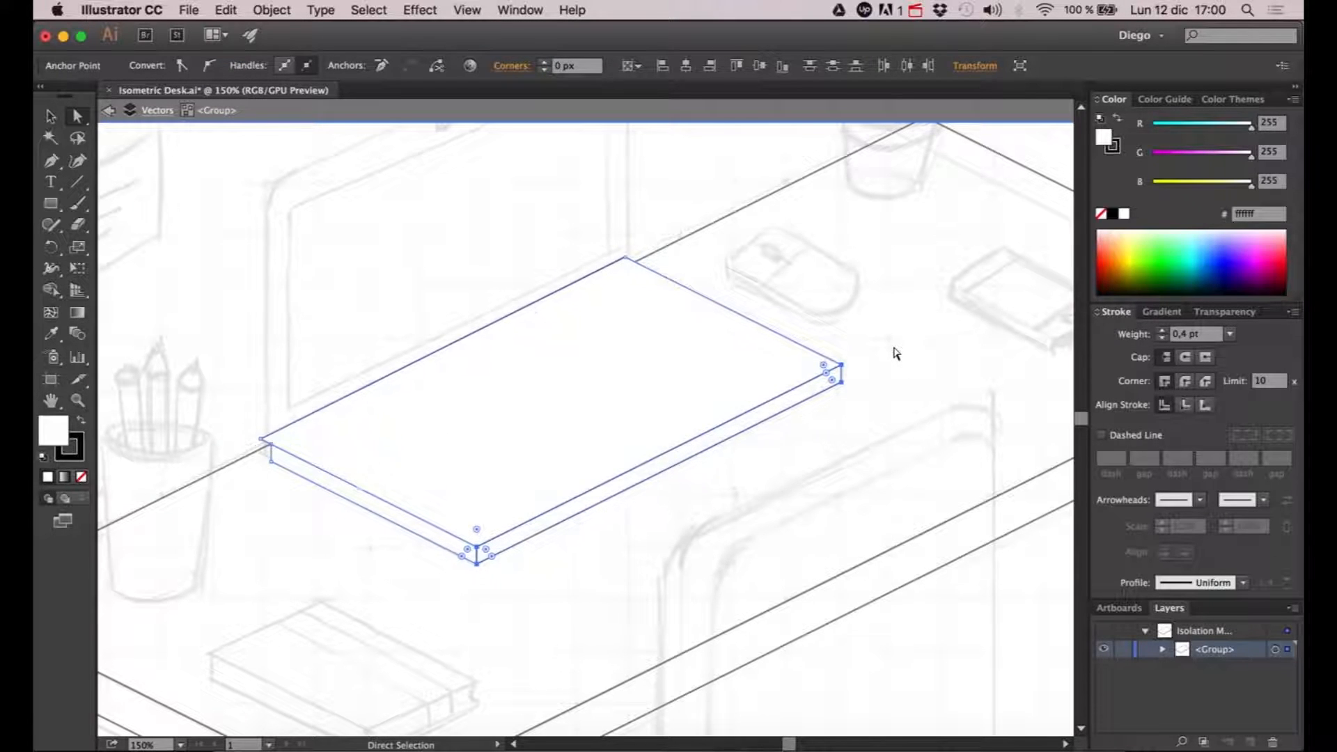
{"action": "key", "text": "super+z"}
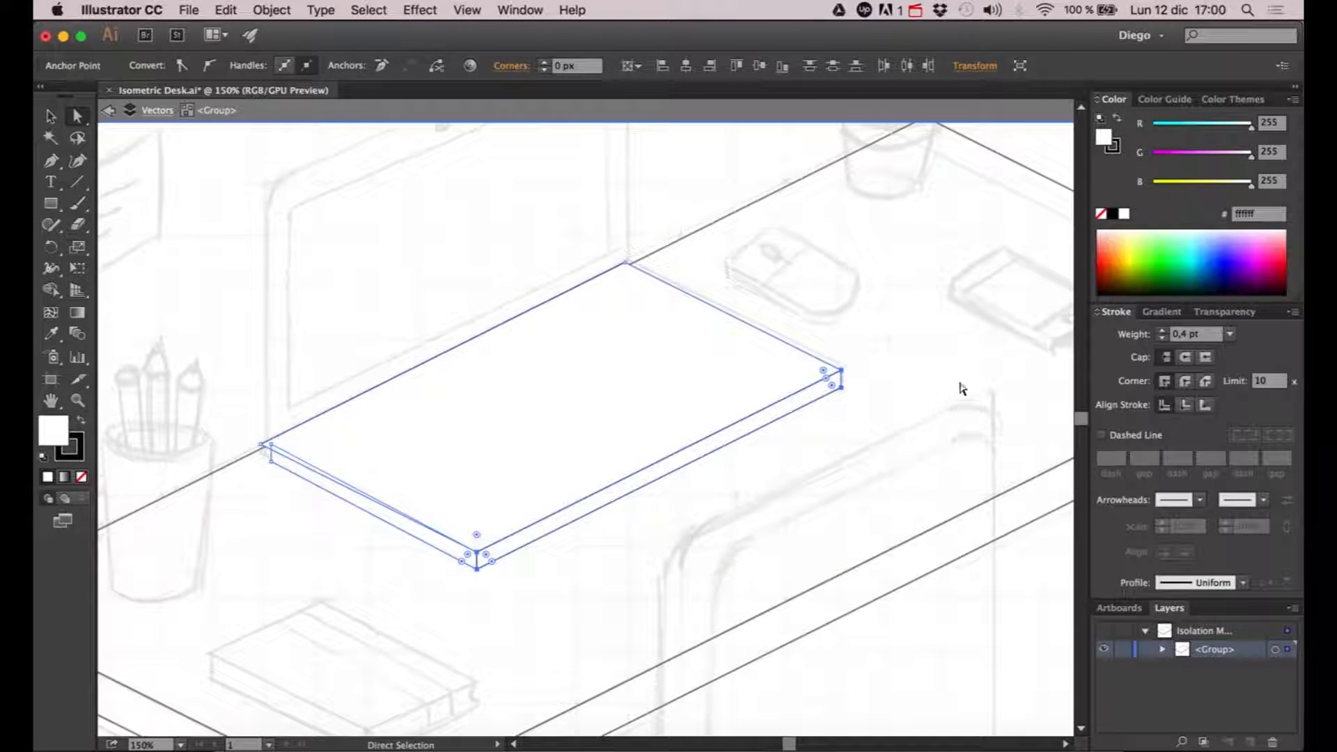
{"action": "key", "text": "super+z"}
{"action": "key", "text": "super+z"}
{"action": "left_click", "coordinate": [974, 383]}
{"action": "key", "text": "super+z"}
{"action": "left_click", "coordinate": [936, 396]}
- Narrow the slab by shifting its front long side's corner points inward along the isometric direction to the sketched base edge
{"action": "left_click", "coordinate": [540, 535]}
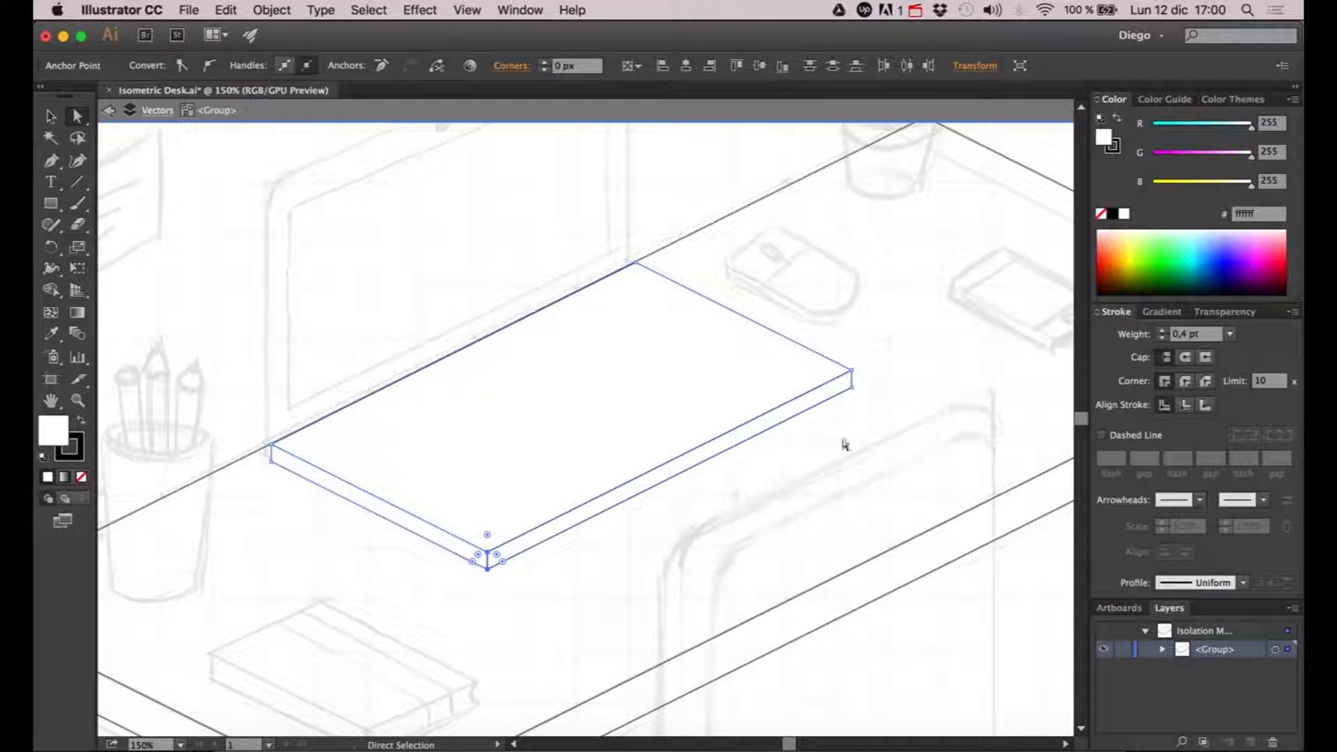
{"action": "key", "text": "Left"}
{"action": "key", "text": "Left"}
{"action": "key", "text": "Left"}
{"action": "key", "text": "Left"}
{"action": "key", "text": "Left"}
{"action": "key", "text": "Left"}
{"action": "key", "text": "Left"}
{"action": "key", "text": "Left"}
{"action": "key", "text": "Left"}
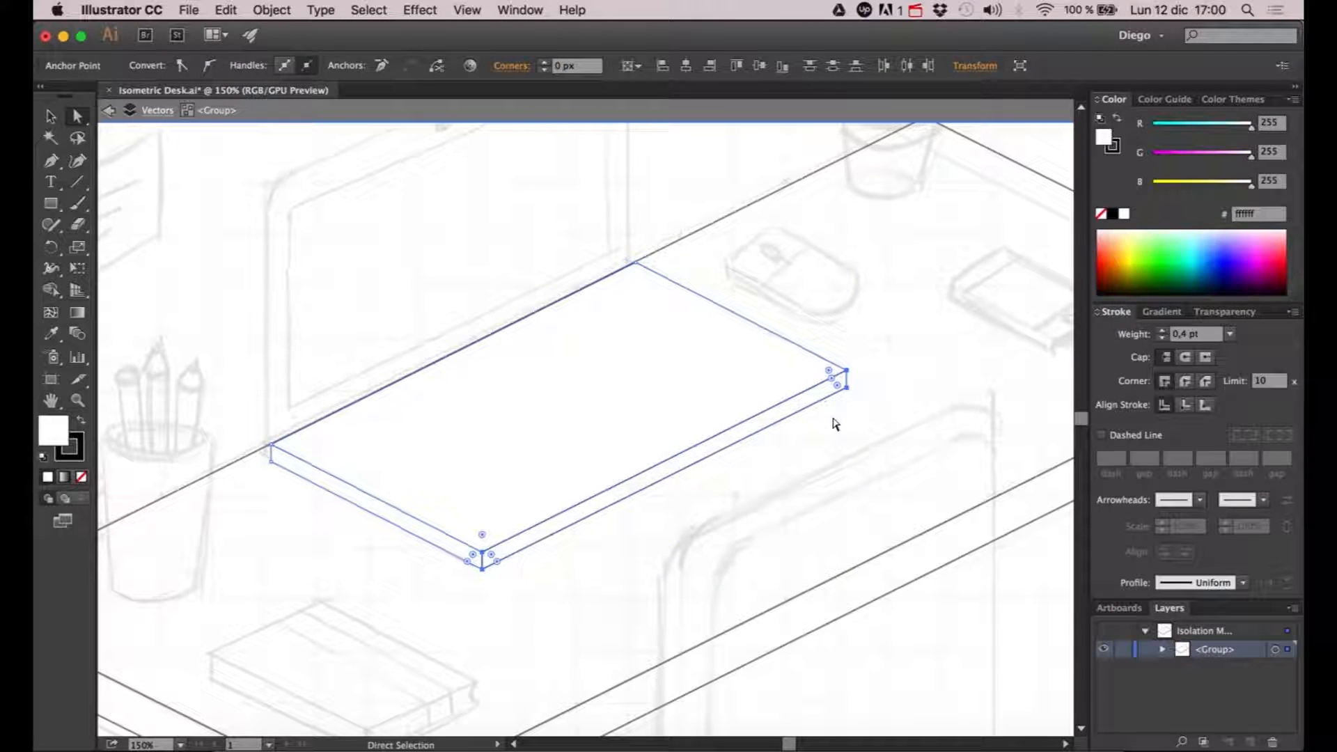
{"action": "left_click", "coordinate": [817, 477]}
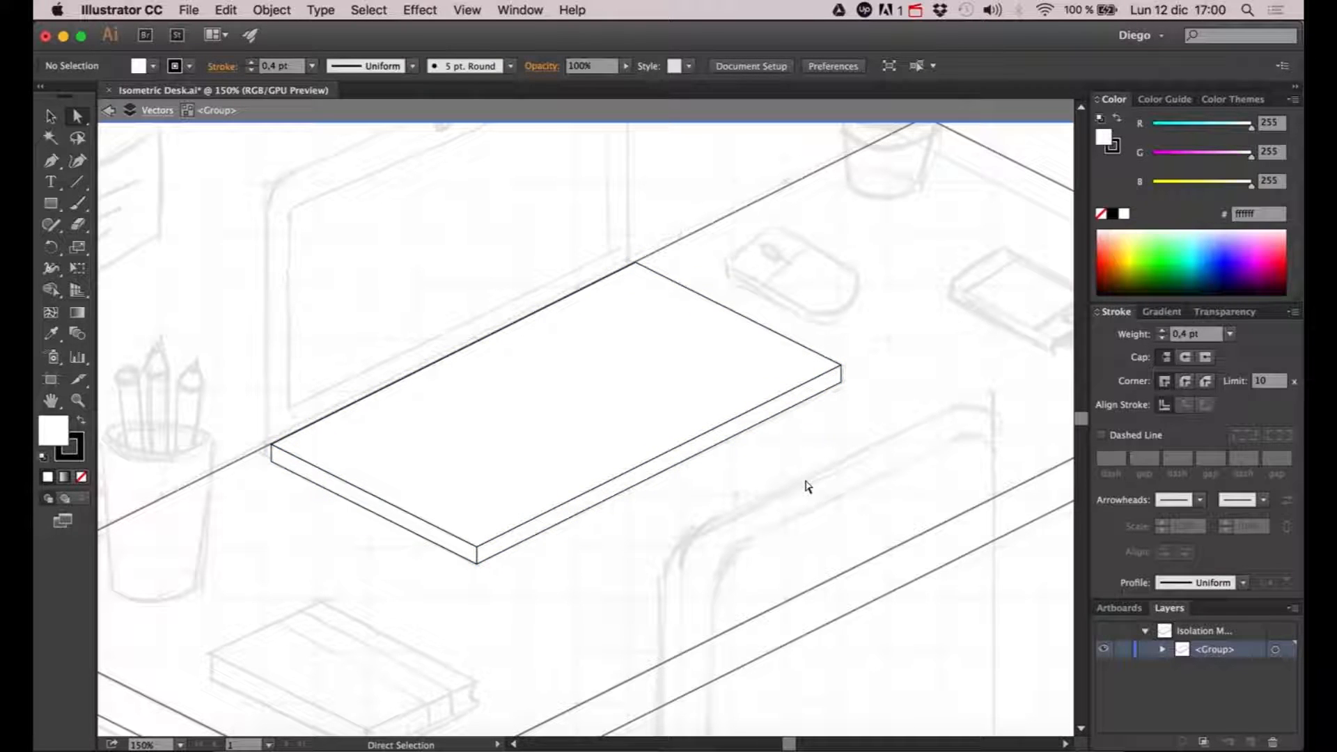
- Exit the slab's group isolation and paste a copy of the reference cube's right face near the sketched laptop screen
{"action": "left_click_drag", "start_coordinate": [807, 485], "coordinate": [835, 487]}
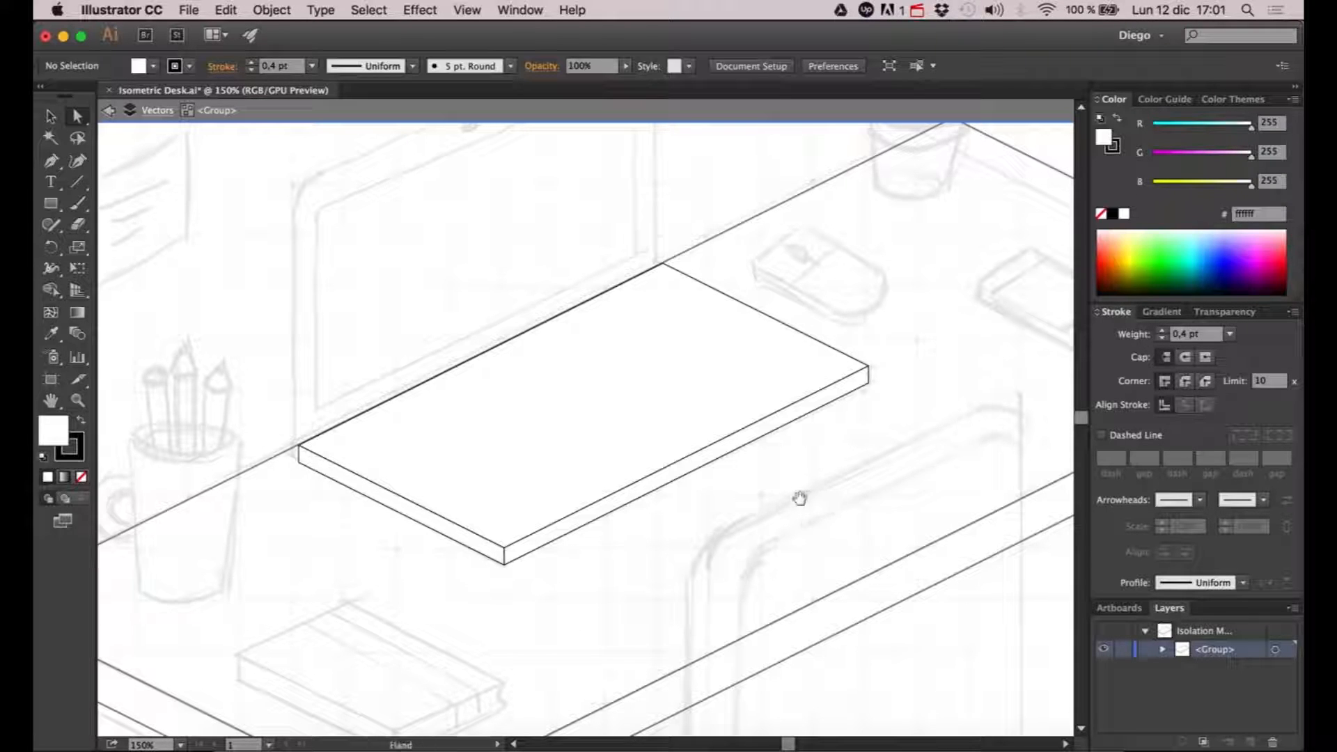
{"action": "scroll", "coordinate": [797, 499], "scroll_direction": "up", "scroll_amount": 5}
{"action": "scroll", "coordinate": [796, 498], "scroll_direction": "left", "scroll_amount": 3}
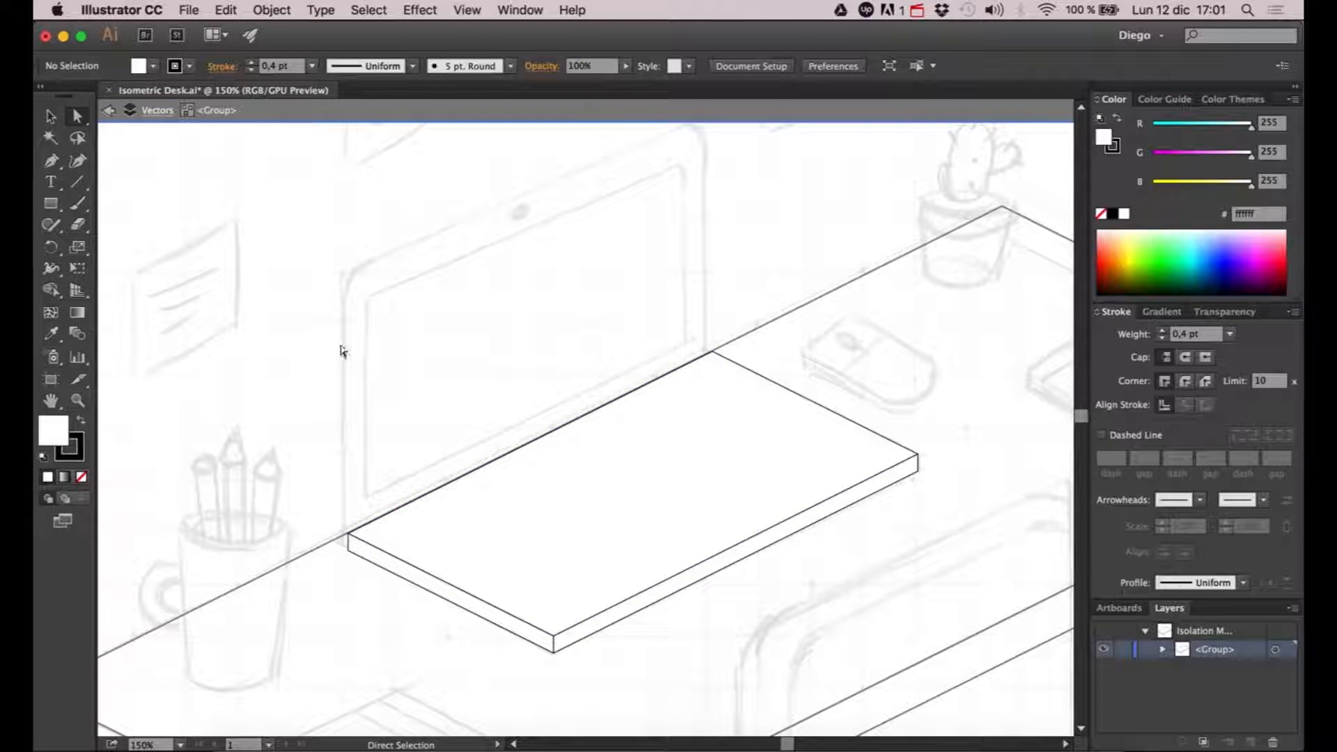
{"action": "left_click_drag", "start_coordinate": [343, 332], "coordinate": [432, 355]}
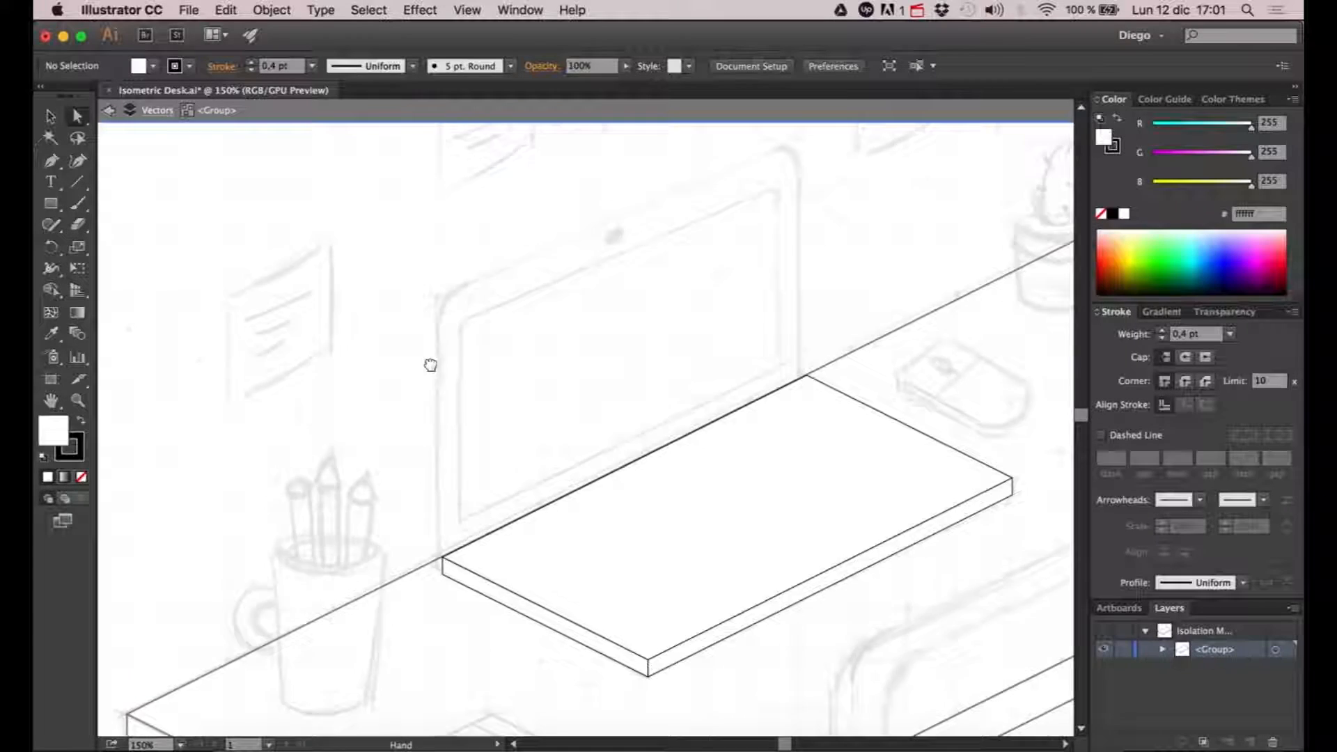
{"action": "key", "text": "super+minus"}
{"action": "key", "text": "super+minus"}
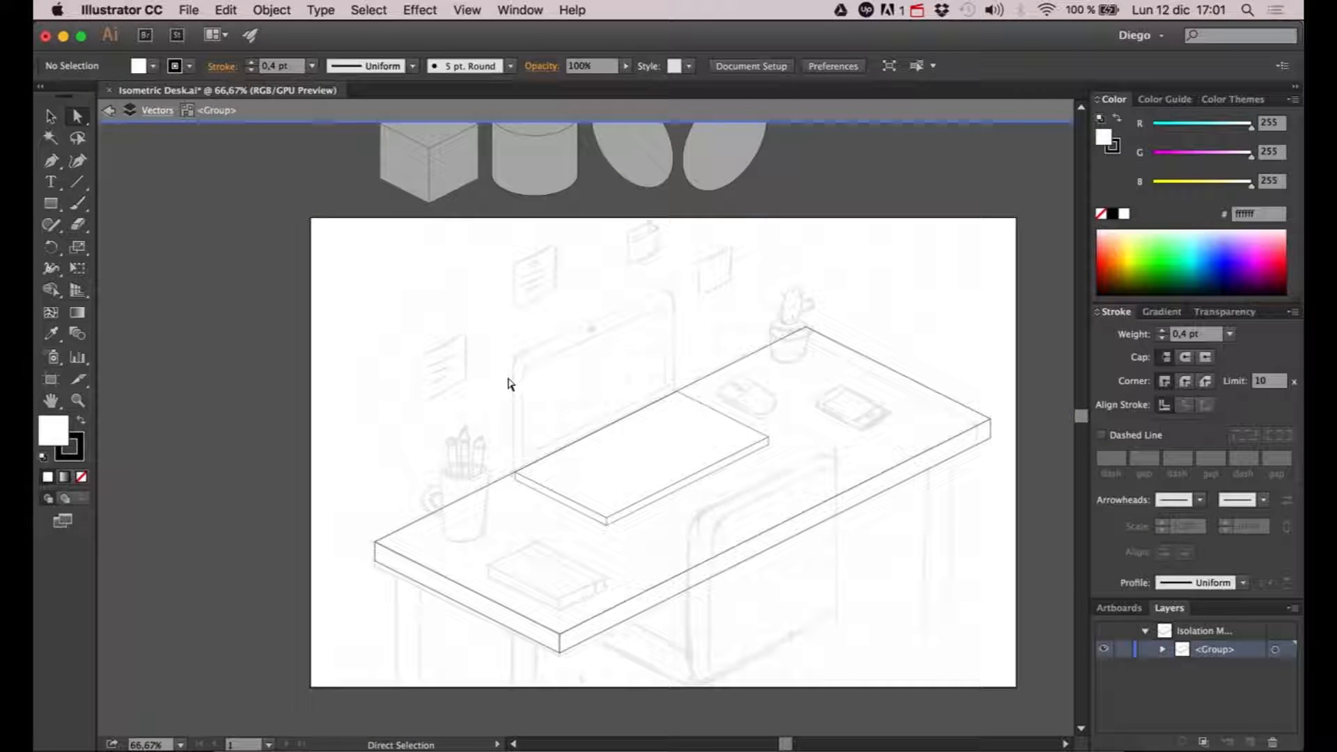
{"action": "key", "text": "Escape"}
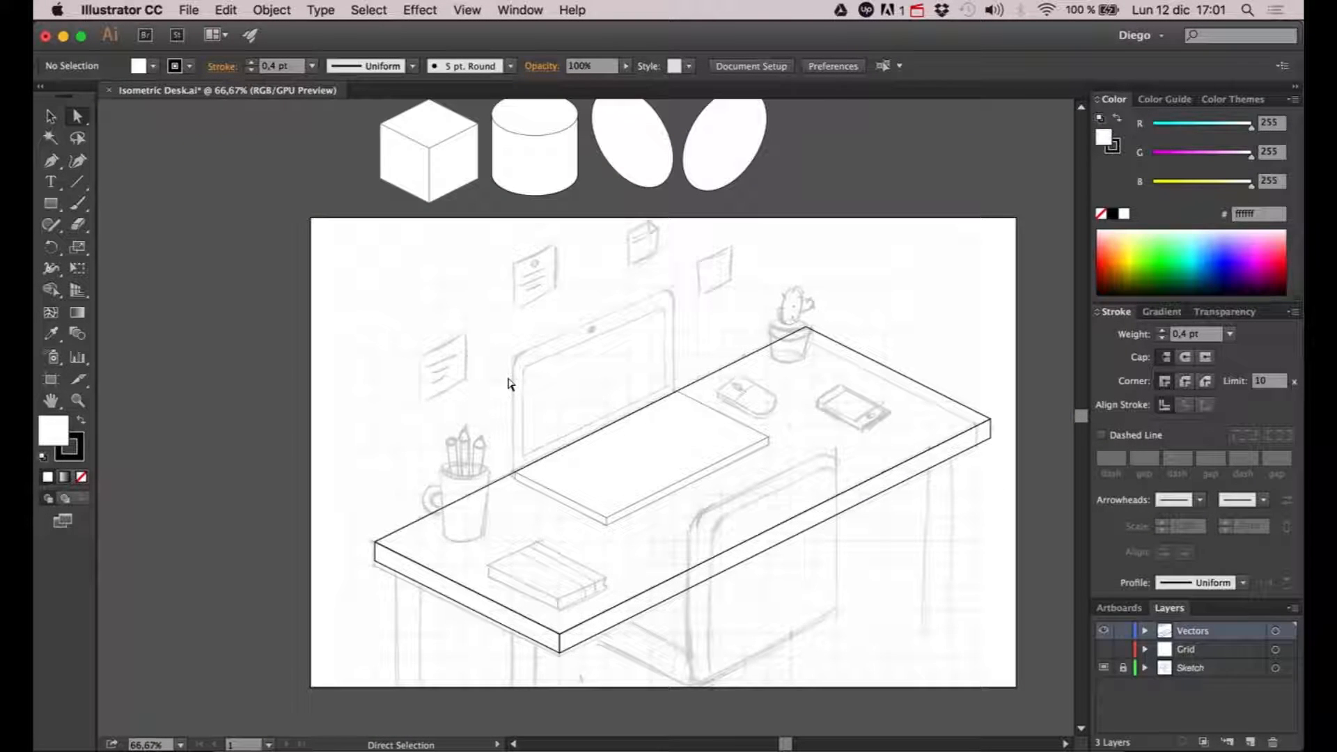
{"action": "left_click", "coordinate": [456, 173]}
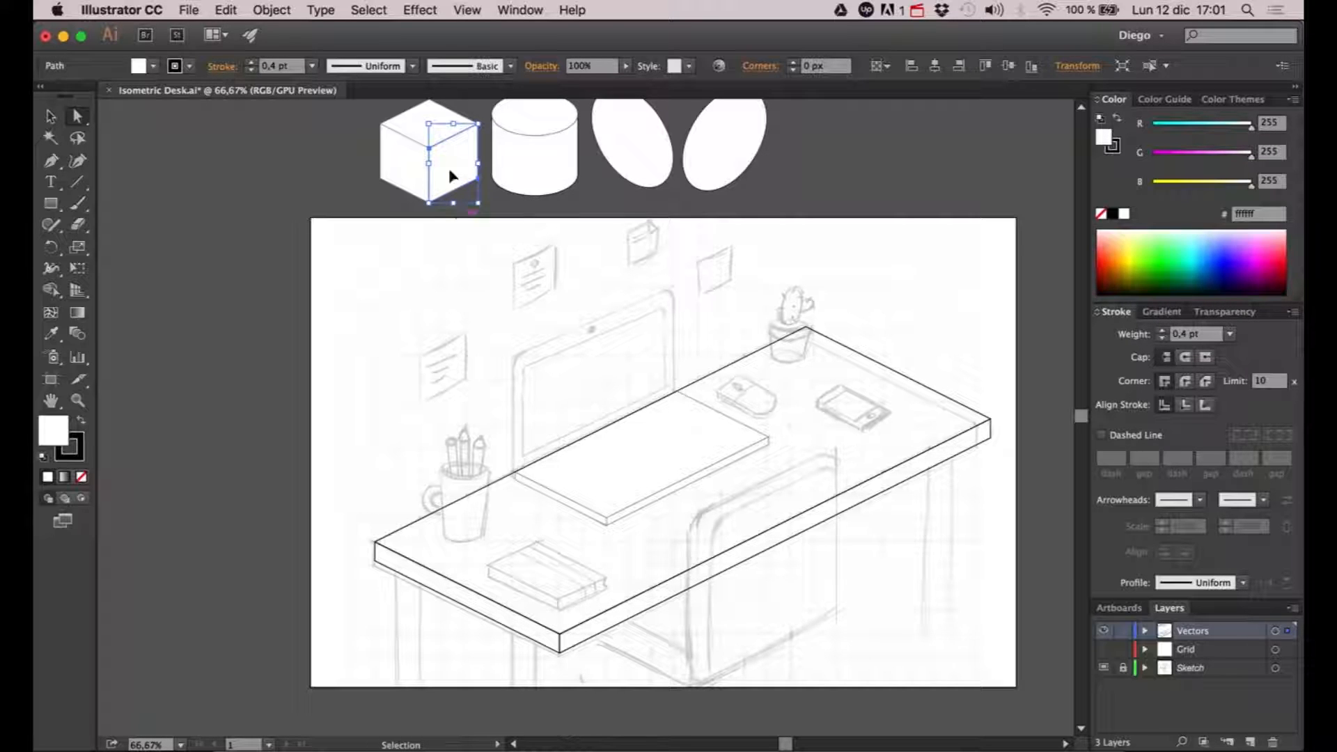
{"action": "left_click", "coordinate": [504, 346]}
{"action": "key", "text": "super+v"}
- Align the copied face's lower near corner with the slab's rear near corner, its bottom edge along the slab's rear edge
{"action": "scroll", "coordinate": [599, 418], "scroll_direction": "up", "scroll_amount": 2}
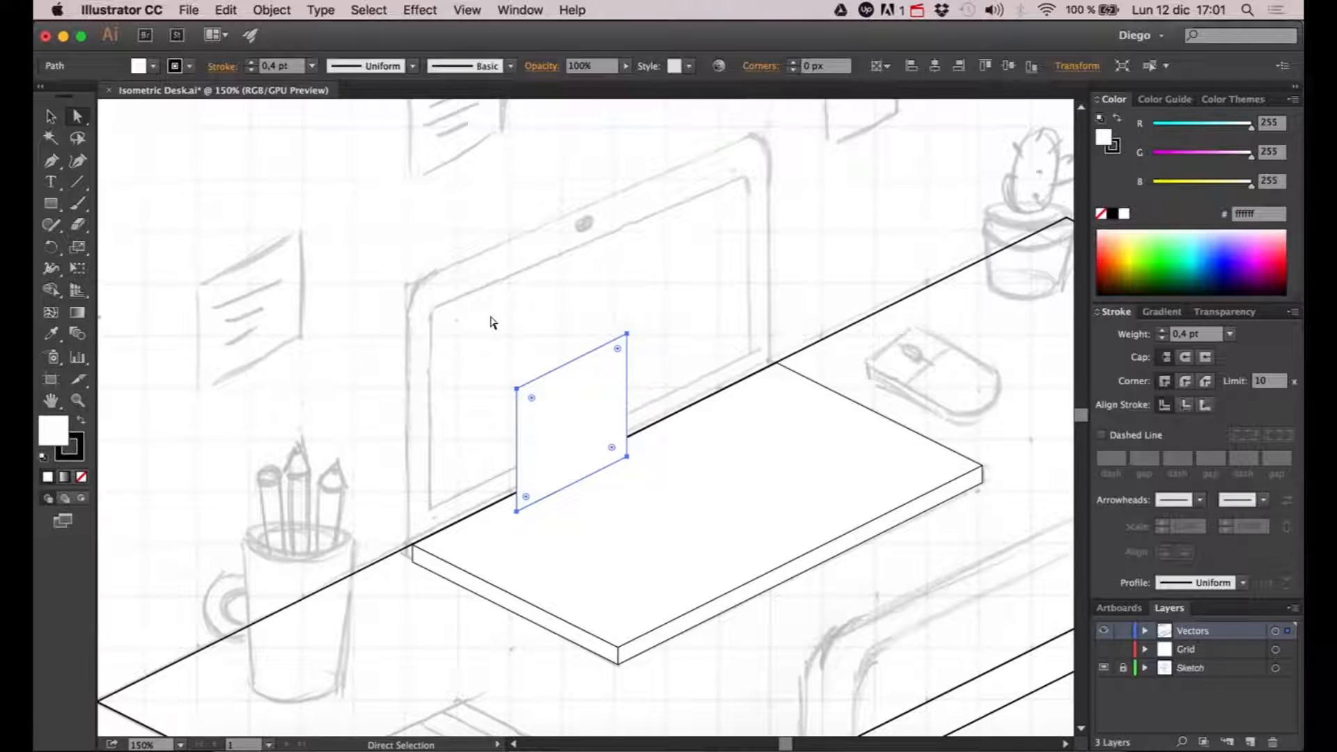
{"action": "left_click", "coordinate": [493, 320]}
{"action": "left_click_drag", "start_coordinate": [549, 441], "coordinate": [433, 480]}
{"action": "scroll", "coordinate": [415, 521], "scroll_direction": "up", "scroll_amount": 3}
{"action": "scroll", "coordinate": [454, 552], "scroll_direction": "up", "scroll_amount": 2}
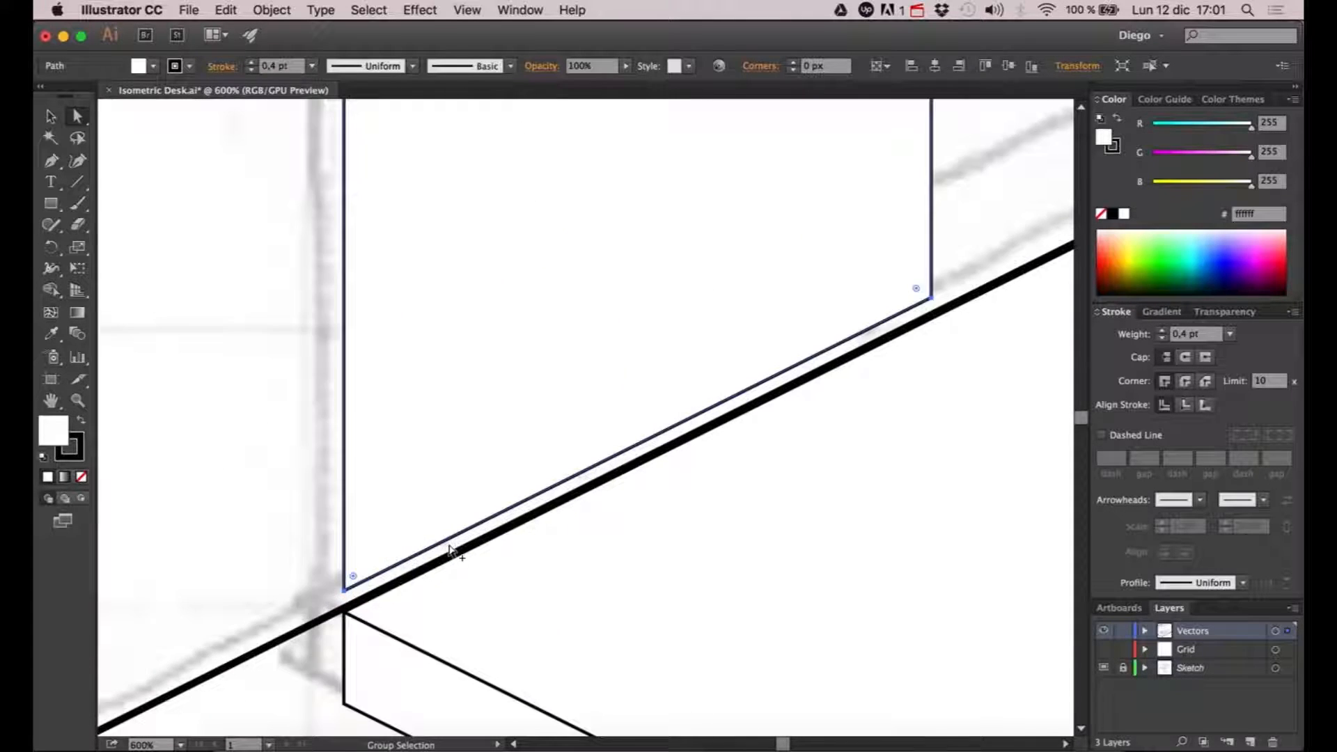
{"action": "left_click_drag", "start_coordinate": [453, 552], "coordinate": [446, 413]}
{"action": "scroll", "coordinate": [446, 413], "scroll_direction": "up", "scroll_amount": 2}
{"action": "left_click_drag", "start_coordinate": [434, 345], "coordinate": [438, 348]}
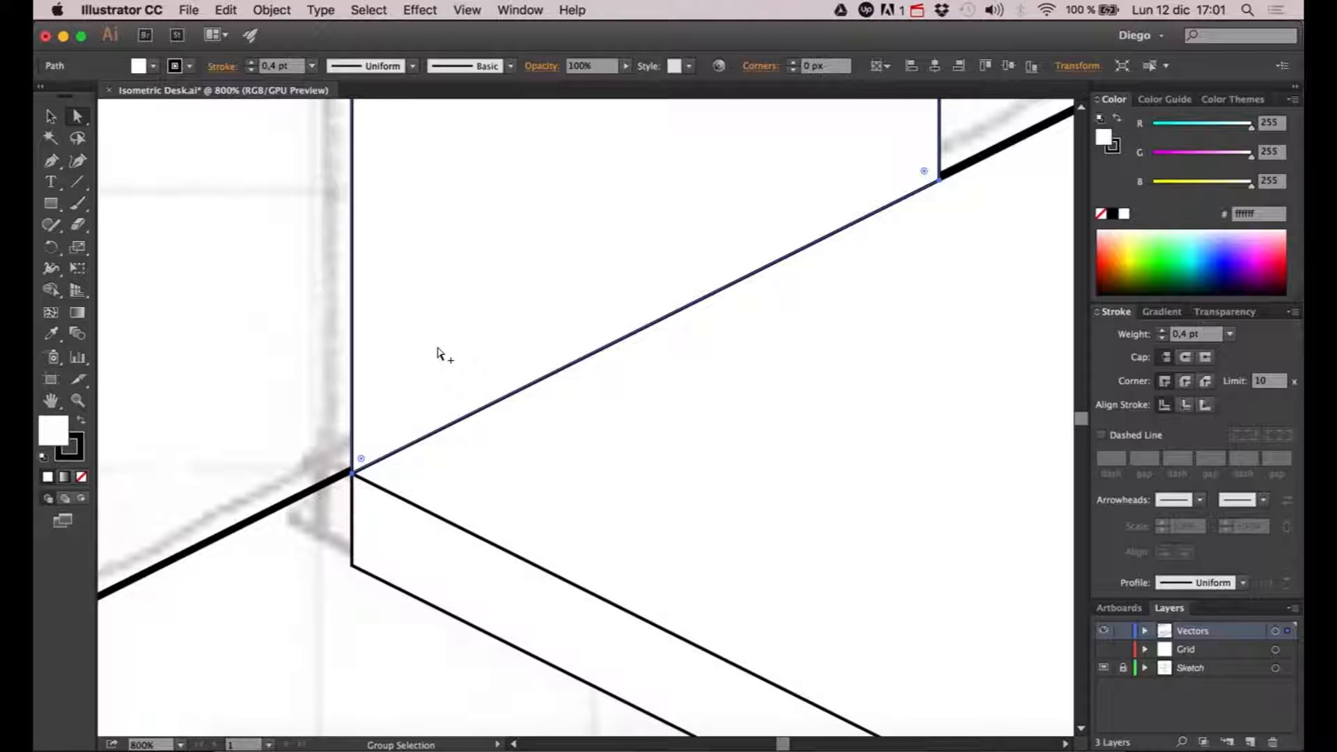
- Raise the face's two upper corner points straight up to the height of the sketched laptop screen
{"action": "scroll", "coordinate": [437, 349], "scroll_direction": "down", "scroll_amount": 4}
{"action": "scroll", "coordinate": [437, 362], "scroll_direction": "down", "scroll_amount": 1}
{"action": "left_click_drag", "start_coordinate": [472, 301], "coordinate": [397, 499]}
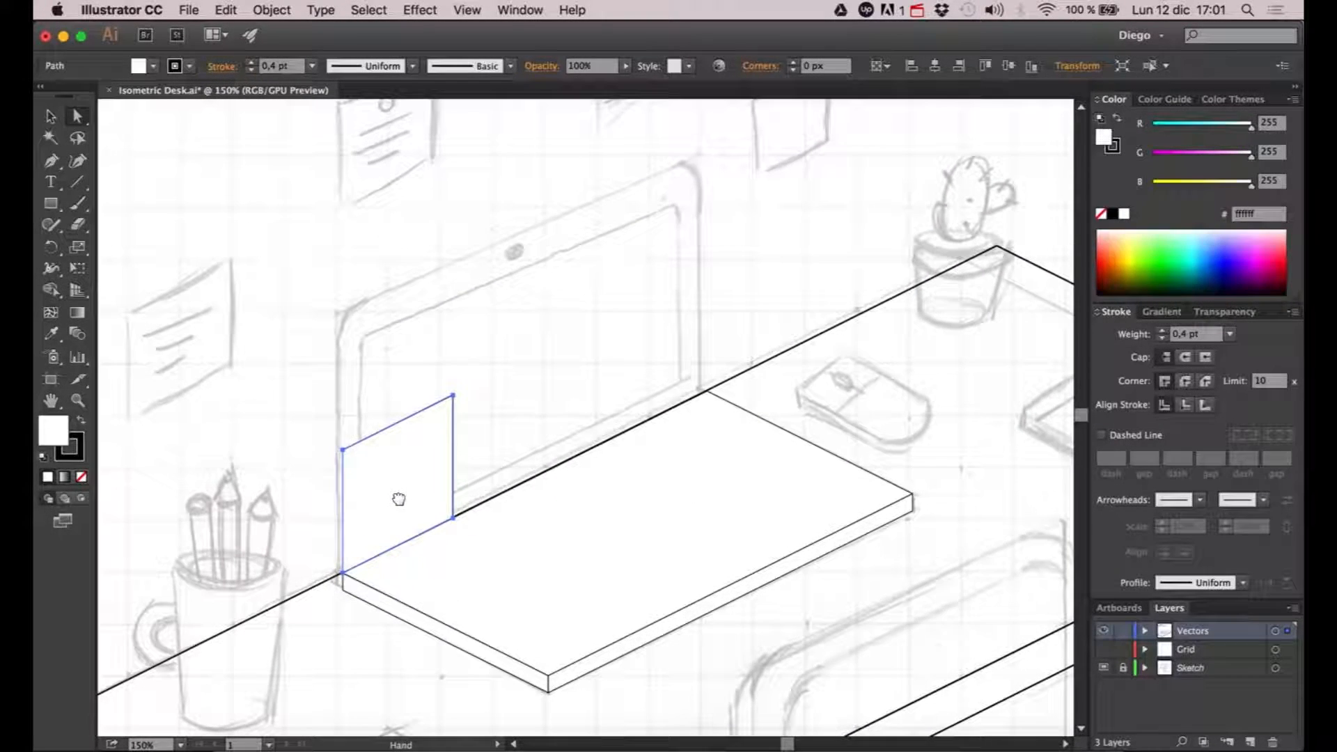
{"action": "left_click", "coordinate": [522, 378]}
{"action": "left_click_drag", "start_coordinate": [493, 339], "coordinate": [292, 465]}
{"action": "key", "text": "shift+Up"}
{"action": "key", "text": "shift+Up"}
{"action": "key", "text": "shift+Up"}
{"action": "key", "text": "shift+Up"}
{"action": "key", "text": "shift+Up"}
{"action": "key", "text": "shift+Up"}
{"action": "key", "text": "shift+Up"}
{"action": "key", "text": "shift+Up"}
{"action": "key", "text": "shift+Up"}
{"action": "key", "text": "shift+Up"}
{"action": "key", "text": "shift+Up"}
{"action": "key", "text": "shift+Up"}
{"action": "key", "text": "shift+Up"}
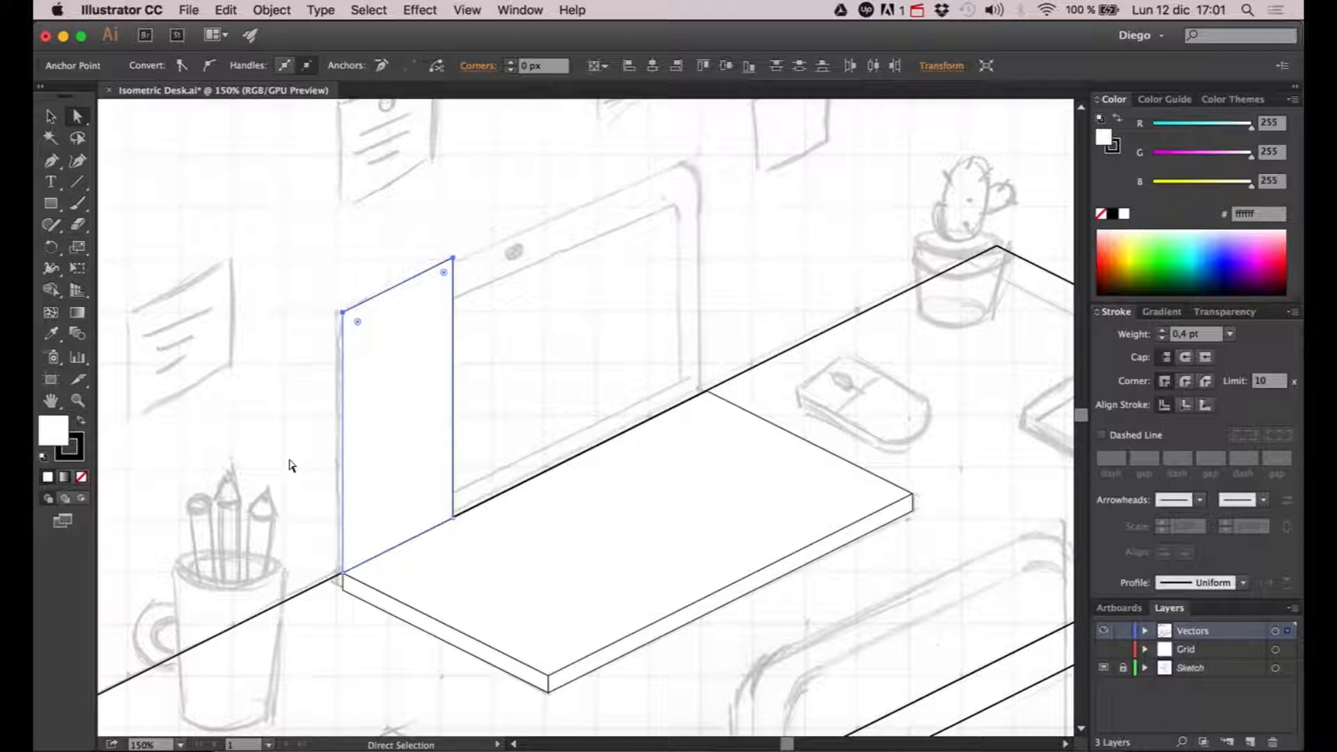
- Extend the face's far side in two-to-one isometric increments along the slab's rear edge to the slab's far corner
{"action": "left_click", "coordinate": [543, 288]}
{"action": "left_click", "coordinate": [451, 260]}
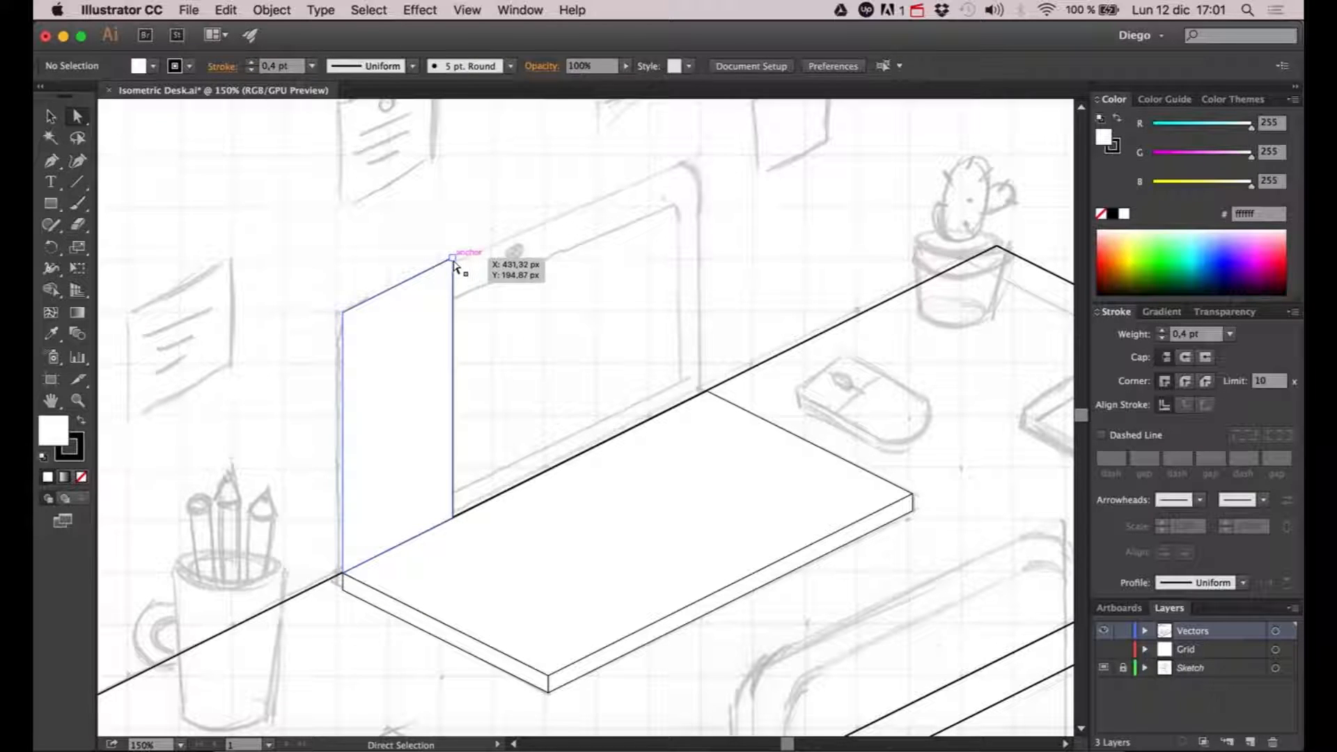
{"action": "left_click", "coordinate": [453, 517], "text": "shift"}
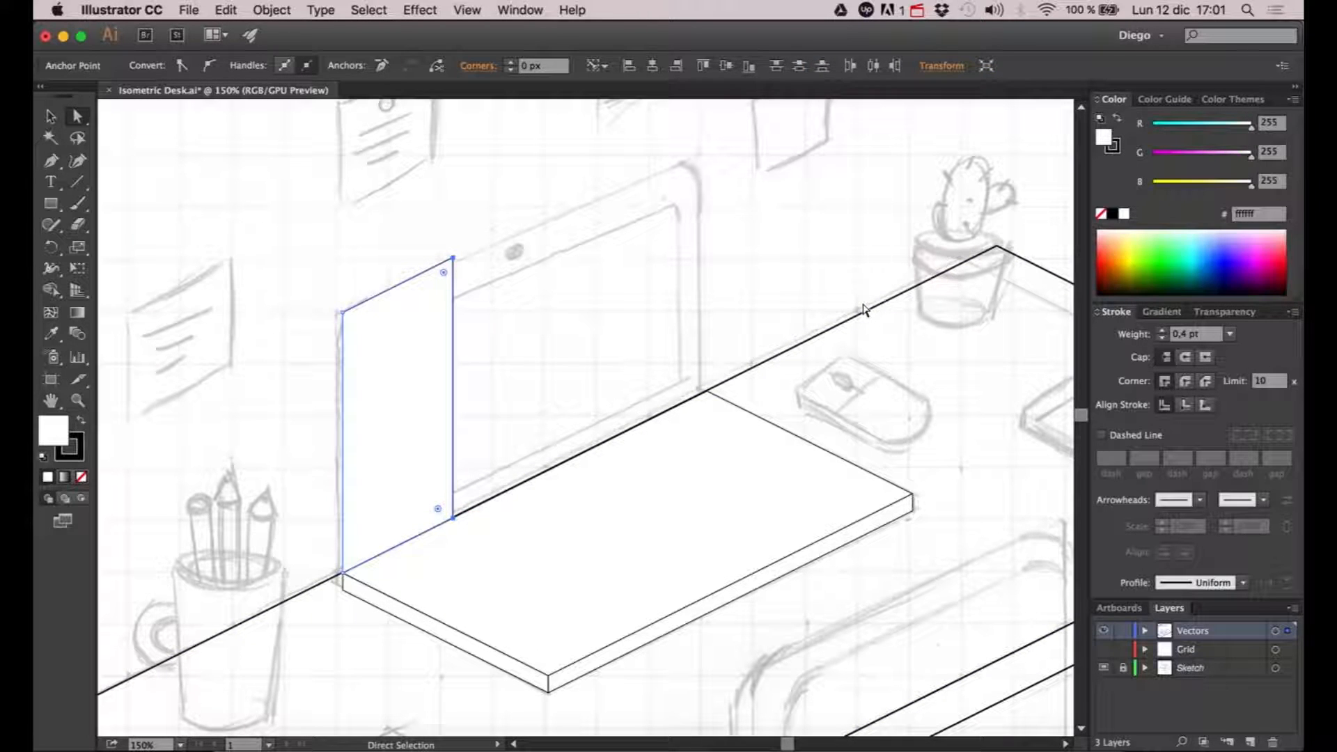
{"action": "key", "text": "Right"}
{"action": "key", "text": "Right"}
{"action": "key", "text": "Right"}
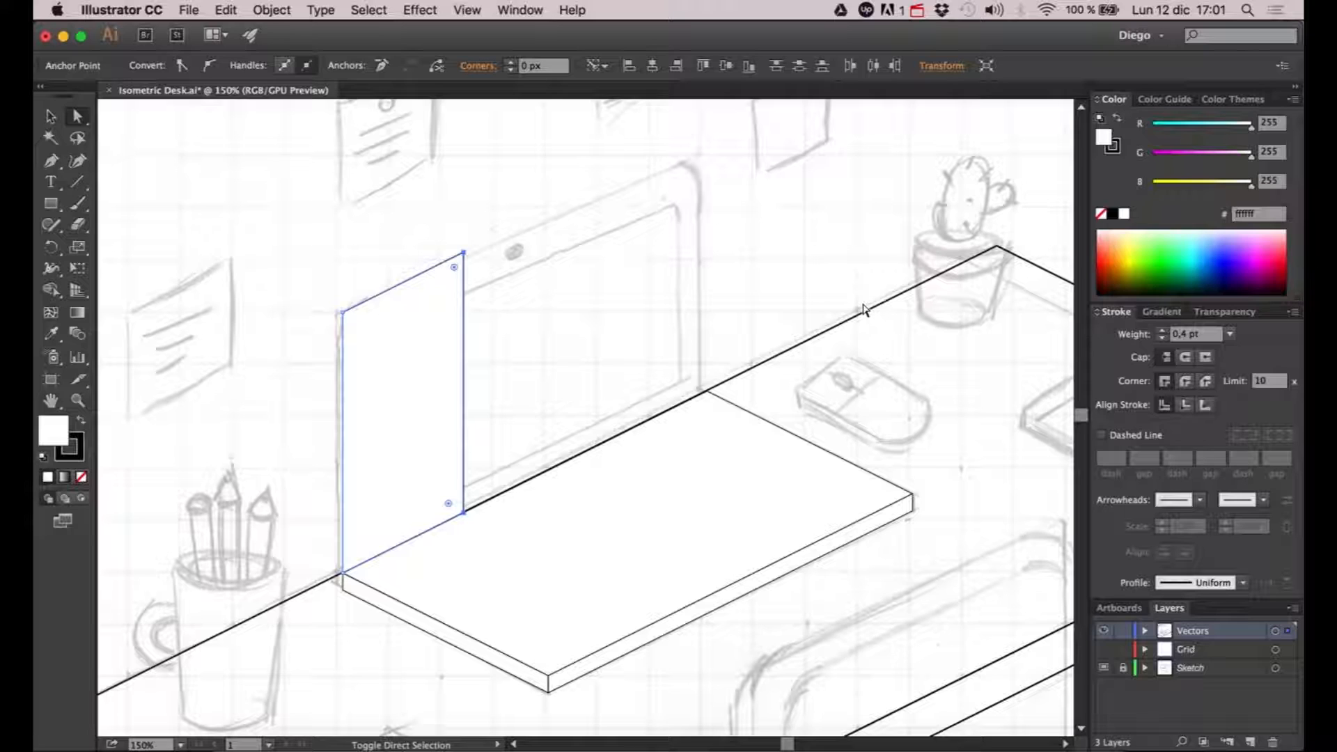
{"action": "key", "text": "Right"}
{"action": "key", "text": "Right"}
{"action": "key", "text": "Right"}
{"action": "key", "text": "Right"}
{"action": "key", "text": "Right"}
{"action": "key", "text": "Right"}
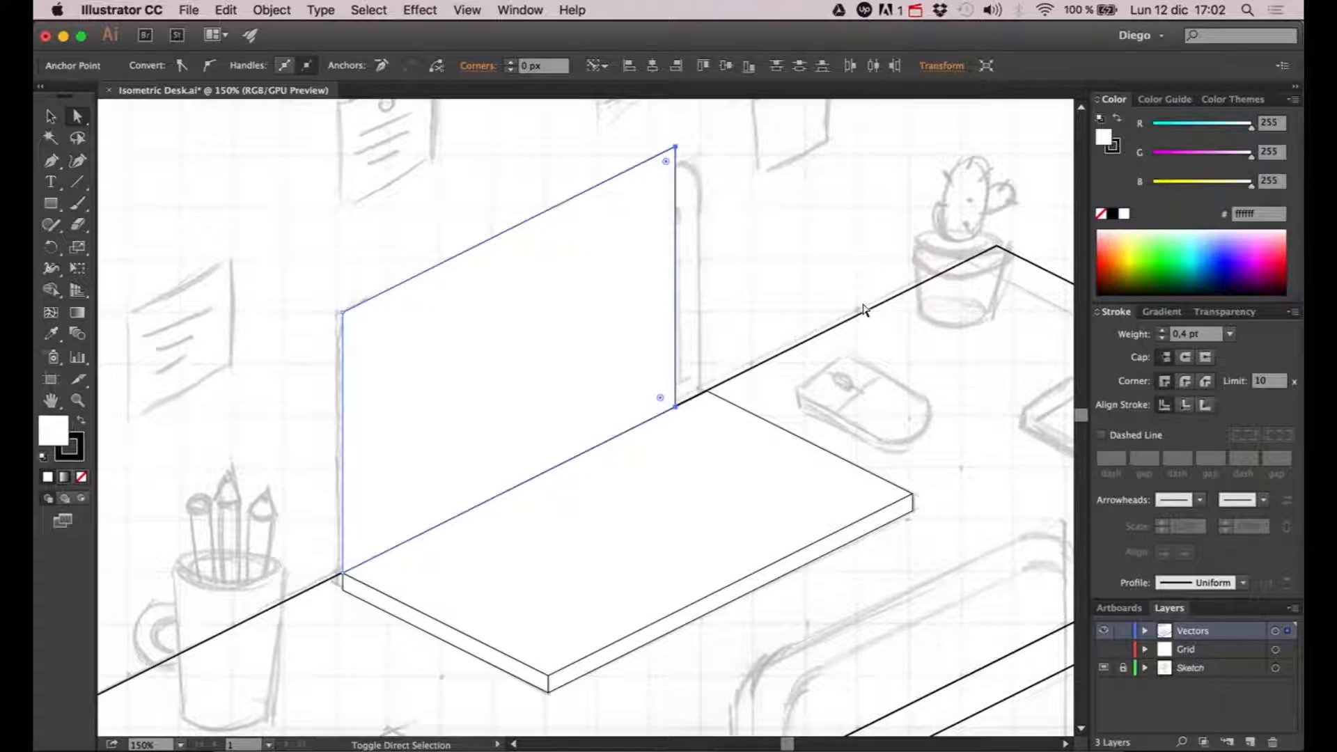
{"action": "key", "text": "Right"}
{"action": "key", "text": "Right"}
{"action": "key", "text": "Right"}
{"action": "key", "text": "Right"}
{"action": "key", "text": "Right"}
{"action": "key", "text": "Right"}
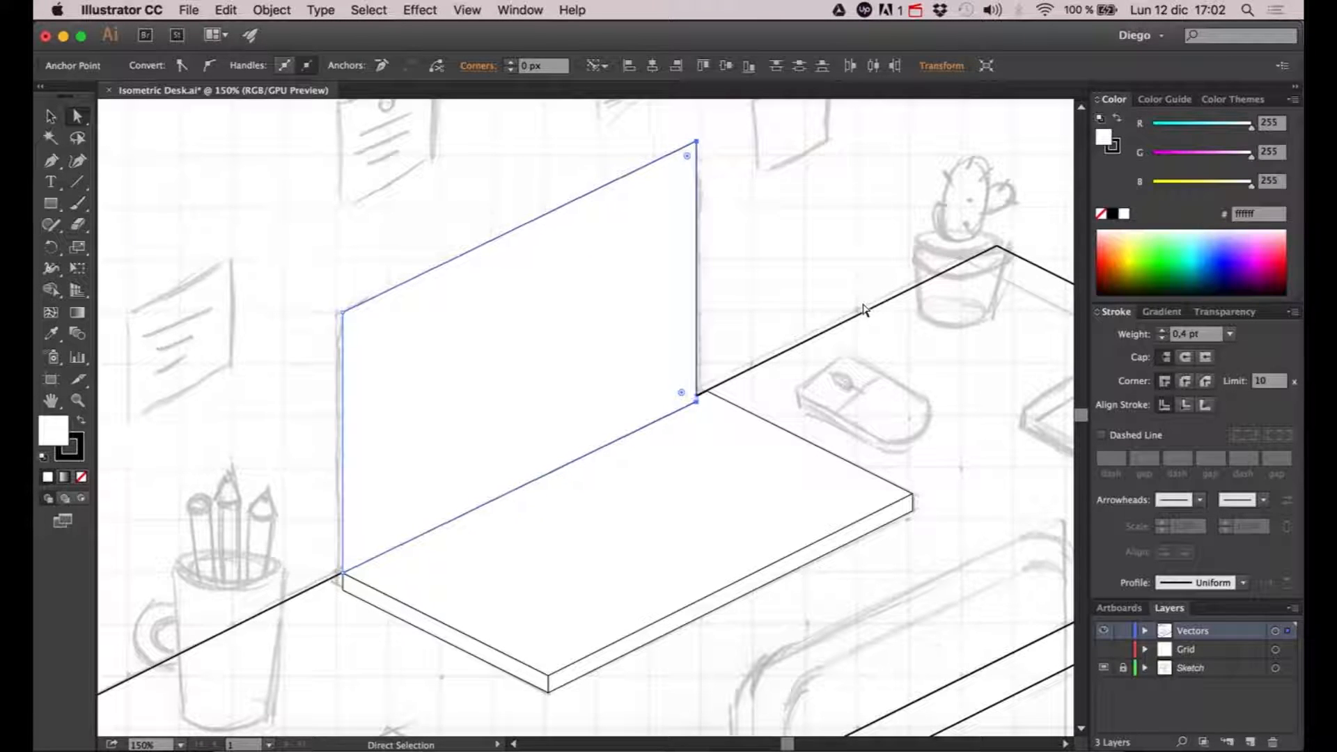
{"action": "key", "text": "Right"}
{"action": "key", "text": "Right"}
{"action": "key", "text": "Right"}
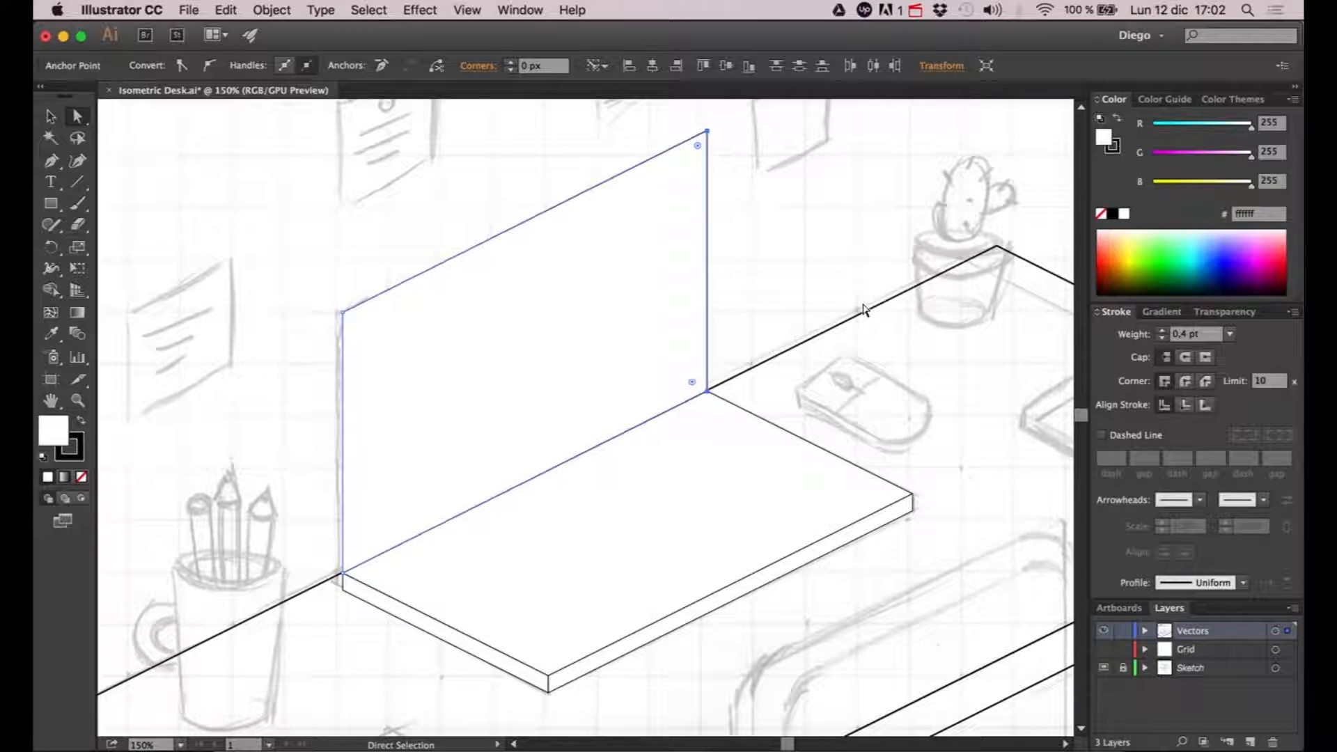
{"action": "left_click", "coordinate": [802, 289]}
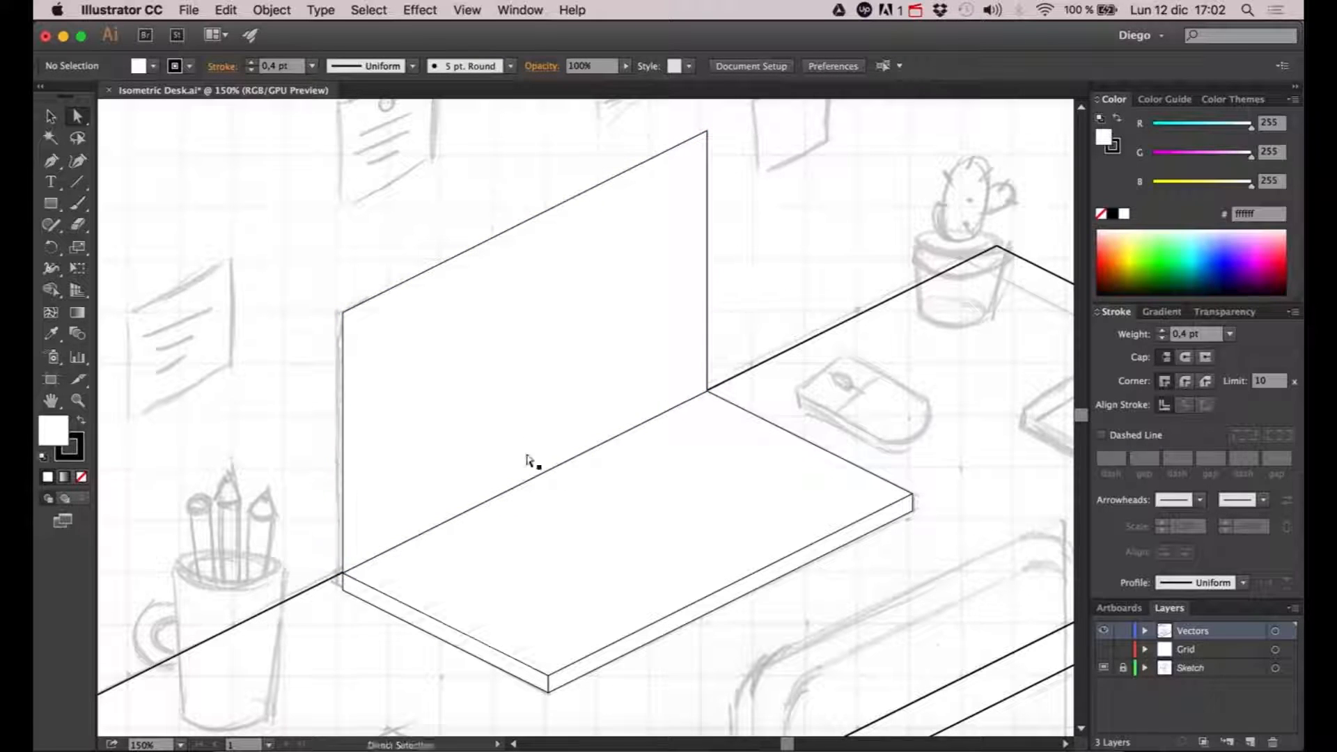
- Compare the screen panel with the sketched laptop by hiding and reshowing the Vectors layer
{"action": "scroll", "coordinate": [586, 363], "scroll_direction": "down", "scroll_amount": 1}
{"action": "left_click_drag", "start_coordinate": [553, 359], "coordinate": [550, 376]}
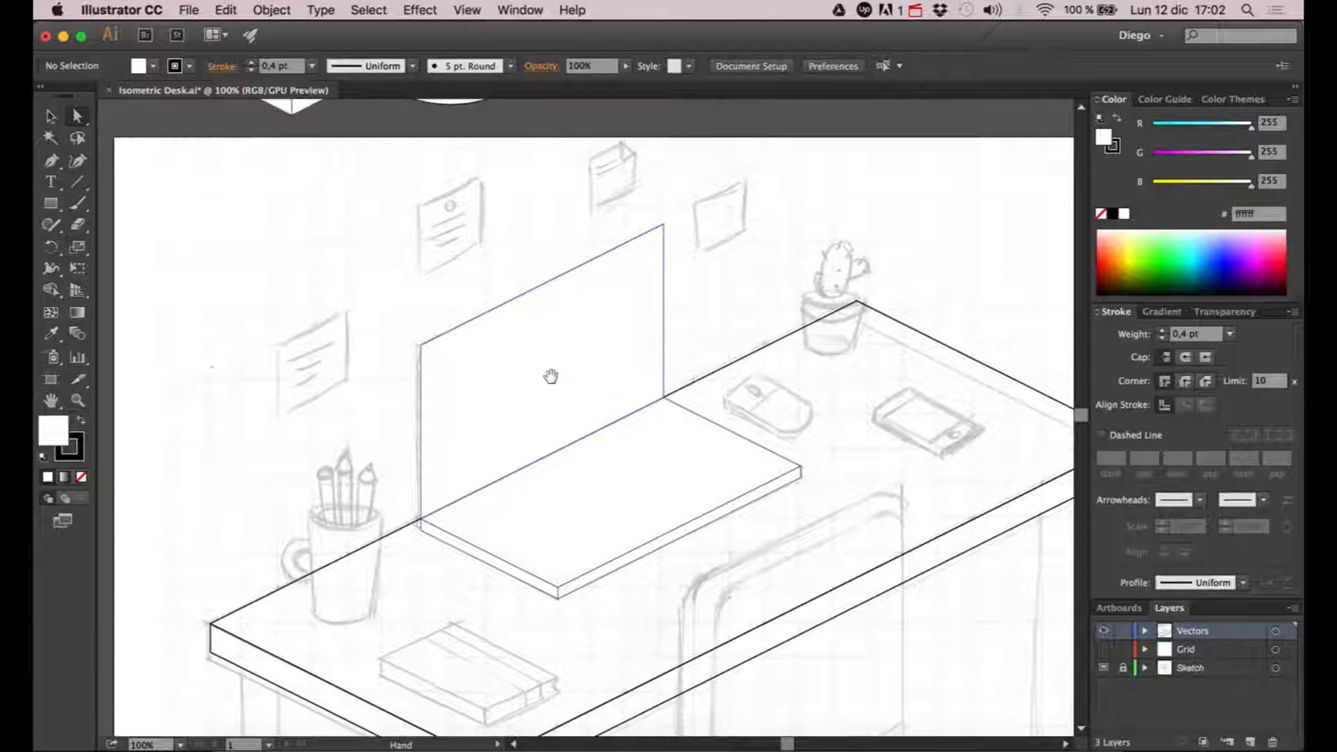
{"action": "left_click", "coordinate": [1104, 631]}
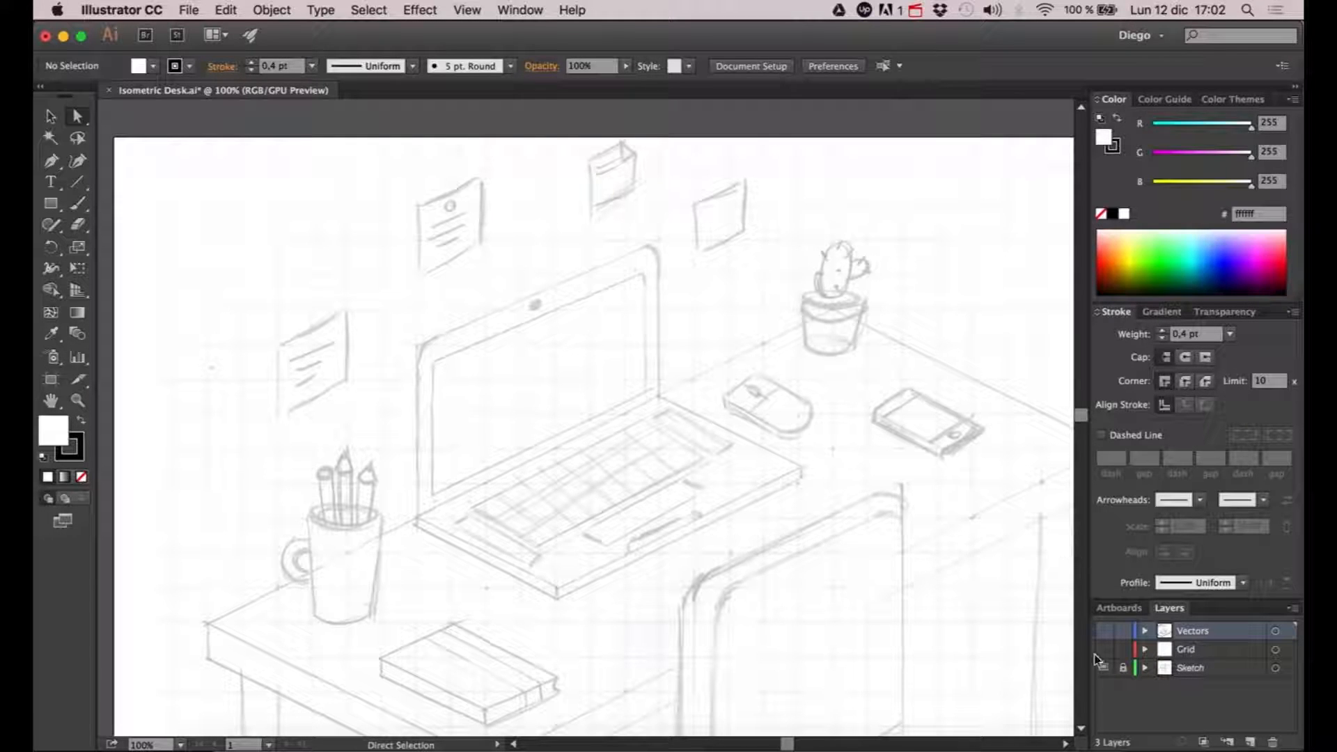
{"action": "left_click", "coordinate": [1103, 631]}
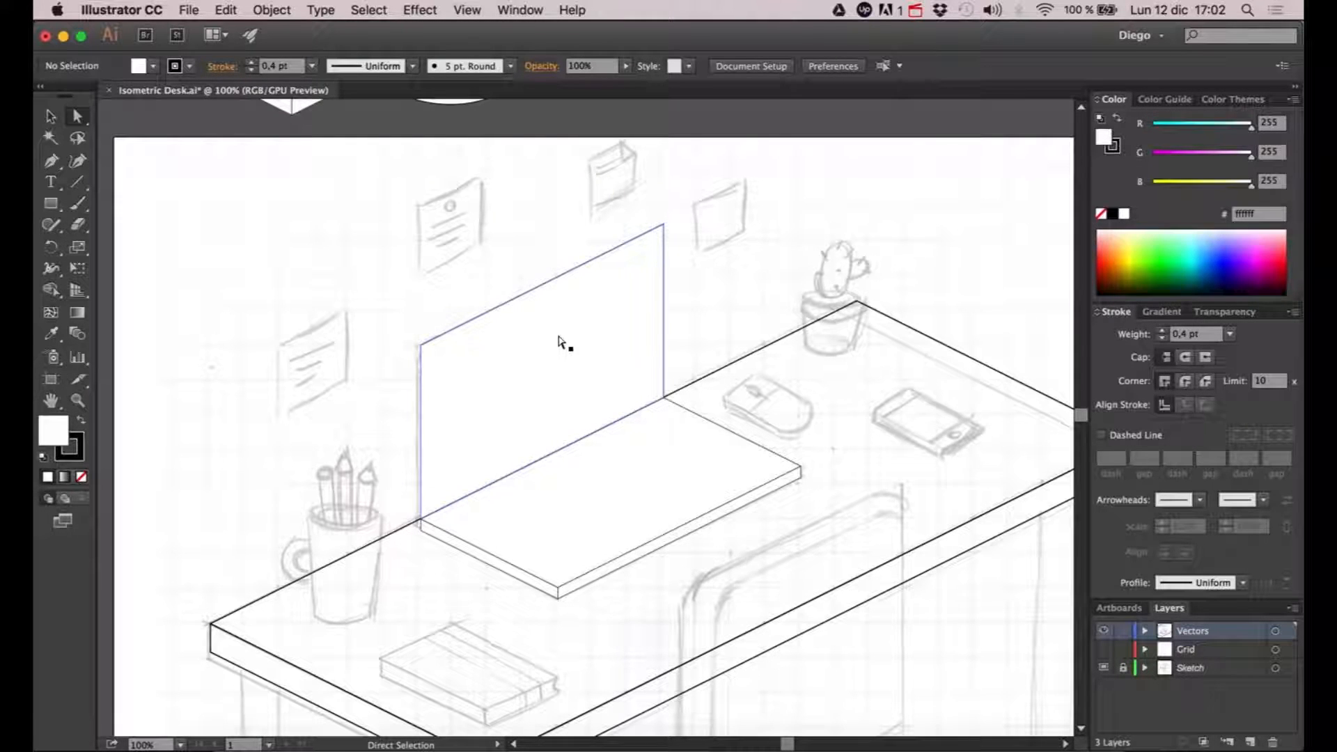
- Apply a Round Corners effect with a 20 px radius to the laptop screen panel, using the preview to judge it
{"action": "left_click", "coordinate": [603, 332]}
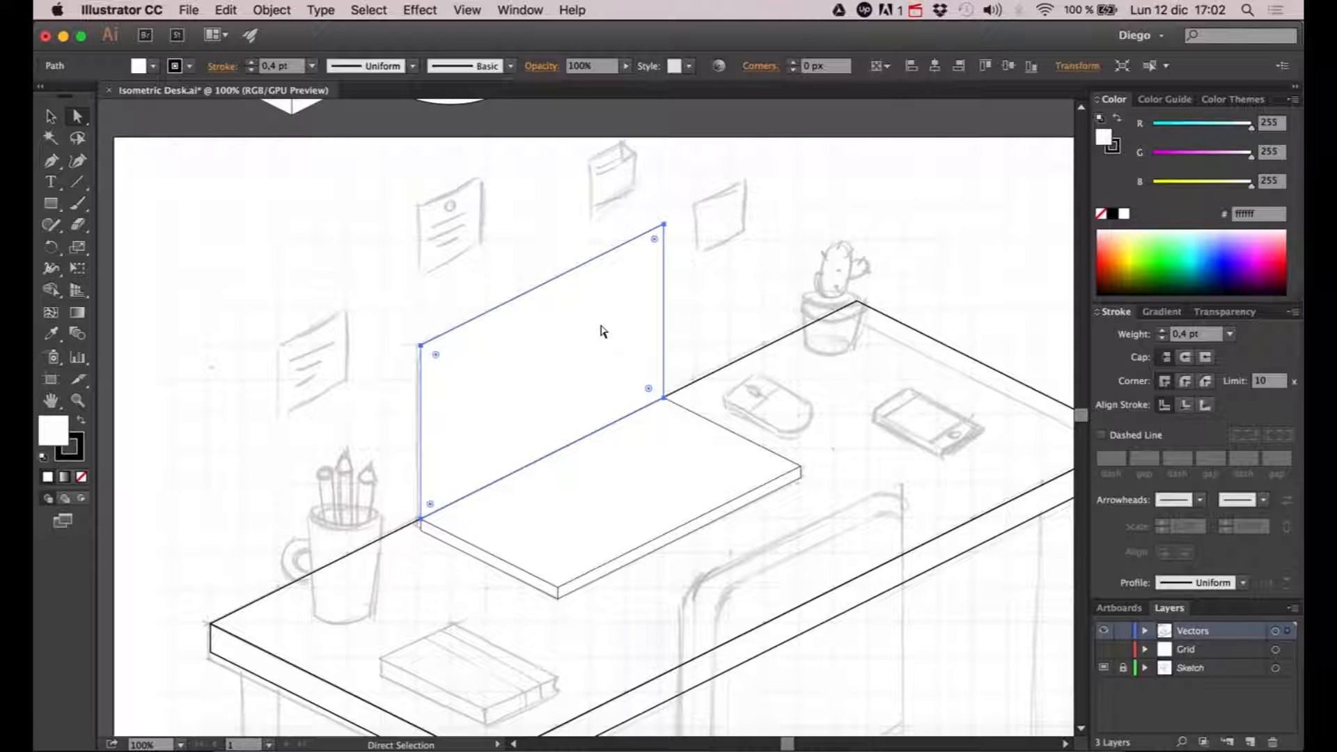
{"action": "left_click", "coordinate": [419, 9]}
{"action": "mouse_move", "coordinate": [456, 239]}
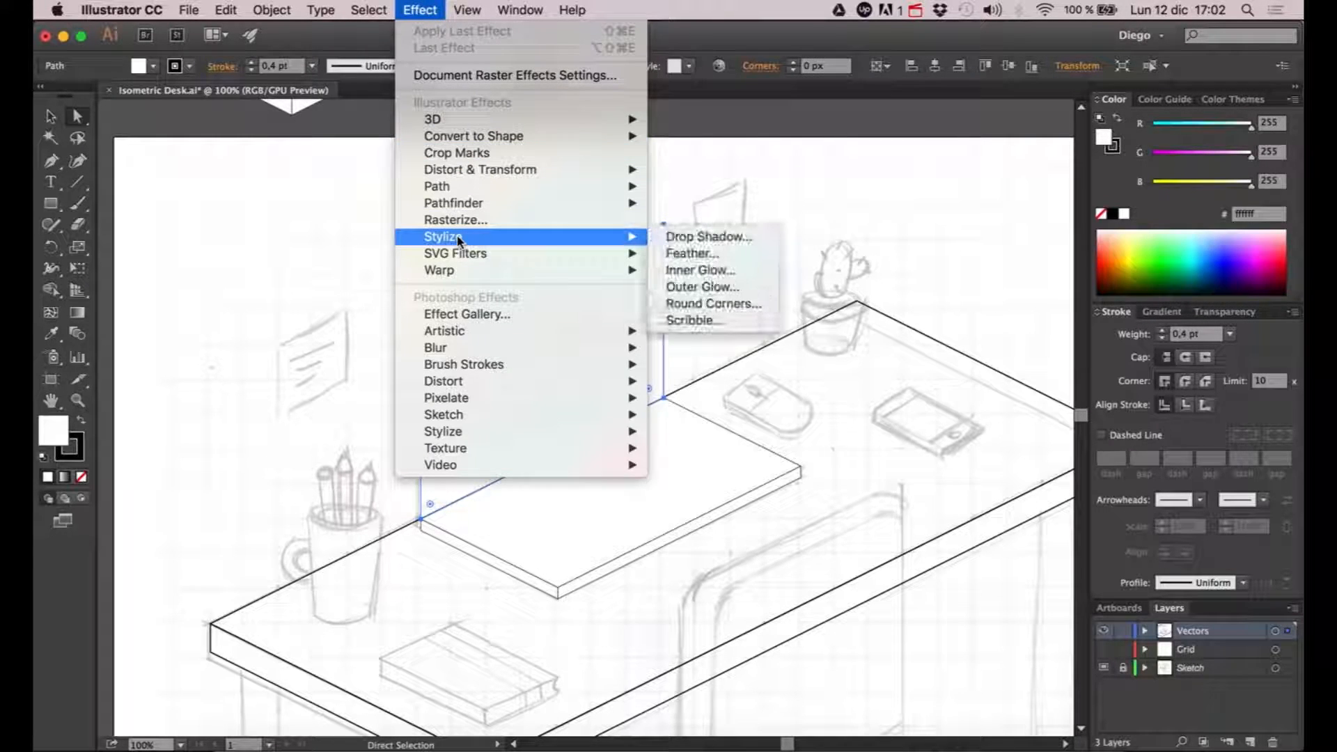
{"action": "left_click", "coordinate": [706, 303]}
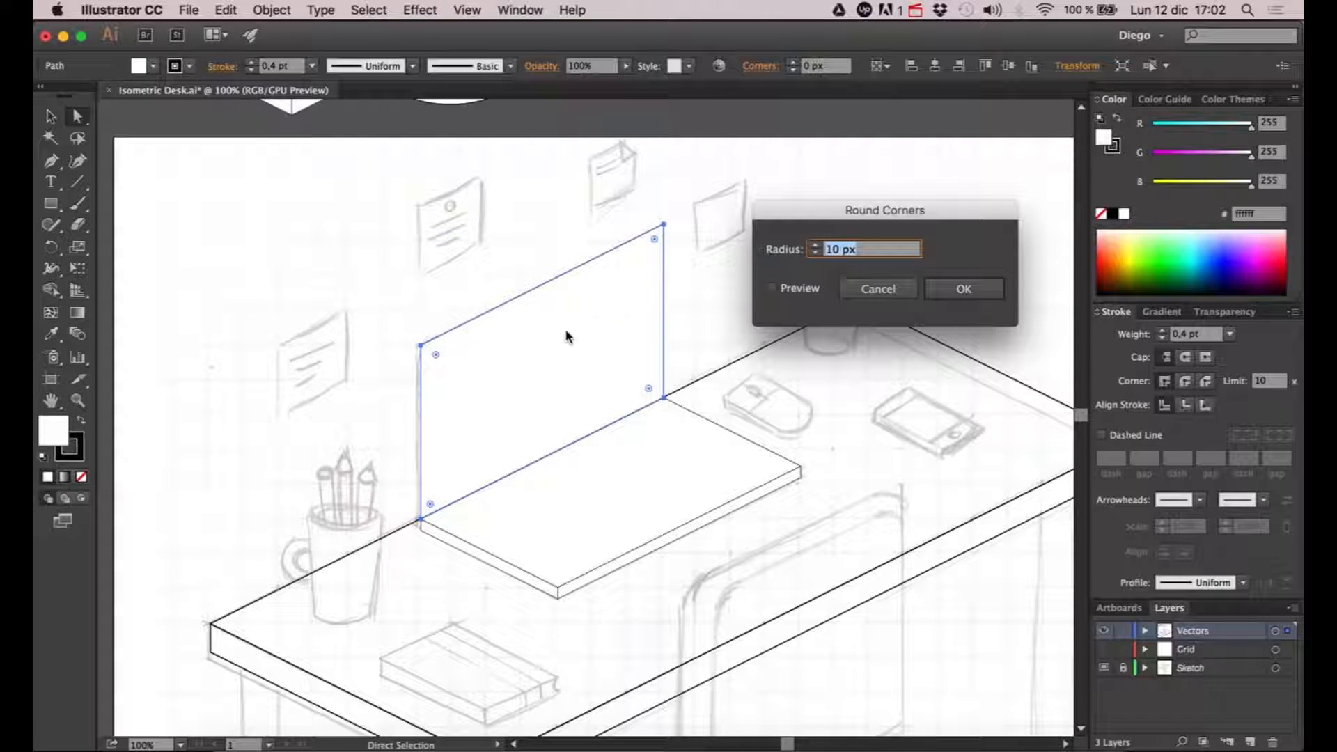
{"action": "left_click", "coordinate": [782, 290]}
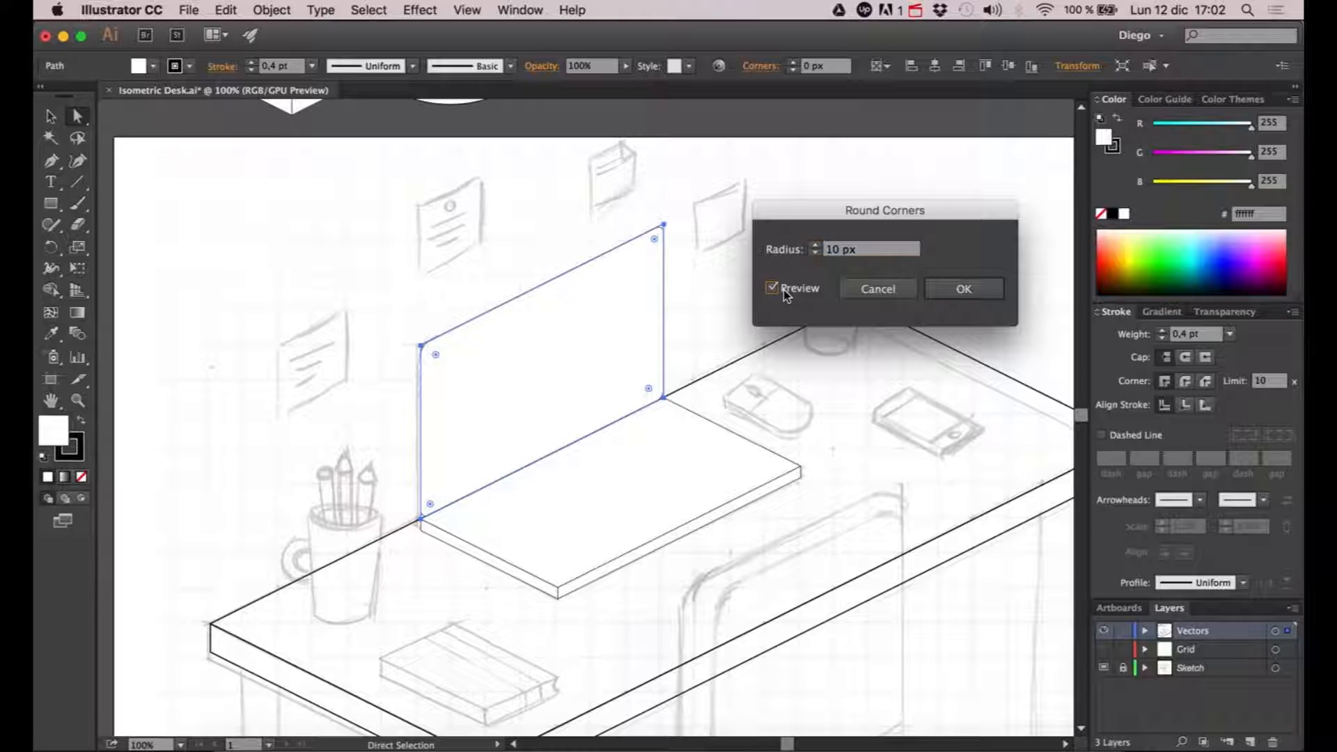
{"action": "left_click", "coordinate": [858, 249]}
{"action": "left_click", "coordinate": [812, 245]}
{"action": "left_click", "coordinate": [812, 245]}
{"action": "left_click", "coordinate": [812, 246]}
{"action": "left_click", "coordinate": [813, 245]}
{"action": "left_click", "coordinate": [813, 245]}
{"action": "left_click", "coordinate": [812, 245]}
{"action": "left_click", "coordinate": [813, 245]}
{"action": "left_click", "coordinate": [813, 245]}
{"action": "left_click", "coordinate": [813, 246]}
{"action": "left_click", "coordinate": [812, 245], "text": "shift"}
{"action": "left_click", "coordinate": [813, 245], "text": "shift"}
{"action": "left_click", "coordinate": [813, 245], "text": "shift"}
{"action": "left_click", "coordinate": [813, 245], "text": "shift"}
{"action": "left_click", "coordinate": [813, 245], "text": "shift"}
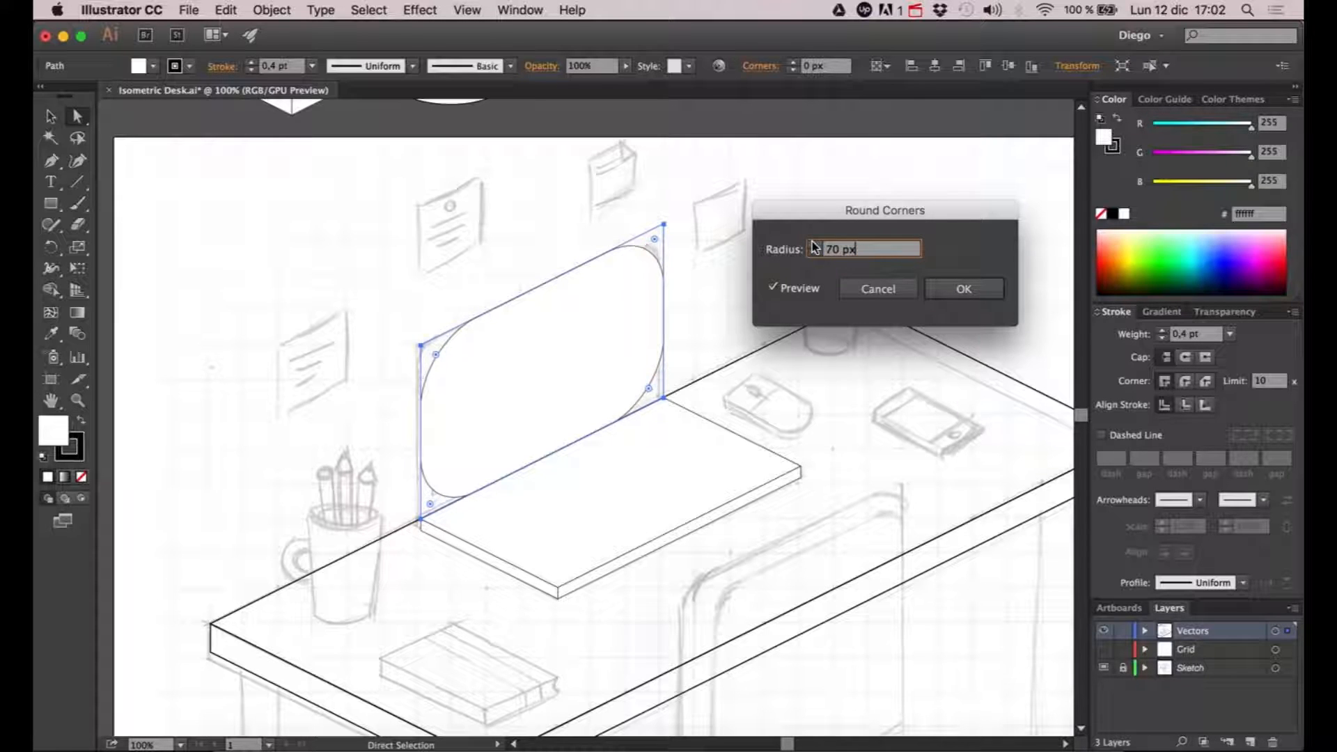
{"action": "left_click", "coordinate": [811, 253], "text": "shift"}
{"action": "left_click", "coordinate": [811, 252], "text": "shift"}
{"action": "left_click", "coordinate": [812, 252], "text": "shift"}
{"action": "left_click", "coordinate": [811, 253], "text": "shift"}
{"action": "left_click", "coordinate": [811, 253], "text": "shift"}
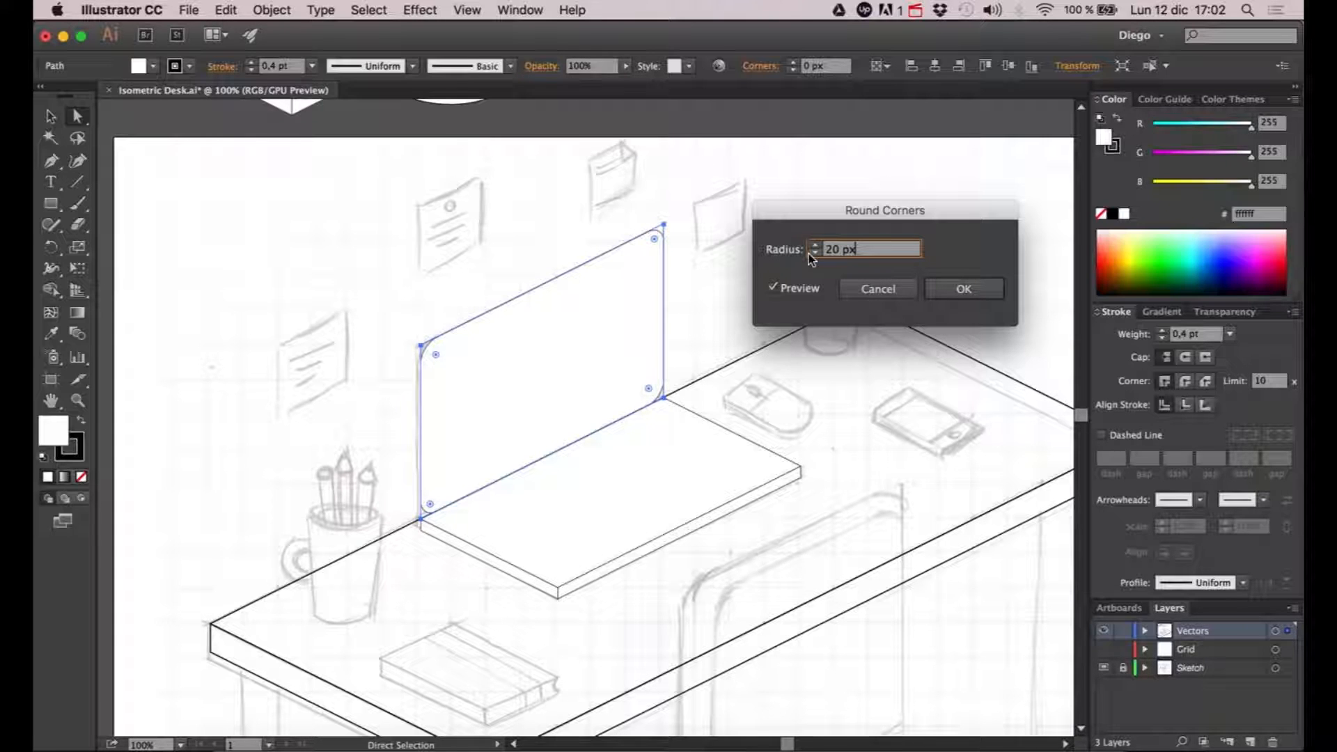
{"action": "left_click", "coordinate": [949, 286]}
{"action": "left_click", "coordinate": [721, 304]}
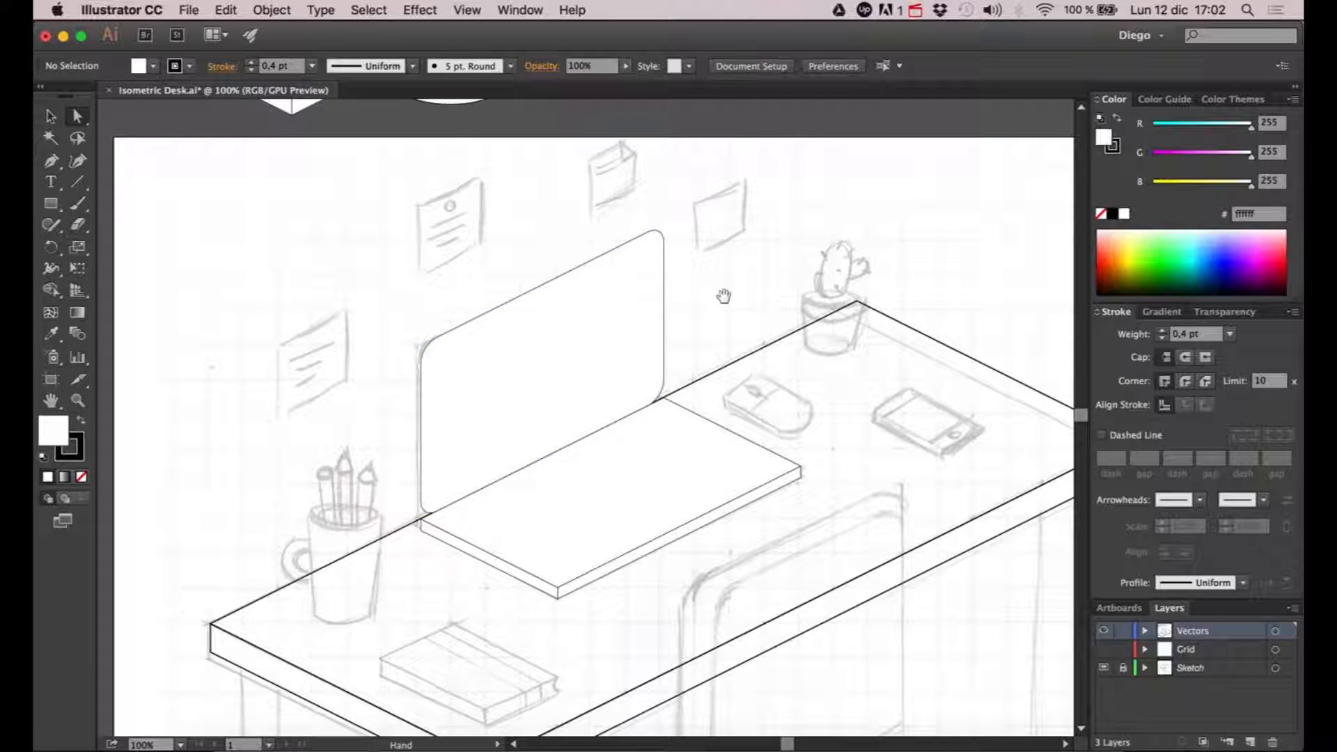
- Try rounding all the corners of the sample cube's right-hand face, and undo the rounding
{"action": "scroll", "coordinate": [734, 289], "scroll_direction": "left", "scroll_amount": 2}
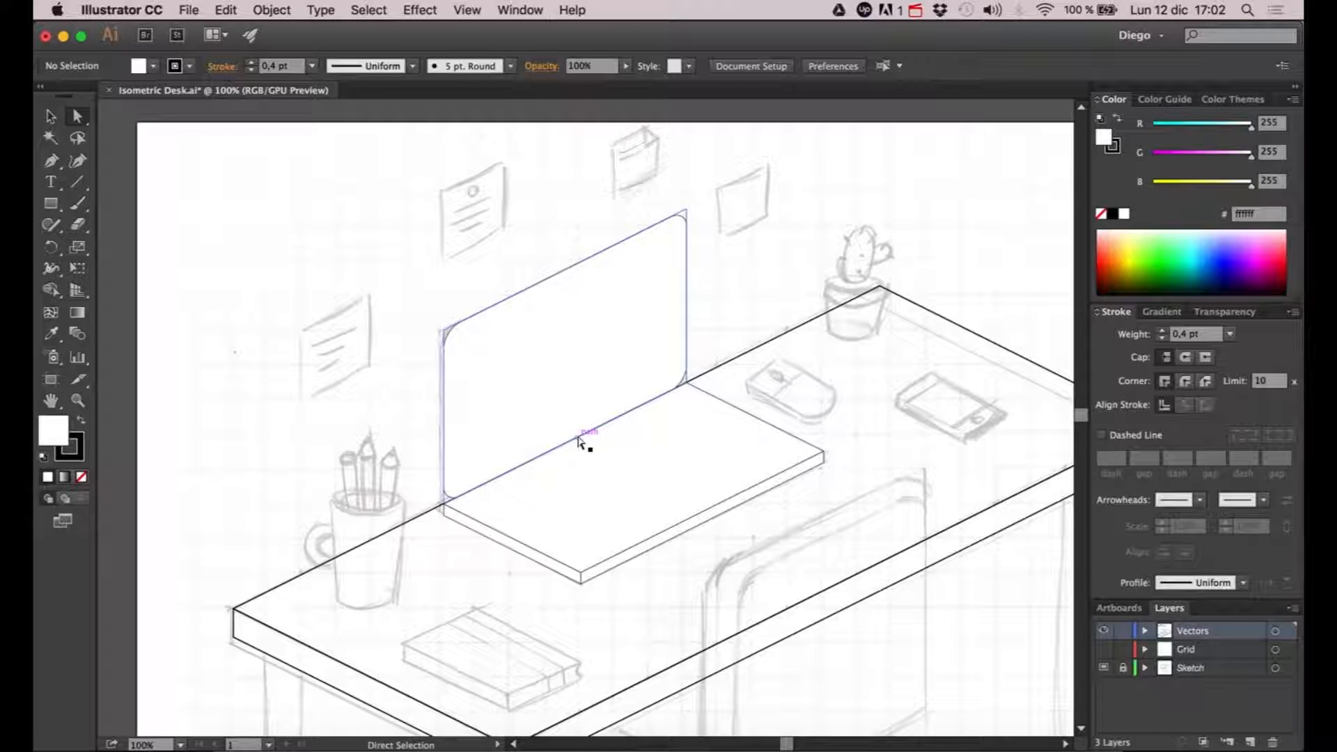
{"action": "left_click_drag", "start_coordinate": [390, 337], "coordinate": [425, 468]}
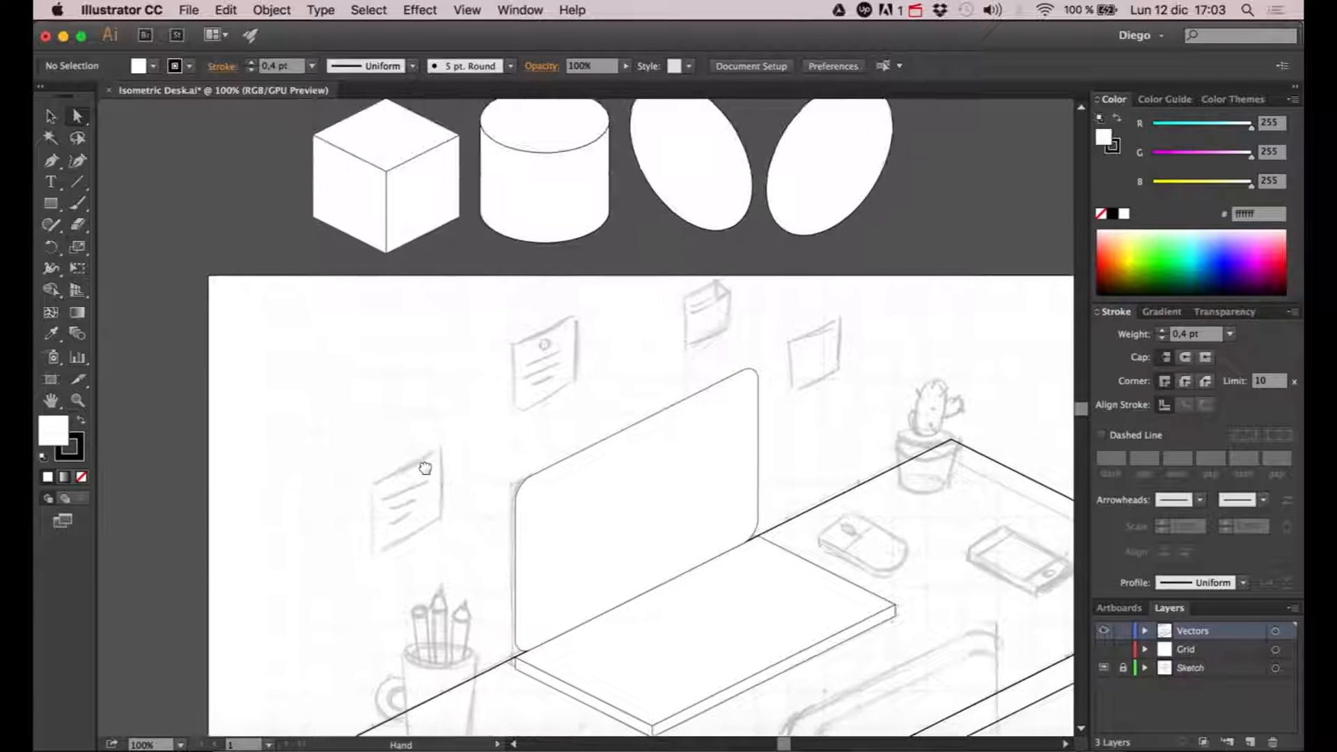
{"action": "left_click", "coordinate": [432, 202]}
{"action": "left_click_drag", "start_coordinate": [449, 151], "coordinate": [445, 181]}
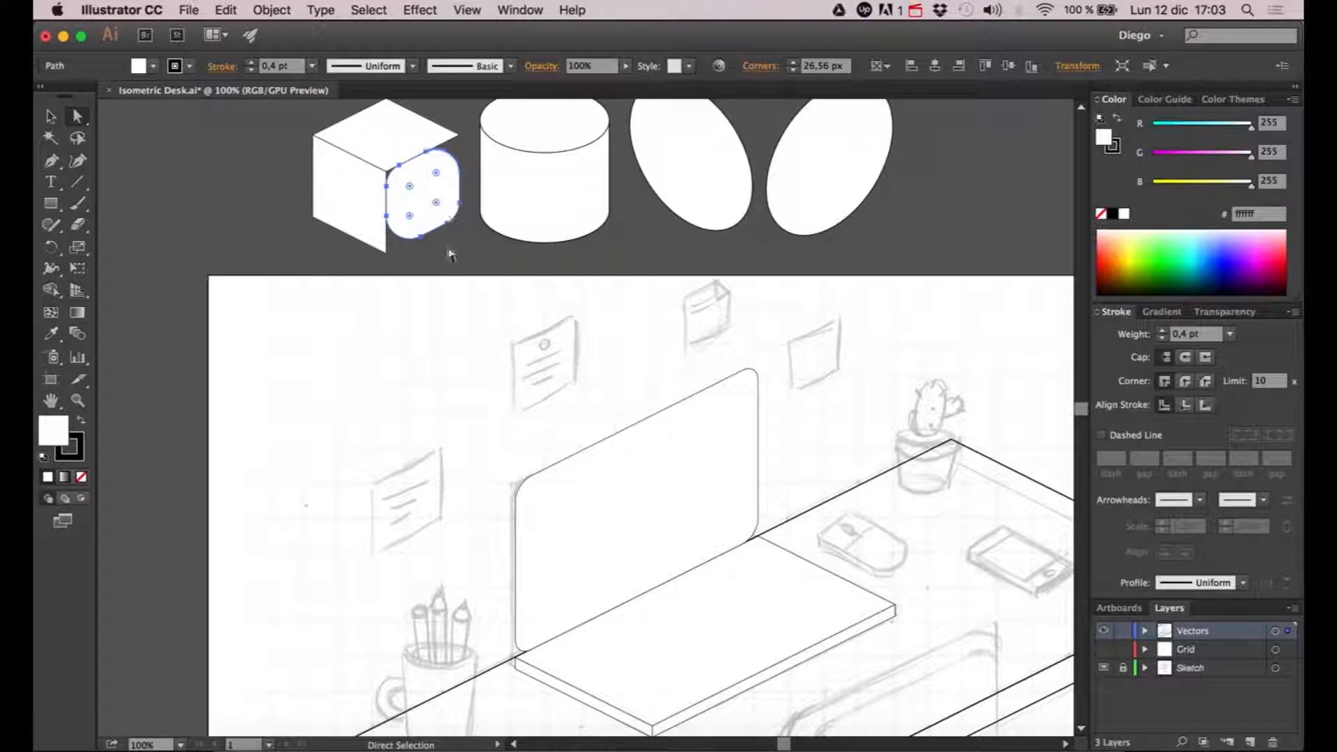
{"action": "left_click", "coordinate": [449, 274]}
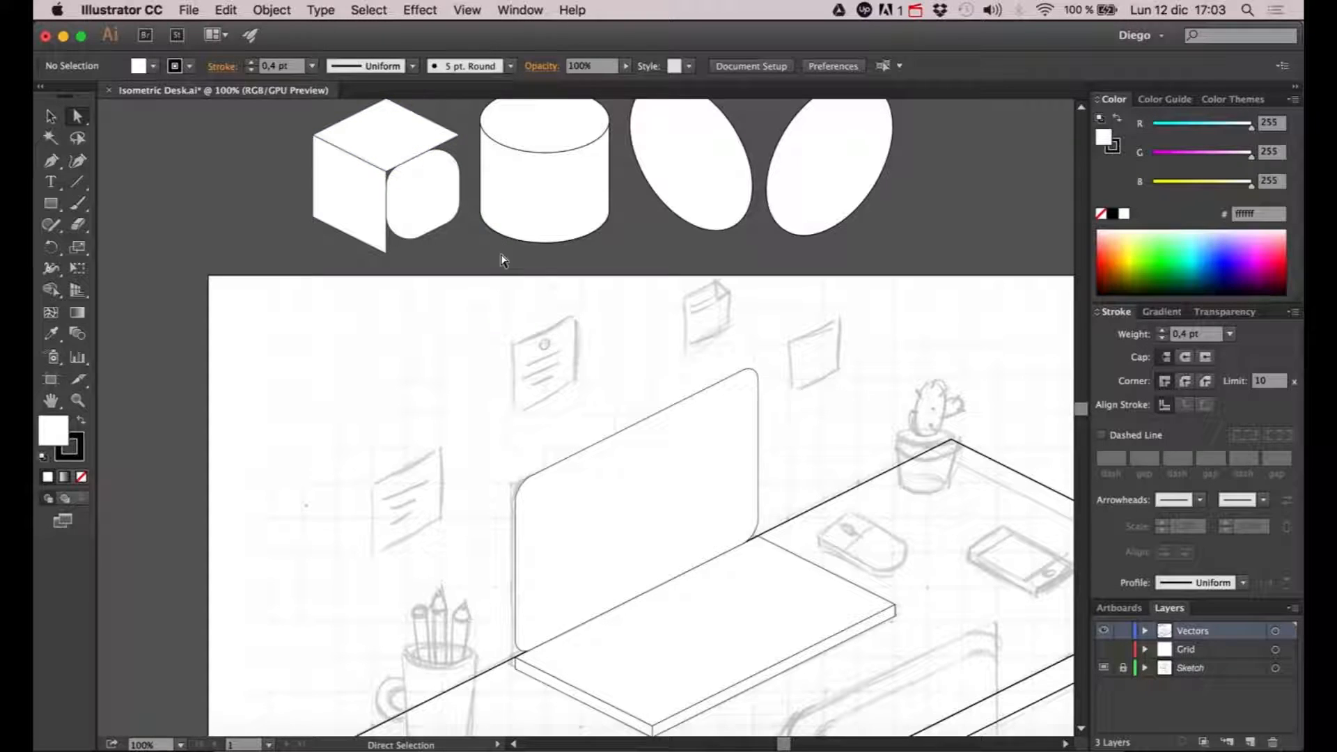
{"action": "key", "text": "super+z"}
{"action": "left_click", "coordinate": [441, 361]}
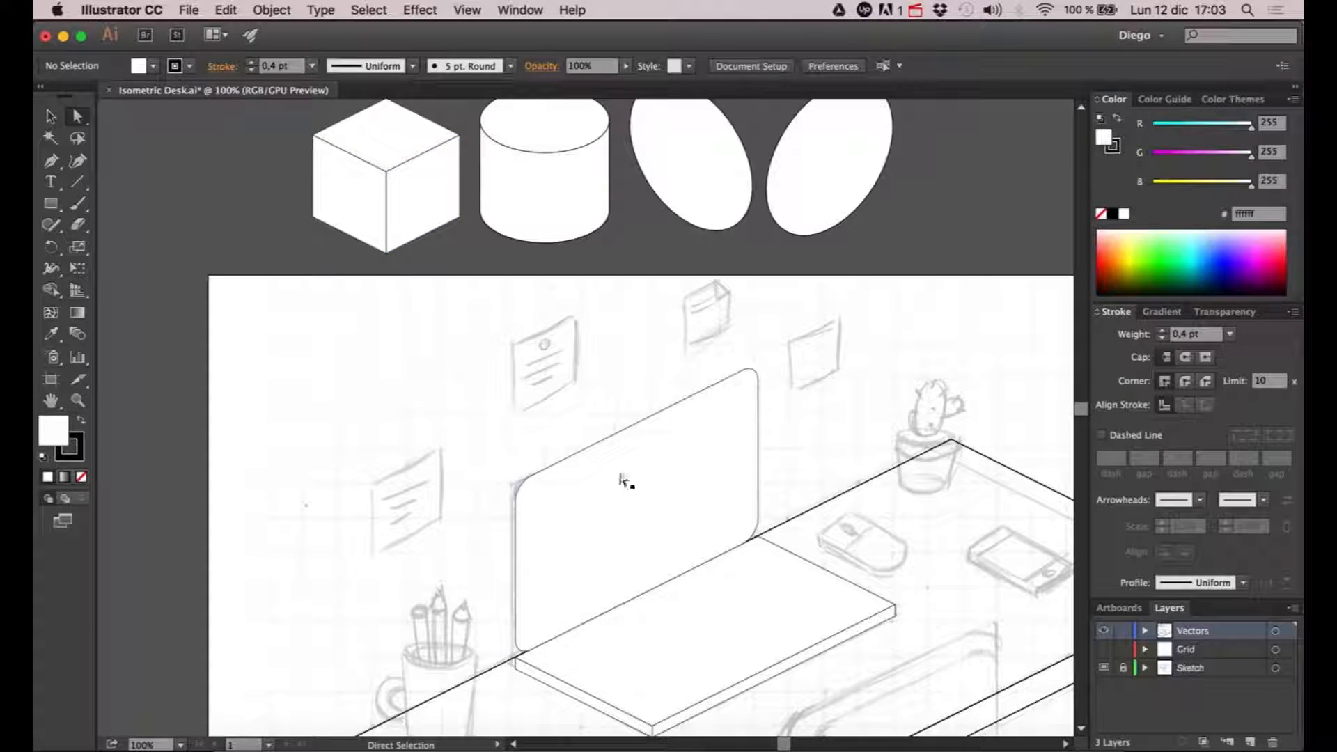
- Expand the appearance of the laptop screen panel so its rounded corners become editable paths
{"action": "left_click", "coordinate": [627, 507]}
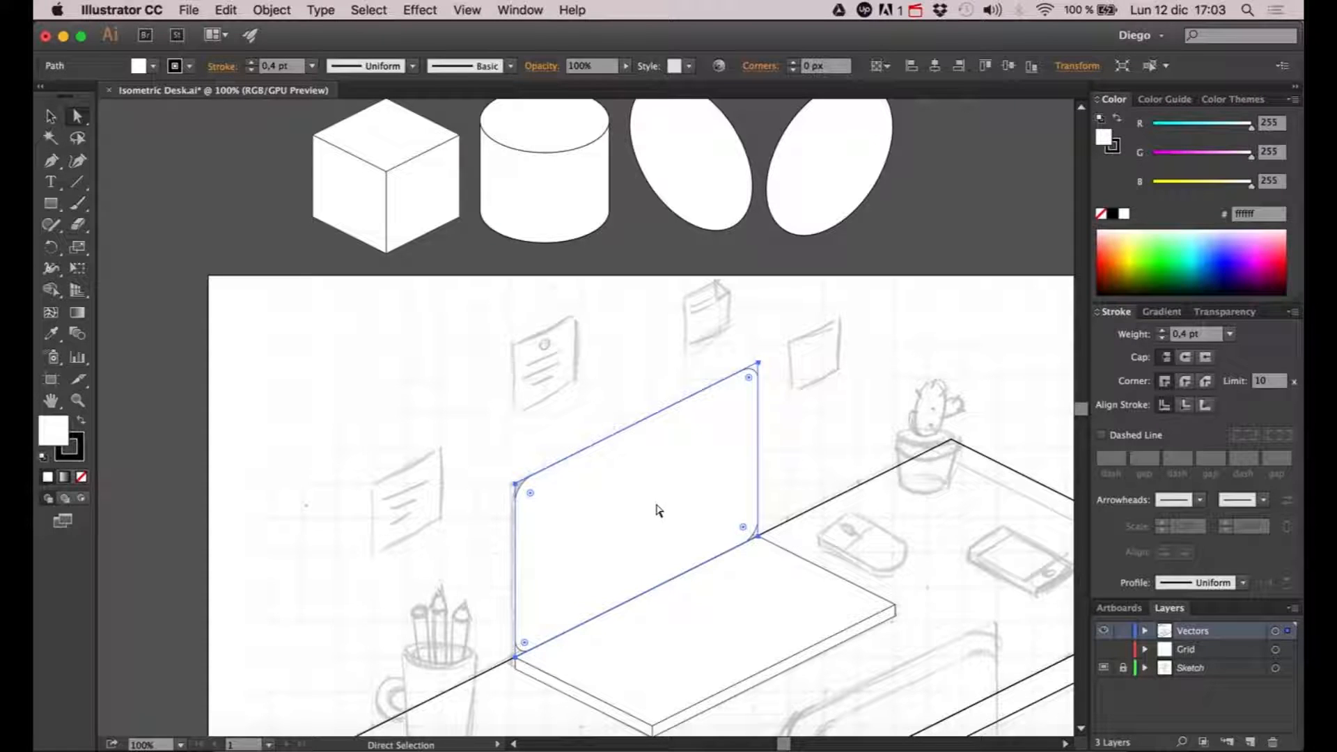
{"action": "left_click", "coordinate": [284, 10]}
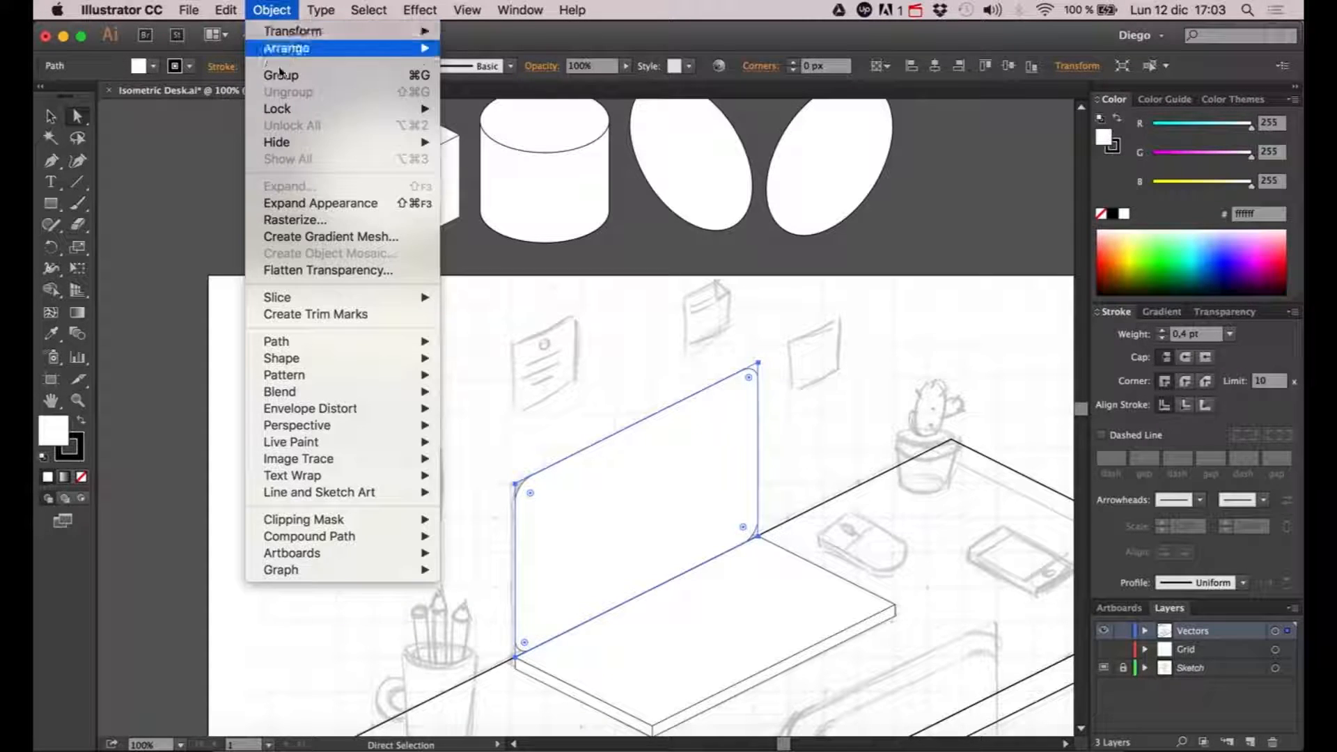
{"action": "left_click", "coordinate": [280, 203]}
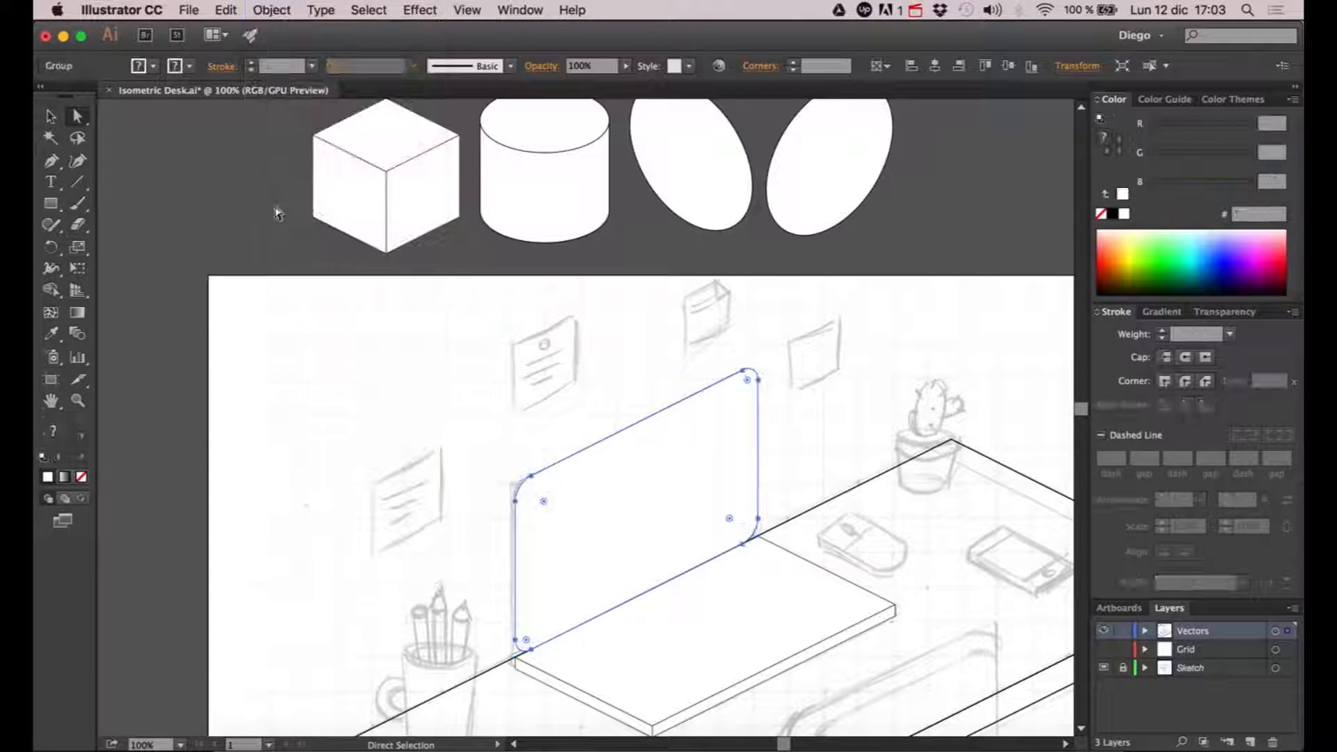
{"action": "left_click", "coordinate": [848, 376]}
- Square off the two lower corners of the screen's fill path where it meets the laptop base
{"action": "scroll", "coordinate": [853, 420], "scroll_direction": "down", "scroll_amount": 5}
{"action": "scroll", "coordinate": [516, 331], "scroll_direction": "up", "scroll_amount": 1}
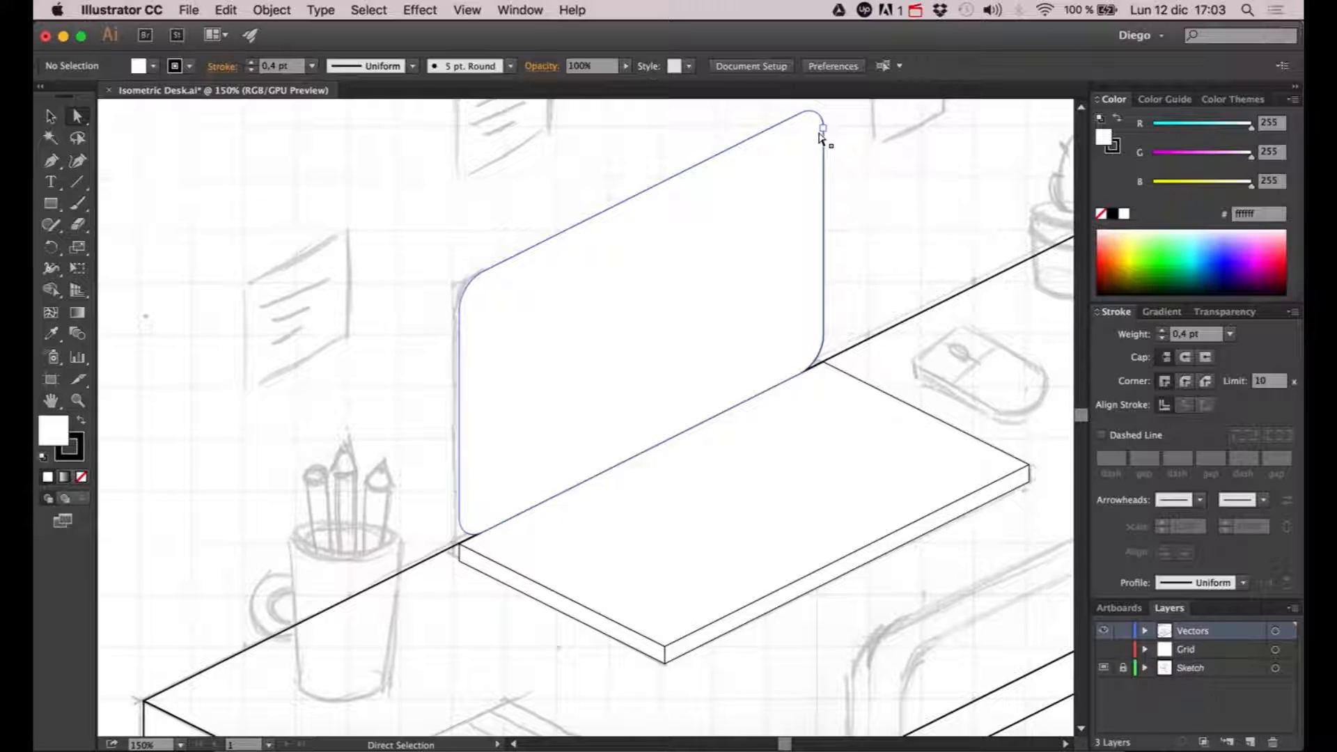
{"action": "left_click", "coordinate": [478, 513]}
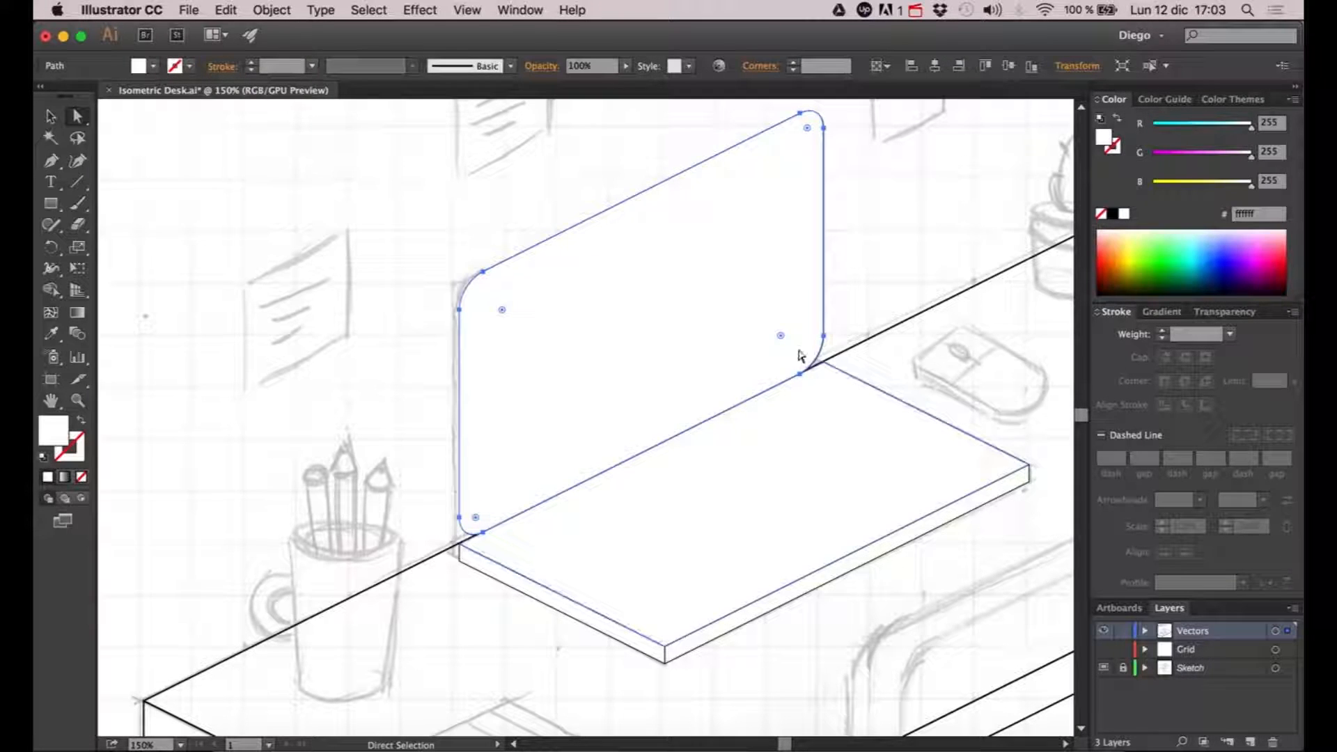
{"action": "left_click_drag", "start_coordinate": [478, 519], "coordinate": [446, 579]}
{"action": "left_click", "coordinate": [904, 264]}
{"action": "left_click", "coordinate": [809, 340]}
{"action": "left_click", "coordinate": [781, 337]}
{"action": "left_click_drag", "start_coordinate": [781, 337], "coordinate": [942, 540]}
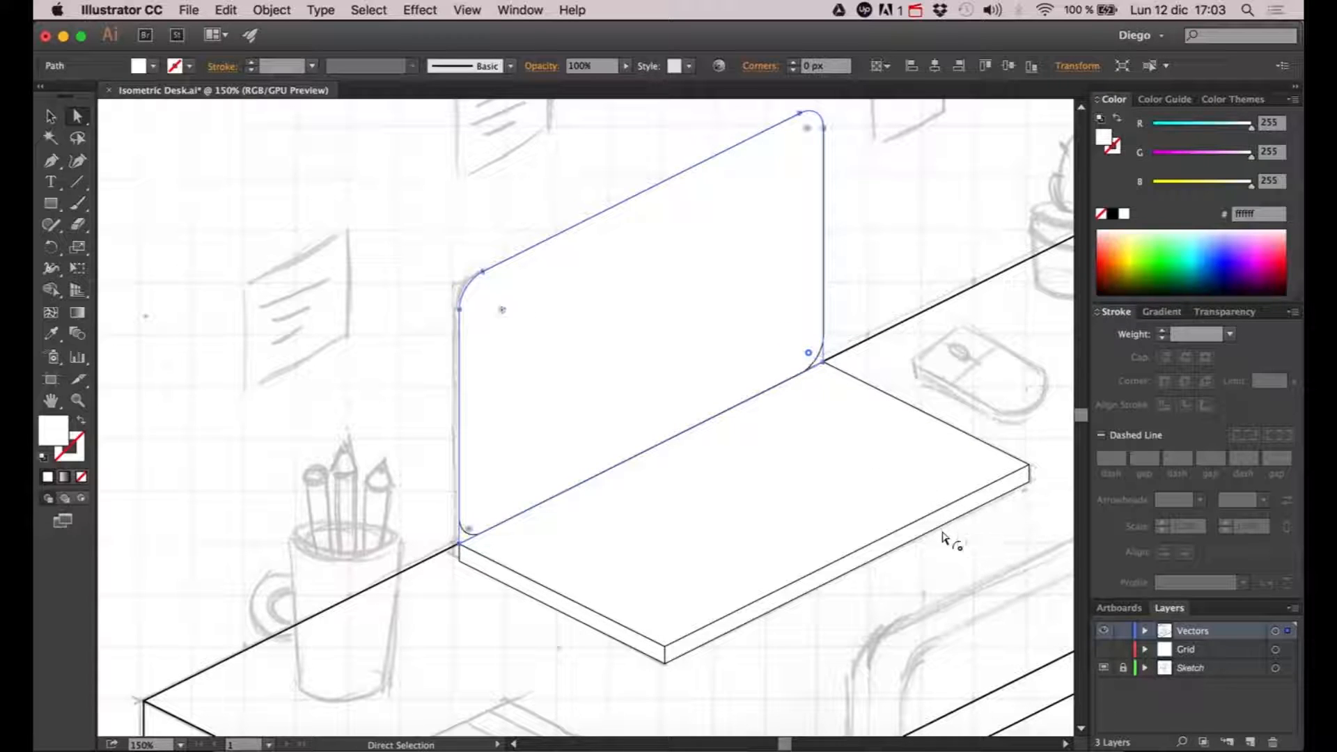
{"action": "left_click", "coordinate": [869, 226]}
- Isolate the expanded laptop screen group, trying and undoing a move of one of its paths
{"action": "key", "text": "v"}
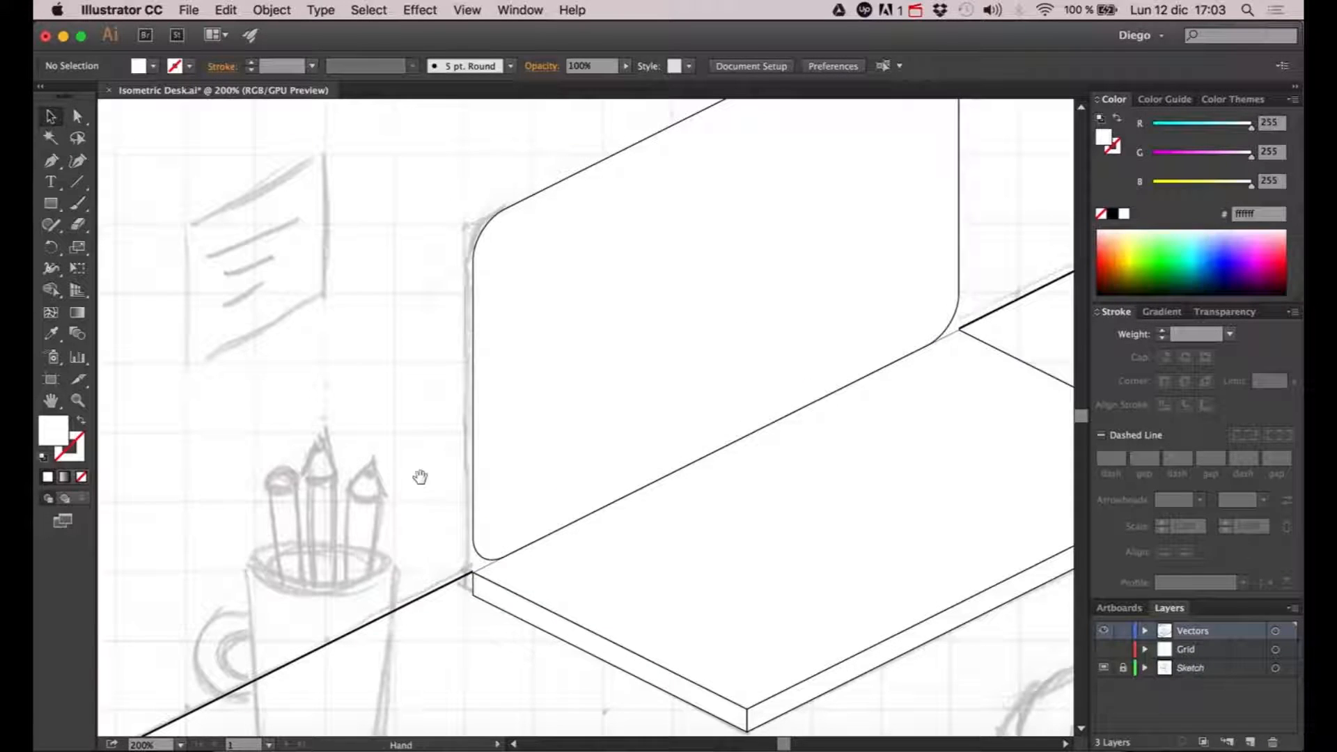
{"action": "left_click", "coordinate": [477, 557]}
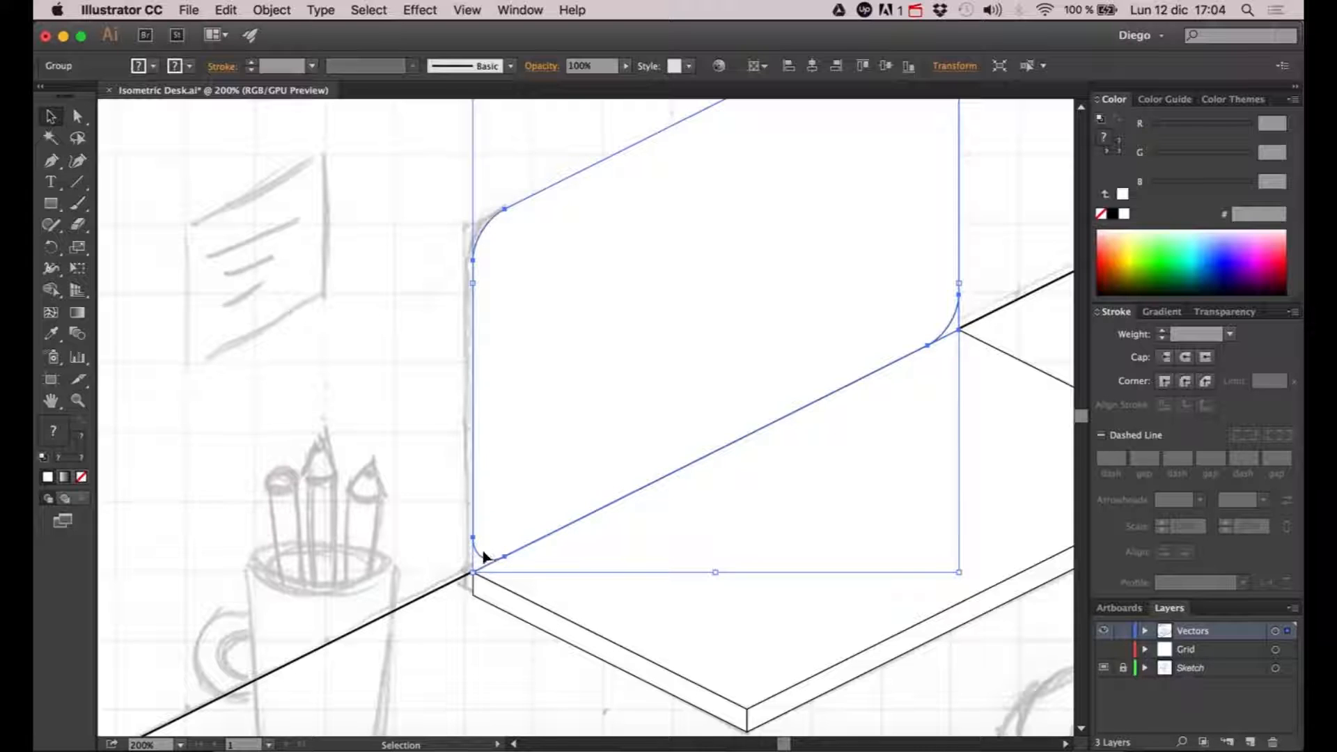
{"action": "double_click", "coordinate": [478, 557]}
{"action": "left_click_drag", "start_coordinate": [478, 553], "coordinate": [656, 478]}
{"action": "key", "text": "super+z"}
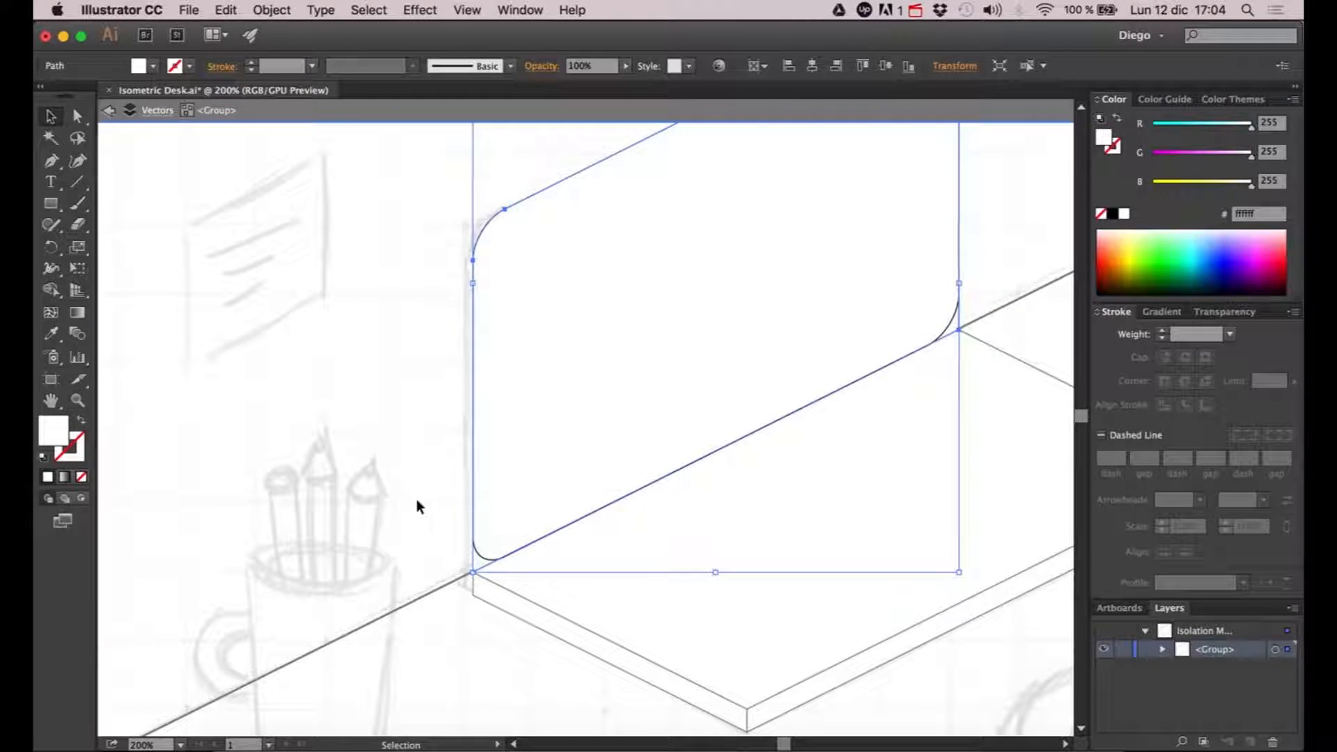
{"action": "left_click", "coordinate": [416, 500]}
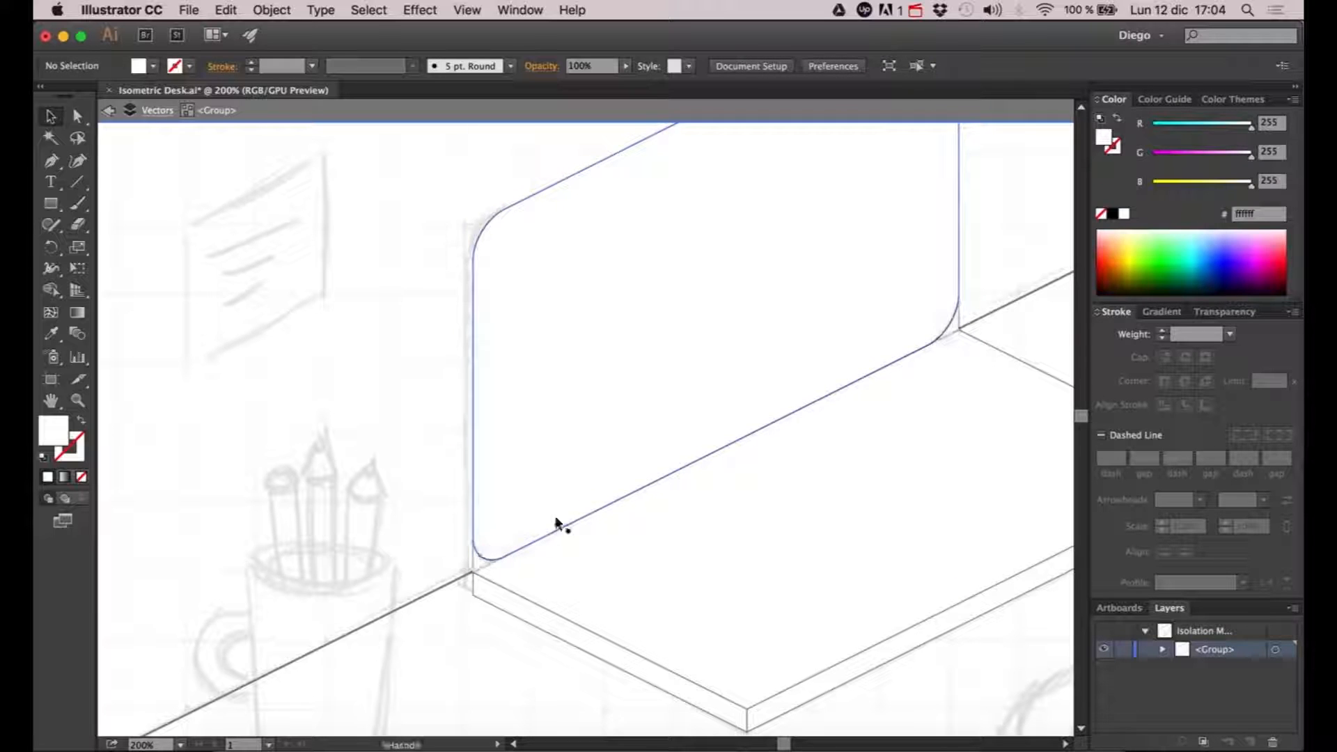
- Make the screen outline follow the square lower corners, give it a 1 pt stroke, and leave isolation mode
{"action": "left_click", "coordinate": [945, 333]}
{"action": "left_click_drag", "start_coordinate": [946, 332], "coordinate": [840, 446]}
{"action": "key", "text": "super+shift+a"}
{"action": "key", "text": "a"}
{"action": "left_click", "coordinate": [768, 398]}
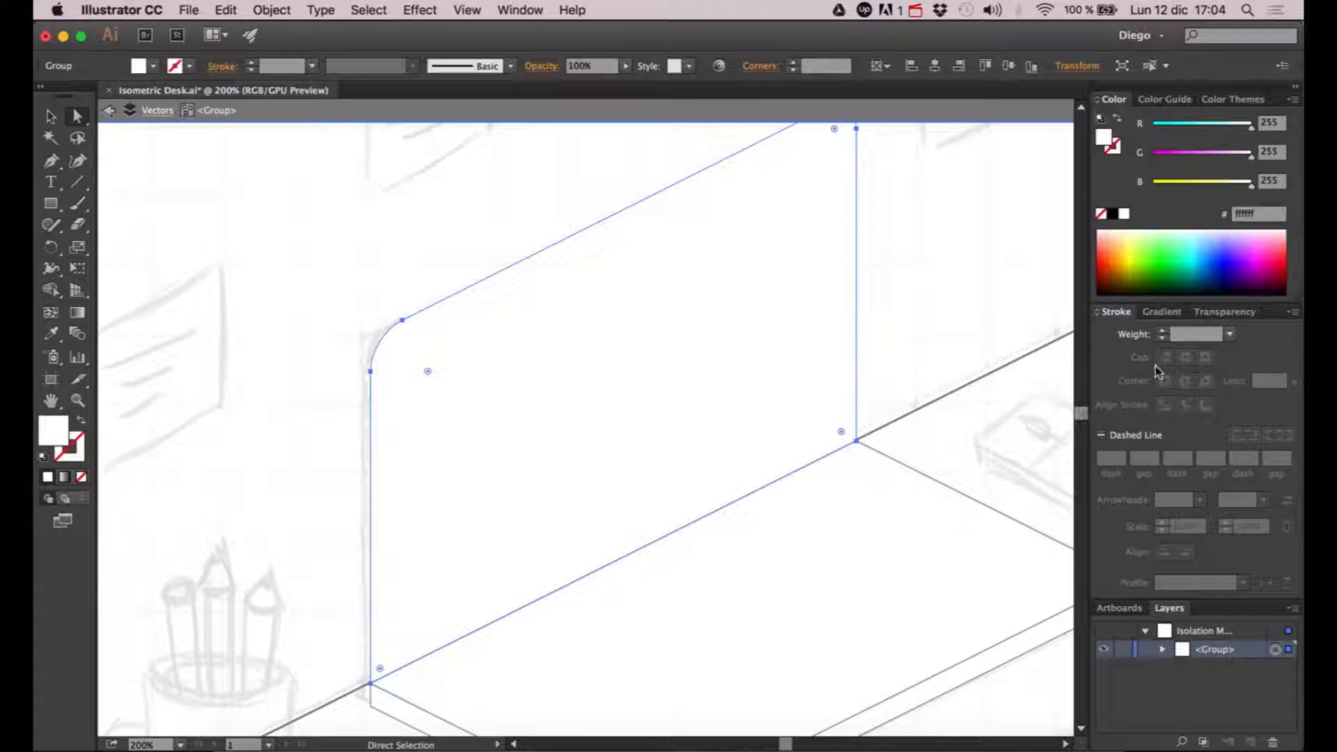
{"action": "left_click", "coordinate": [1161, 330]}
{"action": "double_click", "coordinate": [916, 298]}
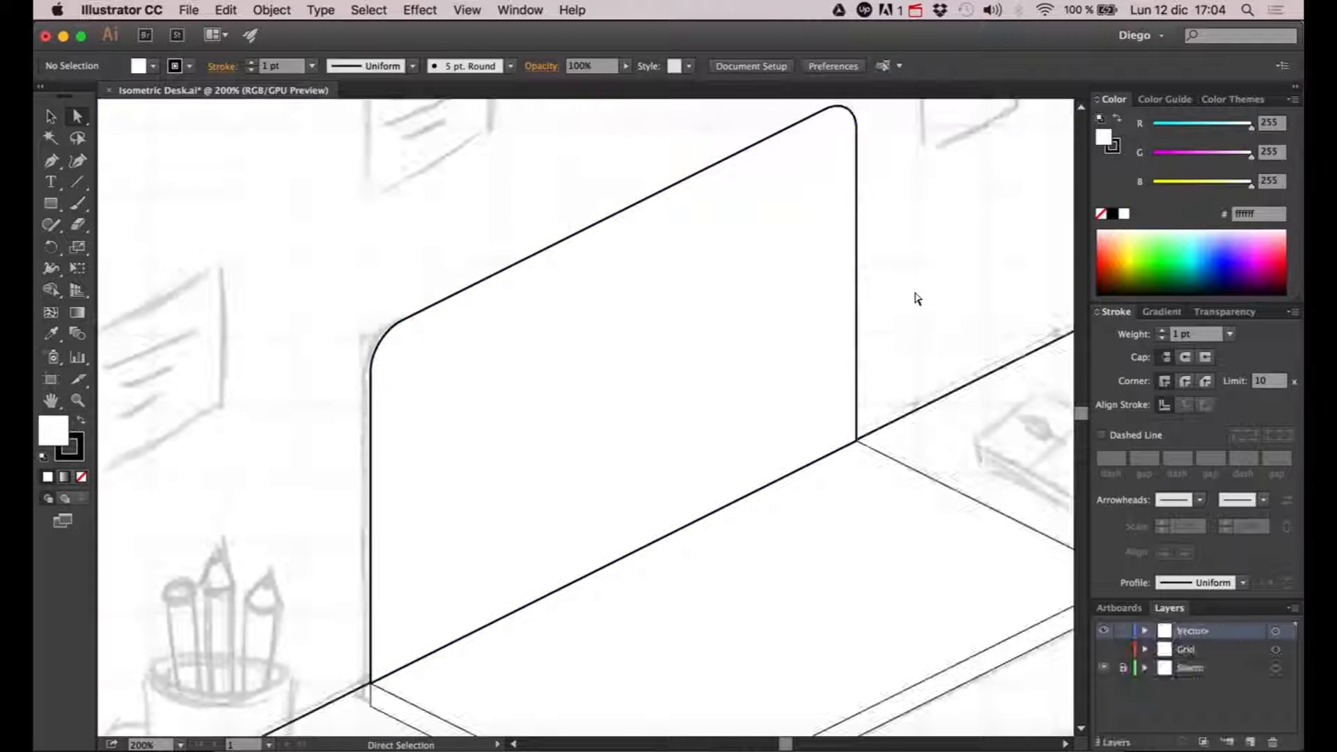
- Set the stroke weight of the laptop base group to 1 pt
{"action": "scroll", "coordinate": [916, 298], "scroll_direction": "down", "scroll_amount": 1}
{"action": "scroll", "coordinate": [834, 427], "scroll_direction": "down", "scroll_amount": 3}
{"action": "scroll", "coordinate": [835, 427], "scroll_direction": "right", "scroll_amount": 3}
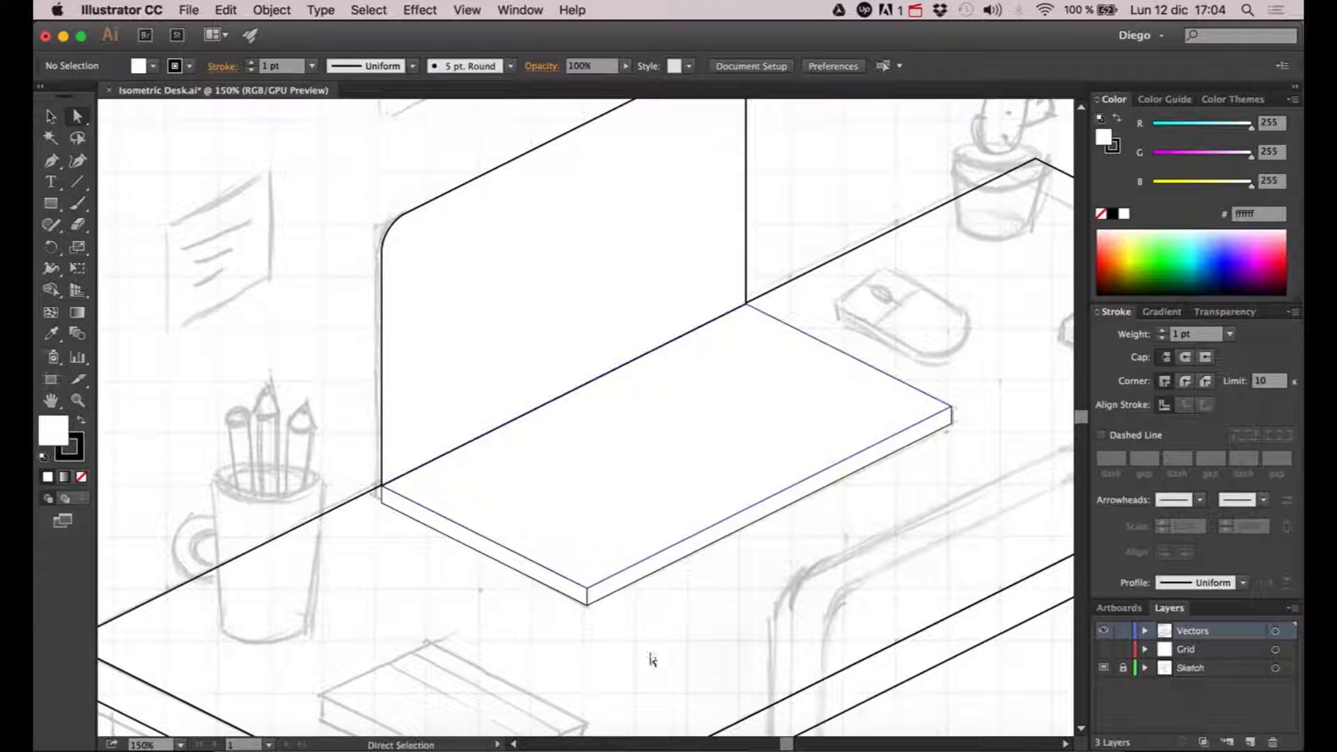
{"action": "key", "text": "v"}
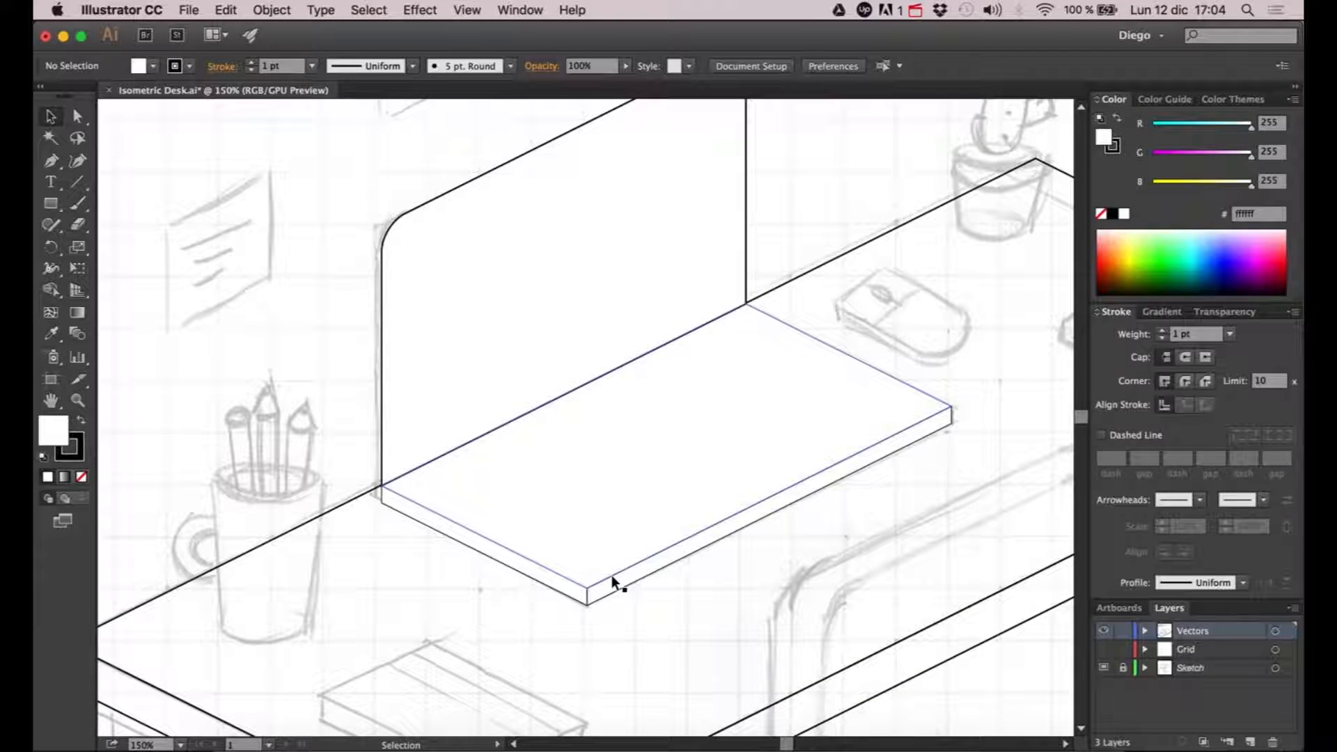
{"action": "scroll", "coordinate": [654, 612], "scroll_direction": "down", "scroll_amount": 1}
{"action": "left_click", "coordinate": [591, 566]}
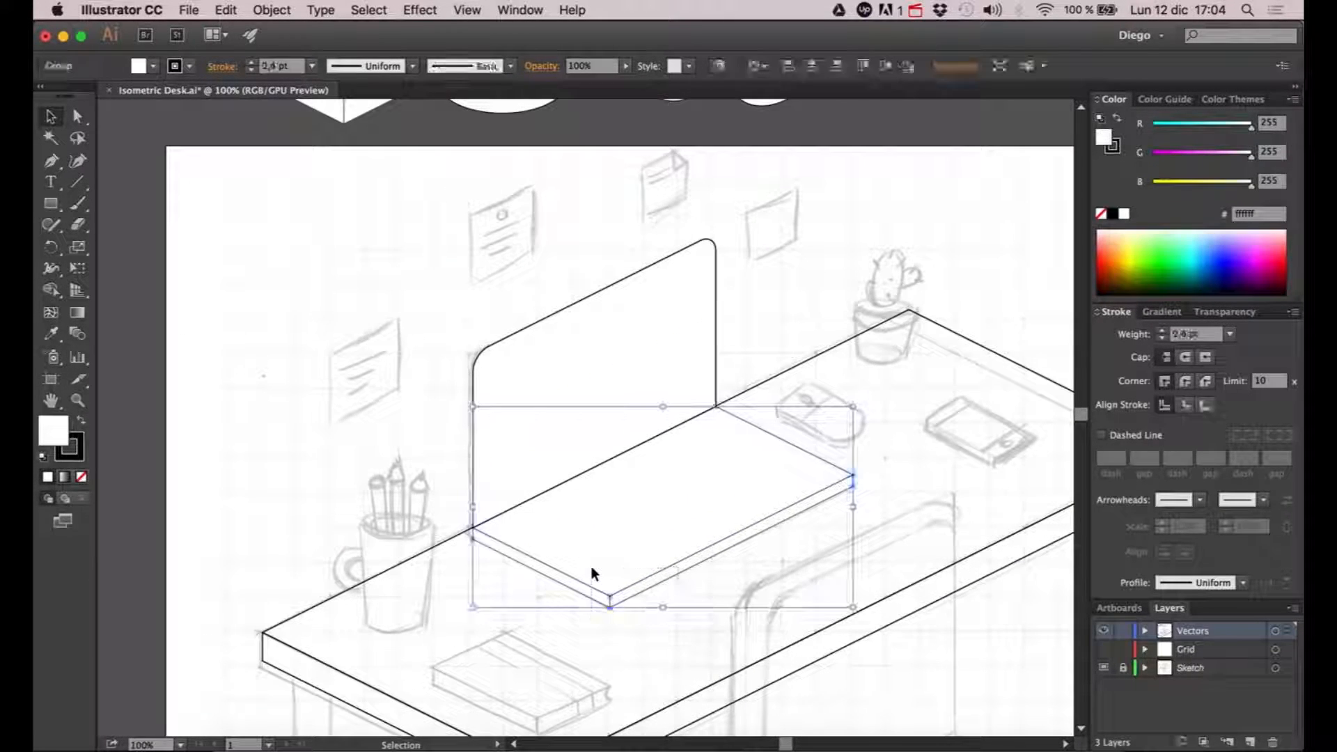
{"action": "left_click", "coordinate": [928, 407]}
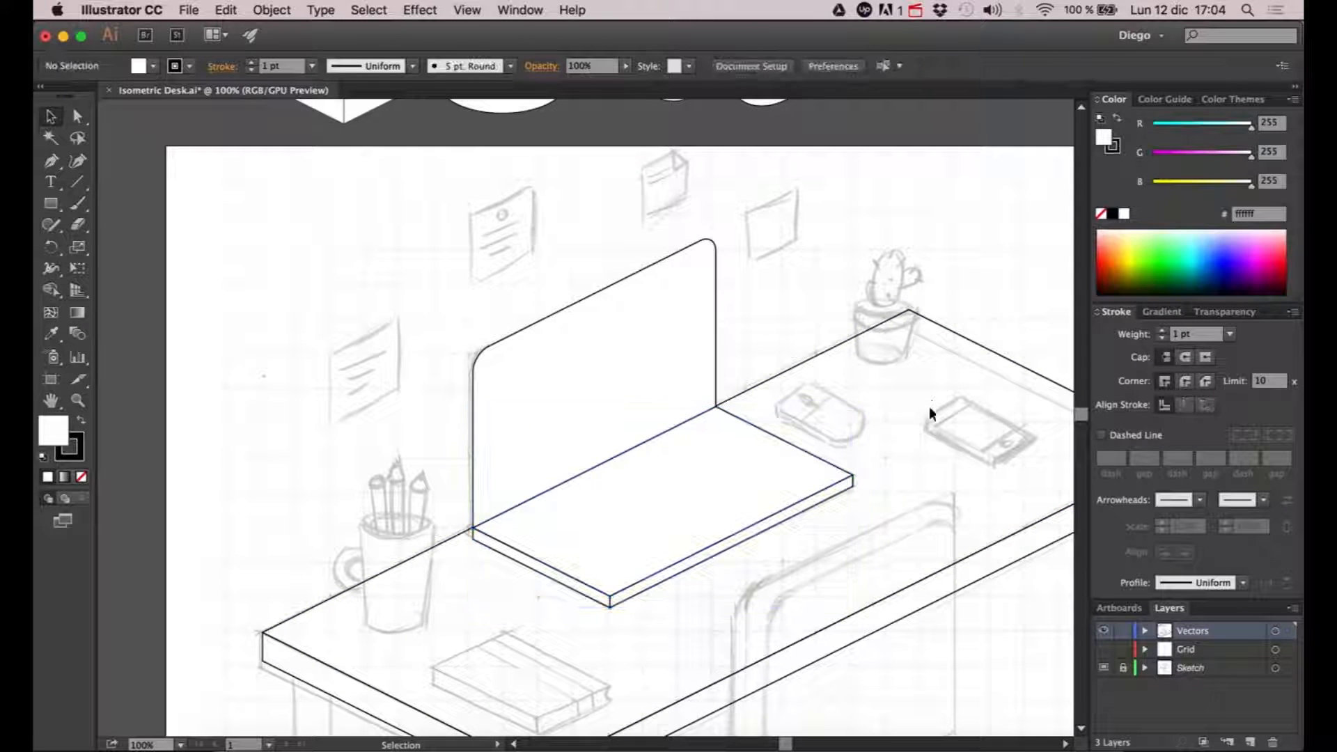
- Remove the fill from all artwork on the Vectors layer, detaching the layer list for this and docking it back
{"action": "scroll", "coordinate": [877, 516], "scroll_direction": "down", "scroll_amount": 2}
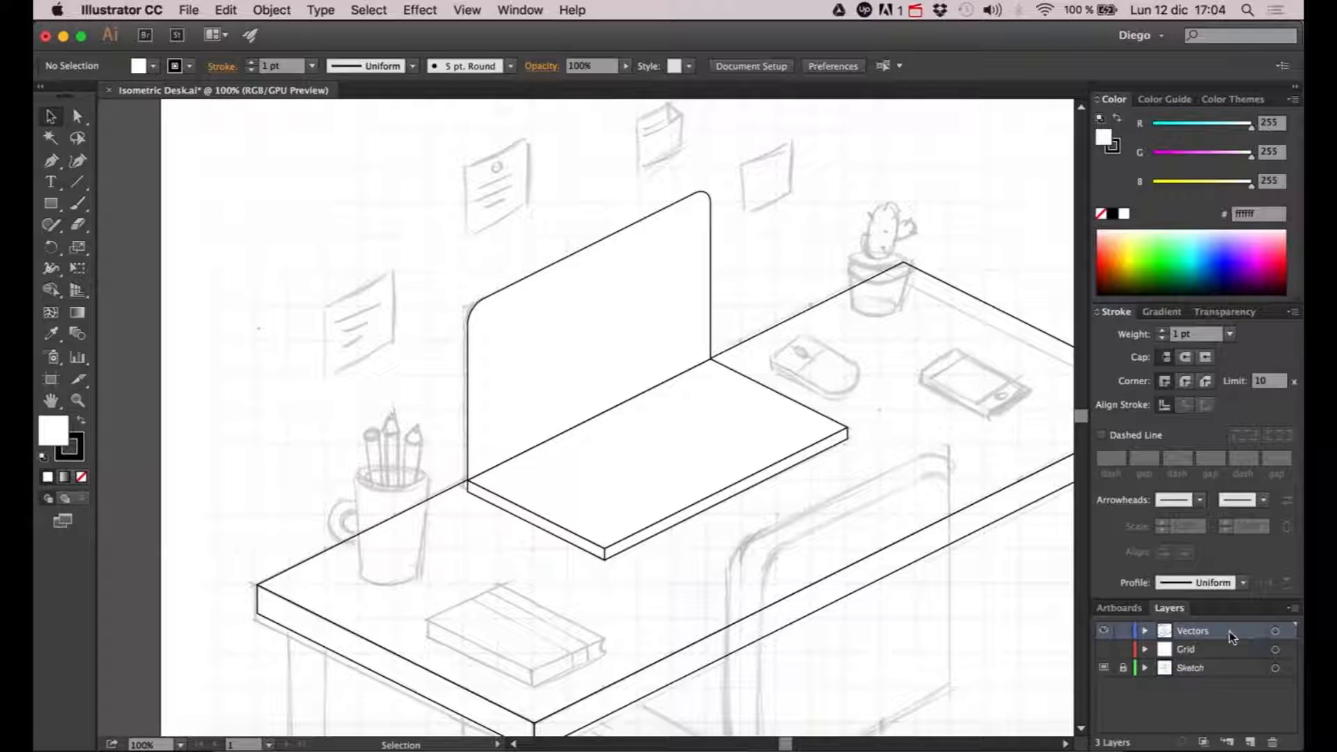
{"action": "left_click_drag", "start_coordinate": [1170, 607], "coordinate": [832, 144]}
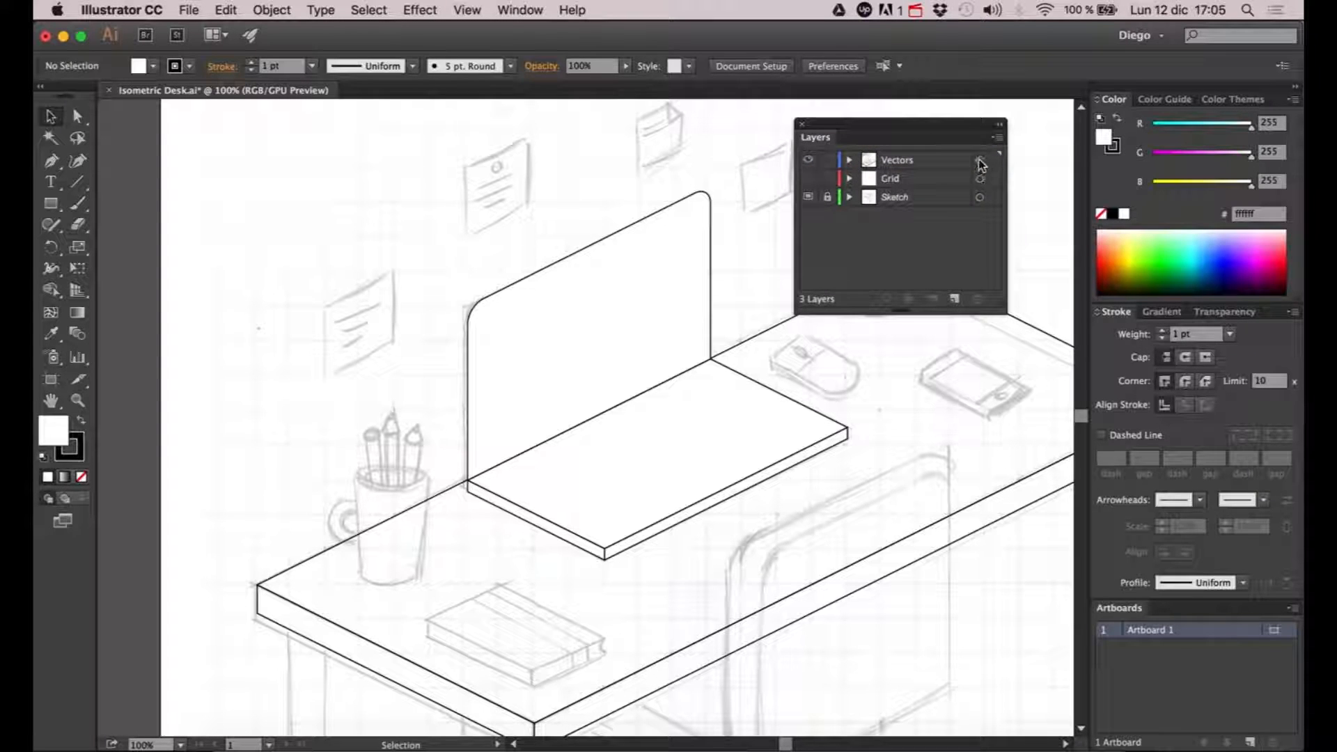
{"action": "left_click", "coordinate": [979, 160]}
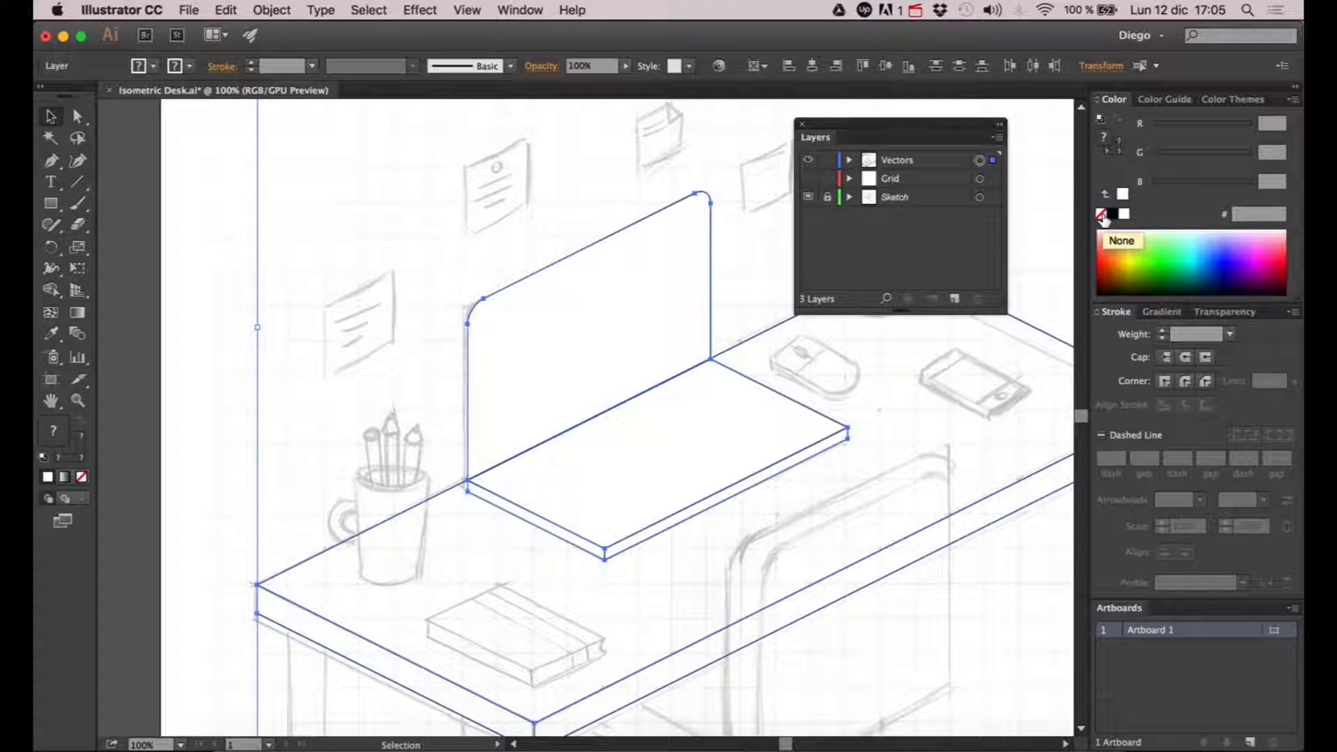
{"action": "left_click", "coordinate": [1113, 156]}
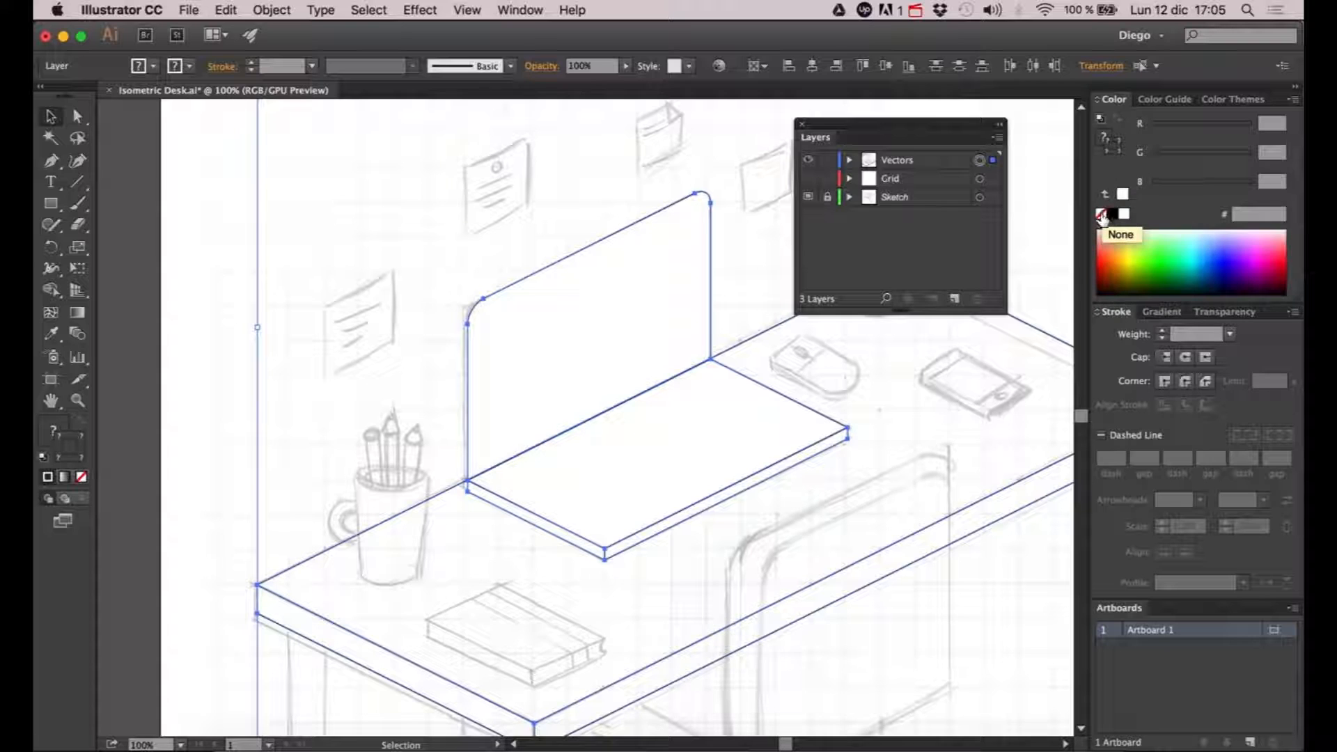
{"action": "left_click", "coordinate": [1103, 138]}
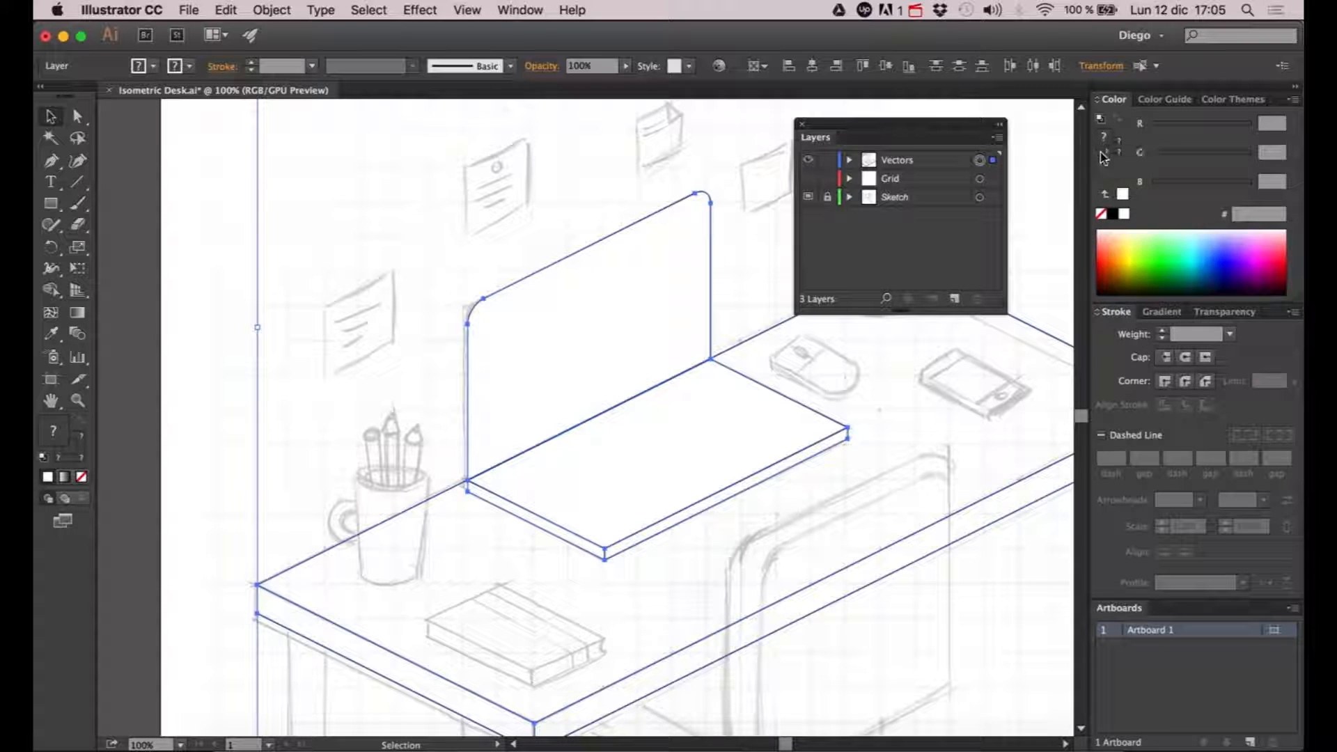
{"action": "left_click", "coordinate": [1101, 214]}
{"action": "left_click", "coordinate": [1040, 203]}
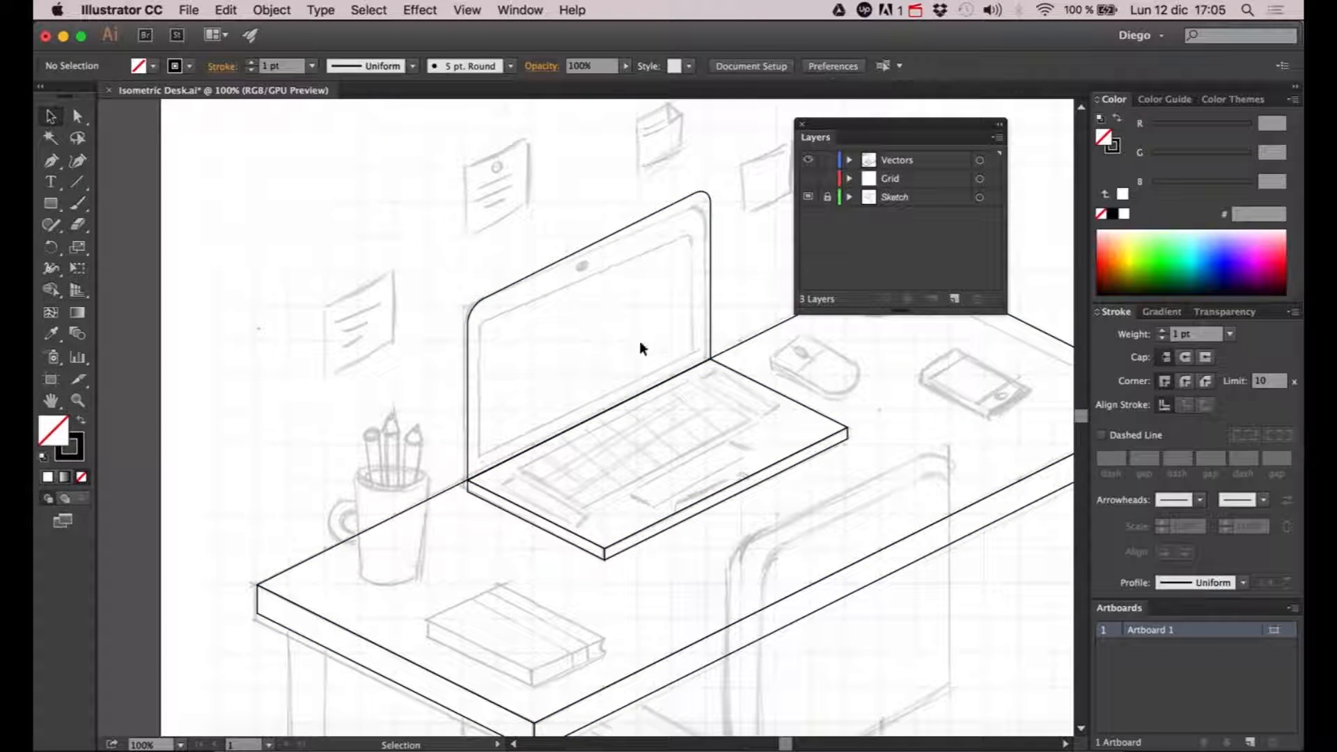
{"action": "left_click_drag", "start_coordinate": [676, 341], "coordinate": [608, 361]}
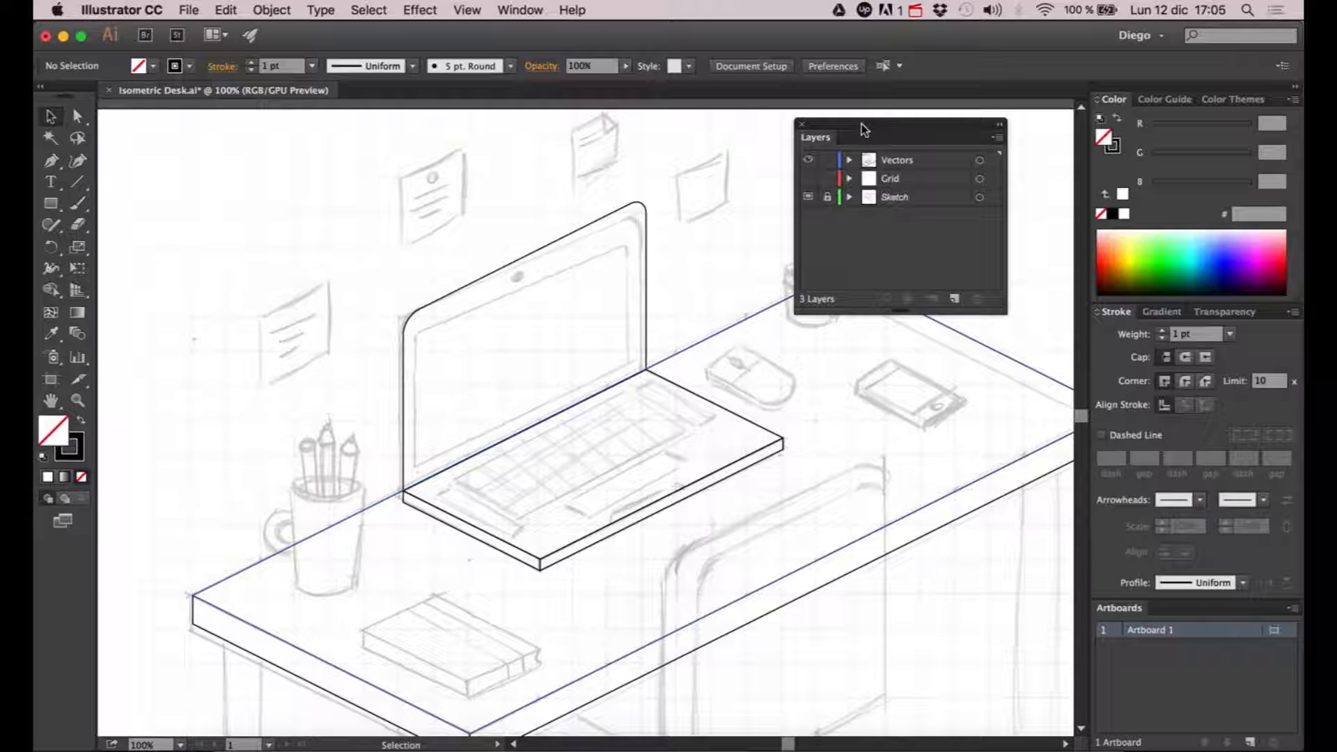
{"action": "mouse_move", "coordinate": [861, 126]}
{"action": "left_mouse_down"}
{"action": "mouse_move", "coordinate": [1133, 558]}
{"action": "mouse_move", "coordinate": [1159, 748]}
{"action": "mouse_move", "coordinate": [1096, 731]}
{"action": "left_mouse_up"}
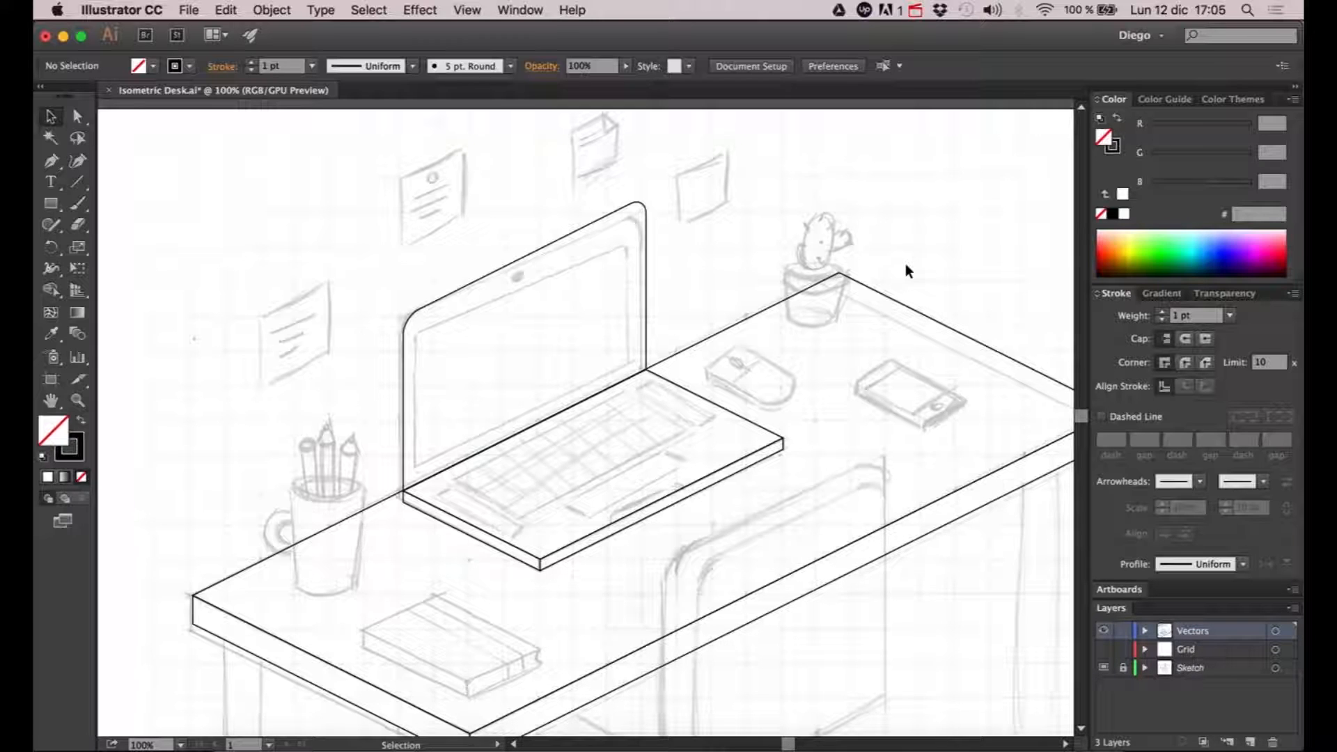
- Offset the laptop screen outline by -15 px with miter joins to create the inner screen border
{"action": "left_click", "coordinate": [416, 314]}
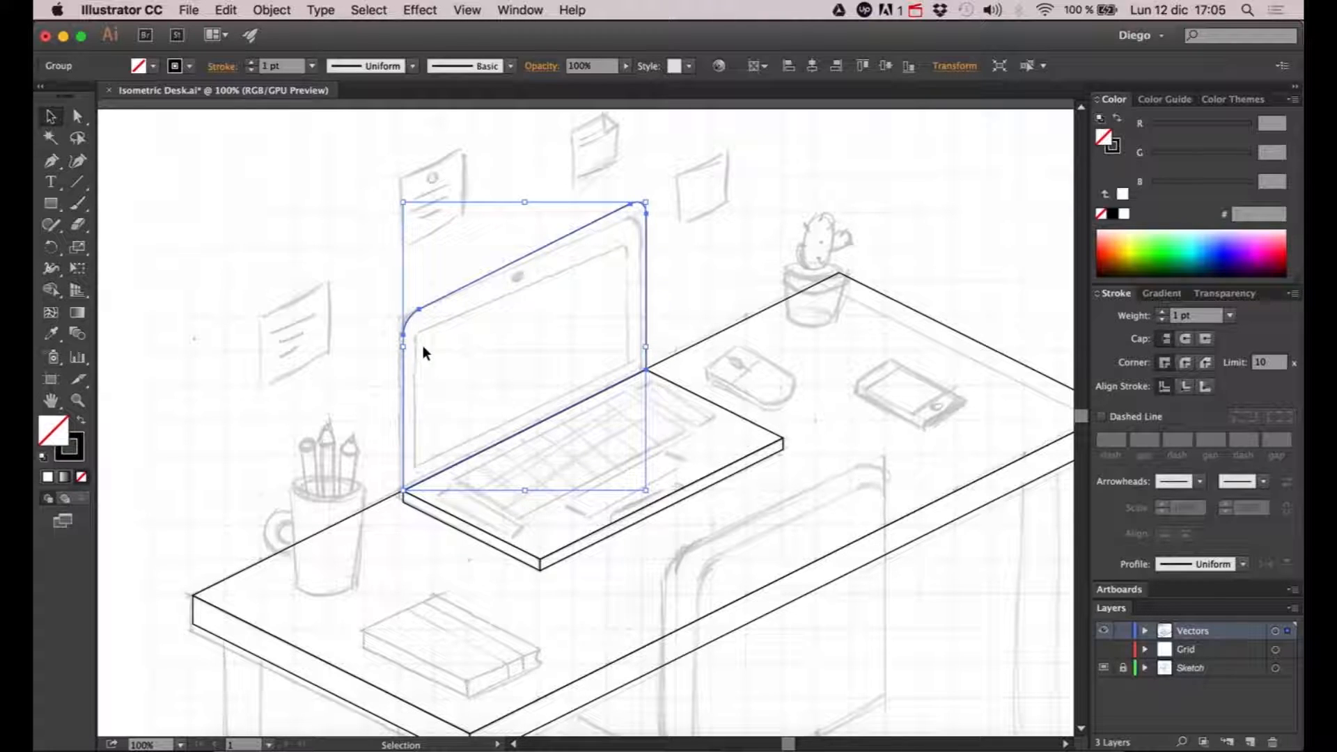
{"action": "left_click", "coordinate": [285, 16]}
{"action": "mouse_move", "coordinate": [305, 342]}
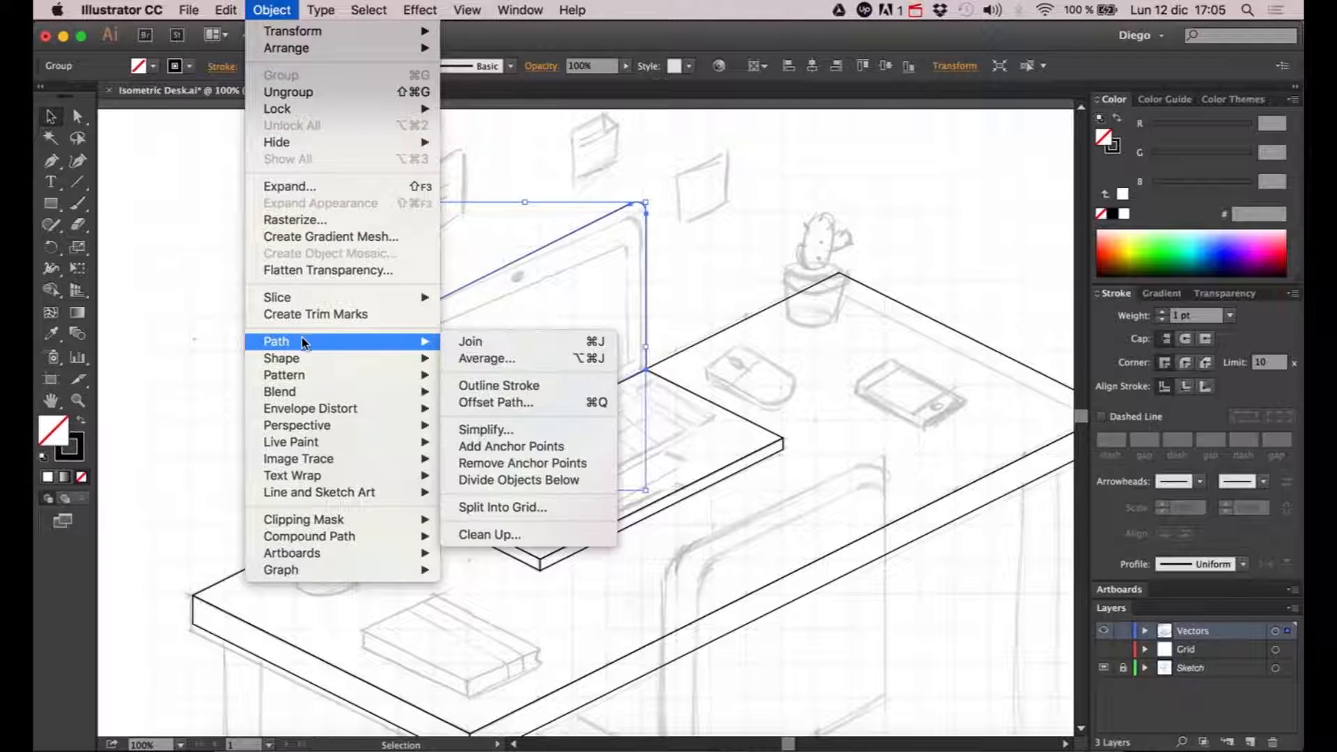
{"action": "left_click", "coordinate": [529, 402]}
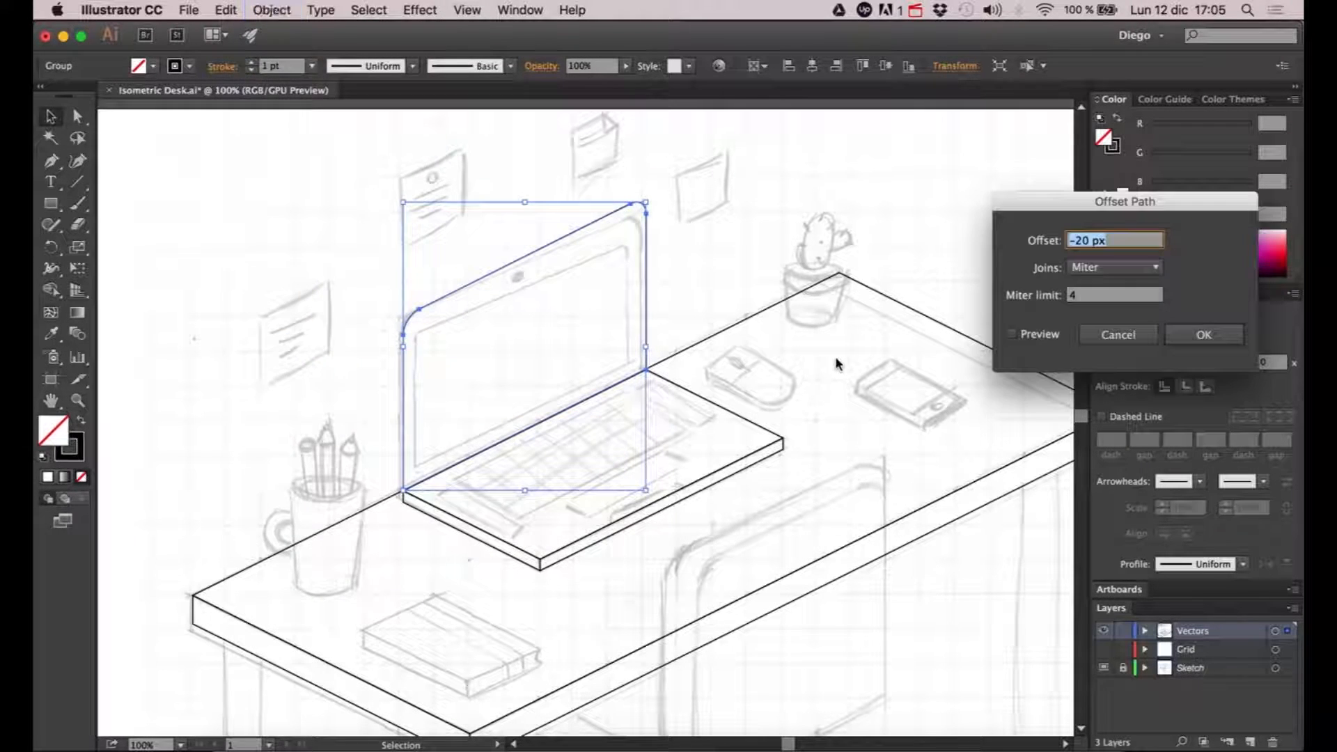
{"action": "left_click_drag", "start_coordinate": [1041, 207], "coordinate": [794, 165]}
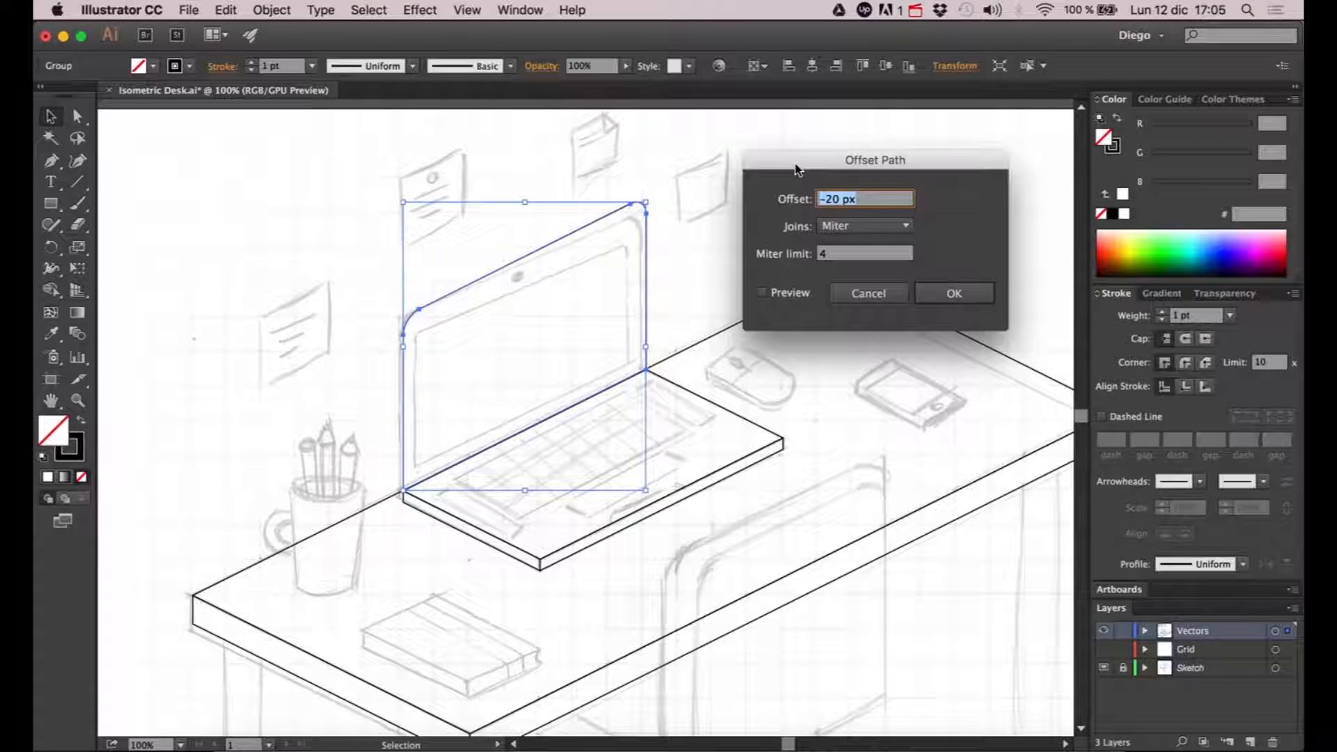
{"action": "left_click", "coordinate": [792, 292]}
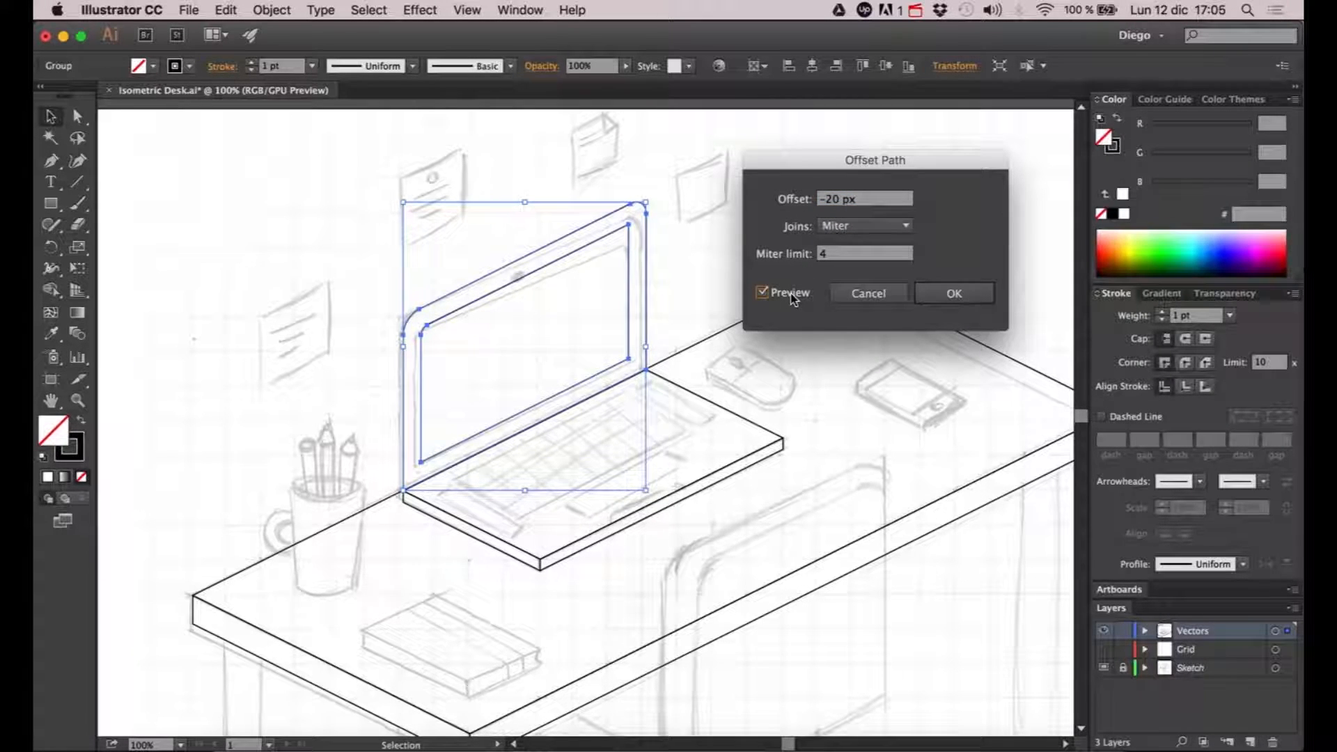
{"action": "left_click_drag", "start_coordinate": [827, 199], "coordinate": [834, 200]}
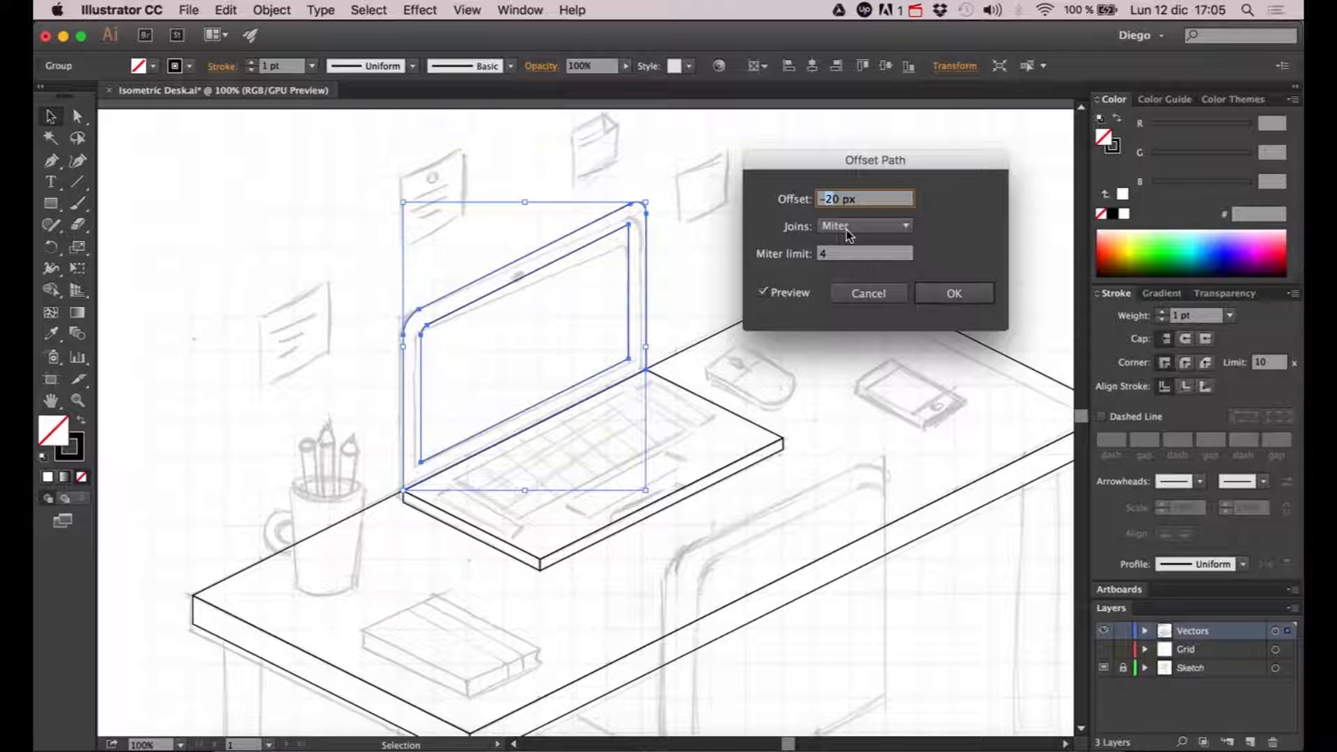
{"action": "type", "text": "1"}
{"action": "left_click", "coordinate": [856, 199]}
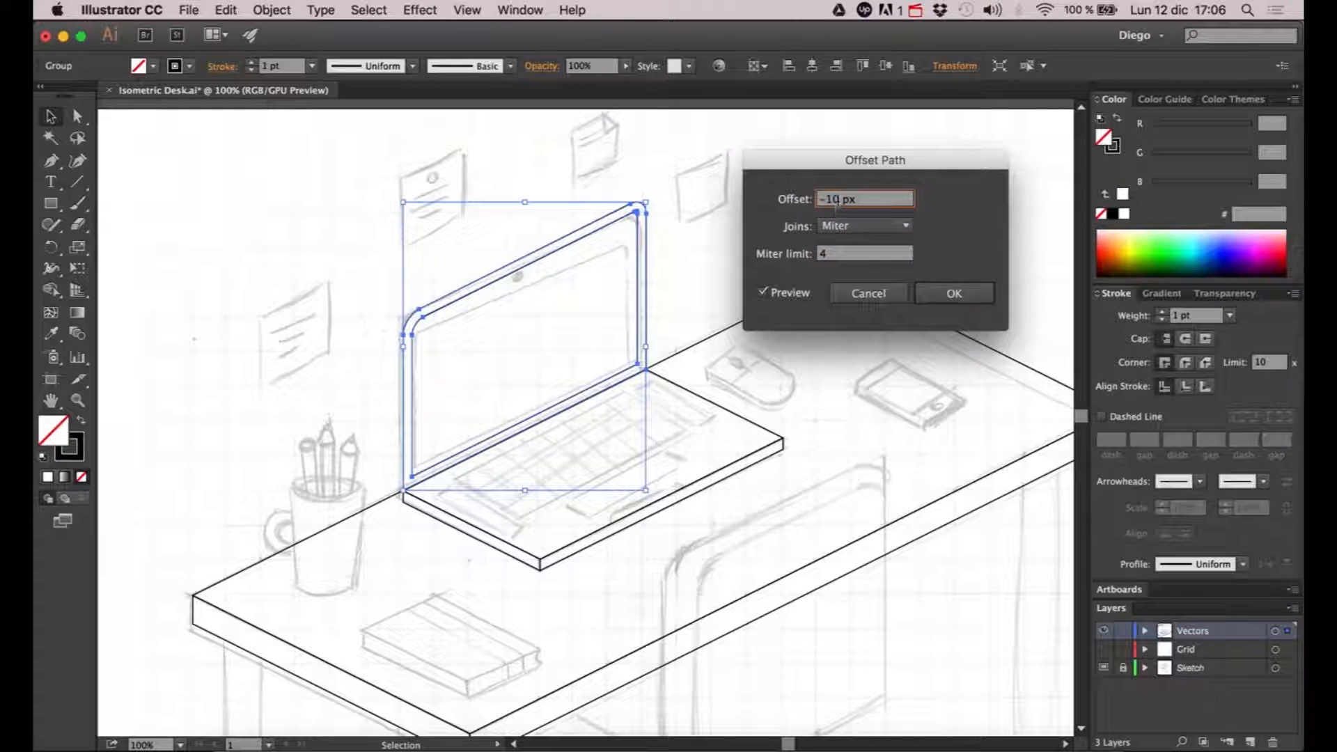
{"action": "type", "text": "5"}
{"action": "left_click", "coordinate": [856, 254]}
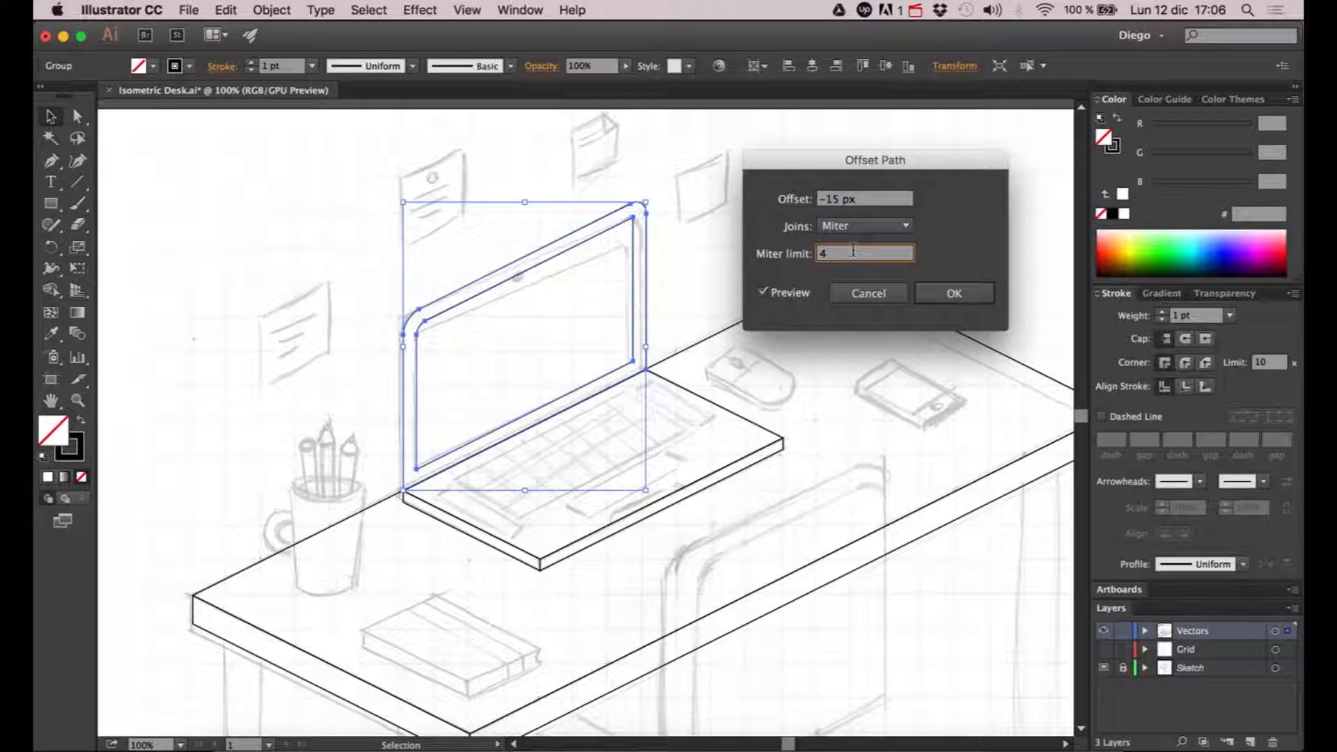
{"action": "left_click", "coordinate": [945, 293]}
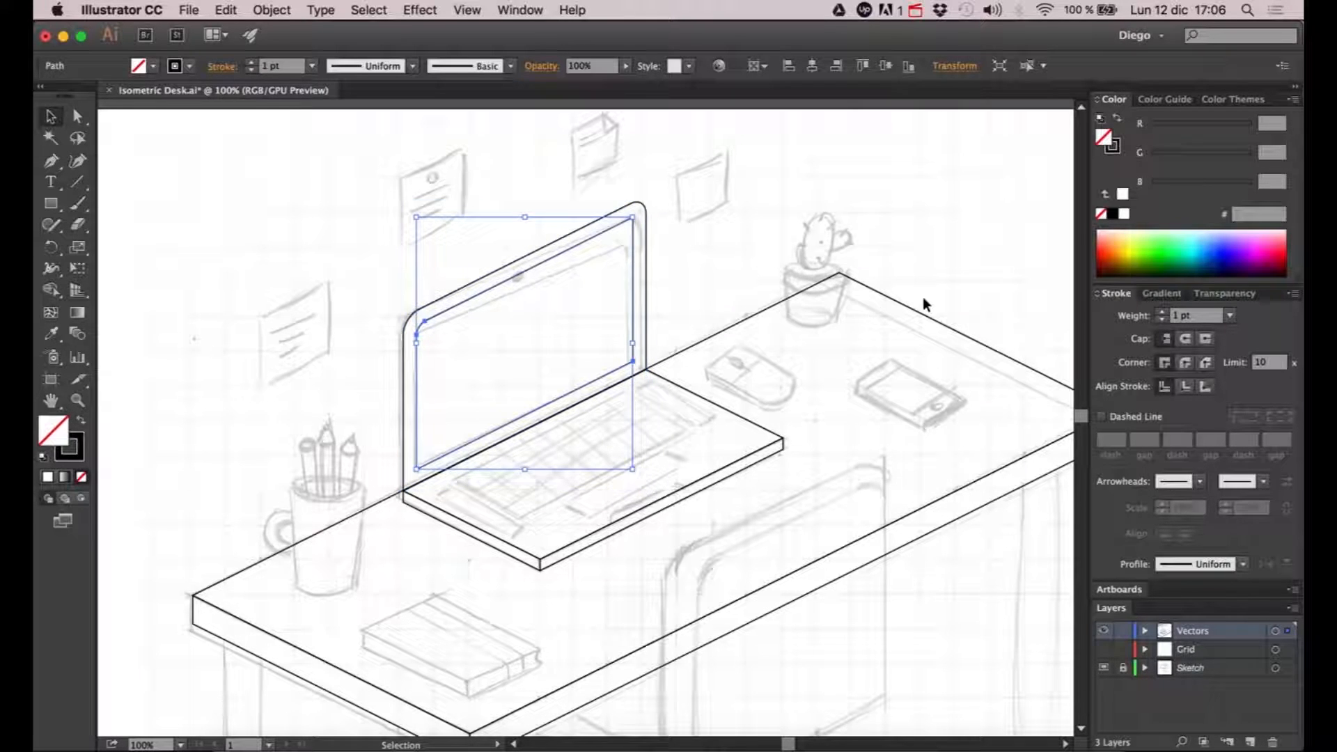
{"action": "left_click", "coordinate": [440, 251]}
- Turn the rounded upper-left corner of the inner screen border into a sharp corner
{"action": "scroll", "coordinate": [427, 327], "scroll_direction": "up", "scroll_amount": 2}
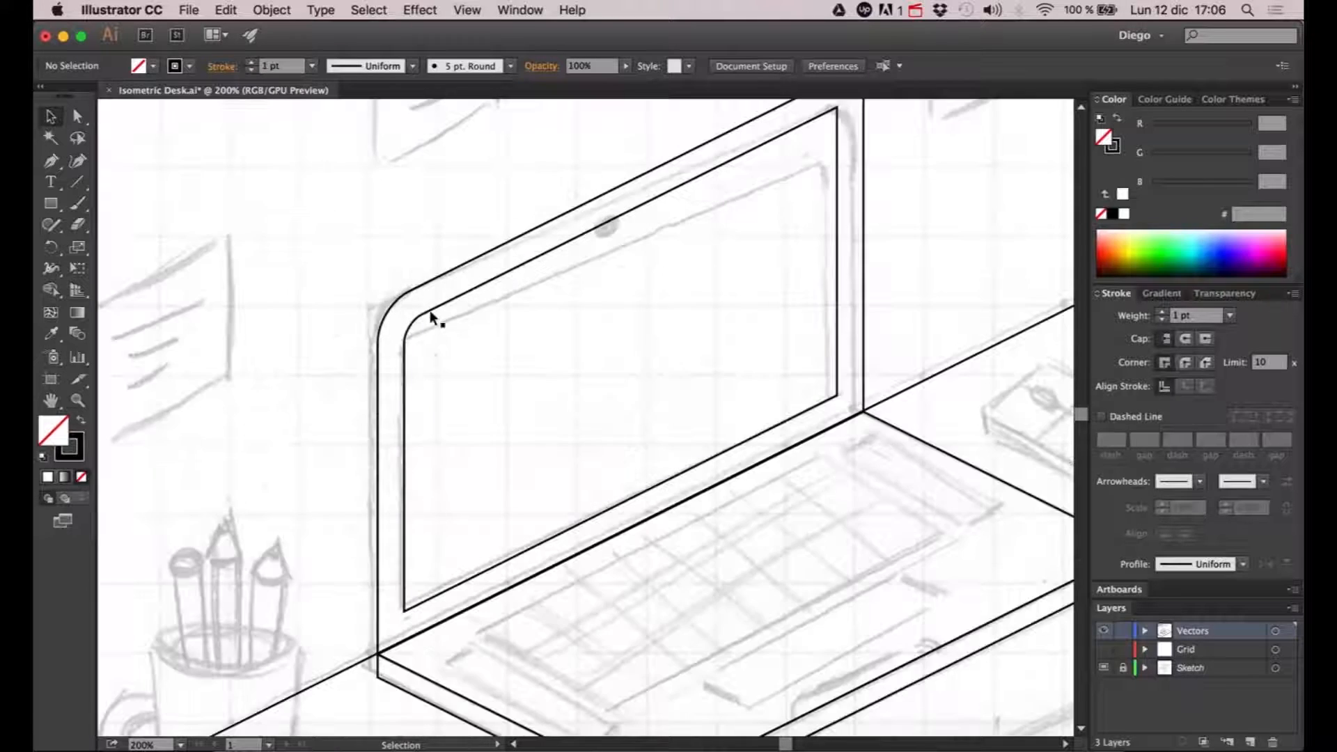
{"action": "key", "text": "a"}
{"action": "left_click_drag", "start_coordinate": [429, 310], "coordinate": [421, 315]}
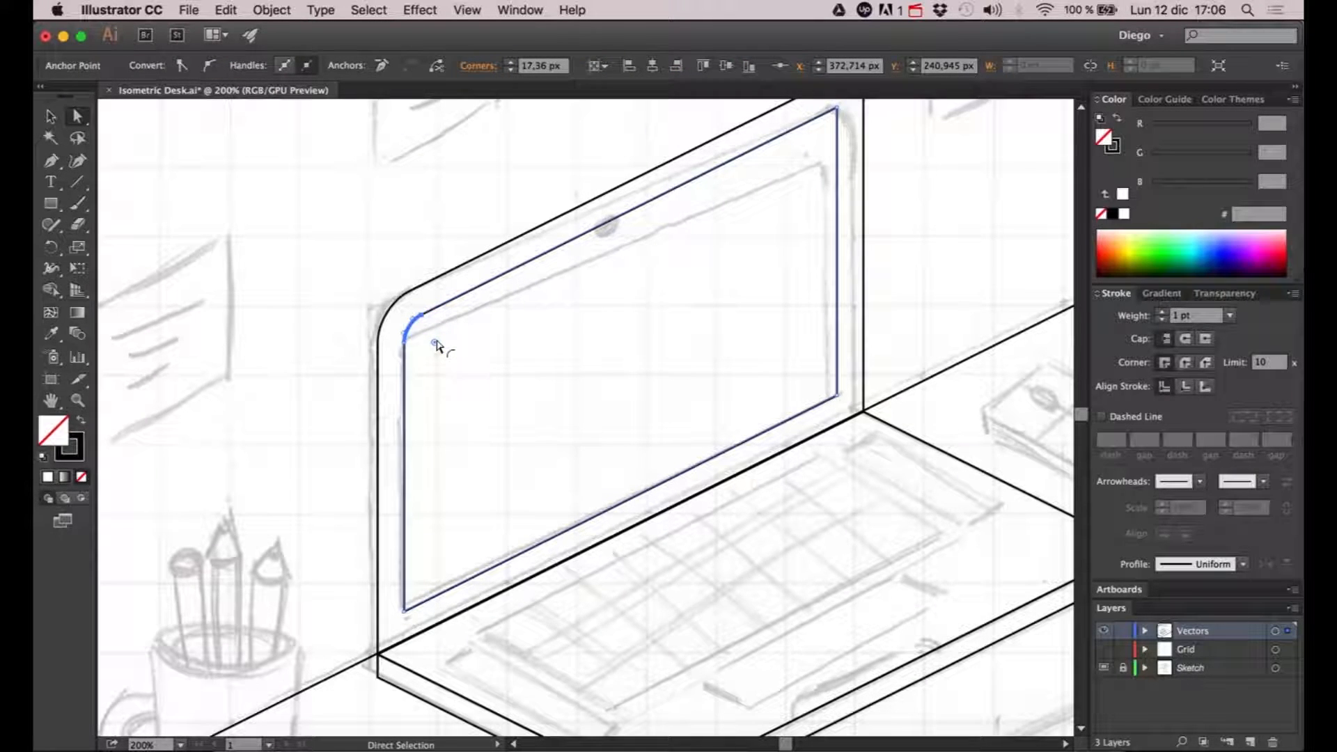
{"action": "left_click_drag", "start_coordinate": [434, 346], "coordinate": [230, 268]}
{"action": "left_click", "coordinate": [346, 263]}
- Isolate the laptop base group for editing
{"action": "left_click_drag", "start_coordinate": [376, 257], "coordinate": [299, 320]}
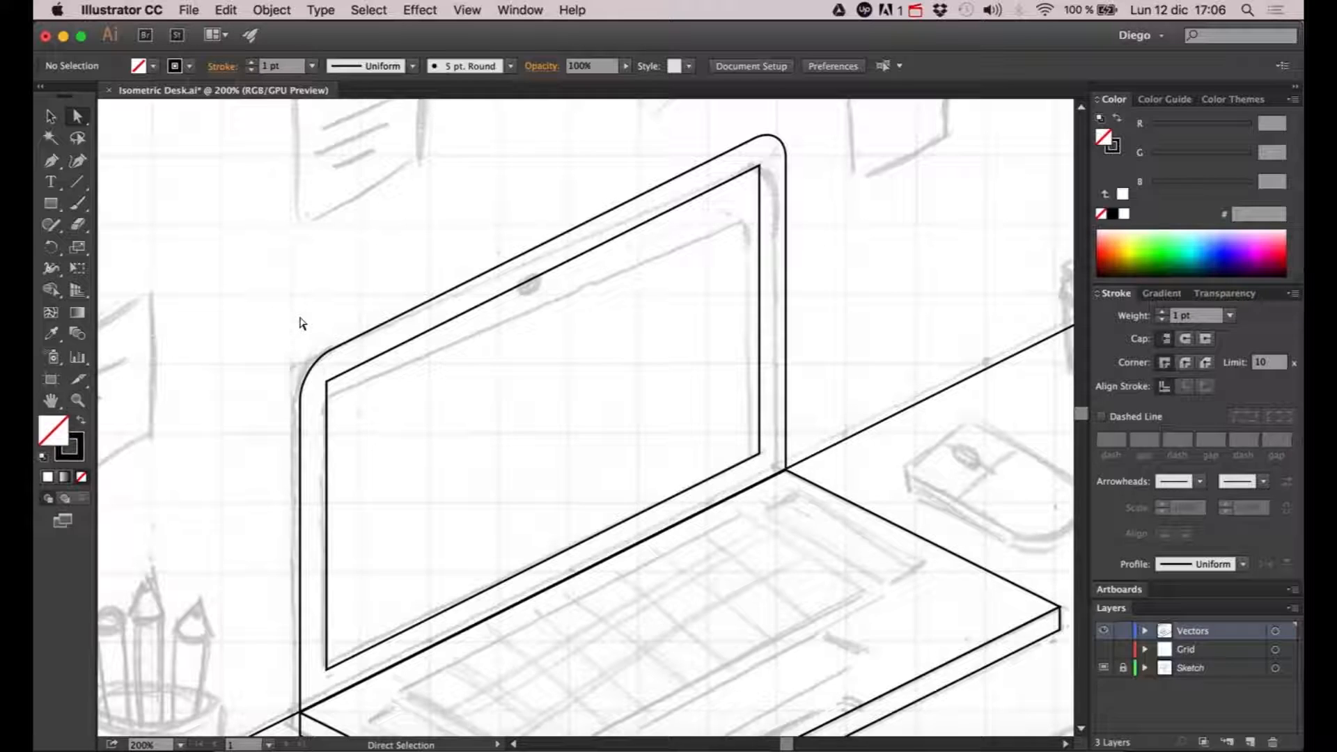
{"action": "scroll", "coordinate": [302, 324], "scroll_direction": "down", "scroll_amount": 2}
{"action": "left_click_drag", "start_coordinate": [309, 330], "coordinate": [404, 334]}
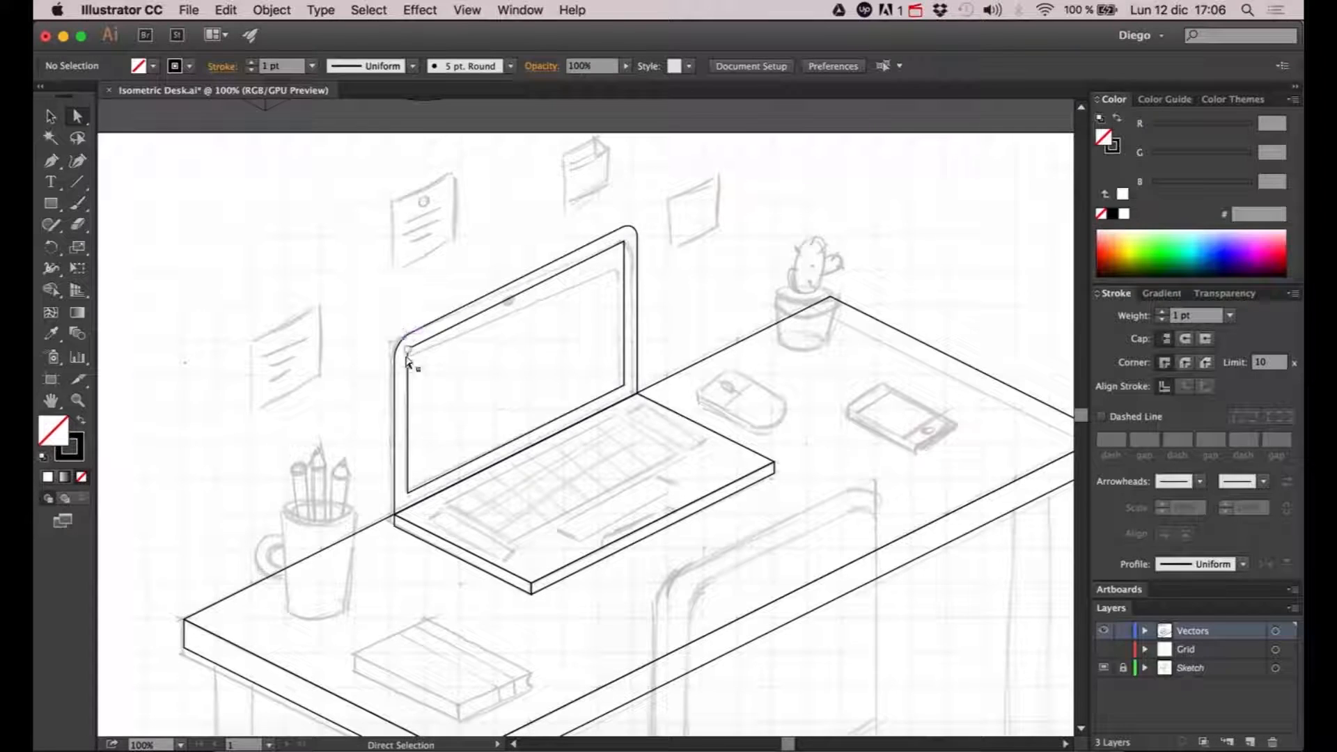
{"action": "left_click_drag", "start_coordinate": [485, 484], "coordinate": [473, 460]}
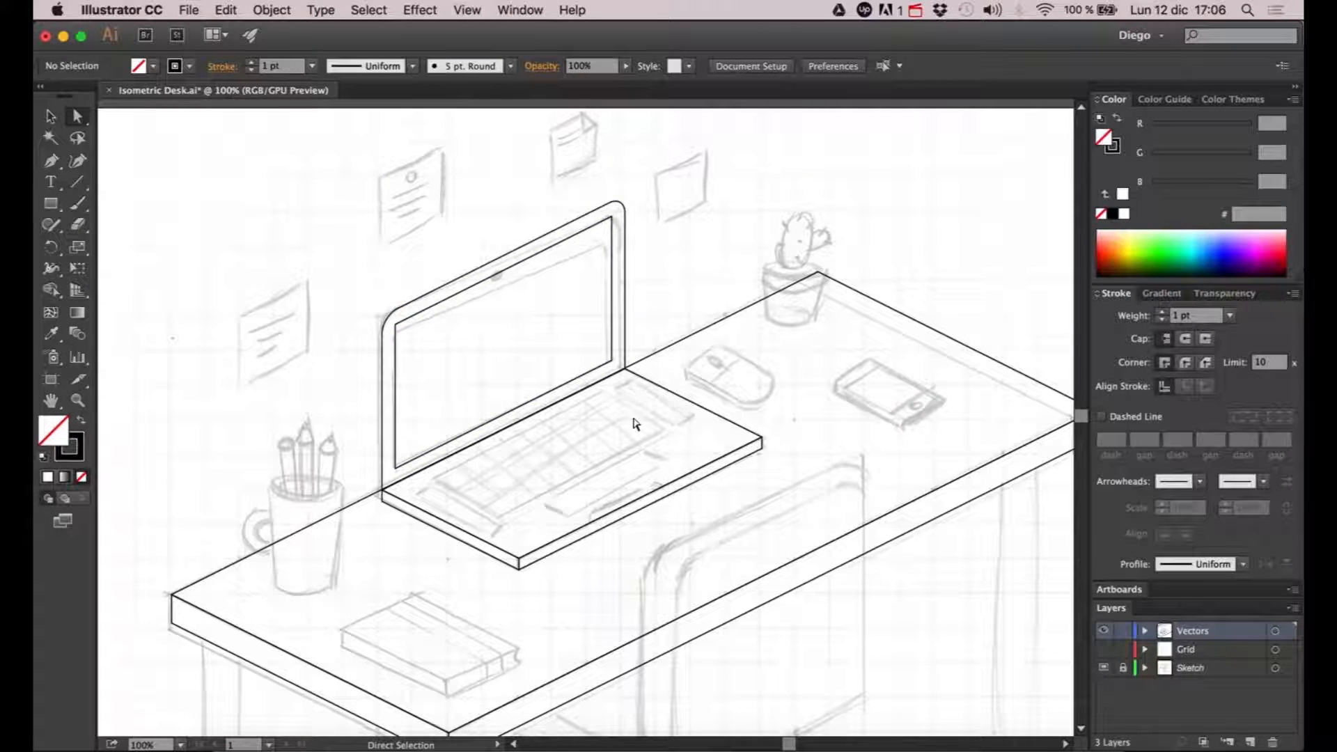
{"action": "key", "text": "v"}
{"action": "left_click", "coordinate": [664, 391]}
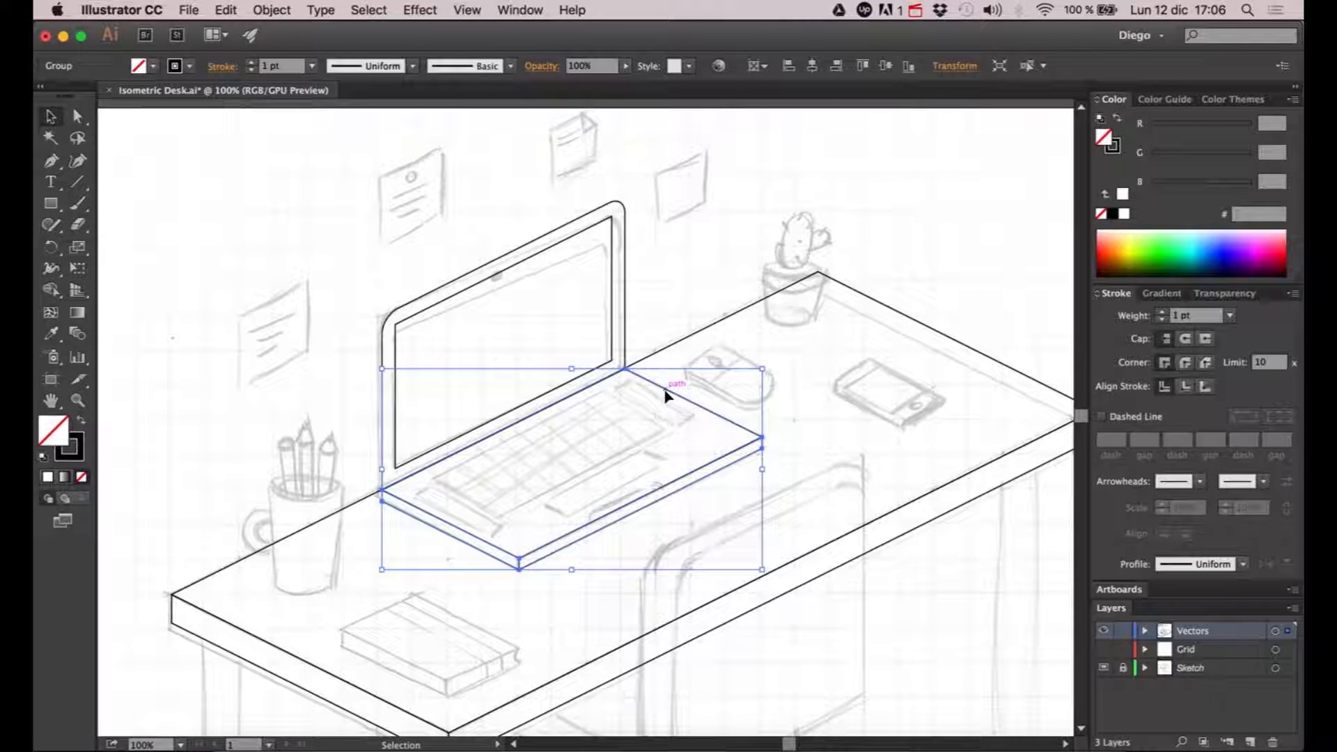
{"action": "double_click", "coordinate": [665, 390]}
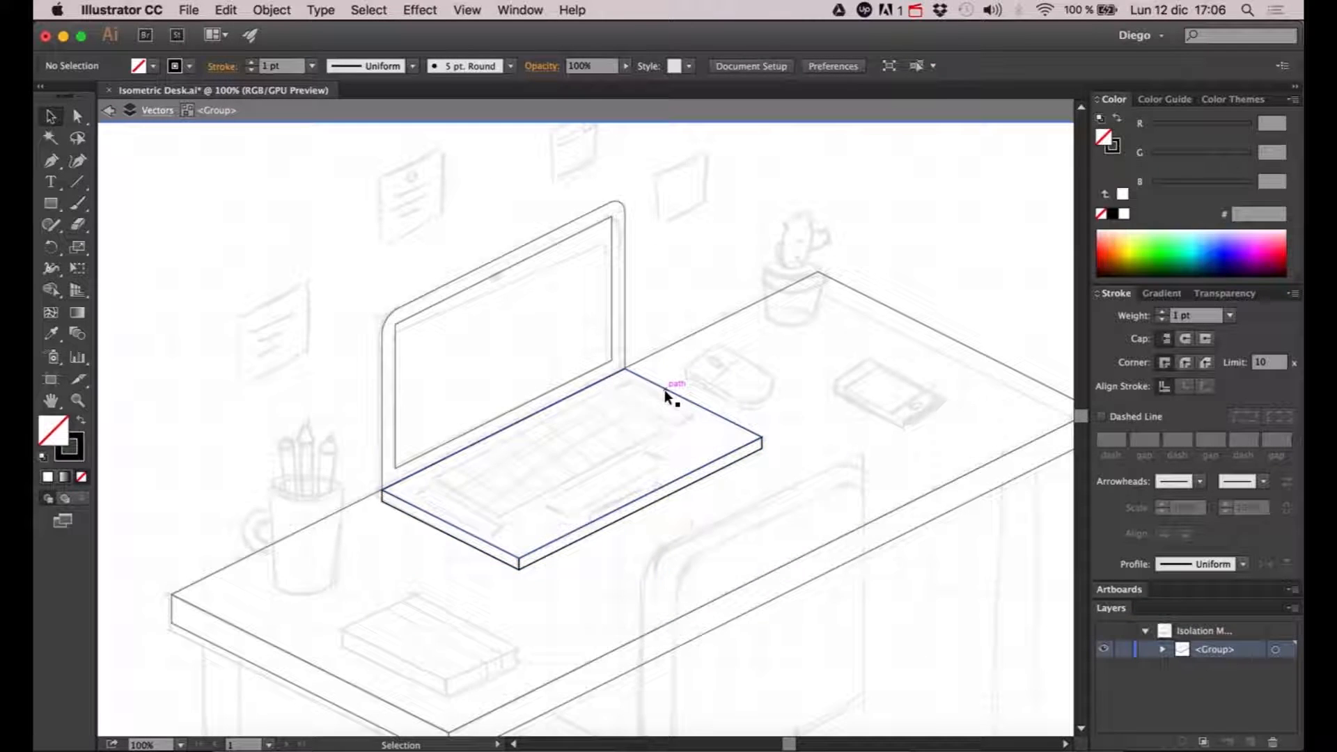
- Offset the top face of the laptop base by -20 px with miter joins to create the keyboard outline
{"action": "scroll", "coordinate": [557, 432], "scroll_direction": "down", "scroll_amount": 2}
{"action": "scroll", "coordinate": [557, 432], "scroll_direction": "left", "scroll_amount": 3}
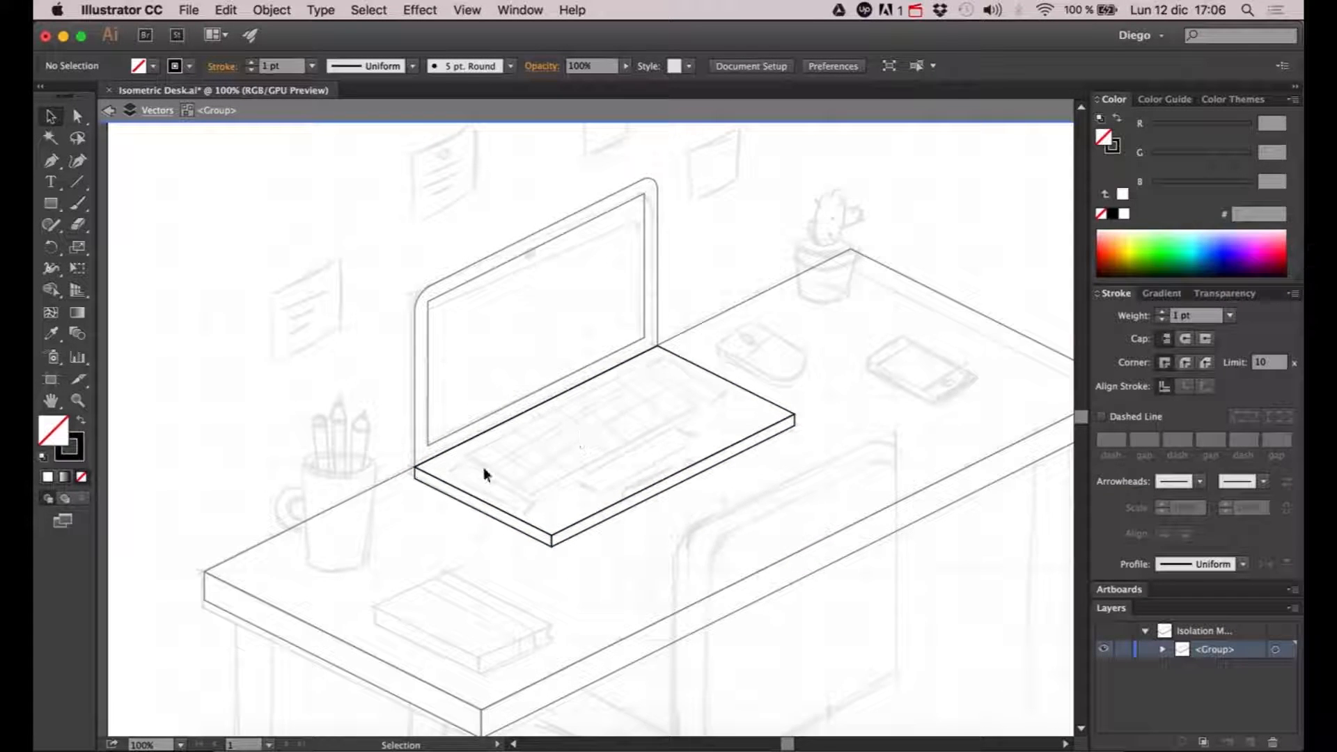
{"action": "scroll", "coordinate": [716, 373], "scroll_direction": "up", "scroll_amount": 1}
{"action": "left_click", "coordinate": [716, 373]}
{"action": "scroll", "coordinate": [606, 397], "scroll_direction": "down", "scroll_amount": 2}
{"action": "scroll", "coordinate": [606, 397], "scroll_direction": "left", "scroll_amount": 3}
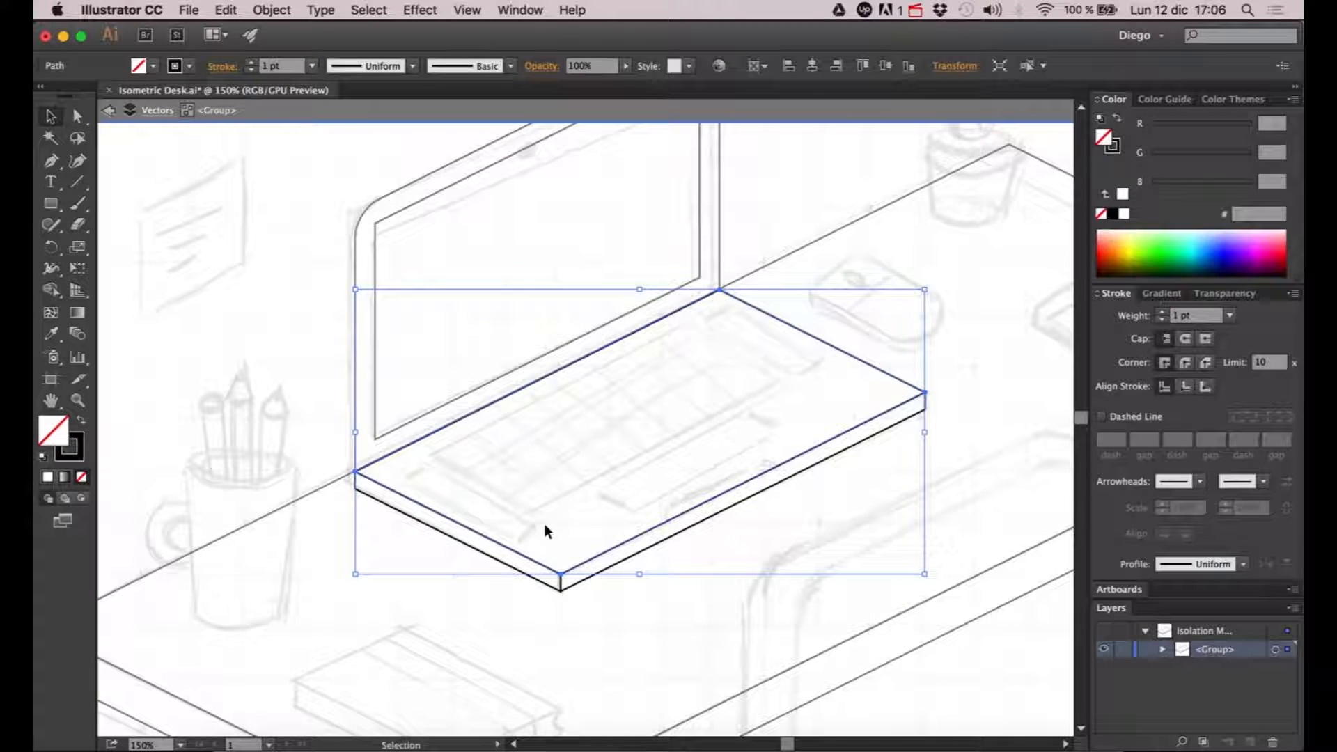
{"action": "left_click", "coordinate": [272, 10]}
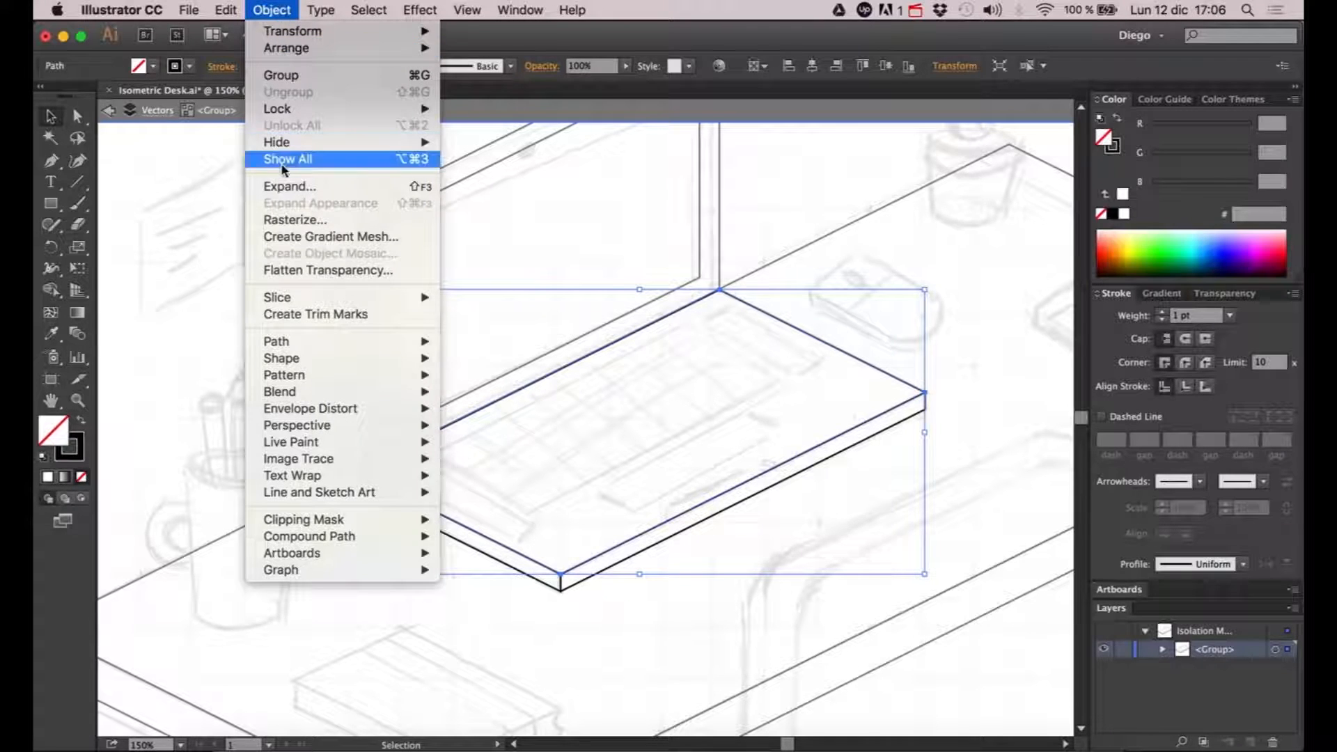
{"action": "mouse_move", "coordinate": [289, 345]}
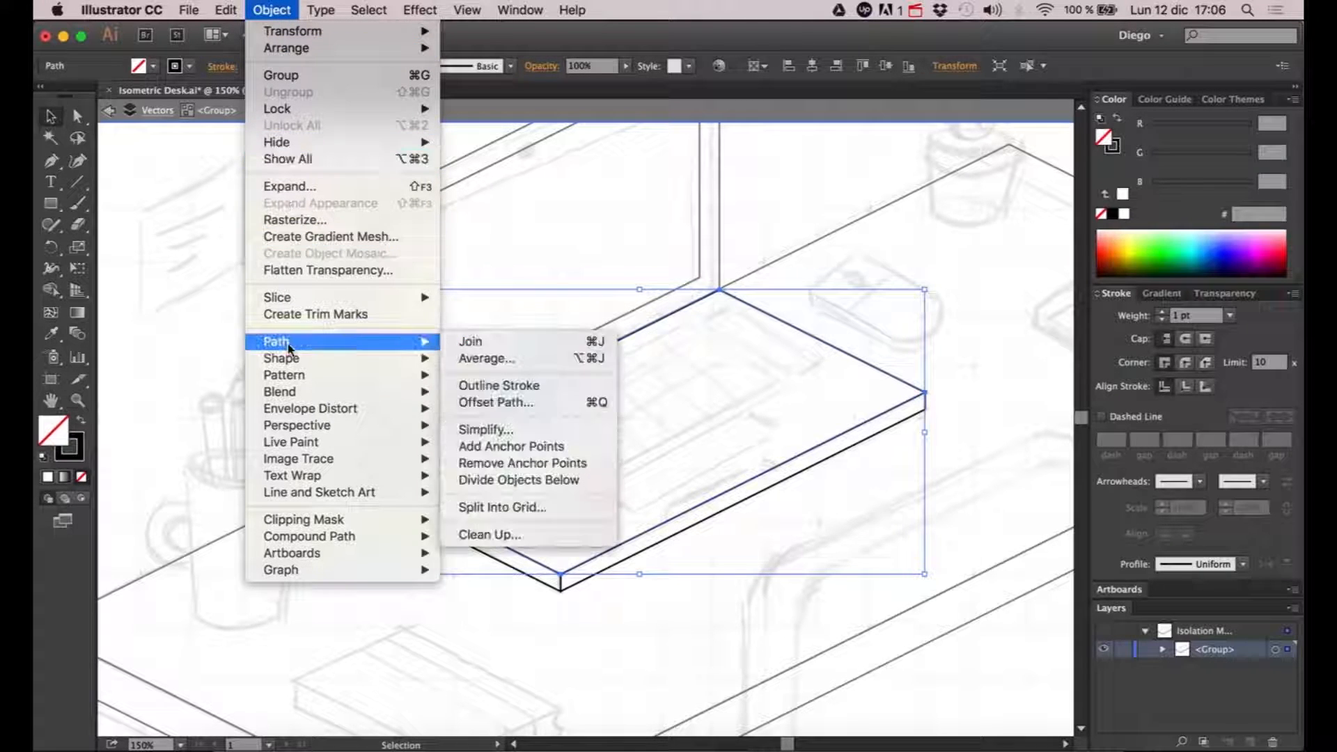
{"action": "left_click", "coordinate": [492, 402]}
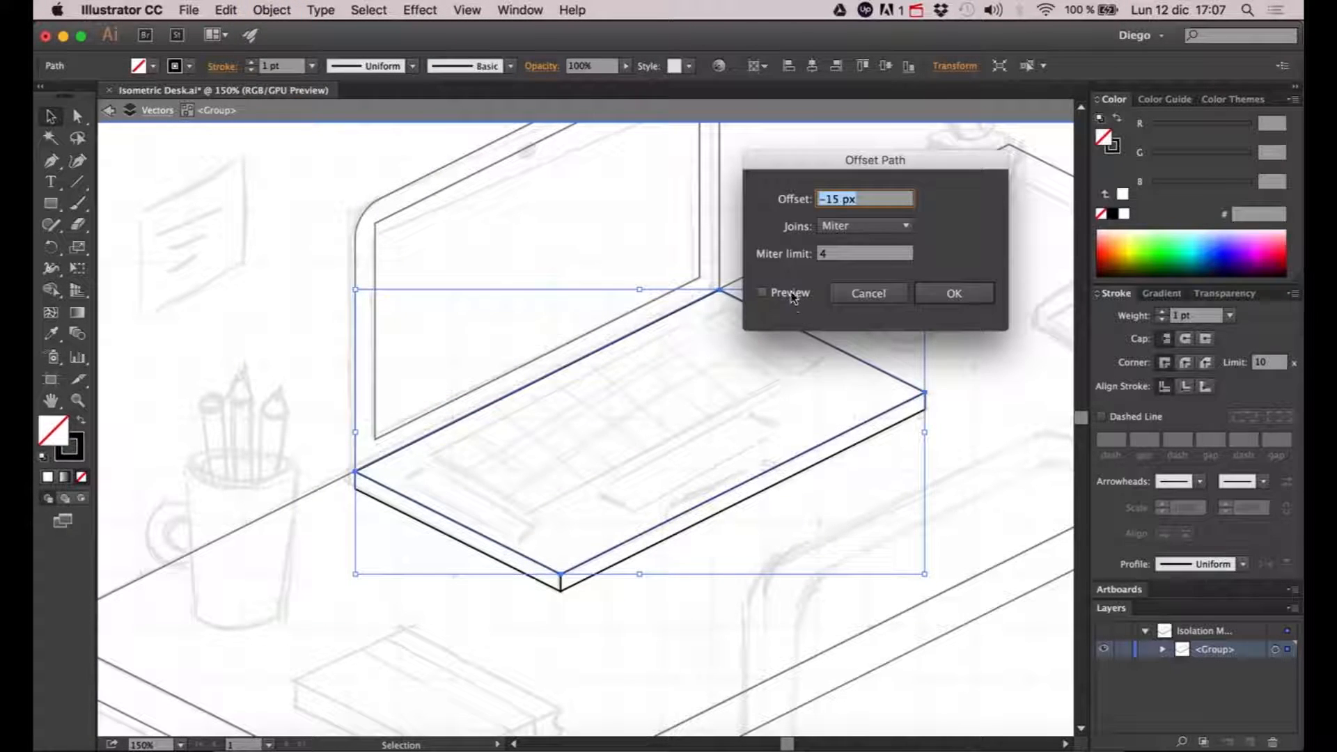
{"action": "left_click", "coordinate": [764, 293]}
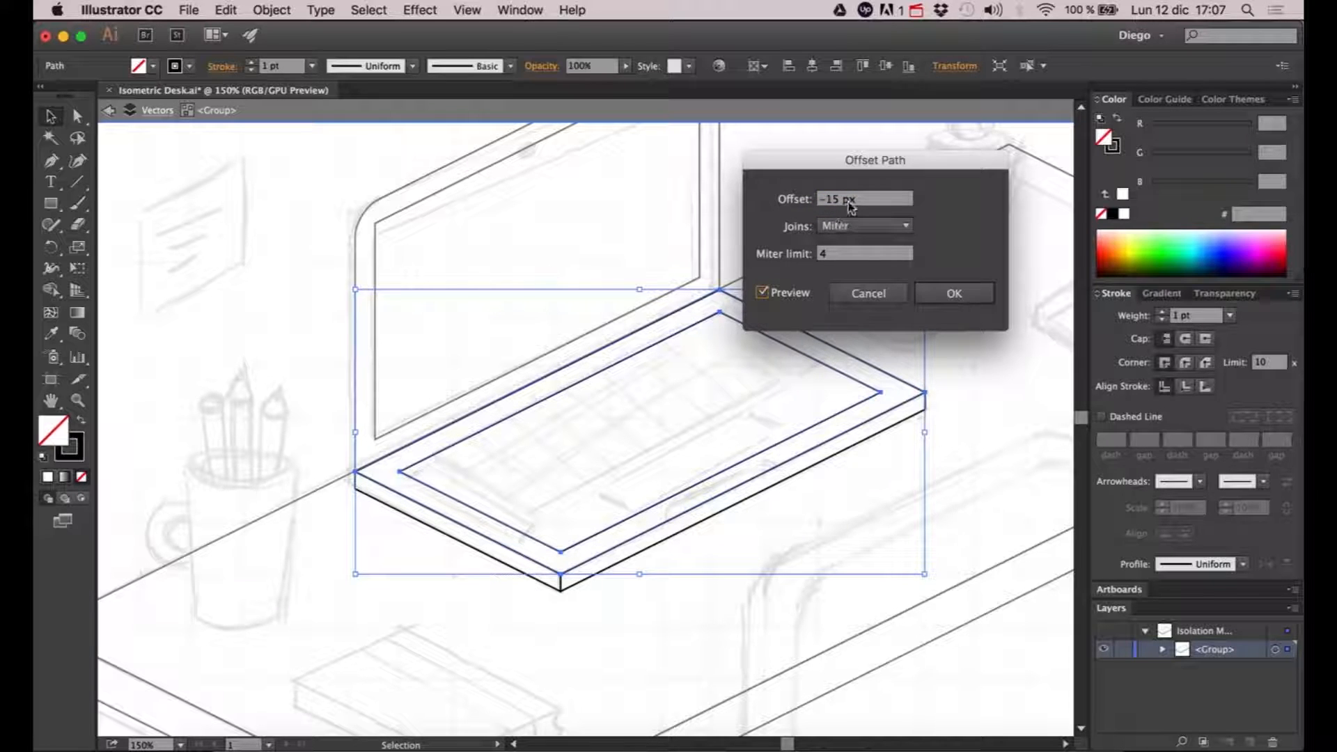
{"action": "left_click", "coordinate": [830, 199]}
{"action": "type", "text": "10"}
{"action": "key", "text": "BackSpace"}
{"action": "key", "text": "BackSpace"}
{"action": "type", "text": "20"}
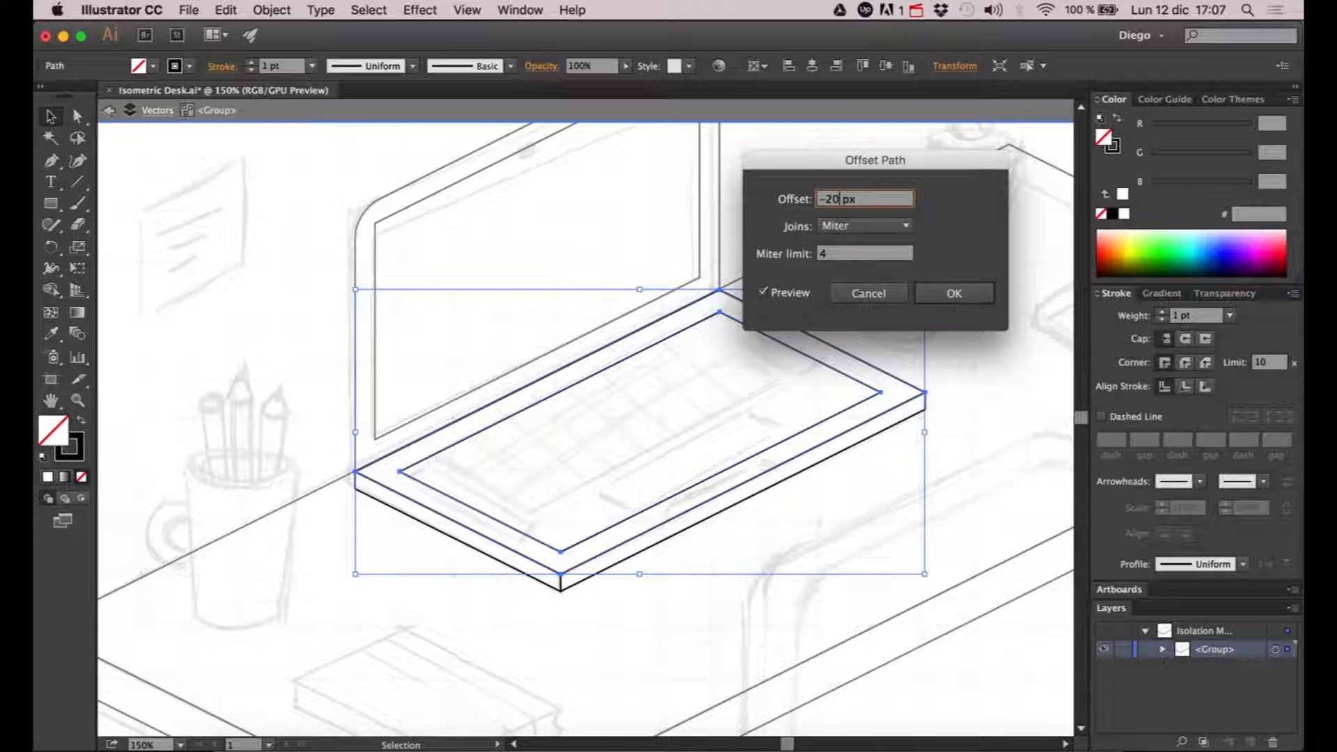
{"action": "left_click", "coordinate": [770, 293]}
{"action": "left_click", "coordinate": [770, 294]}
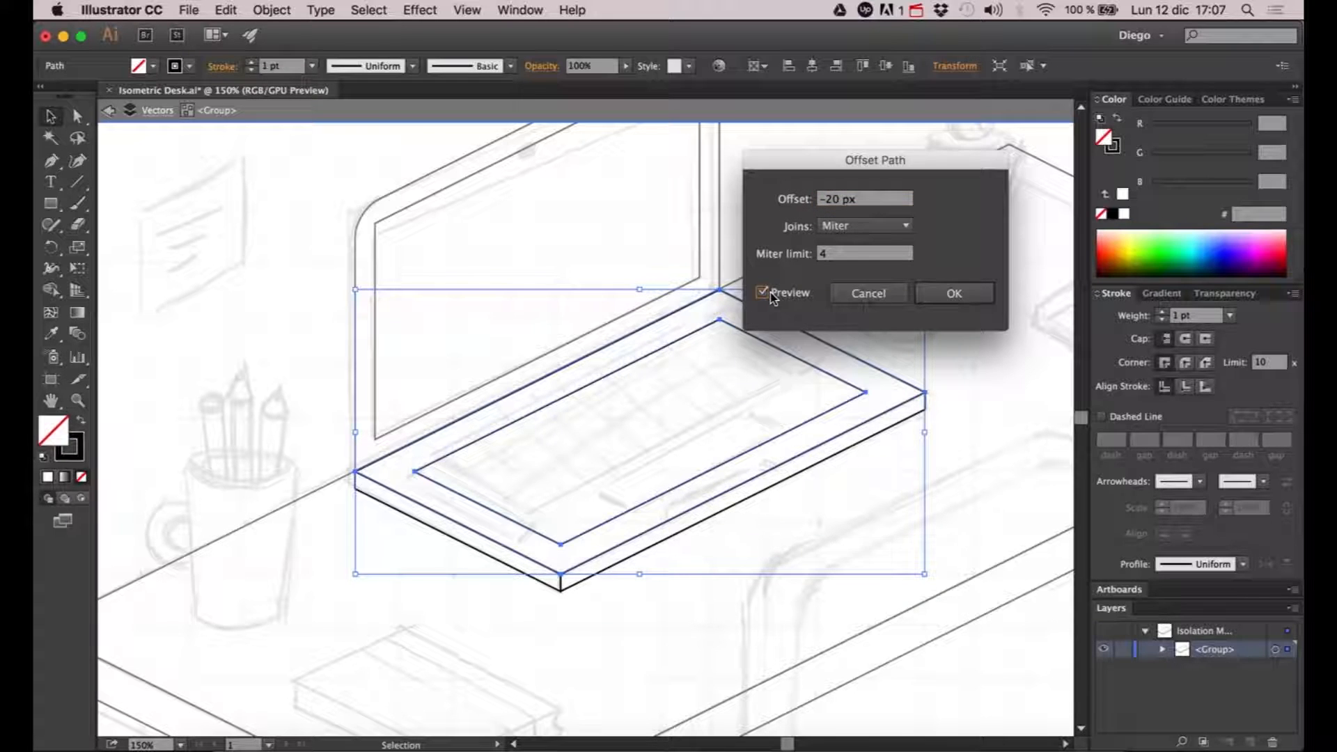
{"action": "left_click", "coordinate": [976, 299]}
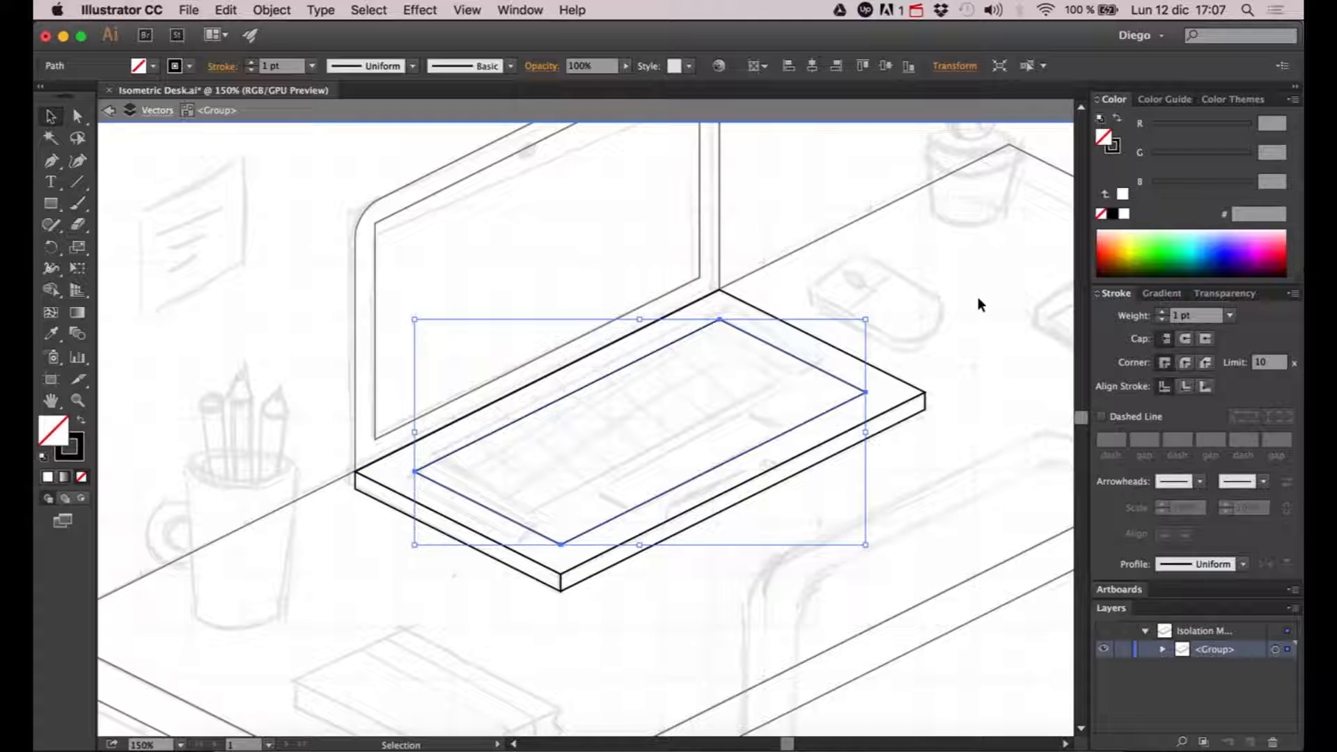
{"action": "left_click", "coordinate": [976, 295]}
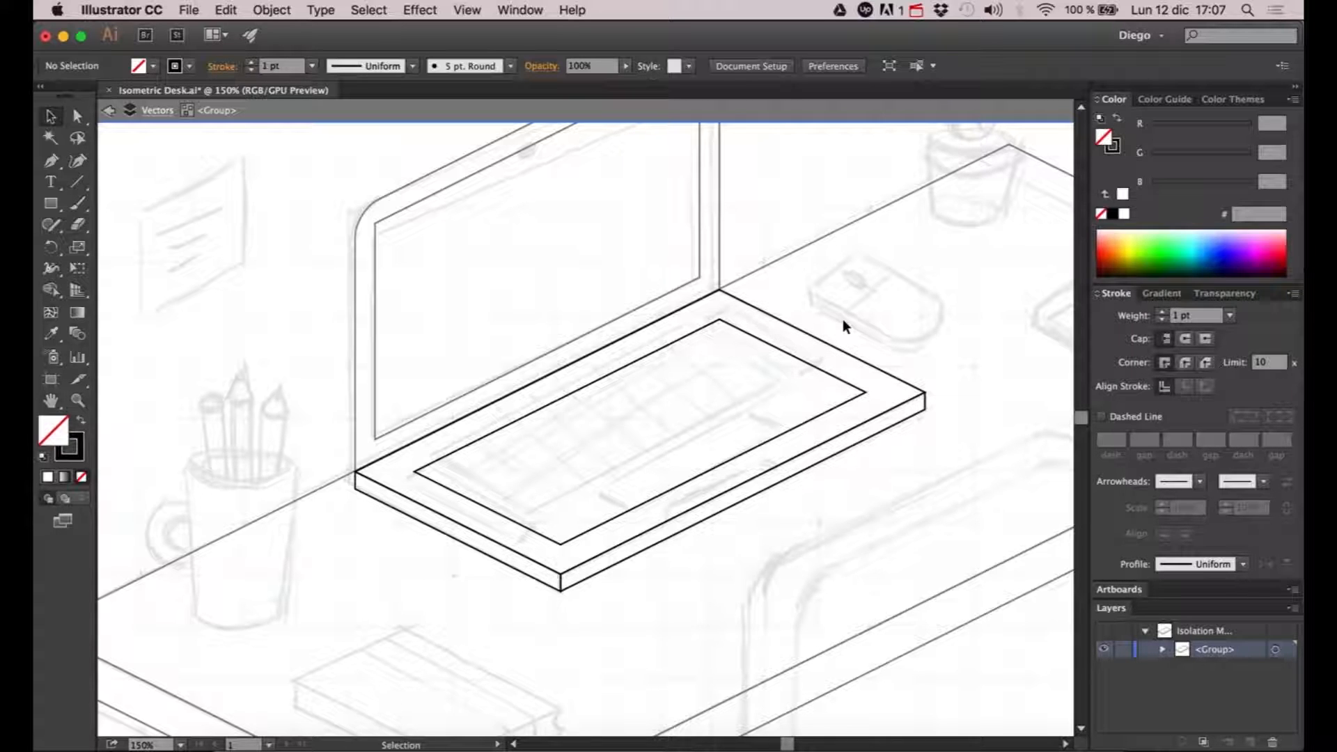
- Nudge the keyboard outline left and up to line up with the sketched keyboard's rear edge
{"action": "scroll", "coordinate": [518, 417], "scroll_direction": "up", "scroll_amount": 1}
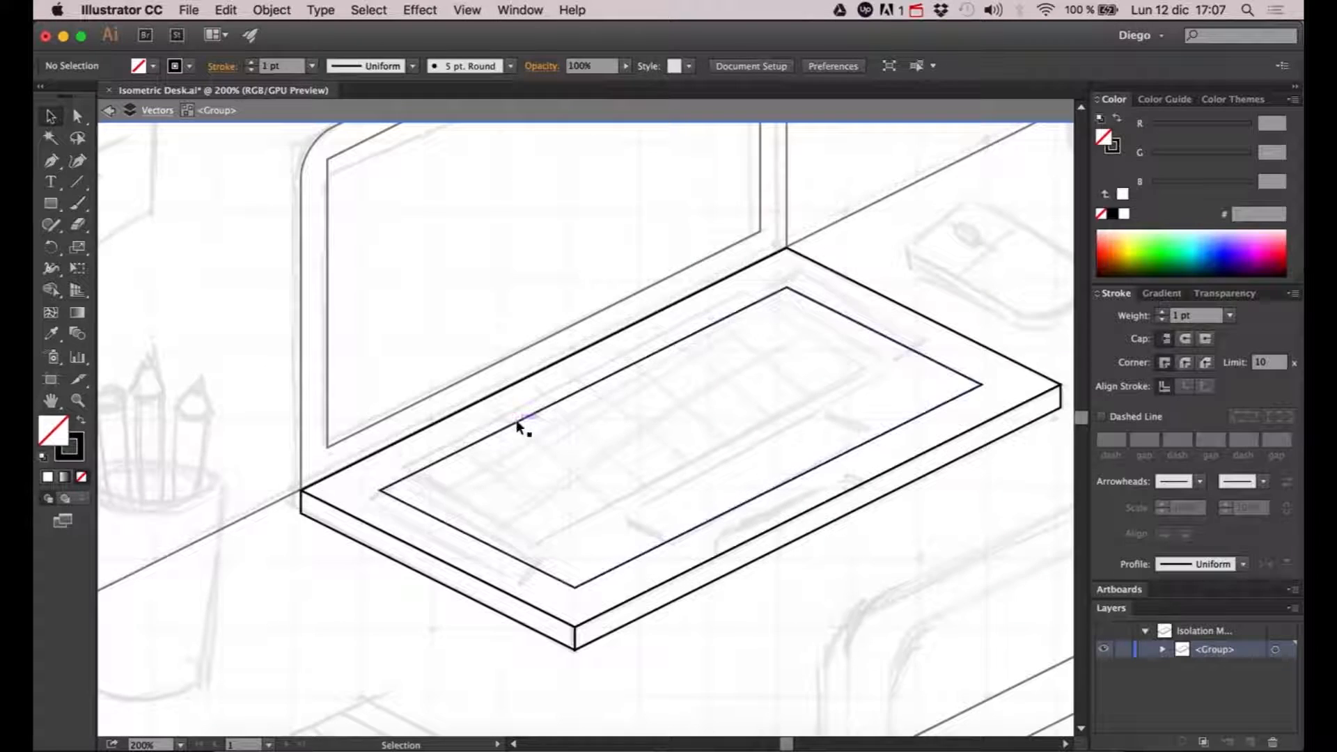
{"action": "left_click", "coordinate": [517, 421]}
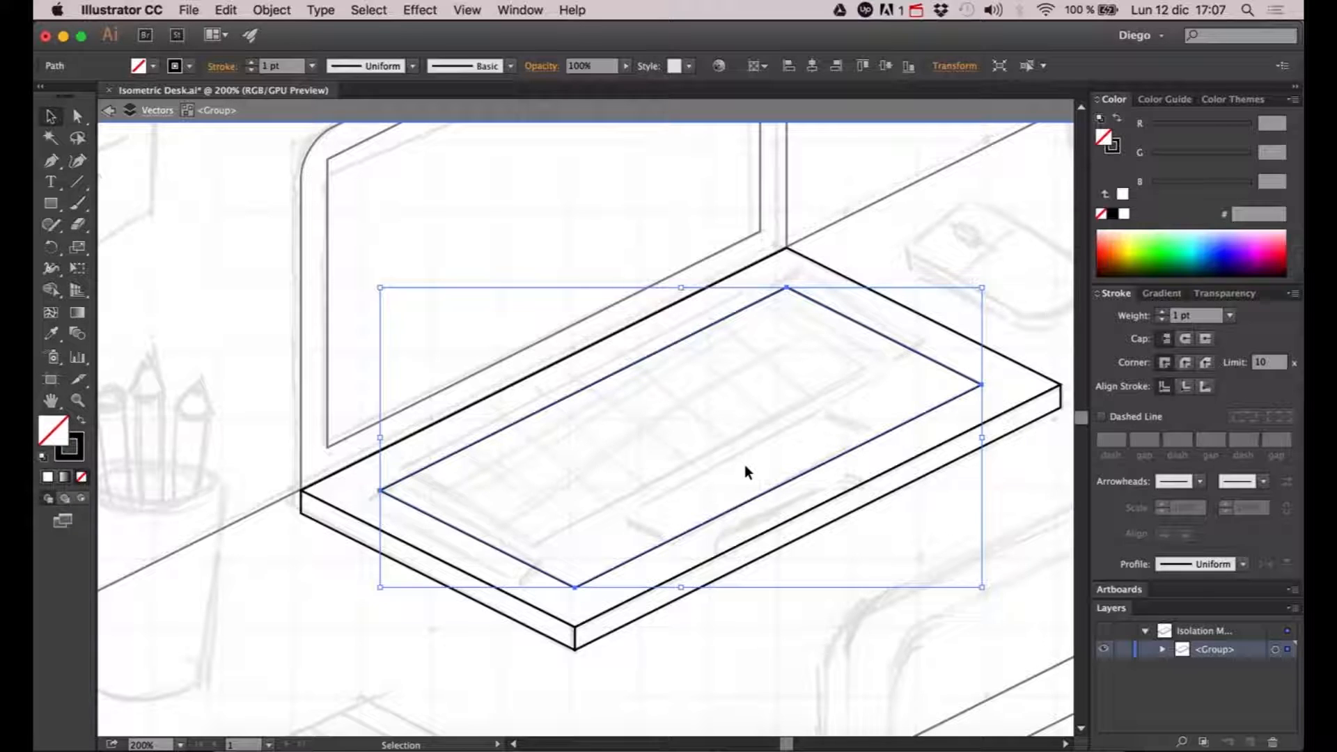
{"action": "key", "text": "Left"}
{"action": "key", "text": "Left"}
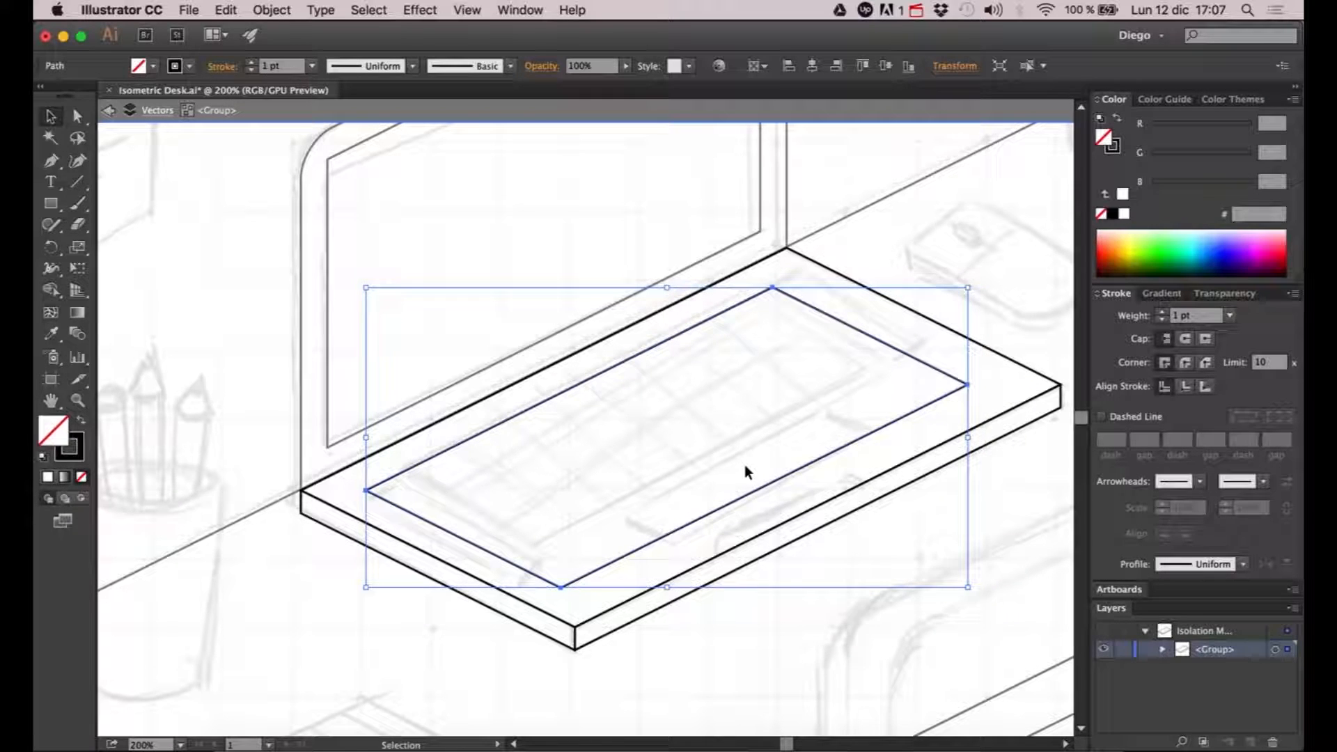
{"action": "key", "text": "Up"}
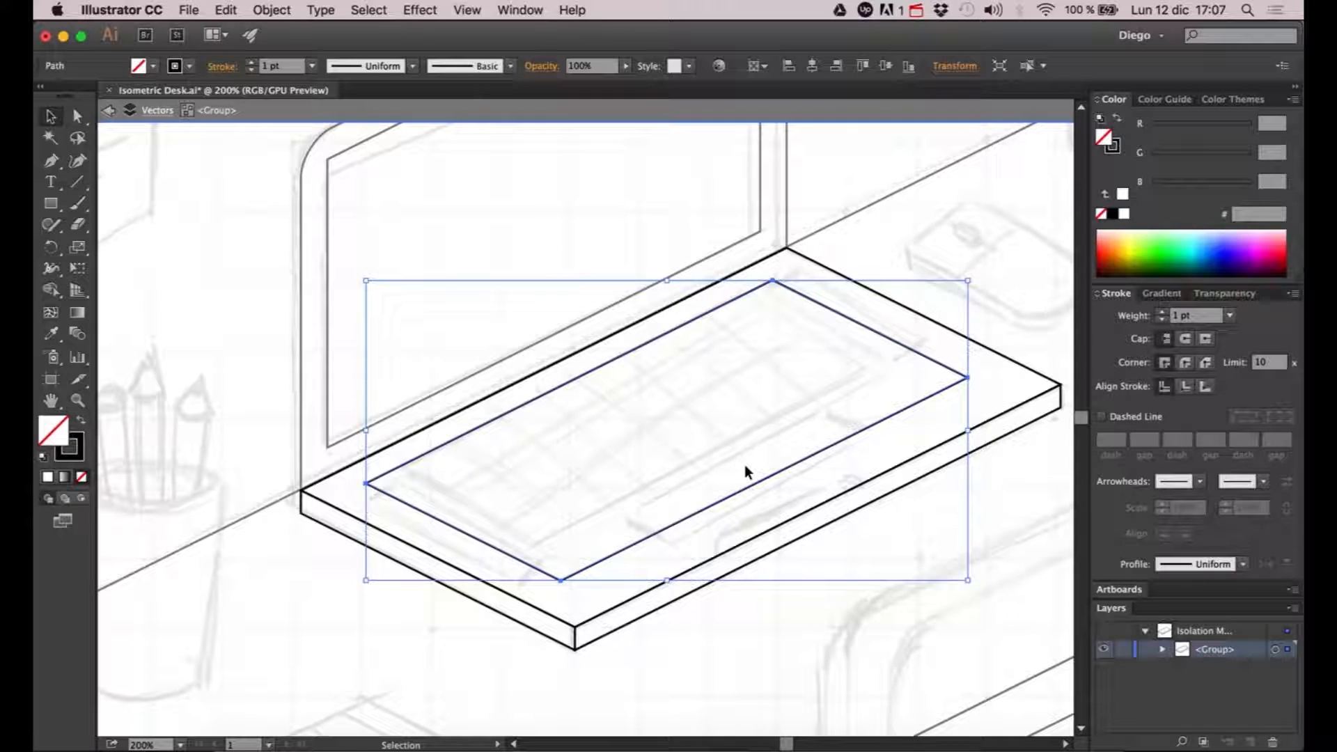
{"action": "left_click", "coordinate": [941, 227]}
- Shift the two front corner points of the keyboard outline back along the isometric side edges toward the sketched keyboard
{"action": "left_click_drag", "start_coordinate": [949, 277], "coordinate": [898, 259]}
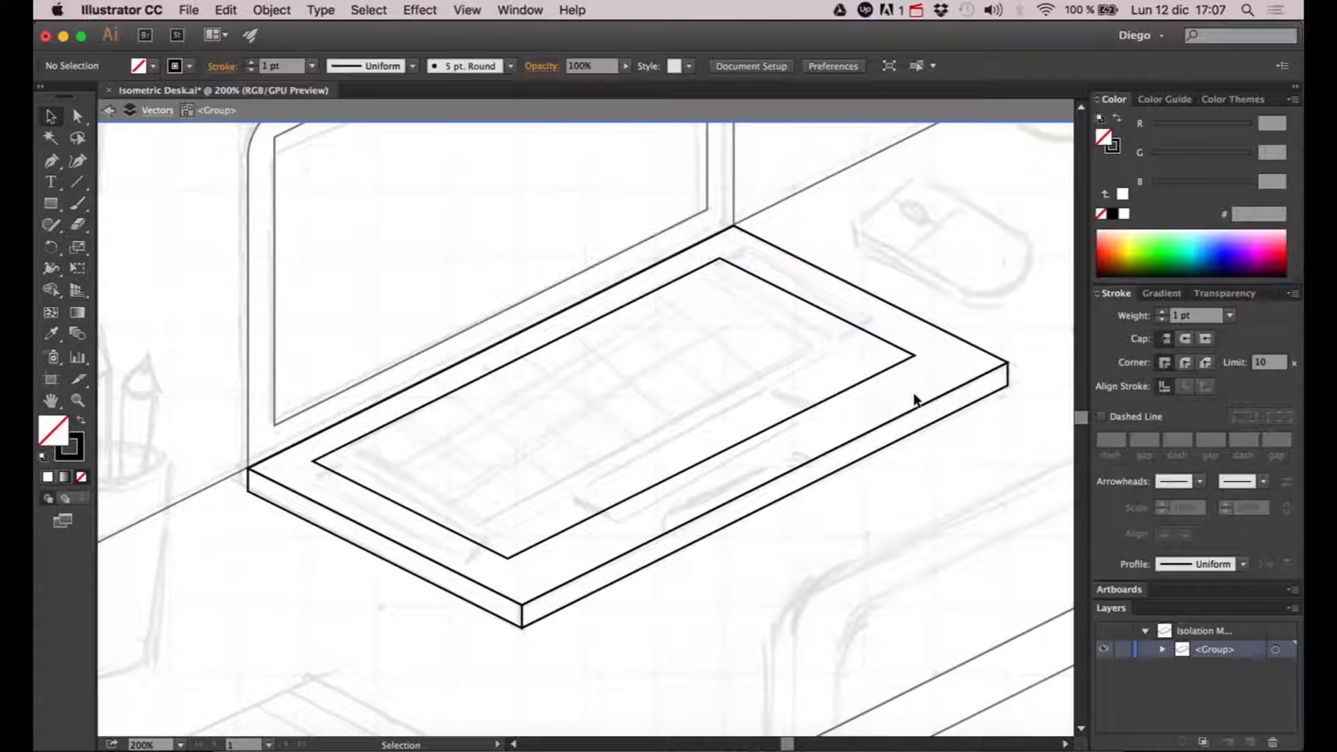
{"action": "key", "text": "a"}
{"action": "left_click", "coordinate": [913, 356]}
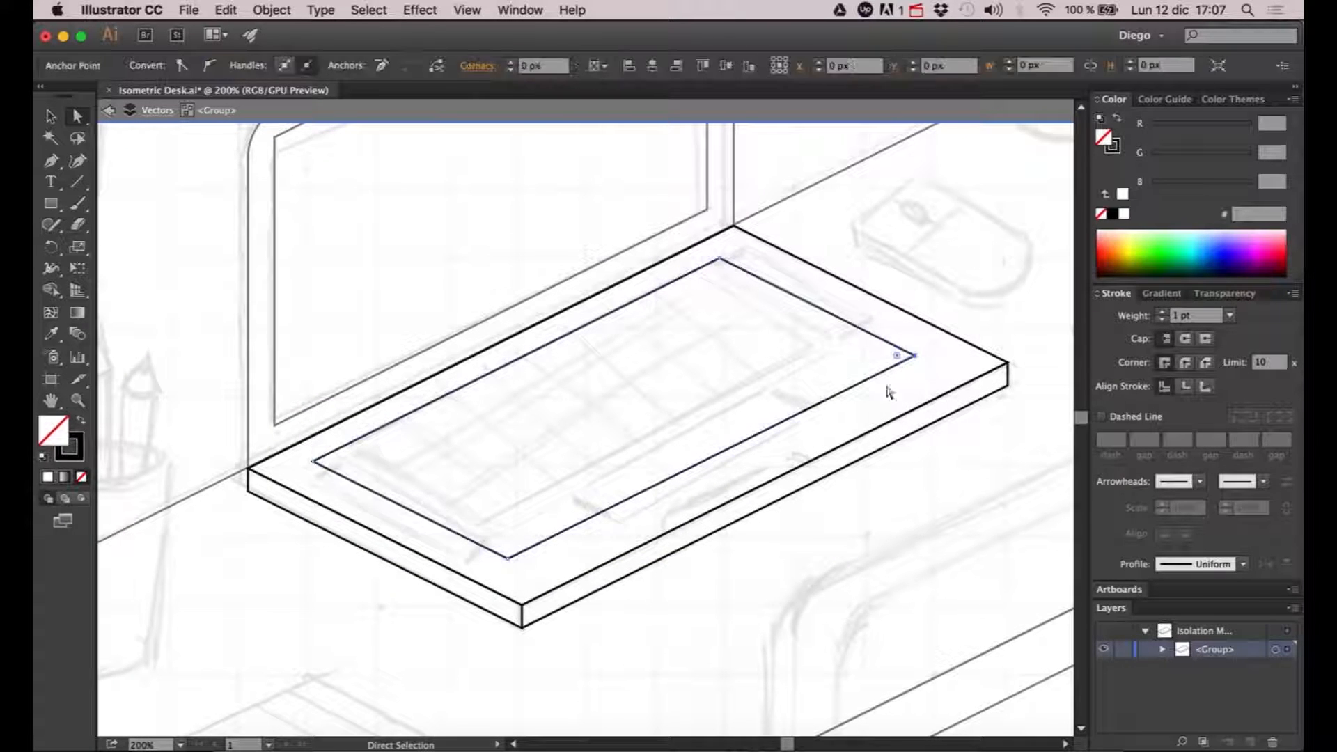
{"action": "left_click", "coordinate": [507, 559], "text": "shift"}
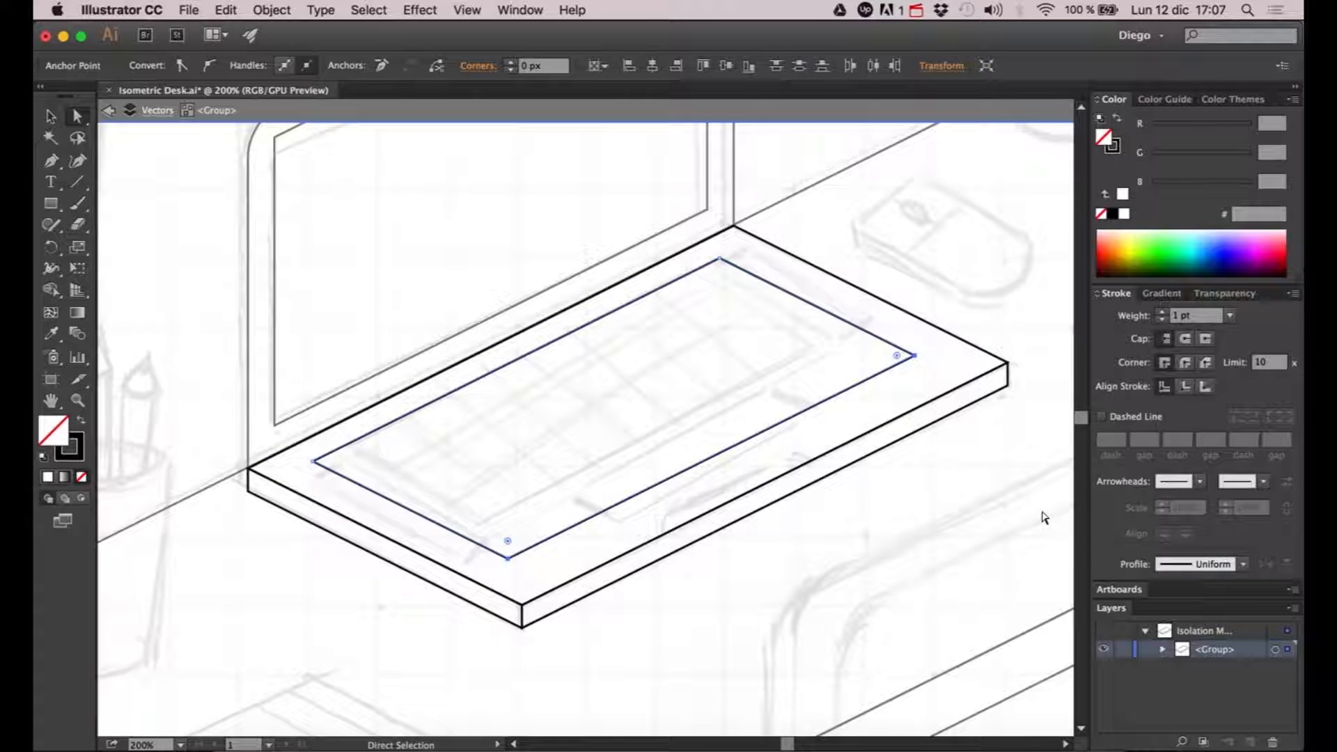
{"action": "key", "text": "Left"}
{"action": "key", "text": "Left"}
{"action": "key", "text": "Left"}
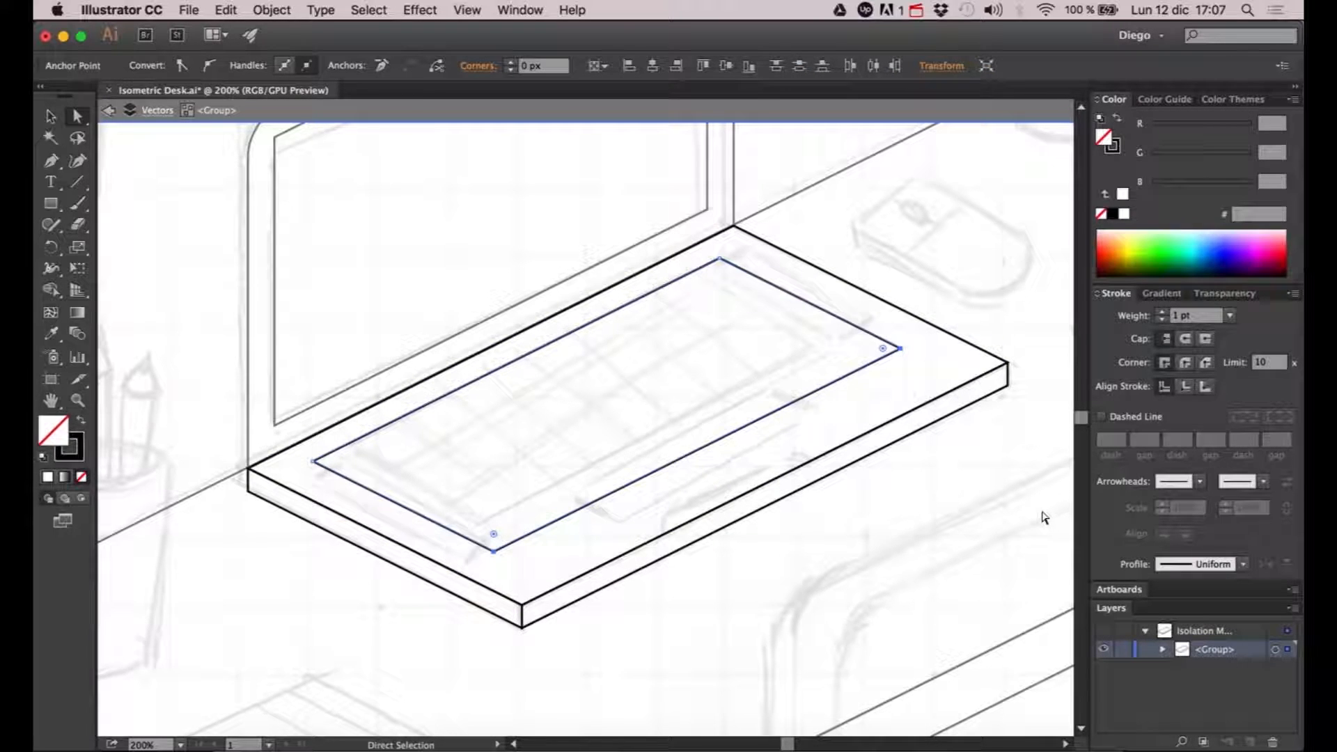
{"action": "key", "text": "Left"}
{"action": "key", "text": "Left"}
{"action": "key", "text": "Left"}
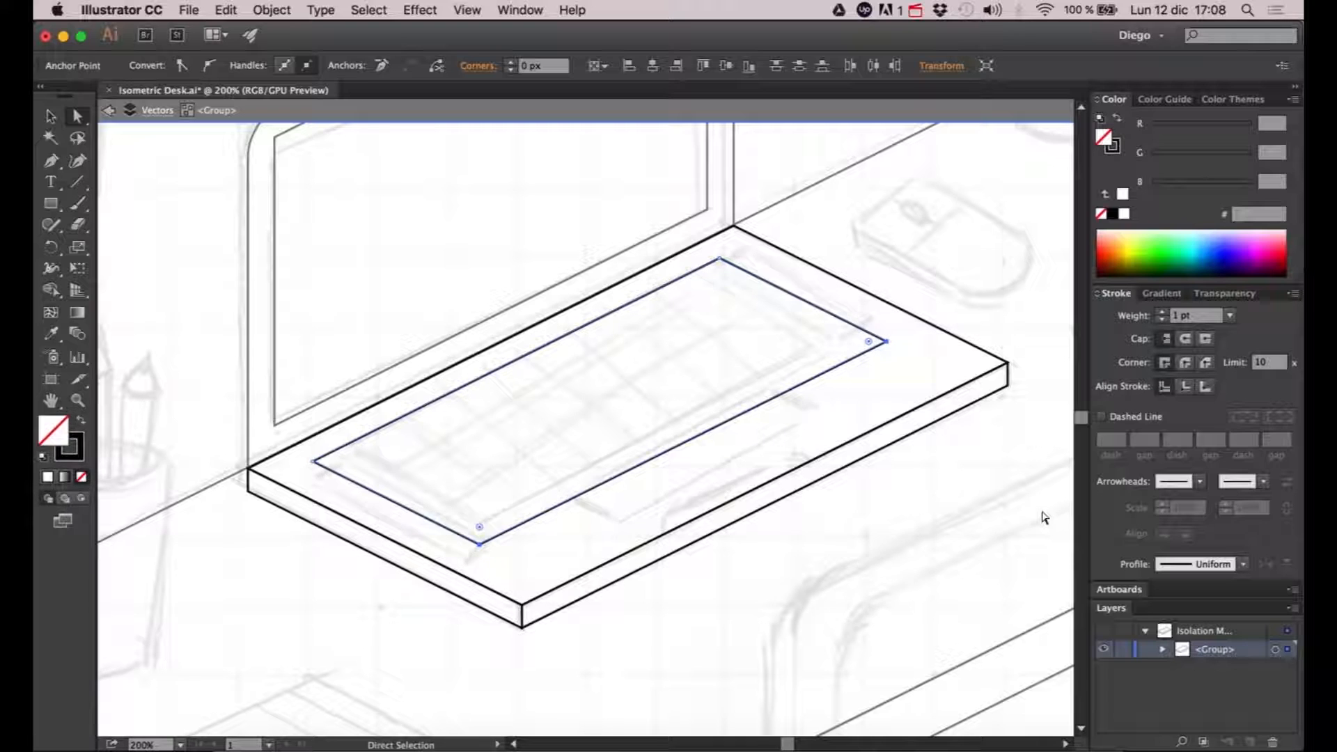
- Move the keyboard outline's front edge further back along the isometric side edges to match the front of the sketched keyboard
{"action": "key", "text": "Left"}
{"action": "key", "text": "Left"}
{"action": "key", "text": "Left"}
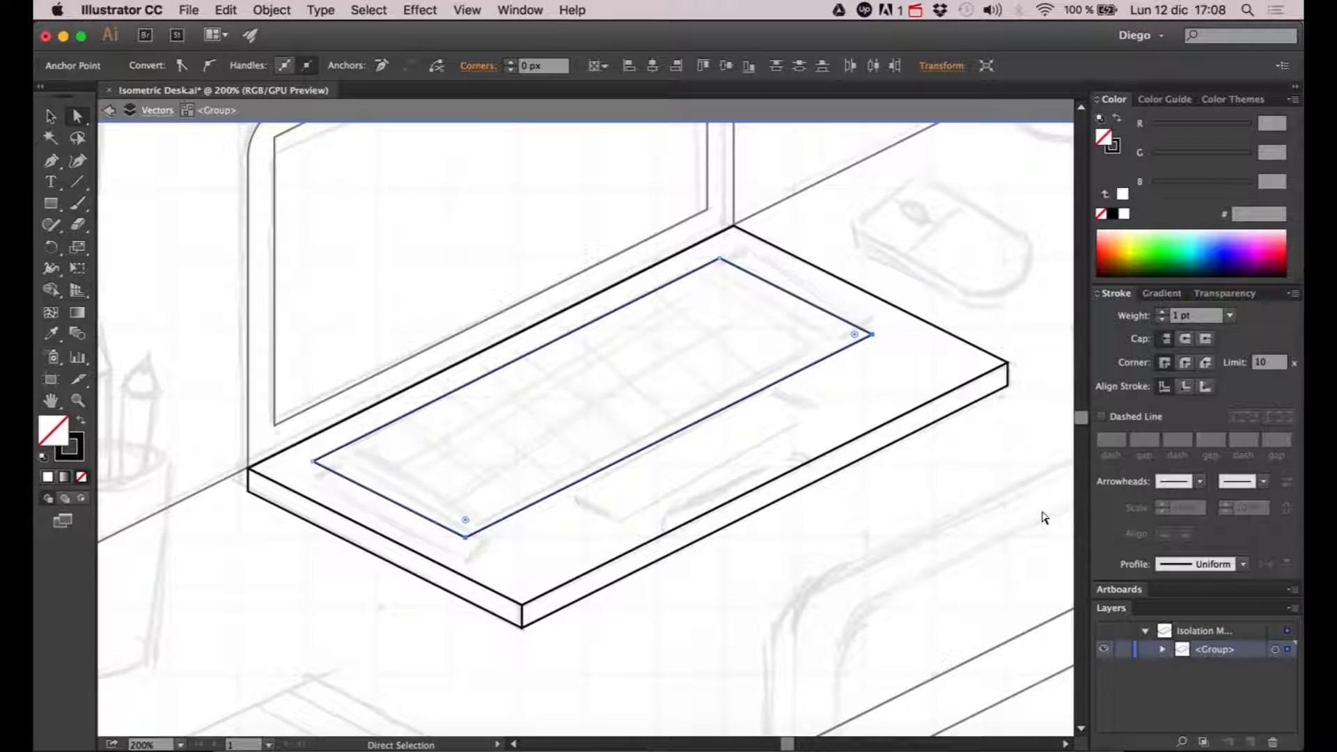
{"action": "key", "text": "Left"}
{"action": "key", "text": "Left"}
{"action": "key", "text": "Left"}
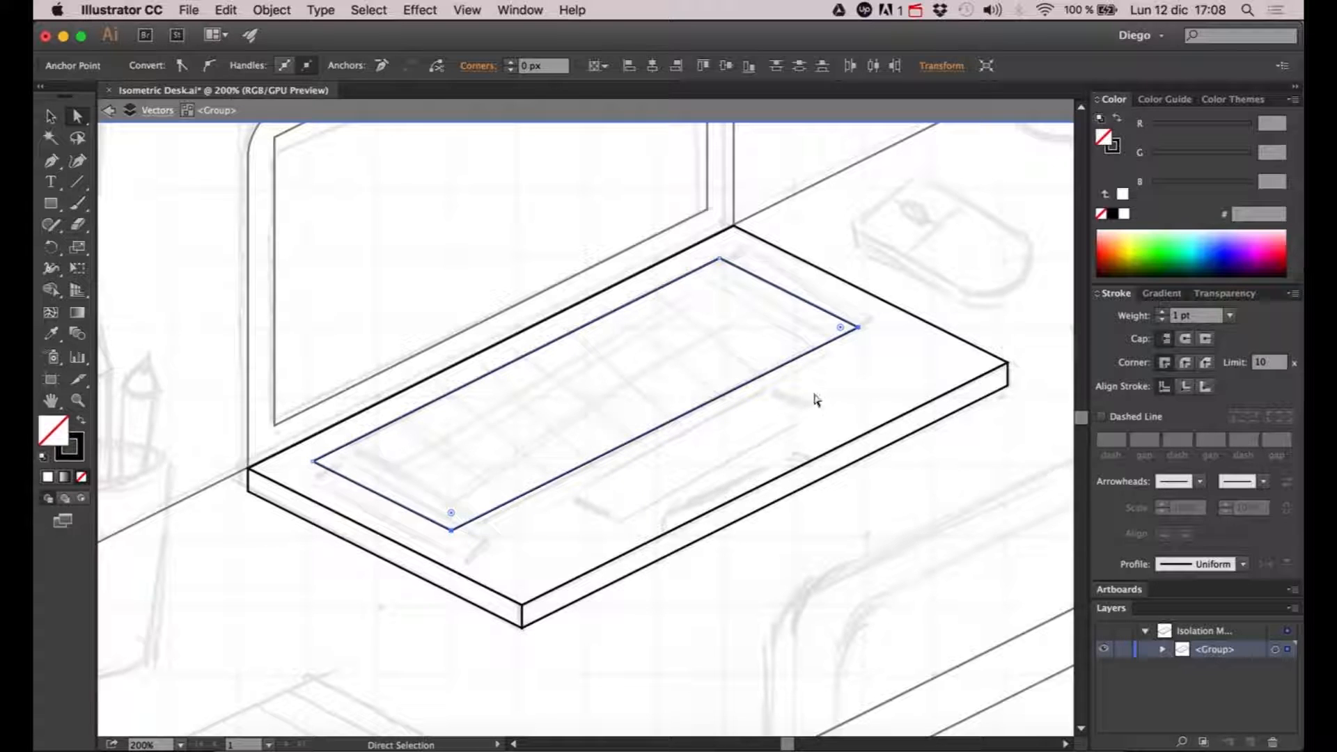
{"action": "left_click", "coordinate": [816, 399]}
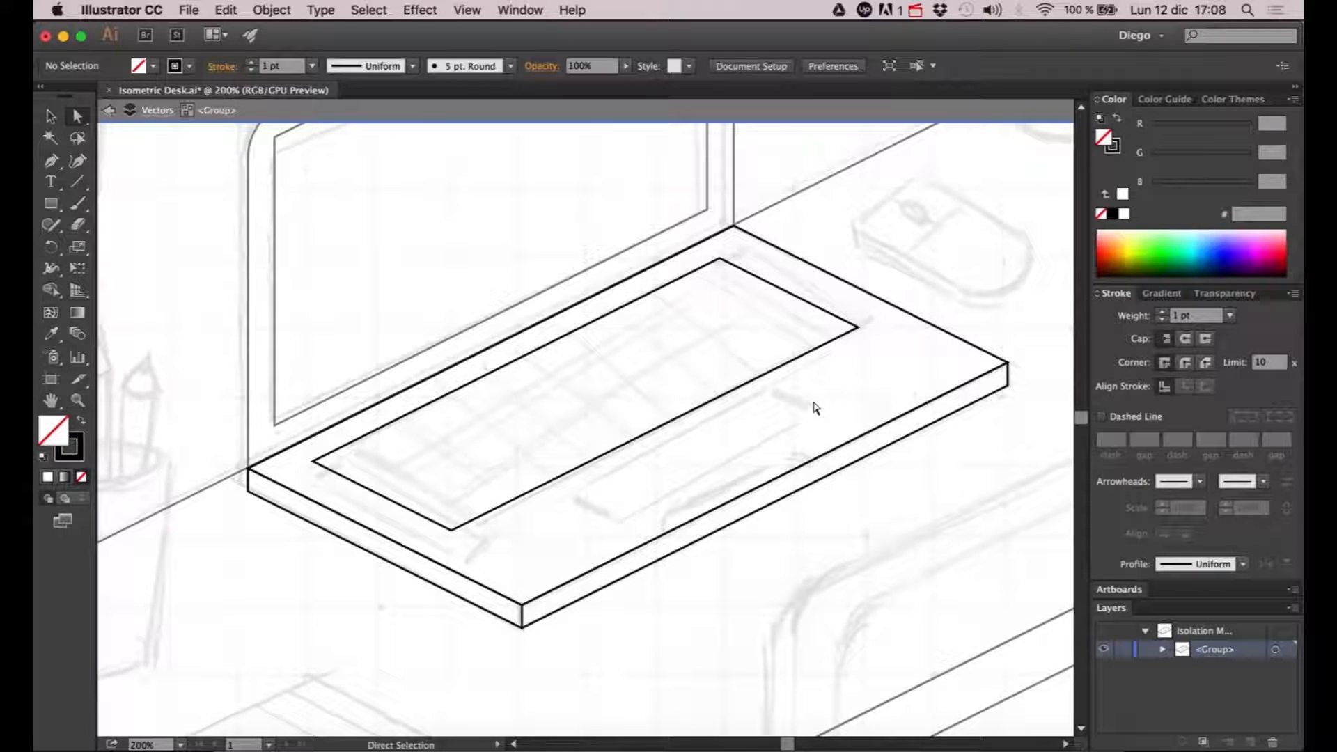
- Shorten the keyboard outline by moving its two left corner points inward along the isometric long edges
{"action": "key", "text": "v"}
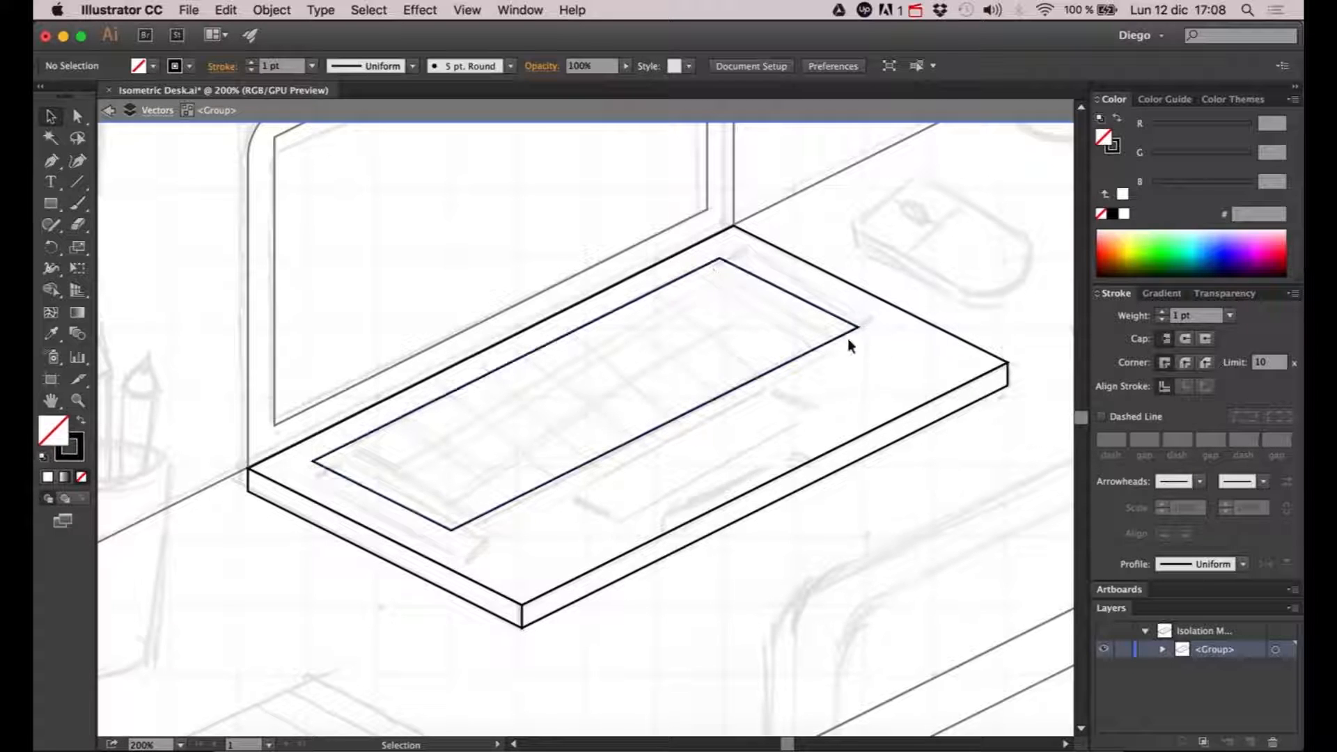
{"action": "key", "text": "a"}
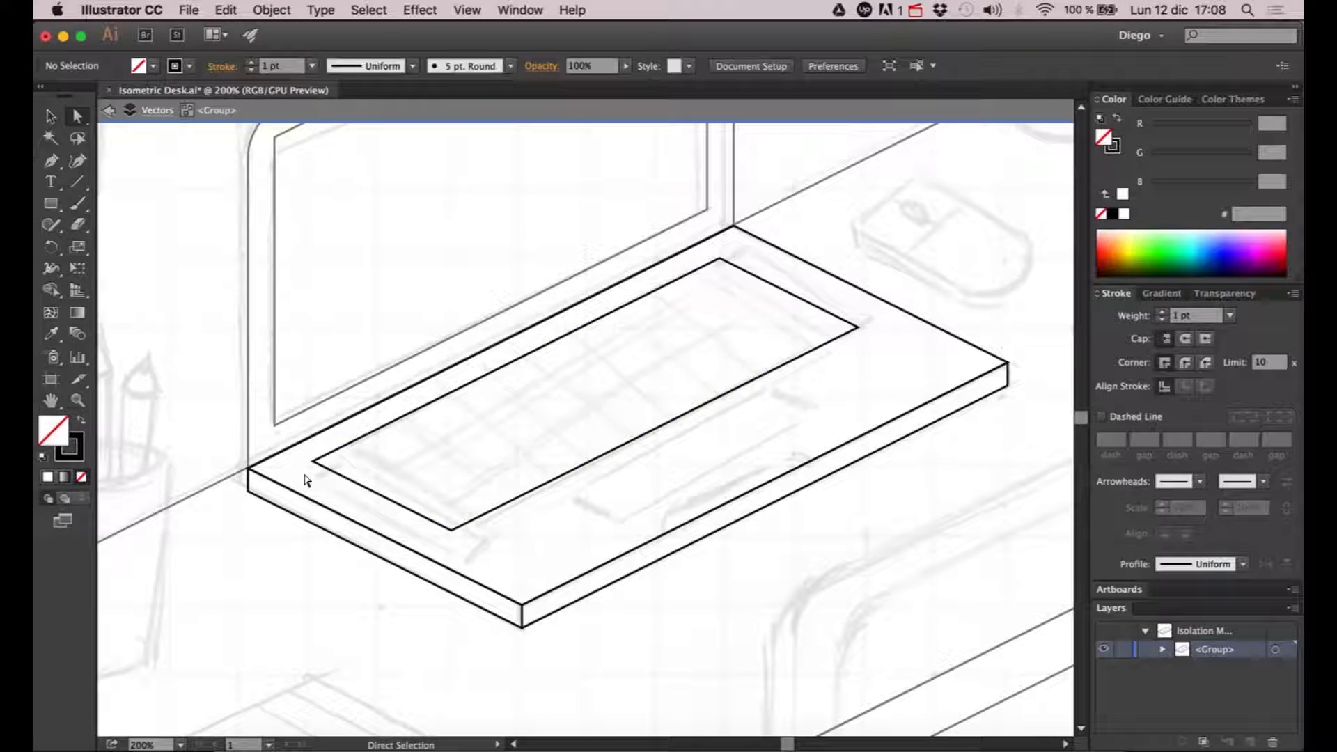
{"action": "left_click", "coordinate": [315, 461]}
{"action": "left_click", "coordinate": [450, 529], "text": "shift"}
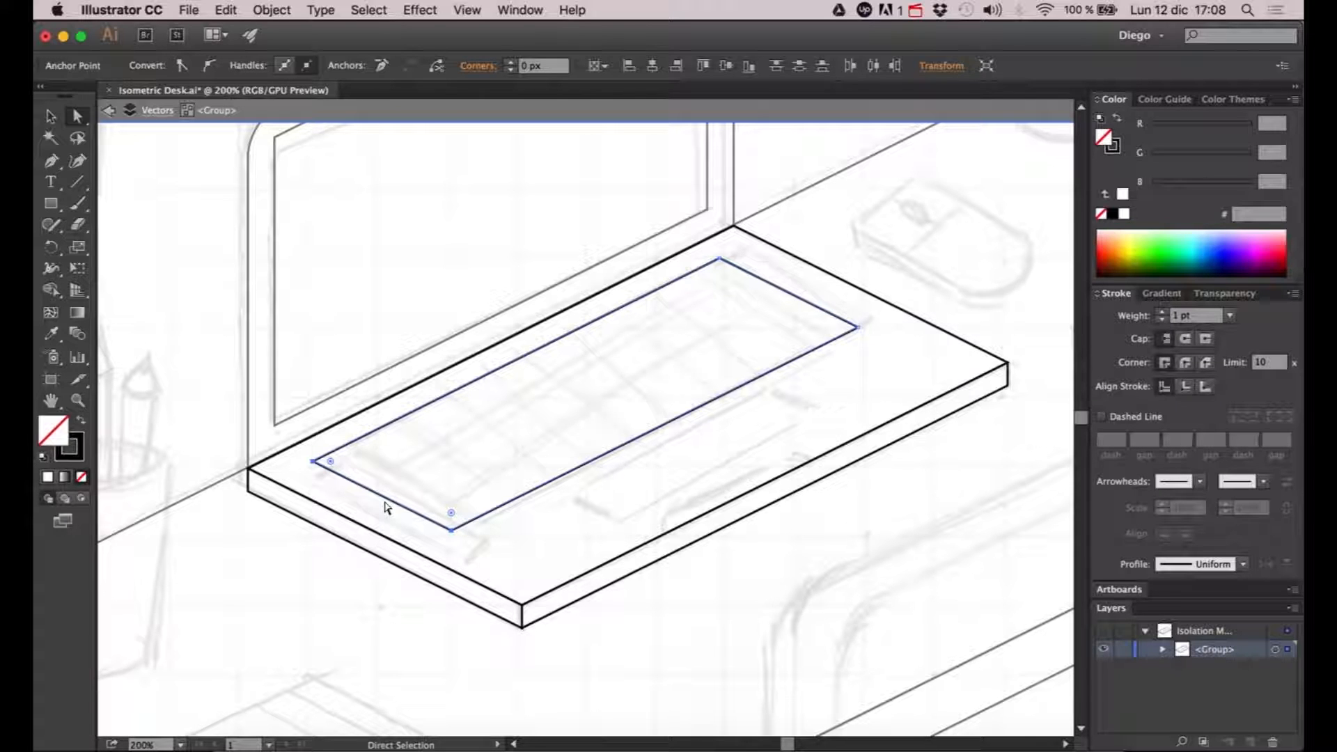
{"action": "key", "text": "Right"}
{"action": "key", "text": "Right"}
{"action": "key", "text": "Up"}
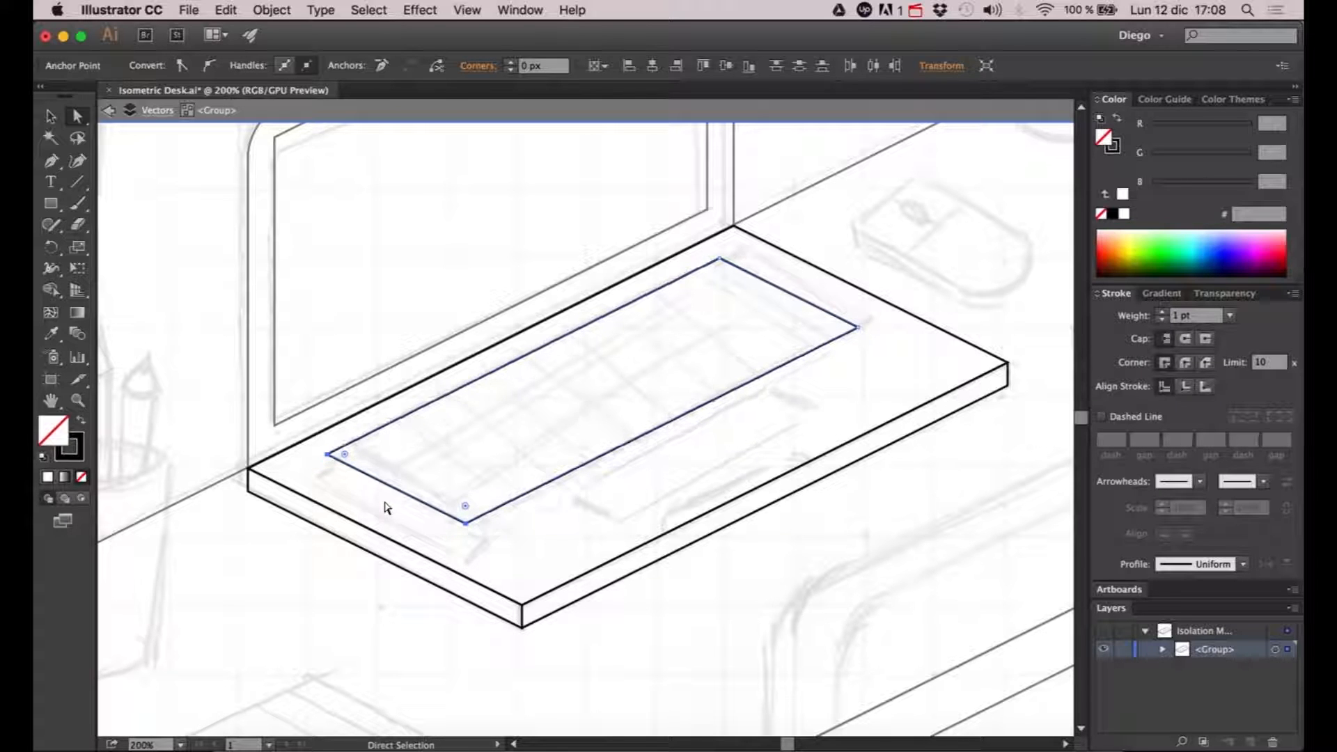
{"action": "key", "text": "Right"}
{"action": "key", "text": "Right"}
{"action": "key", "text": "Up"}
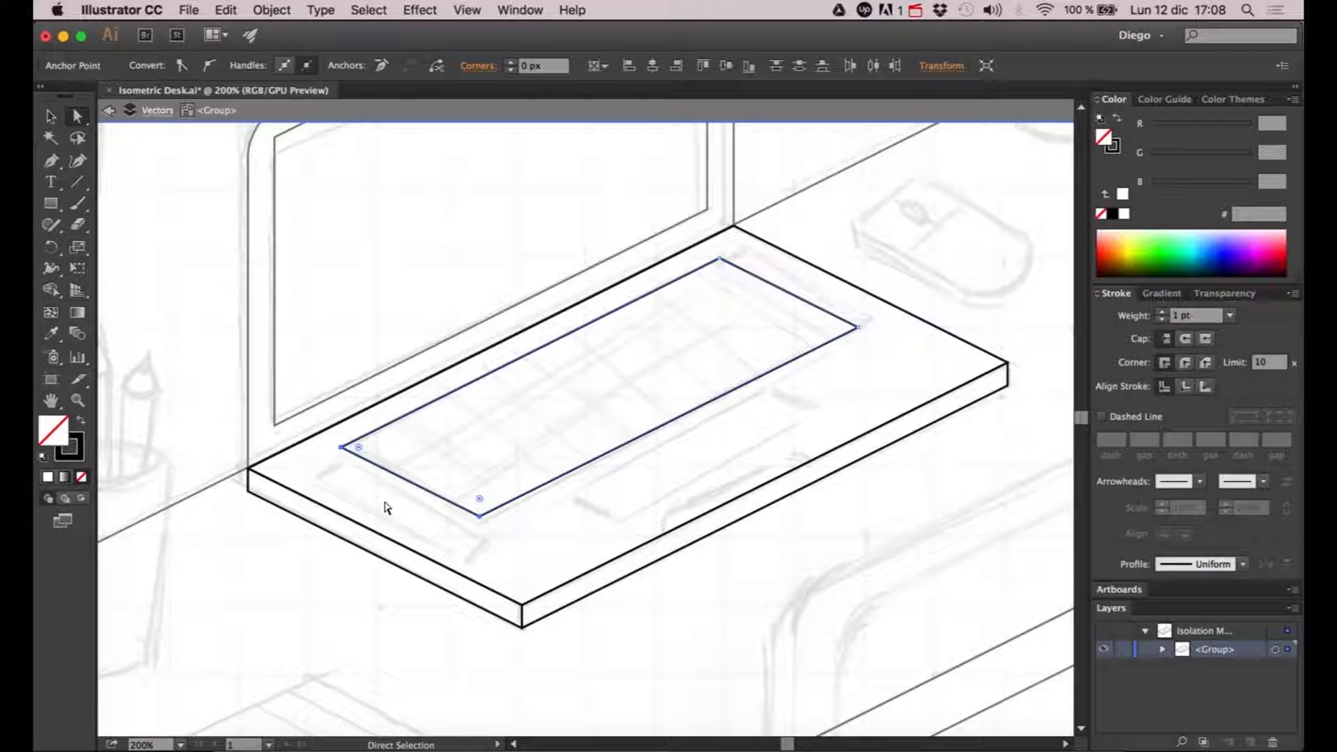
{"action": "left_click", "coordinate": [875, 397]}
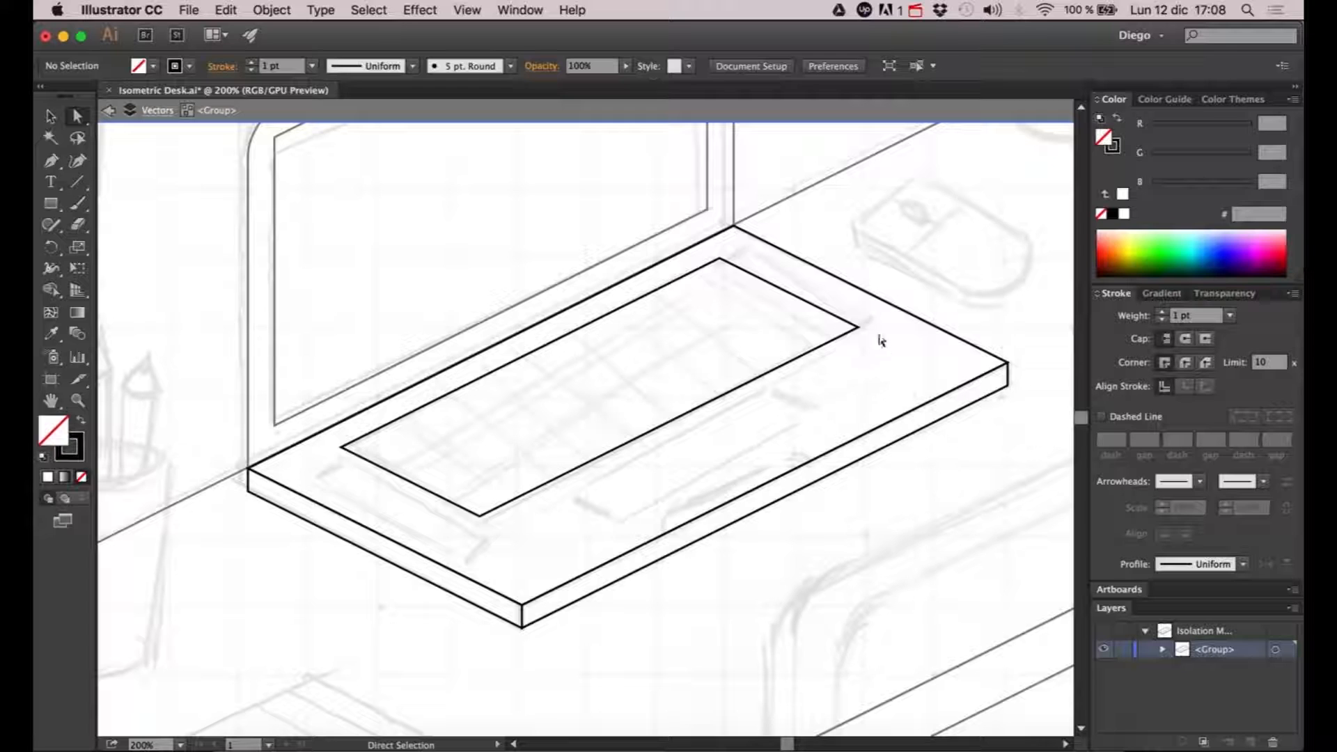
- Move the keyboard outline's two right corner points inward along the long edges to match the space left at the opposite end
{"action": "left_click", "coordinate": [857, 327]}
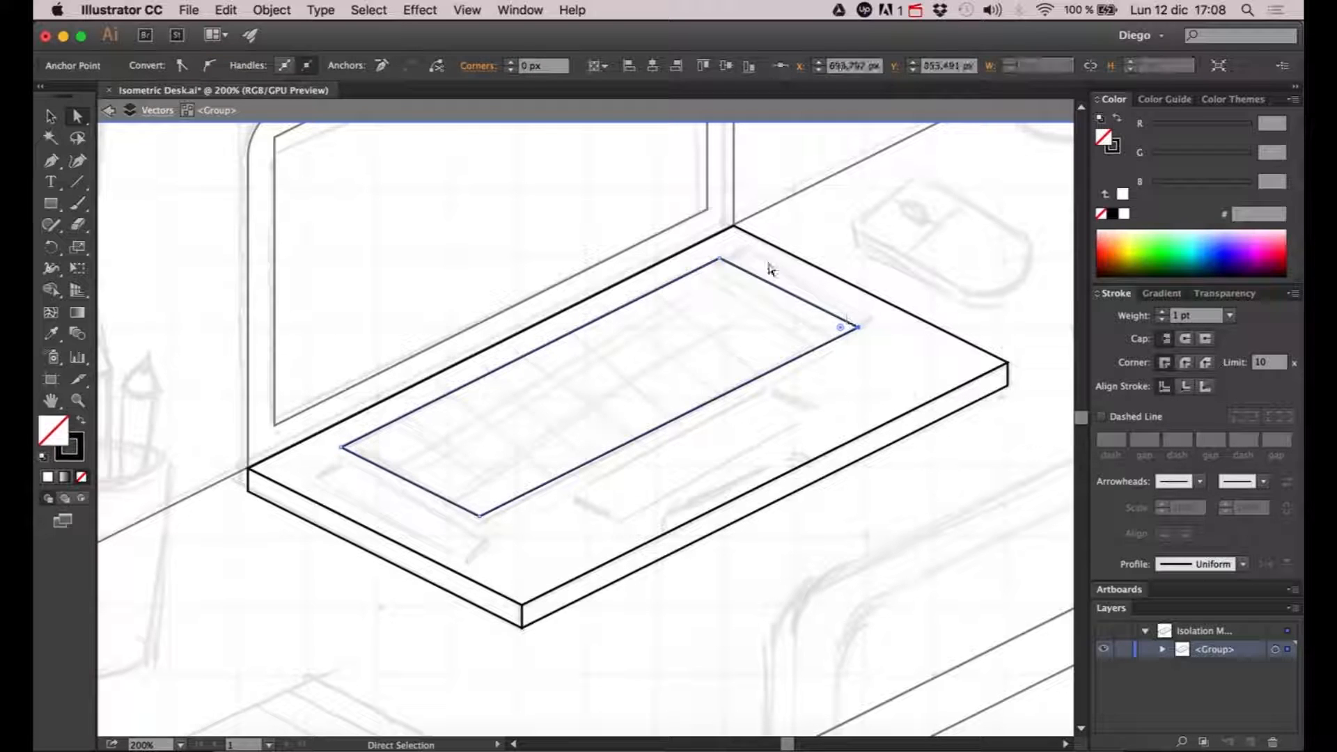
{"action": "left_click", "coordinate": [720, 260], "text": "shift"}
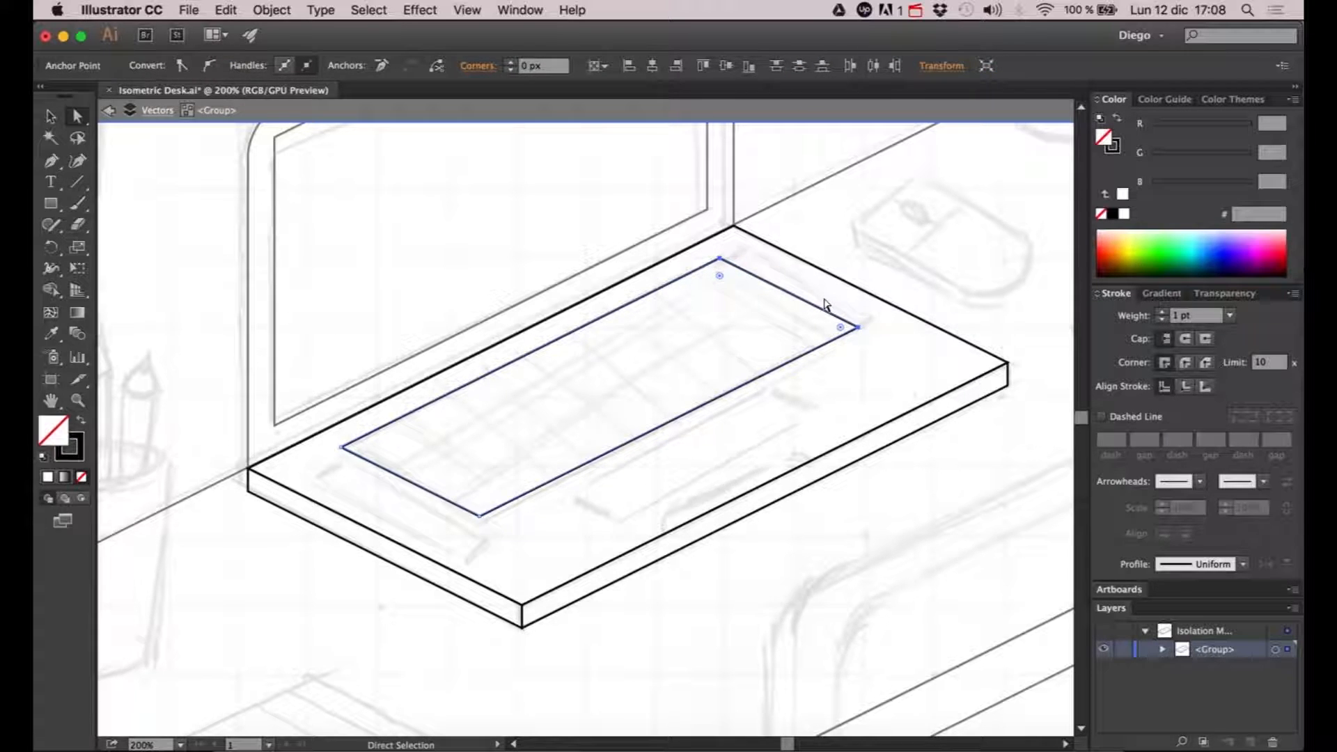
{"action": "key", "text": "Left"}
{"action": "key", "text": "Left"}
{"action": "key", "text": "Left"}
{"action": "key", "text": "Left"}
{"action": "key", "text": "Left"}
{"action": "key", "text": "Left"}
{"action": "key", "text": "Left"}
{"action": "key", "text": "Left"}
{"action": "key", "text": "Left"}
{"action": "key", "text": "Left"}
{"action": "key", "text": "Left"}
{"action": "key", "text": "Left"}
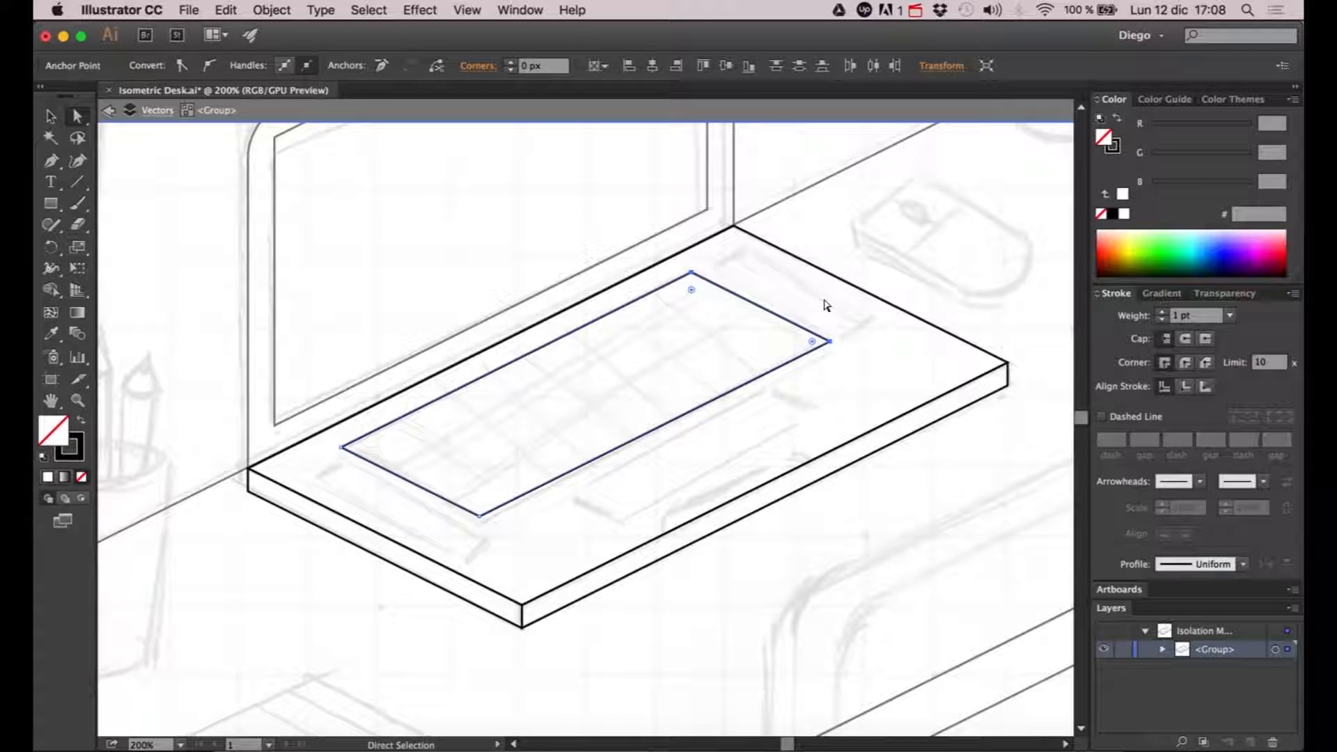
{"action": "left_click", "coordinate": [839, 306]}
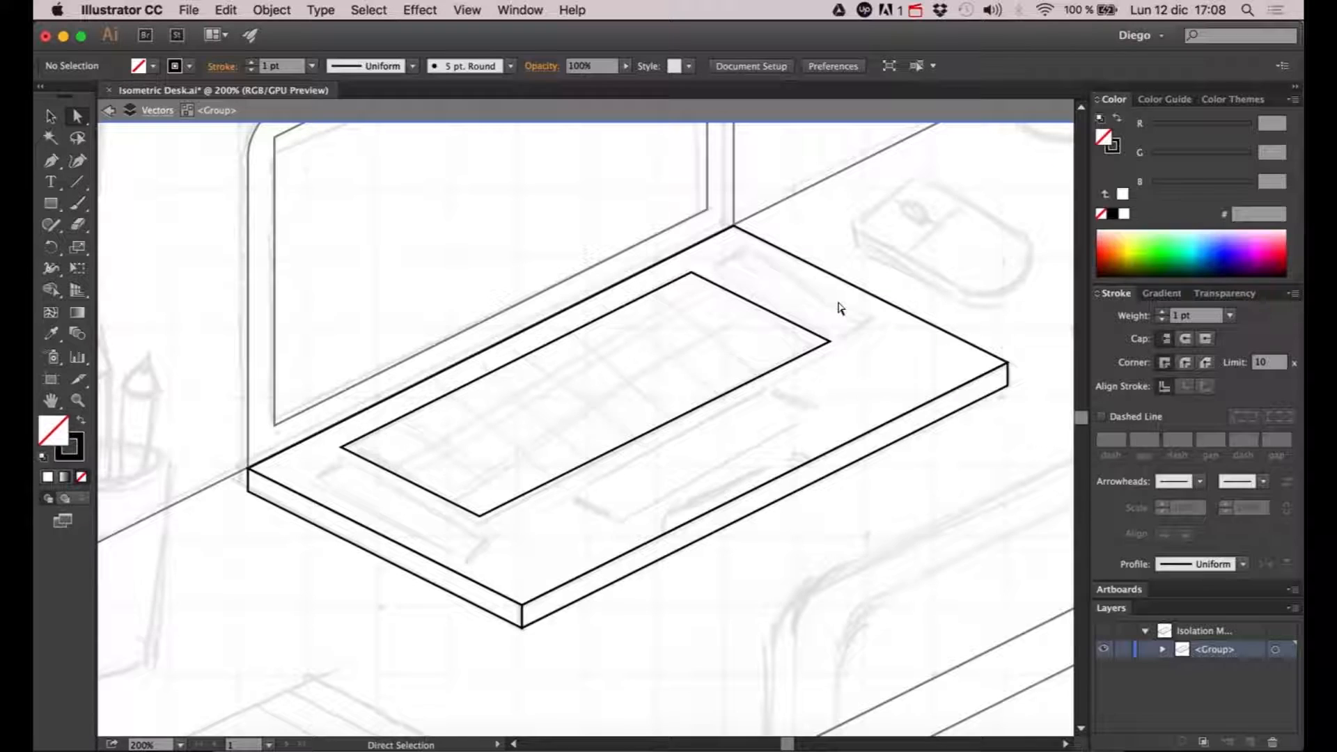
- Duplicate the keyboard outline in place and move the copy down-left along the isometric axis, beyond the original's left end
{"action": "key", "text": "v"}
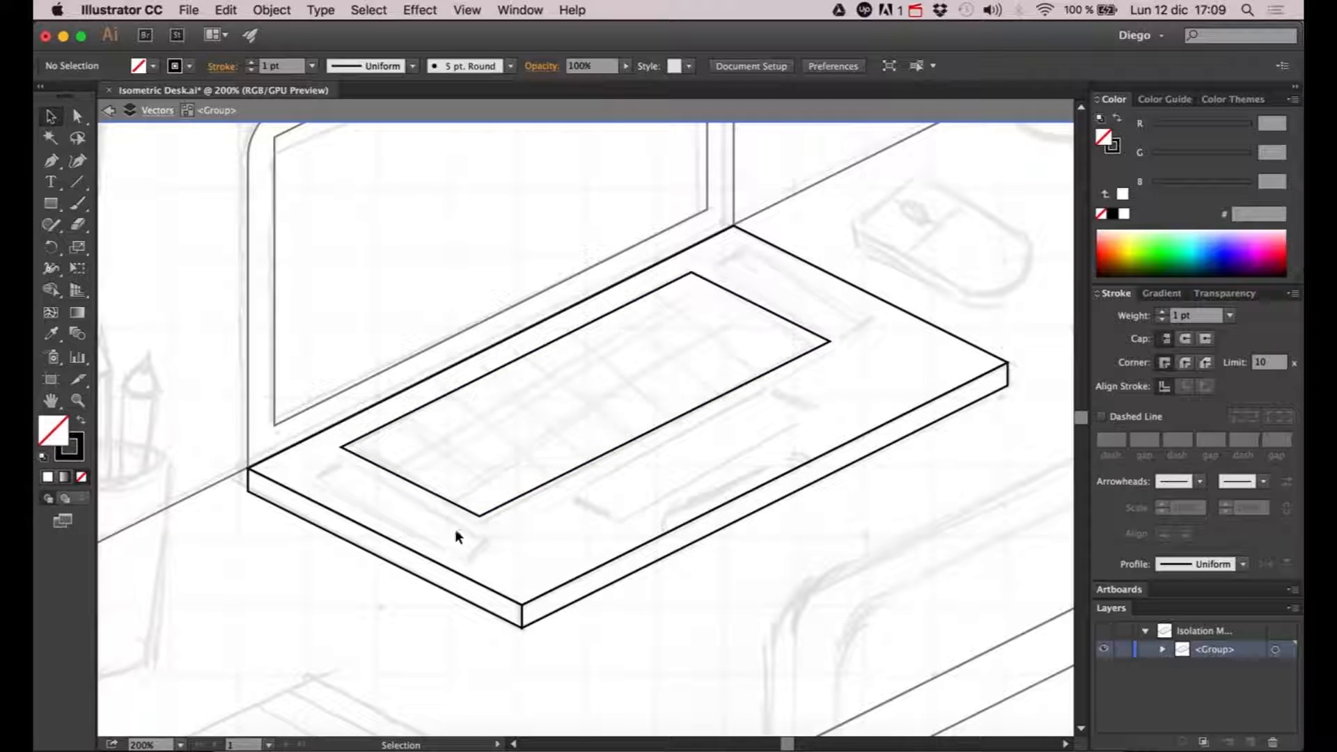
{"action": "left_click", "coordinate": [378, 471]}
{"action": "key", "text": "a"}
{"action": "key", "text": "v"}
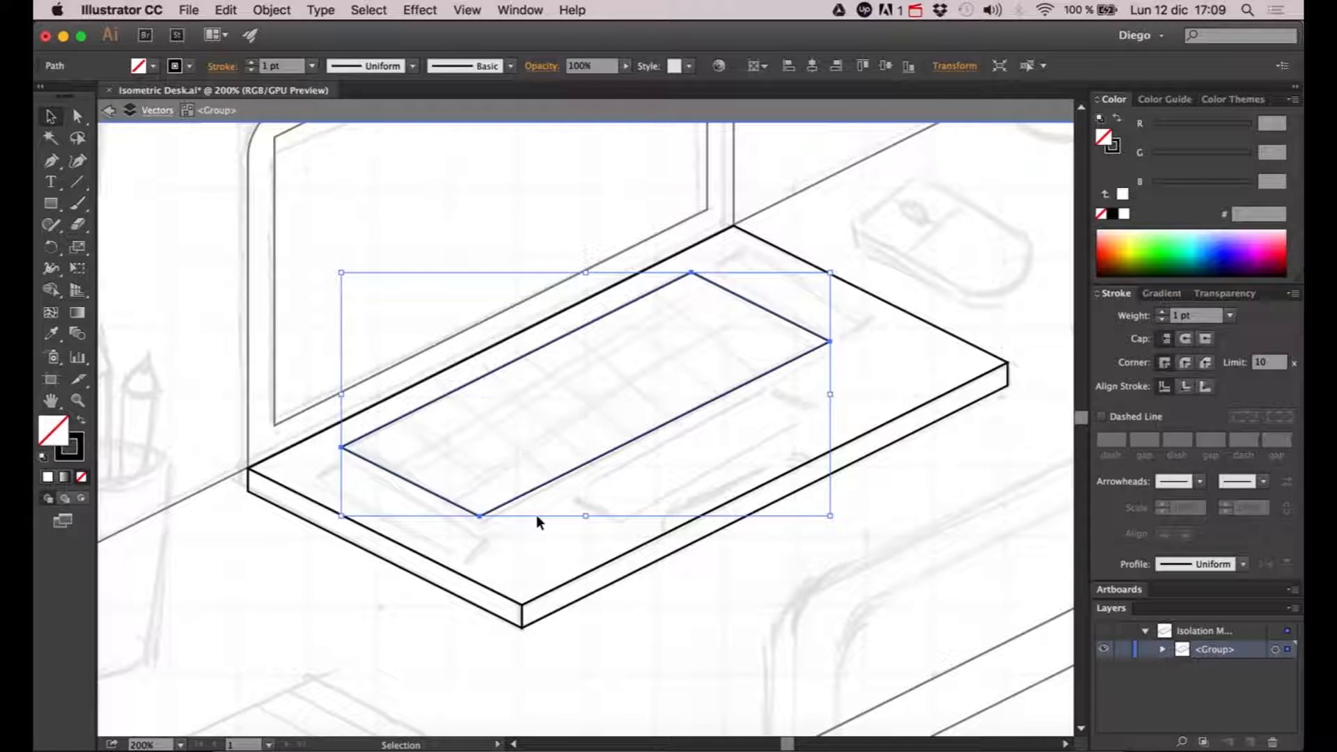
{"action": "left_click", "coordinate": [523, 533]}
{"action": "key", "text": "a"}
{"action": "key", "text": "super+f"}
{"action": "key", "text": "super+d"}
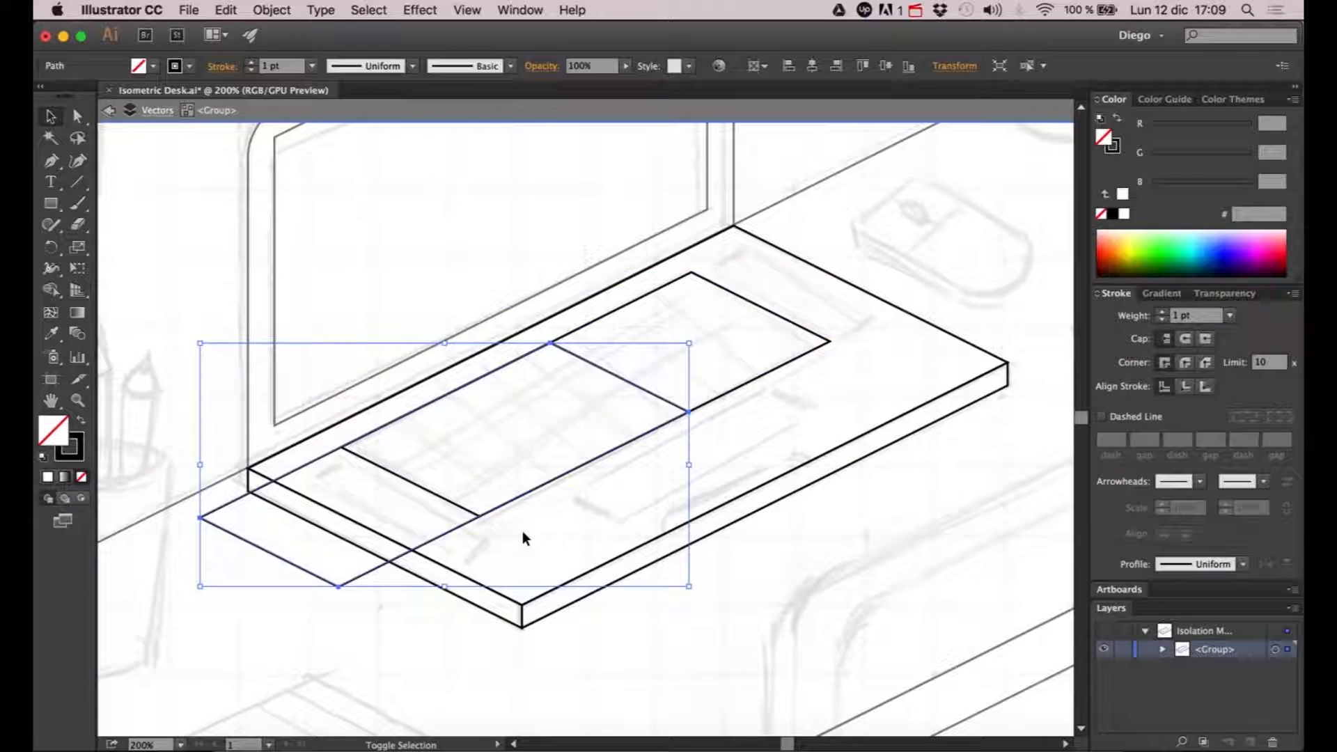
{"action": "key", "text": "Left"}
{"action": "key", "text": "Left"}
{"action": "key", "text": "Down"}
{"action": "key", "text": "Left"}
{"action": "key", "text": "shift+Left"}
{"action": "key", "text": "shift+Down"}
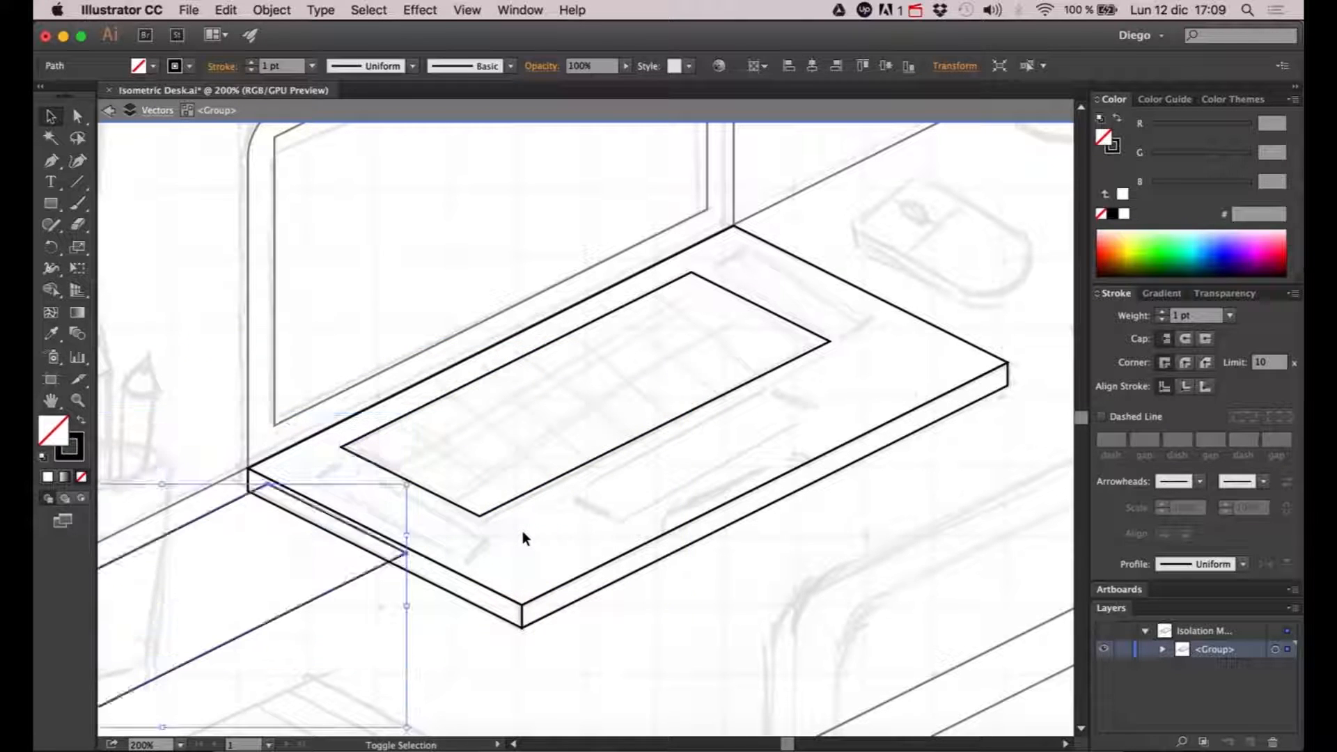
- Align the copy's right end with the keyboard outline's left end, and shift it back down-left to leave a small gap
{"action": "key", "text": "Right"}
{"action": "key", "text": "Right"}
{"action": "key", "text": "Up"}
{"action": "key", "text": "Right"}
{"action": "key", "text": "Right"}
{"action": "key", "text": "Up"}
{"action": "key", "text": "Right"}
{"action": "key", "text": "Right"}
{"action": "key", "text": "Up"}
{"action": "key", "text": "Right"}
{"action": "key", "text": "Right"}
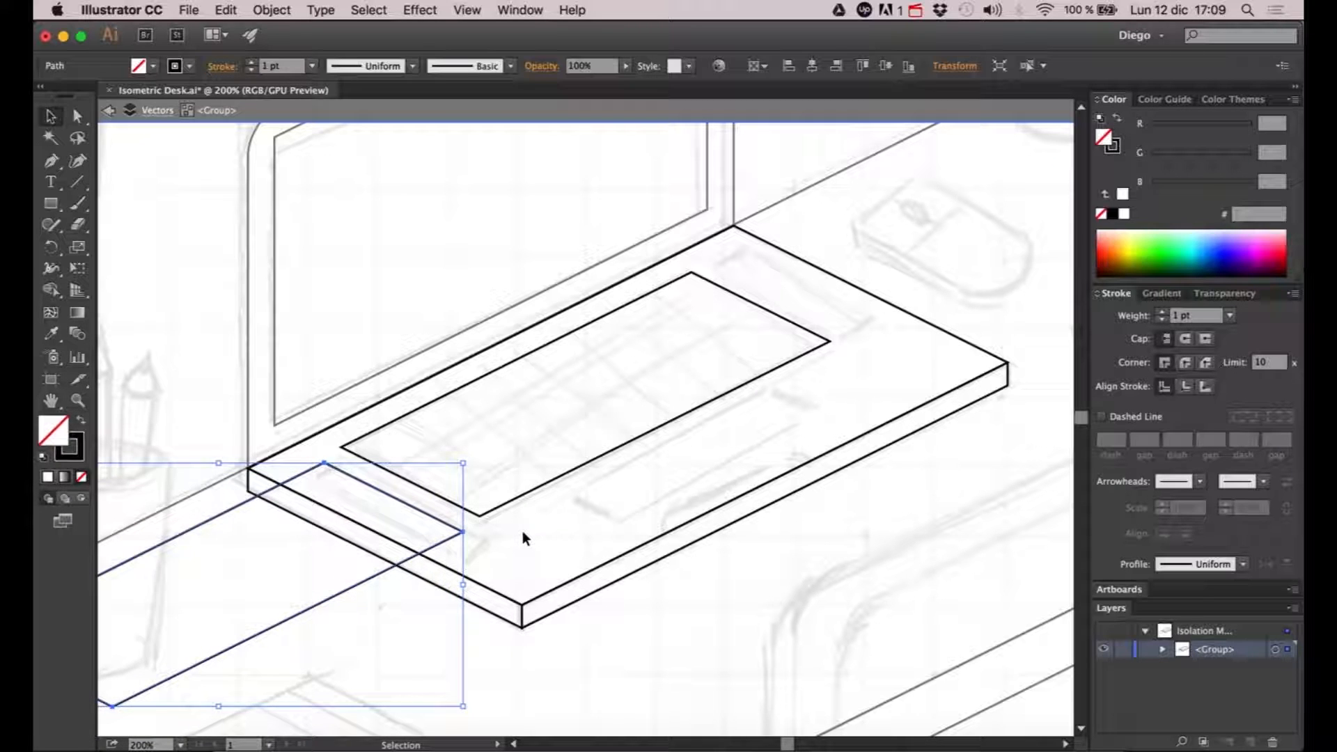
{"action": "key", "text": "Up"}
{"action": "key", "text": "Right"}
{"action": "key", "text": "Right"}
{"action": "key", "text": "Up"}
{"action": "key", "text": "Right"}
{"action": "key", "text": "Right"}
{"action": "key", "text": "Up"}
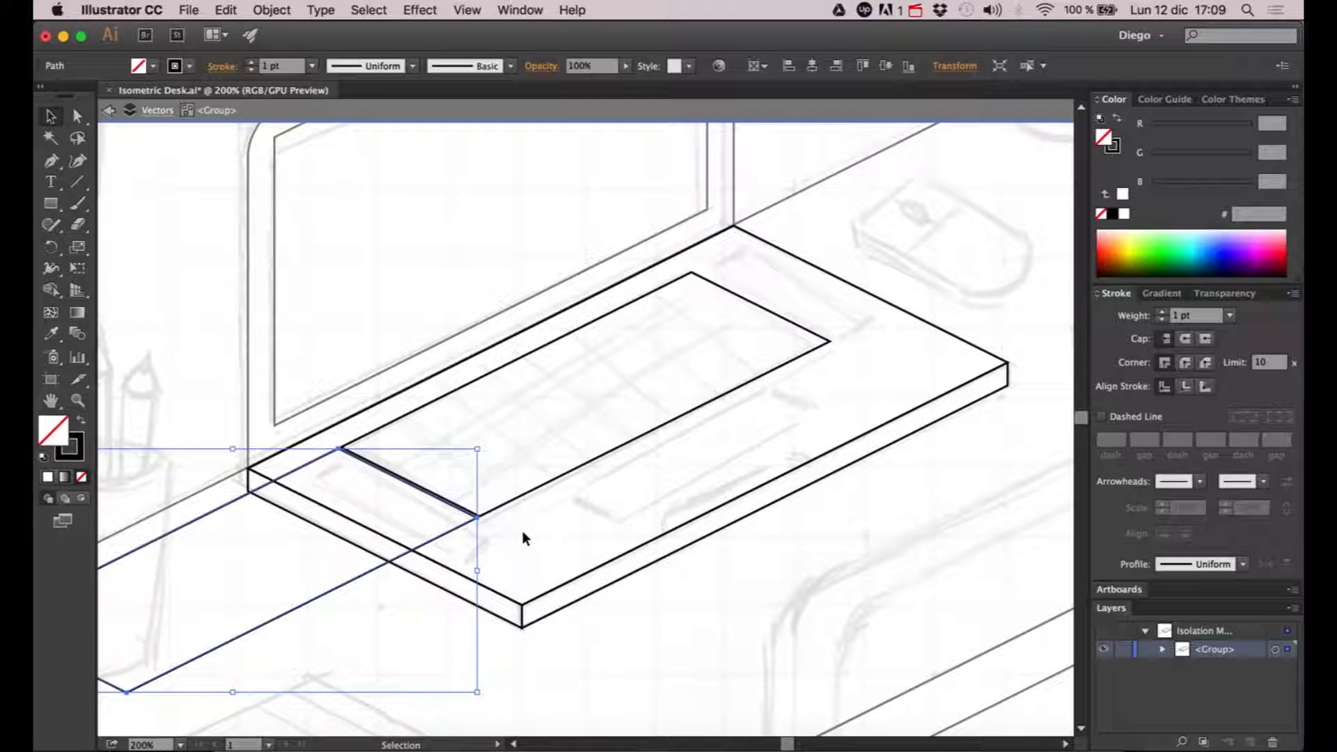
{"action": "key", "text": "shift+Left"}
{"action": "key", "text": "shift+Left"}
{"action": "key", "text": "shift+Down"}
- Shorten the copied outline into a narrow strip beside the keyboard by moving its two far-left corner points up-right along the isometric axis
{"action": "key", "text": "space"}
{"action": "left_click_drag", "start_coordinate": [523, 506], "coordinate": [709, 429]}
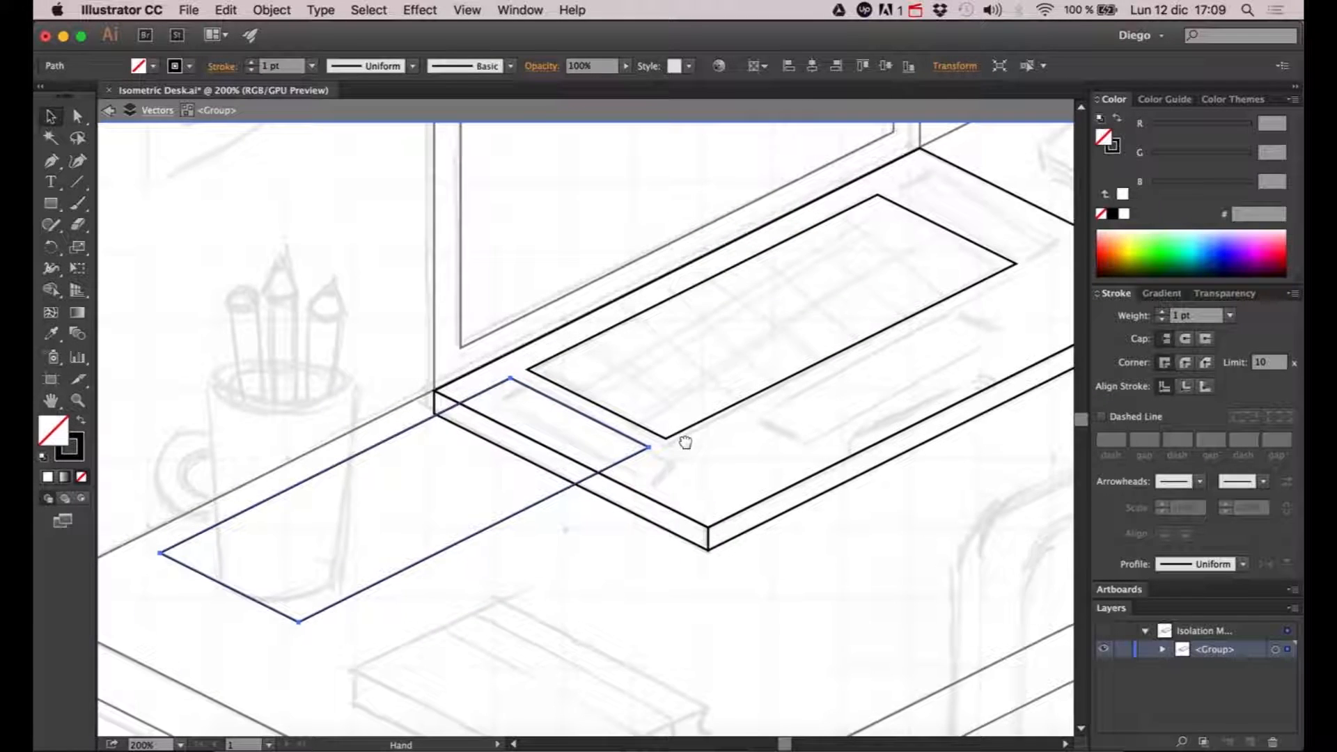
{"action": "key", "text": "a"}
{"action": "left_click", "coordinate": [167, 555]}
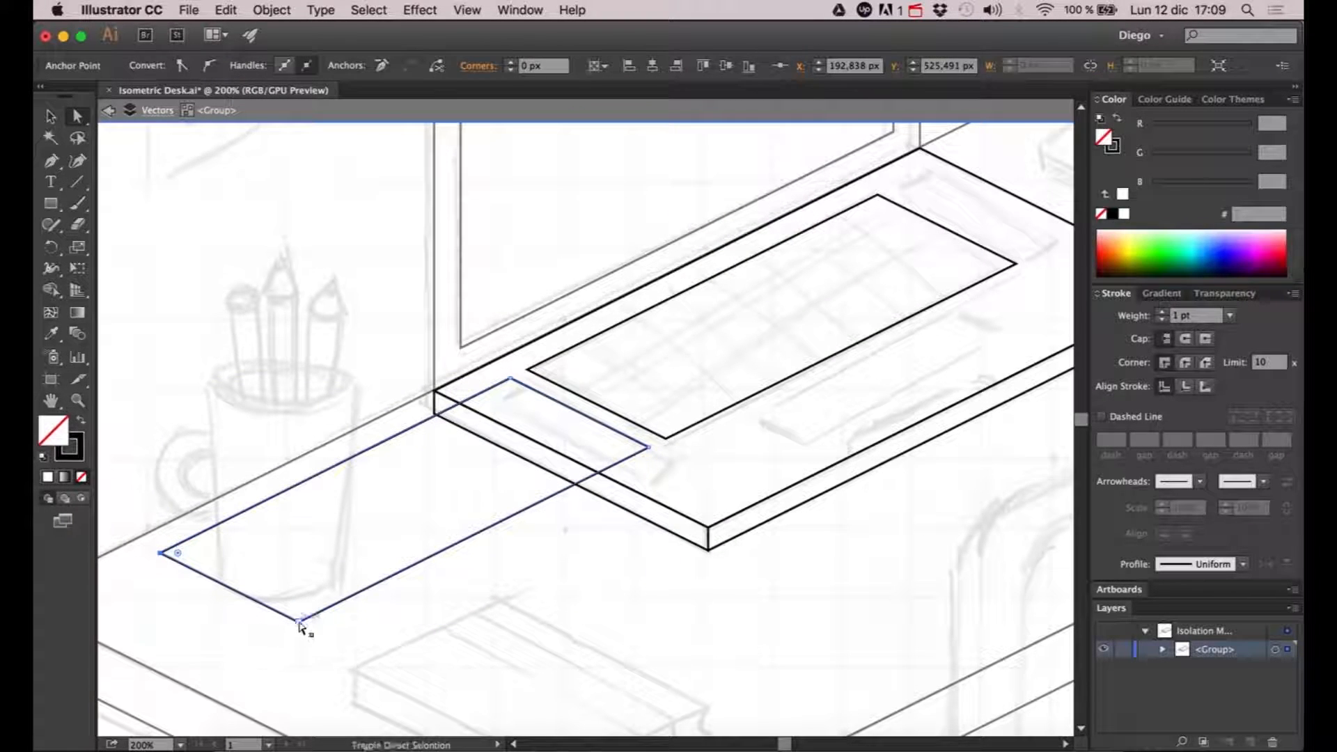
{"action": "left_click", "coordinate": [300, 621]}
{"action": "key", "text": "shift+Right"}
{"action": "key", "text": "shift+Right"}
{"action": "key", "text": "shift+Up"}
{"action": "key", "text": "shift+Right"}
{"action": "key", "text": "shift+Right"}
{"action": "key", "text": "shift+Up"}
{"action": "key", "text": "shift+Right"}
{"action": "key", "text": "shift+Right"}
{"action": "key", "text": "shift+Up"}
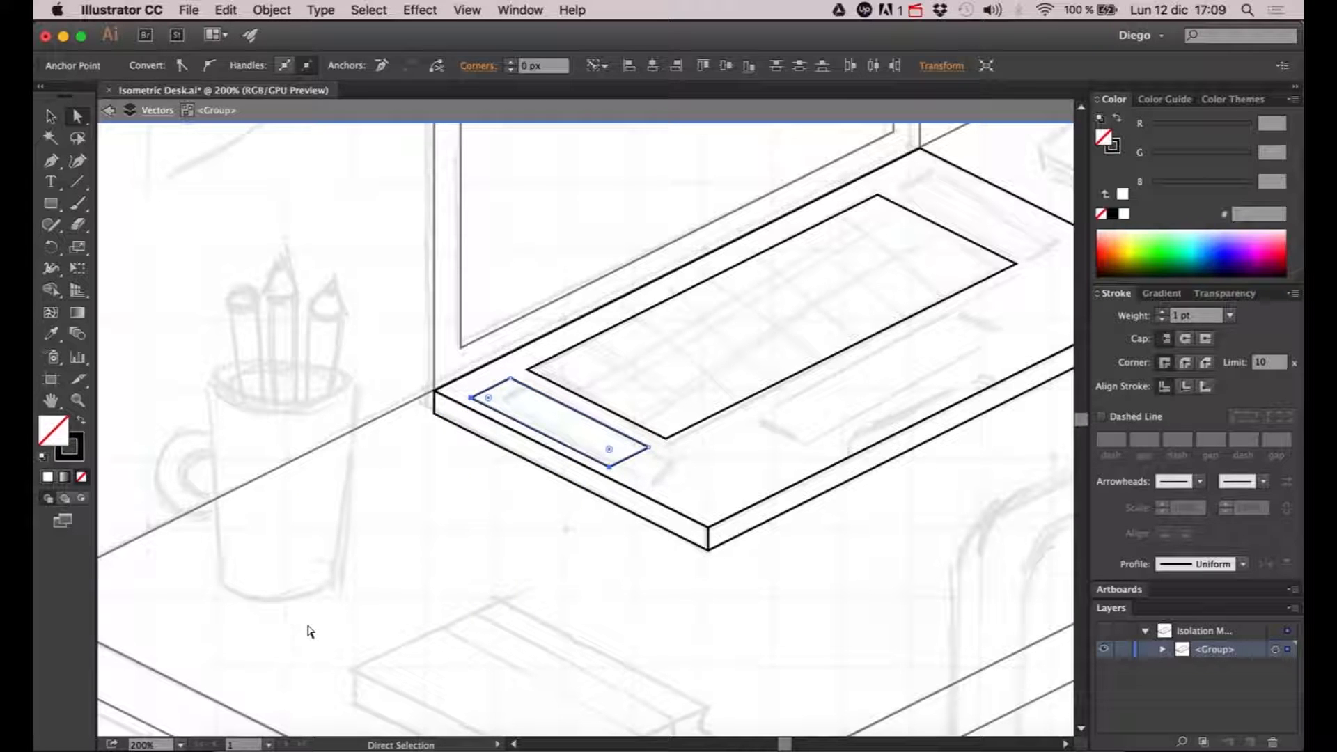
{"action": "left_click", "coordinate": [699, 463]}
{"action": "left_click_drag", "start_coordinate": [699, 463], "coordinate": [536, 454]}
- Duplicate the narrow strip and move the copy up-right along the isometric axis to the keyboard's opposite end
{"action": "key", "text": "v"}
{"action": "scroll", "coordinate": [461, 431], "scroll_direction": "up", "scroll_amount": 2}
{"action": "scroll", "coordinate": [460, 427], "scroll_direction": "down", "scroll_amount": 2}
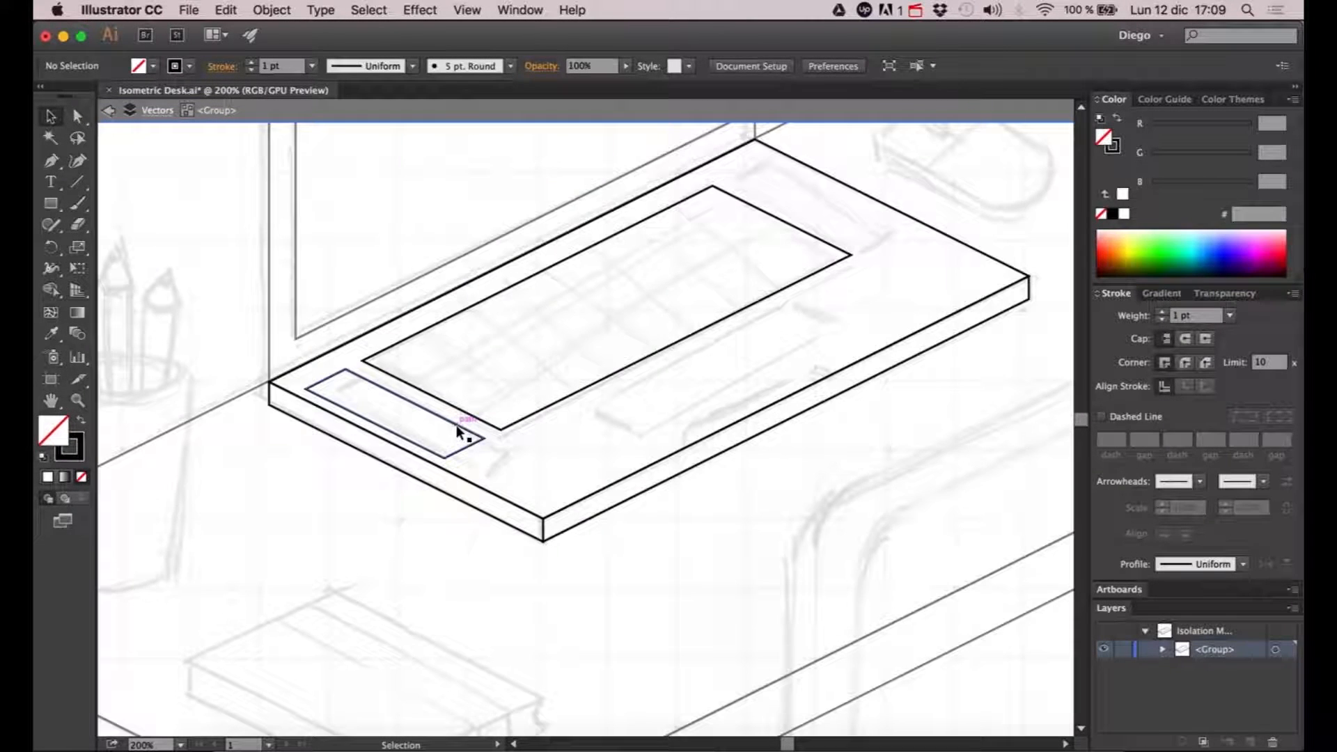
{"action": "left_click", "coordinate": [457, 425]}
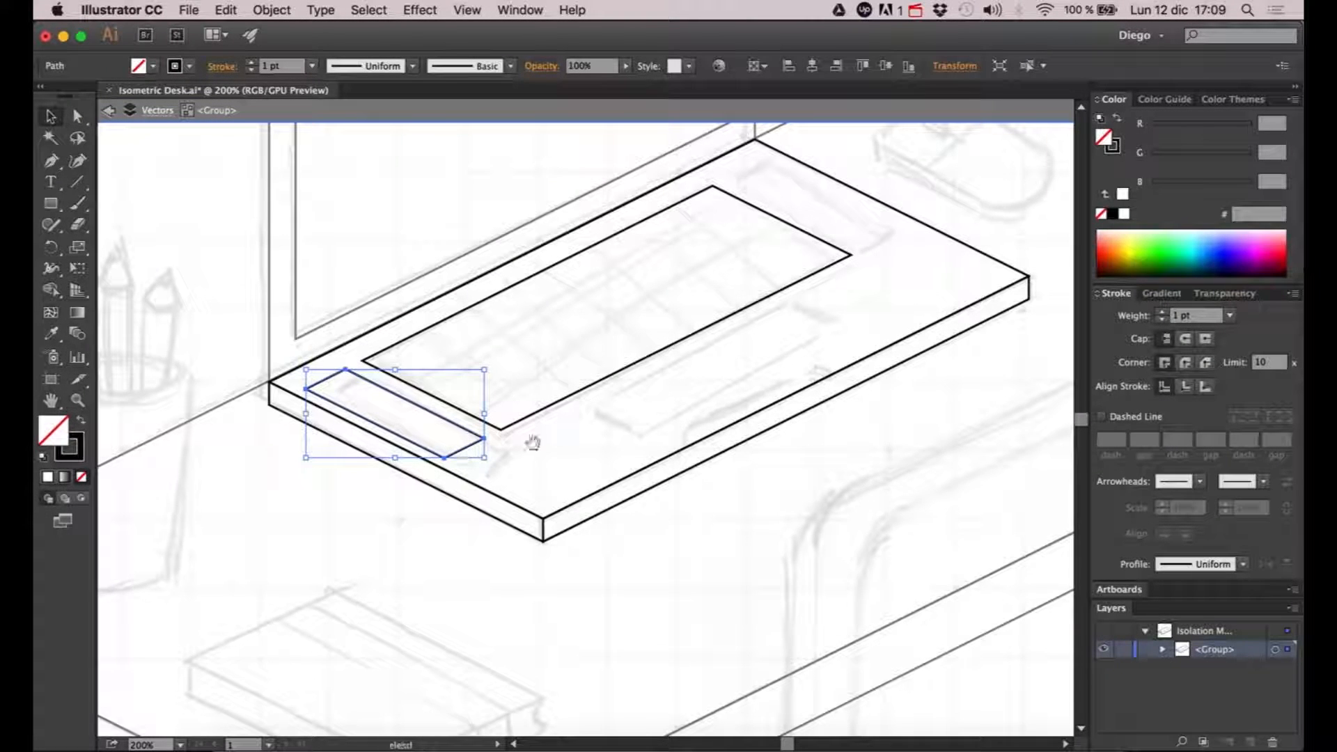
{"action": "scroll", "coordinate": [488, 453], "scroll_direction": "up", "scroll_amount": 2}
{"action": "scroll", "coordinate": [487, 453], "scroll_direction": "right", "scroll_amount": 1}
{"action": "key", "text": "a"}
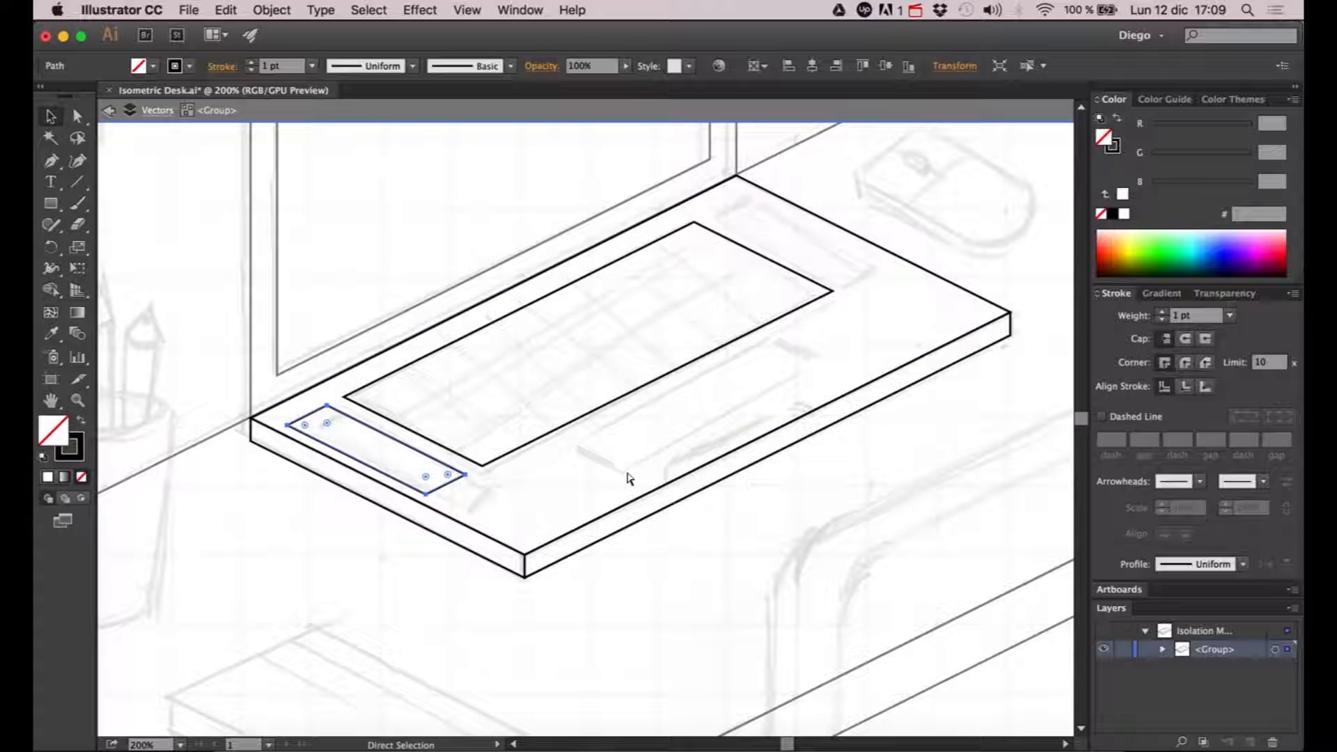
{"action": "key", "text": "super+c"}
{"action": "key", "text": "super+f"}
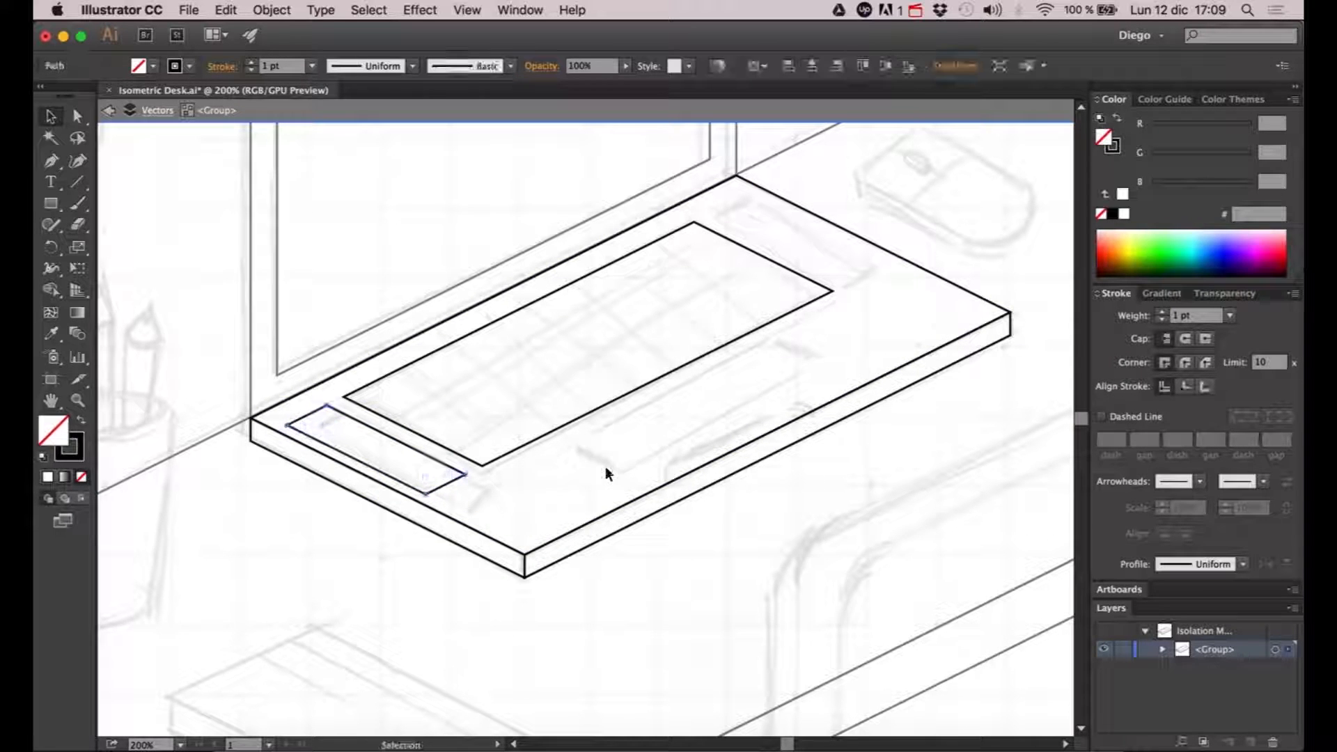
{"action": "key", "text": "Right"}
{"action": "key", "text": "Right"}
{"action": "key", "text": "Up"}
{"action": "key", "text": "Right"}
{"action": "key", "text": "Right"}
{"action": "key", "text": "Up"}
{"action": "key", "text": "Right"}
{"action": "key", "text": "Right"}
{"action": "key", "text": "Up"}
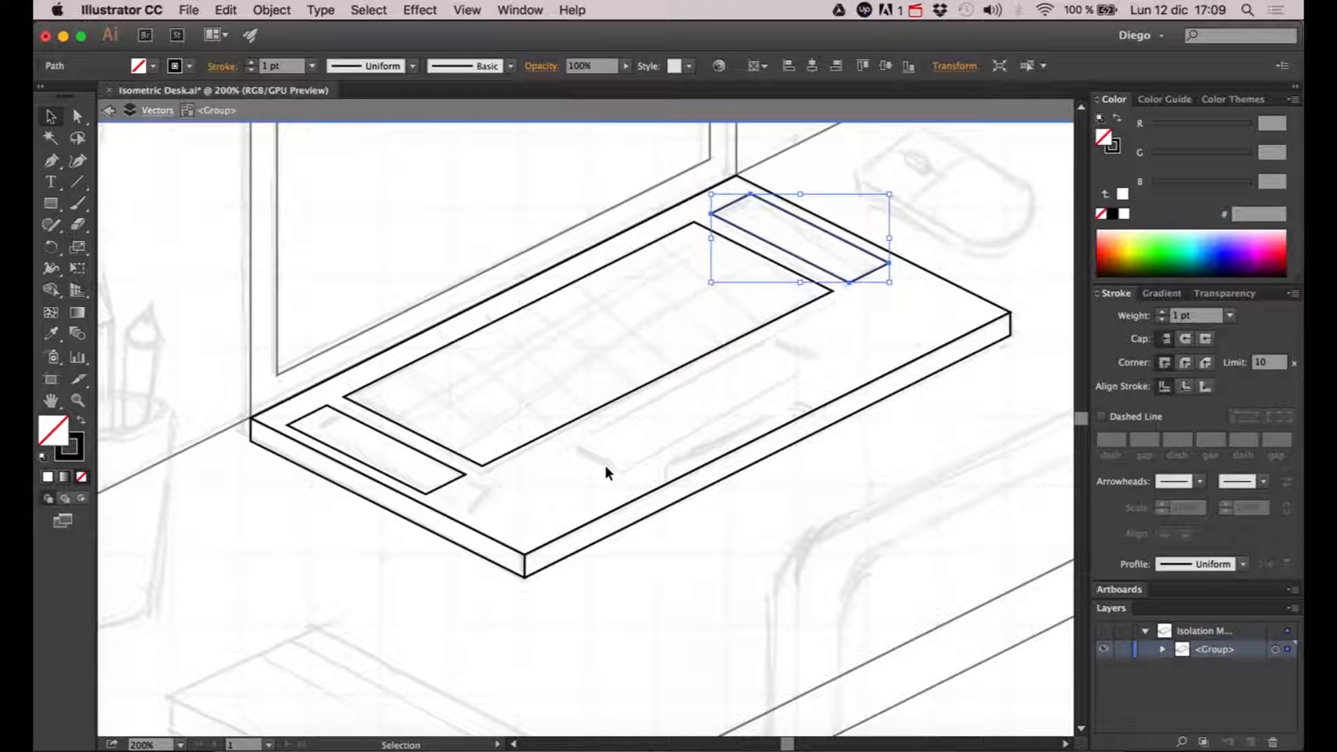
{"action": "left_click", "coordinate": [952, 184]}
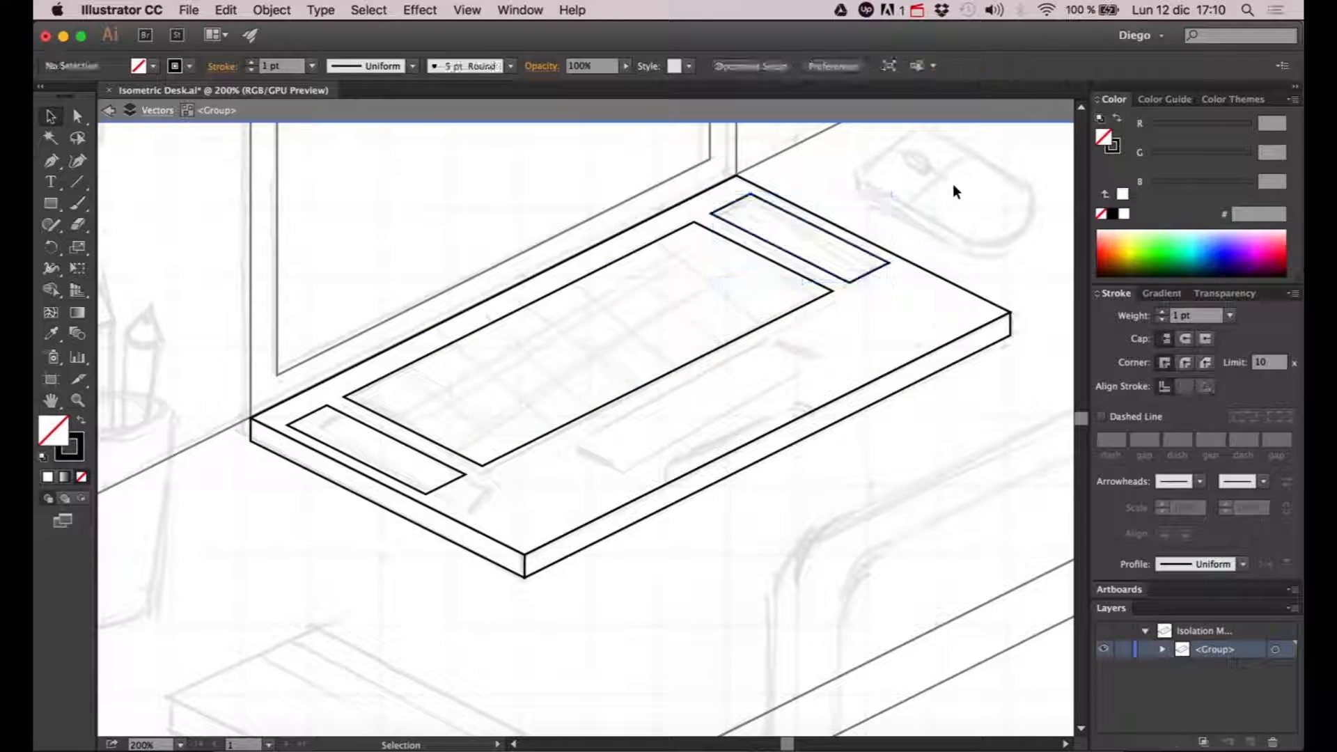
- Duplicate the keyboard outline and move the copy down-right along the isometric axis, leaving a small gap in front of the keyboard
{"action": "left_click_drag", "start_coordinate": [952, 182], "coordinate": [818, 329]}
{"action": "scroll", "coordinate": [902, 270], "scroll_direction": "down", "scroll_amount": 1}
{"action": "scroll", "coordinate": [901, 267], "scroll_direction": "down", "scroll_amount": 1}
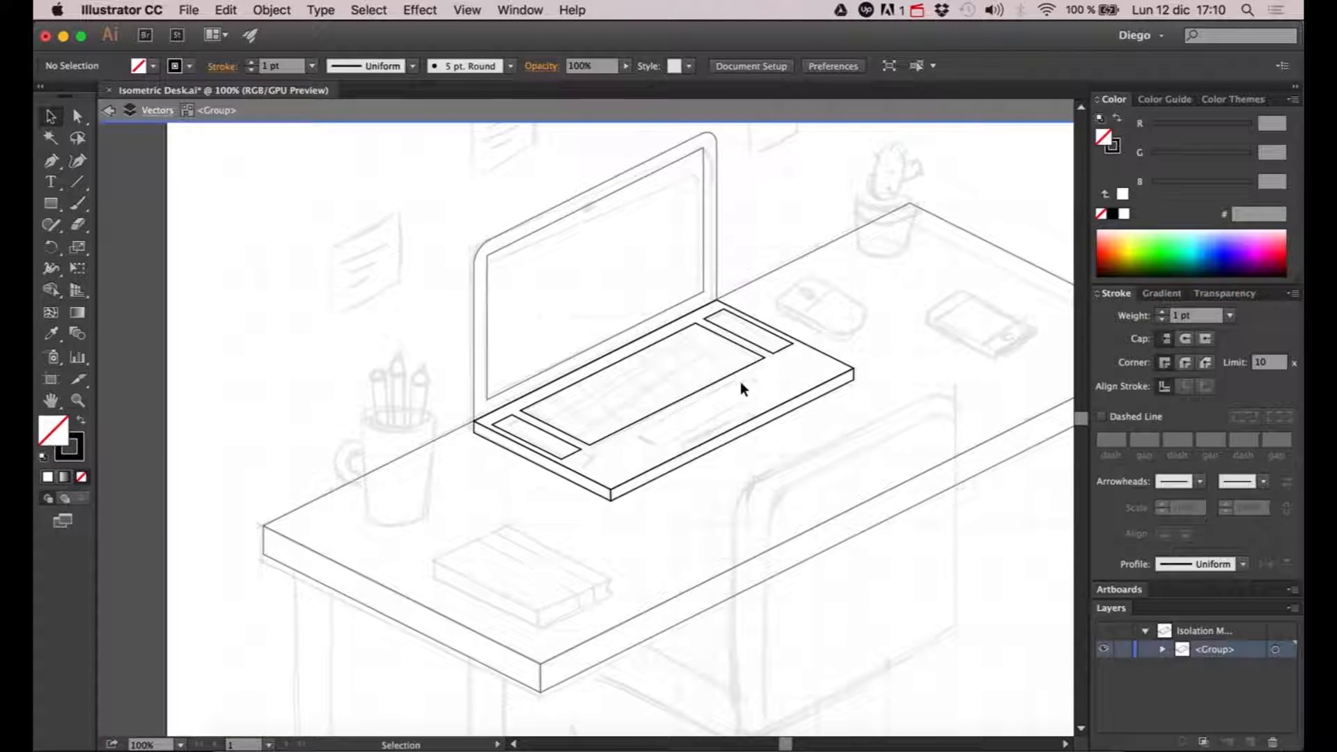
{"action": "scroll", "coordinate": [720, 386], "scroll_direction": "up", "scroll_amount": 1}
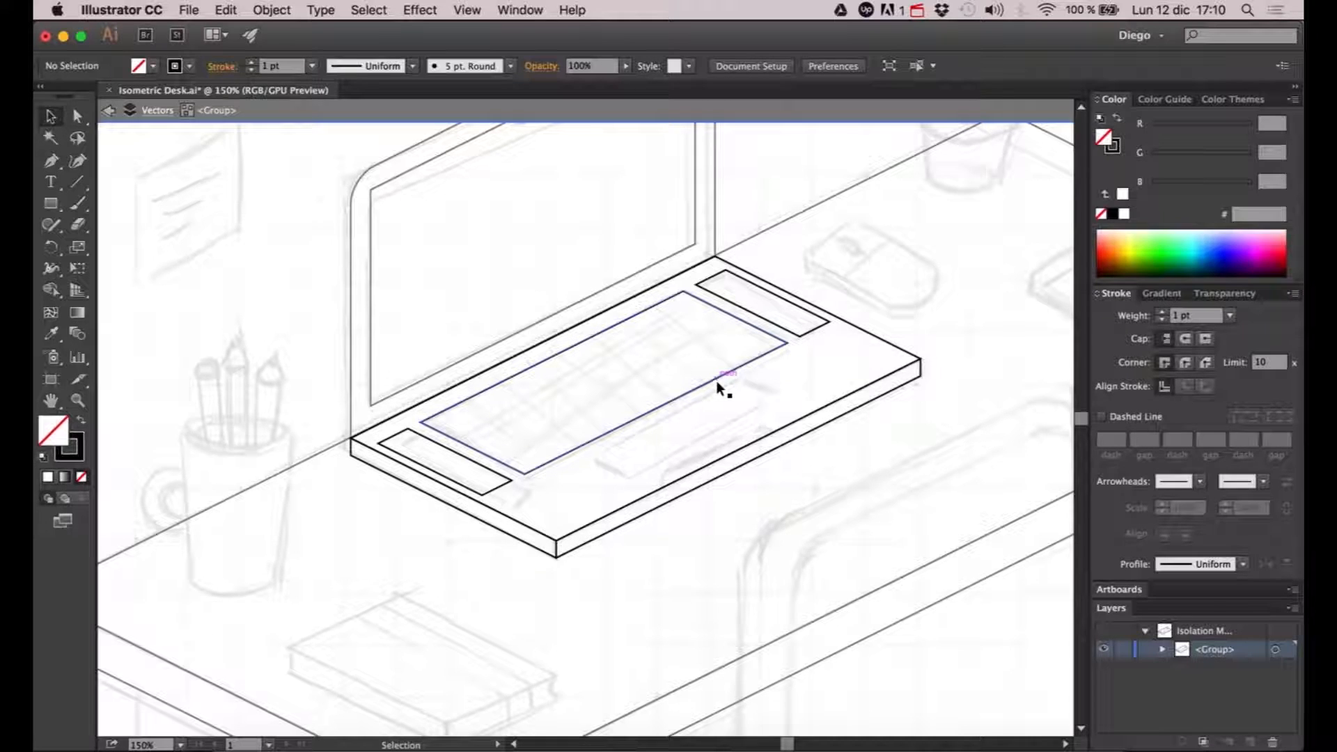
{"action": "left_click", "coordinate": [716, 382]}
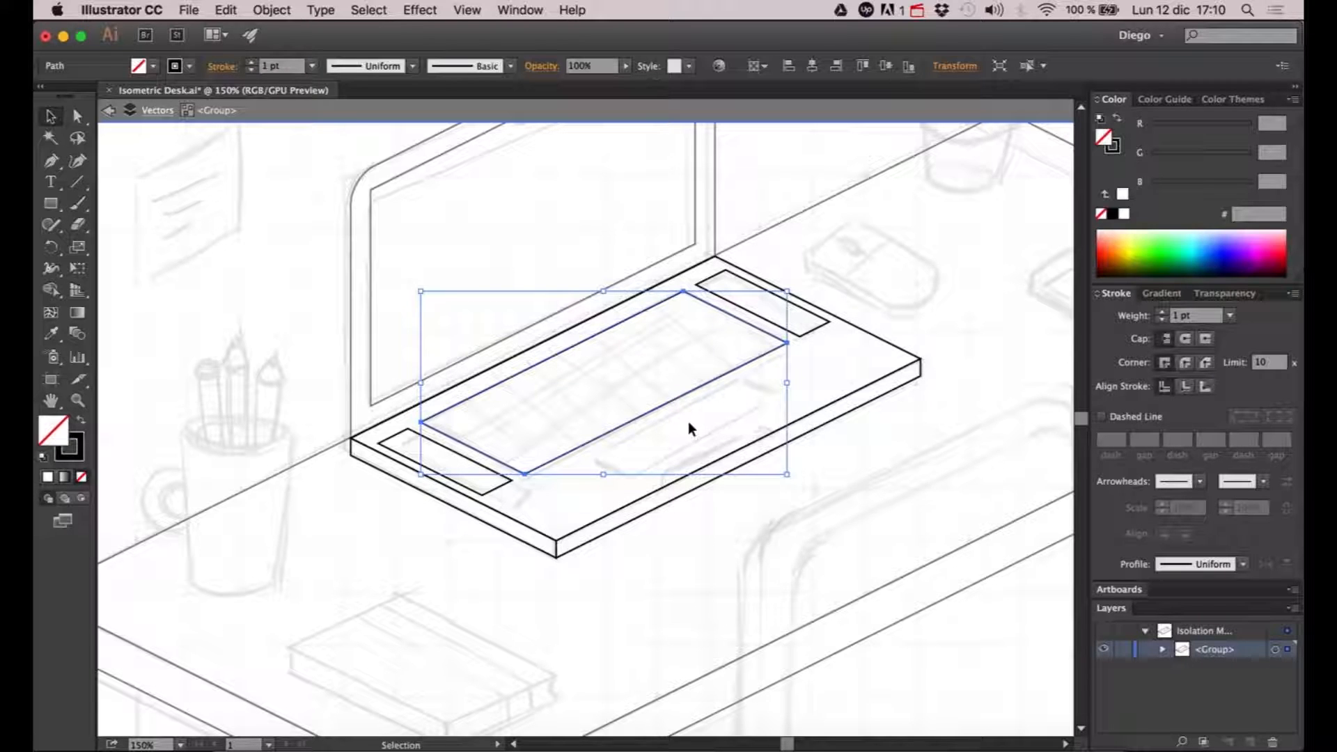
{"action": "key", "text": "a"}
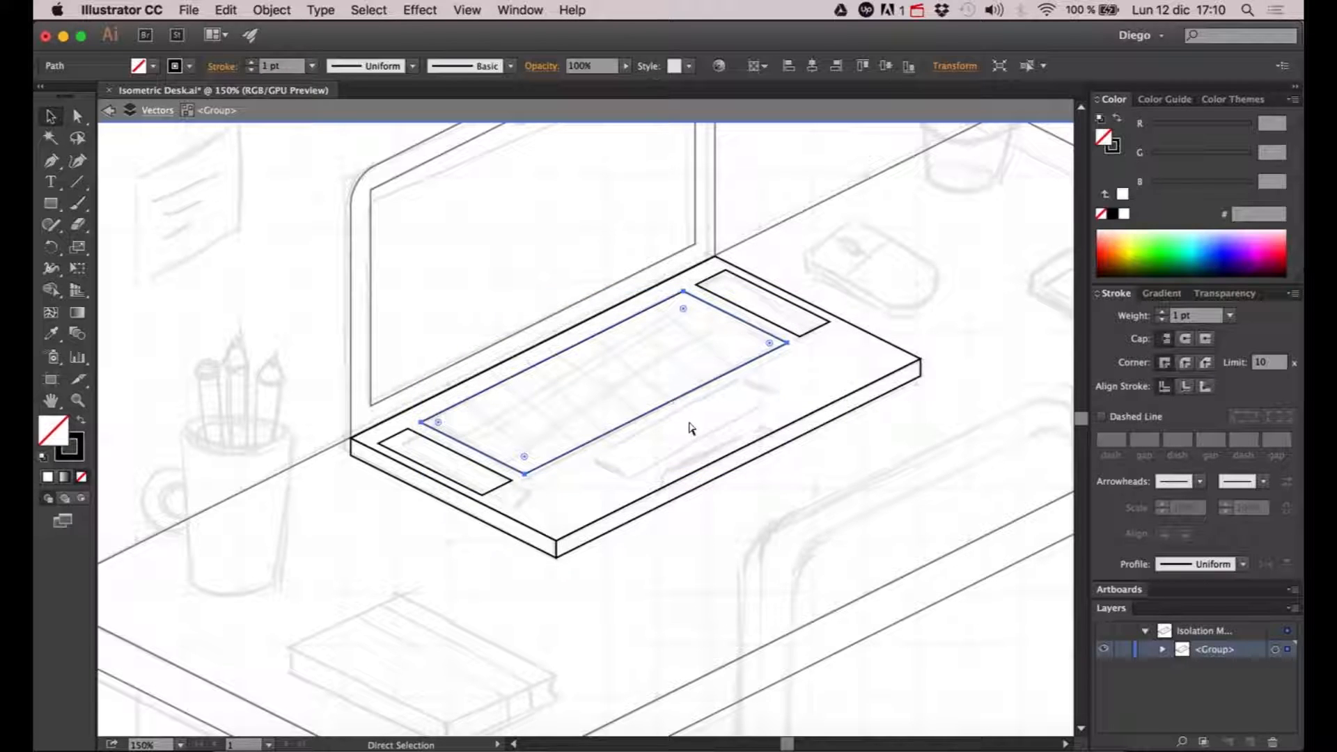
{"action": "key", "text": "v"}
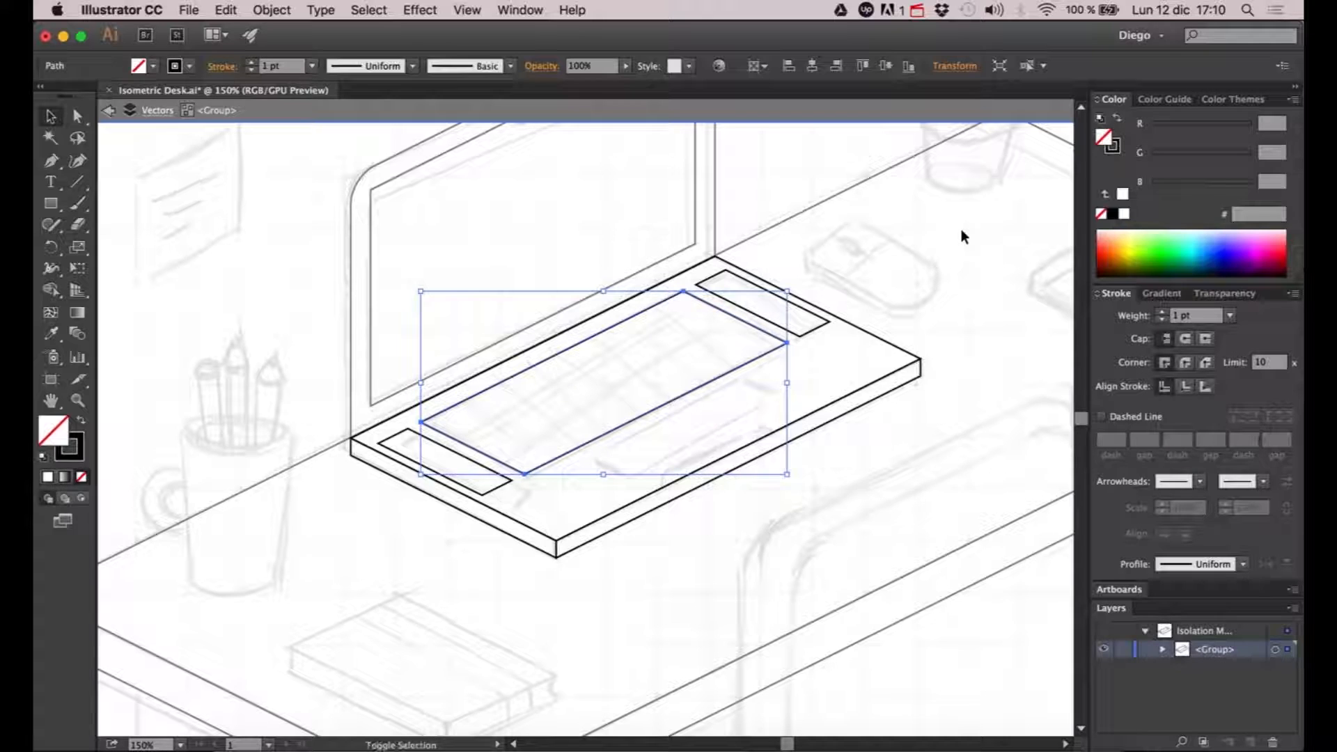
{"action": "key", "text": "shift+Right"}
{"action": "key", "text": "shift+Right"}
{"action": "key", "text": "shift+Down"}
{"action": "key", "text": "Right"}
{"action": "key", "text": "Right"}
{"action": "key", "text": "Right"}
{"action": "key", "text": "Right"}
{"action": "key", "text": "Right"}
{"action": "key", "text": "Down"}
{"action": "key", "text": "Down"}
{"action": "key", "text": "Down"}
{"action": "key", "text": "Down"}
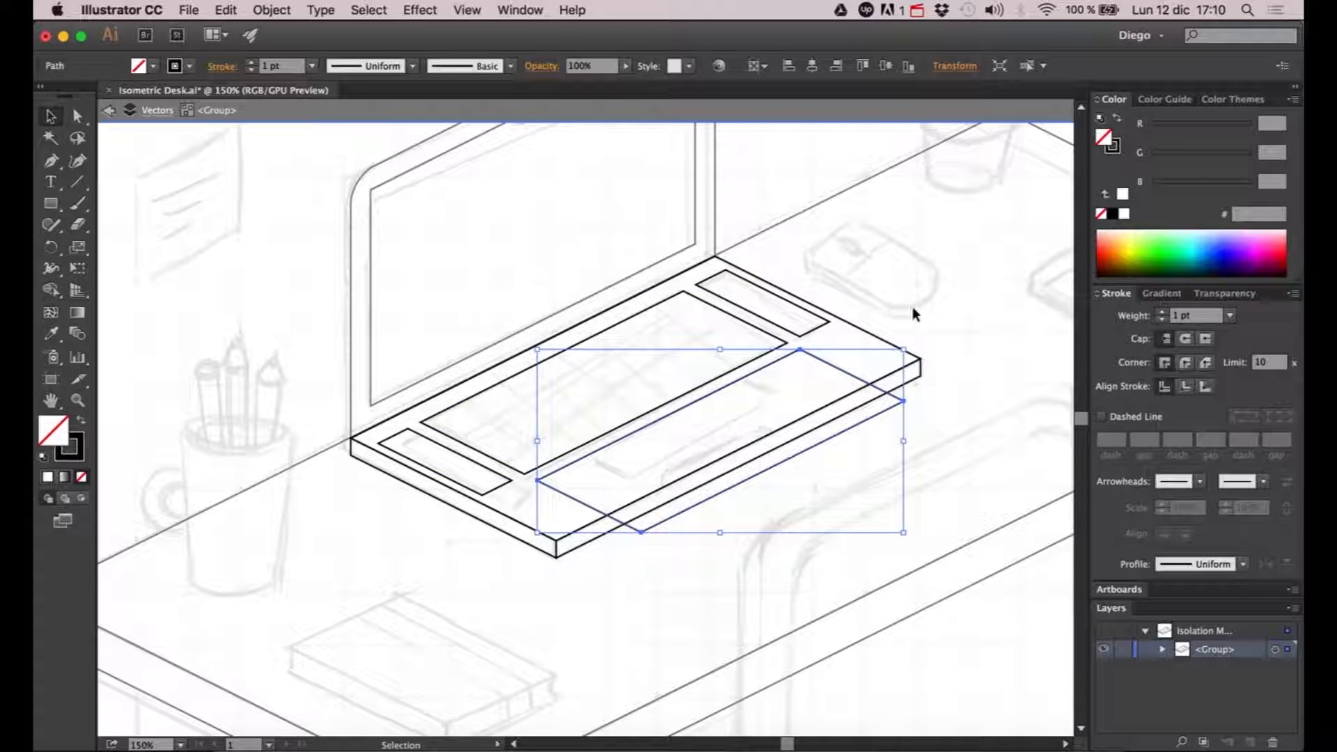
- Narrow the copied outline in front of the keyboard by moving its two front corner points up-left along the isometric axis
{"action": "left_click", "coordinate": [852, 454]}
{"action": "key", "text": "a"}
{"action": "left_click", "coordinate": [904, 402]}
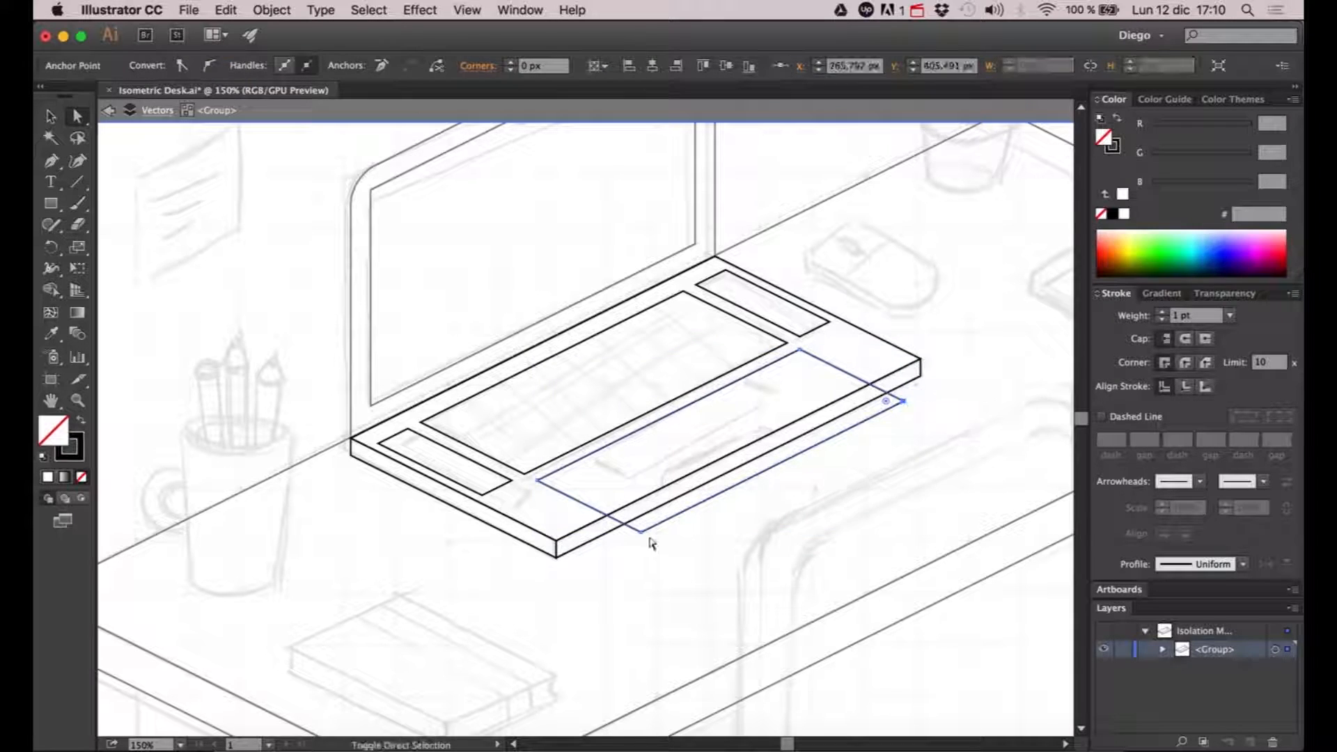
{"action": "left_click", "coordinate": [641, 533], "text": "shift"}
{"action": "key", "text": "Left"}
{"action": "key", "text": "Left"}
{"action": "key", "text": "Up"}
{"action": "key", "text": "Left"}
{"action": "key", "text": "Left"}
{"action": "key", "text": "Left"}
{"action": "key", "text": "Left"}
{"action": "key", "text": "Left"}
{"action": "key", "text": "Left"}
{"action": "key", "text": "Up"}
{"action": "key", "text": "Up"}
{"action": "key", "text": "Left"}
{"action": "key", "text": "Left"}
{"action": "key", "text": "Left"}
{"action": "key", "text": "Left"}
{"action": "key", "text": "Up"}
{"action": "key", "text": "Up"}
{"action": "key", "text": "Up"}
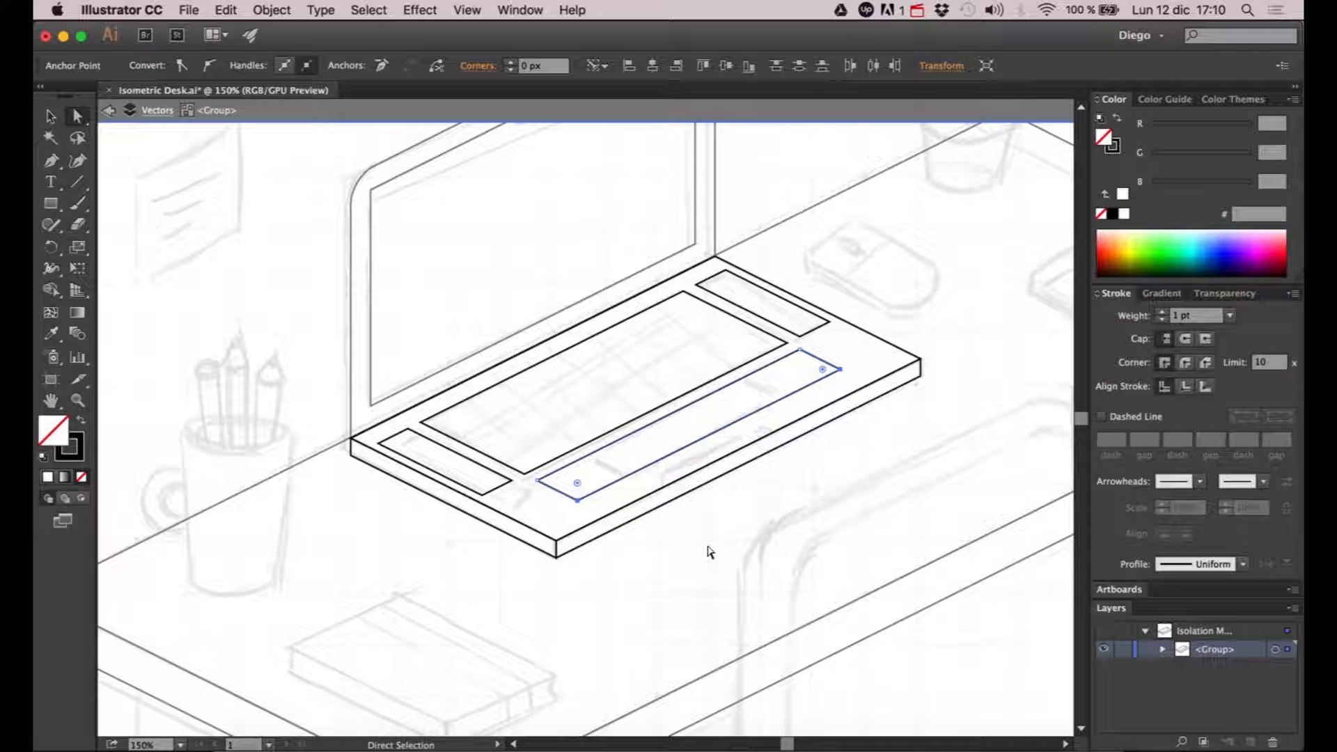
- Shorten the trackpad outline by moving its two left-end corner points up-right along the isometric axis
{"action": "left_click", "coordinate": [552, 510]}
{"action": "scroll", "coordinate": [537, 496], "scroll_direction": "up", "scroll_amount": 1}
{"action": "left_click_drag", "start_coordinate": [525, 537], "coordinate": [589, 479]}
{"action": "left_click", "coordinate": [592, 516]}
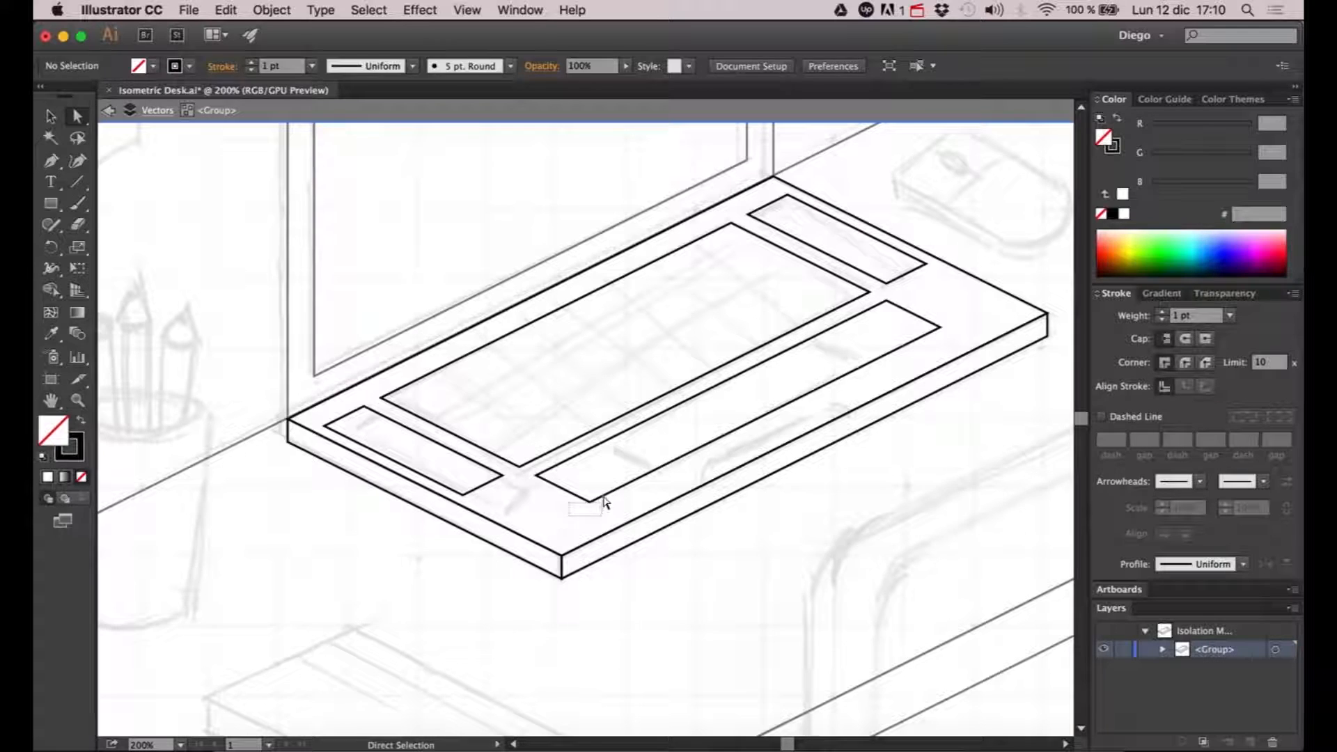
{"action": "left_click", "coordinate": [603, 497]}
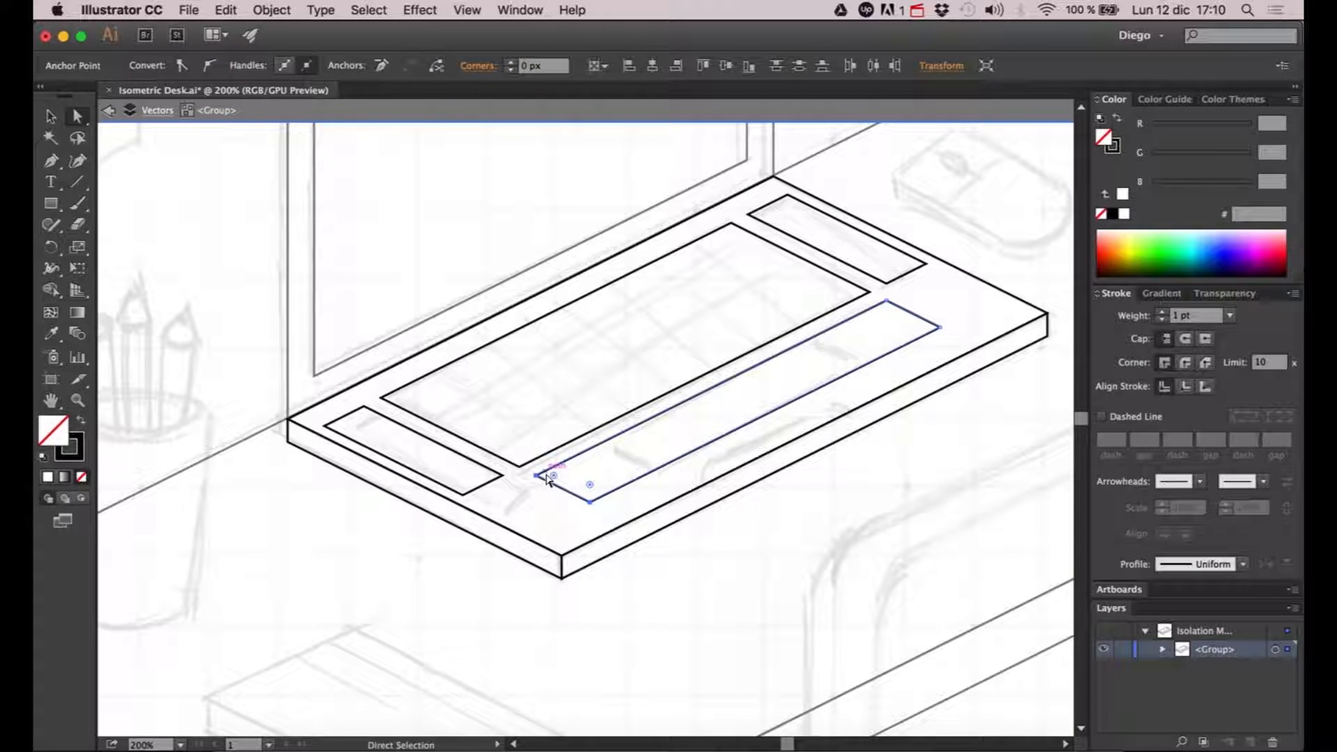
{"action": "key", "text": "Right"}
{"action": "key", "text": "Right"}
{"action": "key", "text": "Right"}
{"action": "key", "text": "Right"}
{"action": "key", "text": "Right"}
{"action": "key", "text": "Right"}
{"action": "key", "text": "Right"}
{"action": "key", "text": "Right"}
{"action": "key", "text": "Right"}
{"action": "key", "text": "Right"}
{"action": "key", "text": "Right"}
- Move the trackpad outline's two right-end corner points down-left along the isometric axis to match the sketched trackpad, and deselect it
{"action": "left_click_drag", "start_coordinate": [791, 392], "coordinate": [735, 408]}
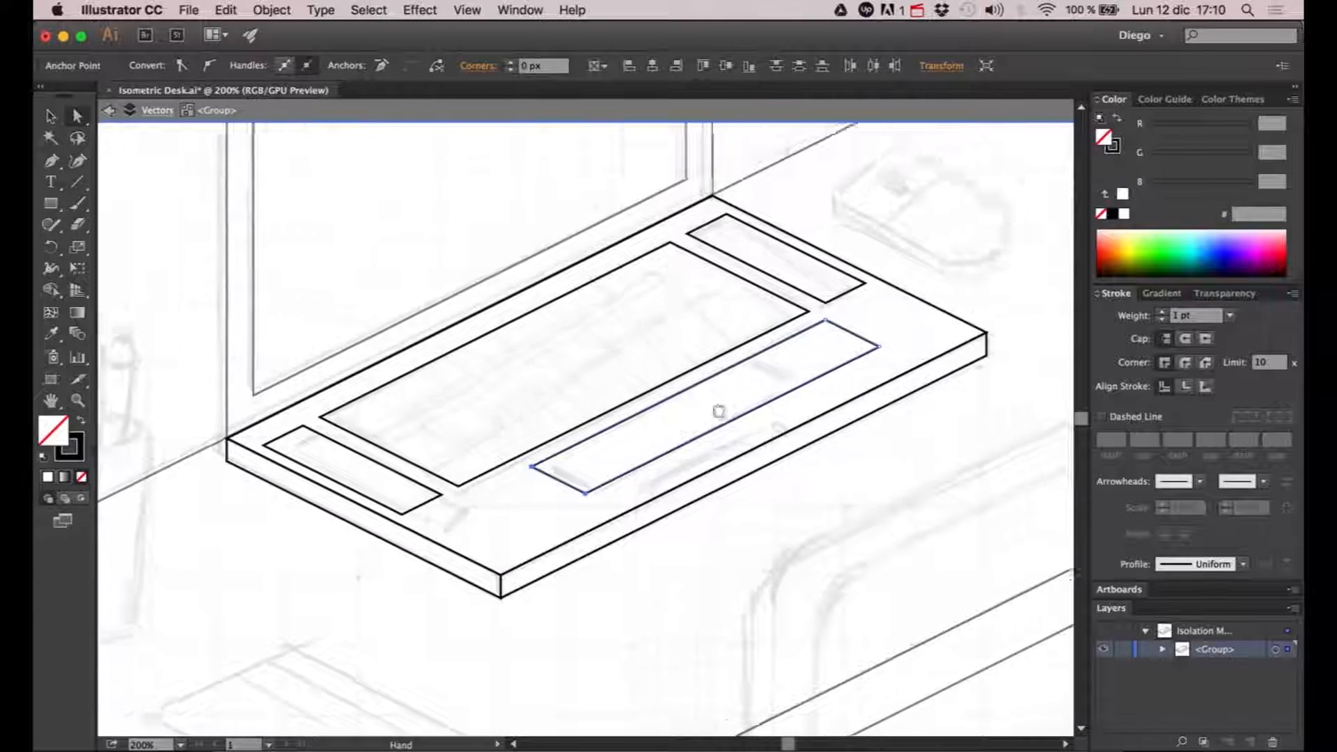
{"action": "left_click", "coordinate": [811, 338]}
{"action": "left_click_drag", "start_coordinate": [781, 323], "coordinate": [819, 374]}
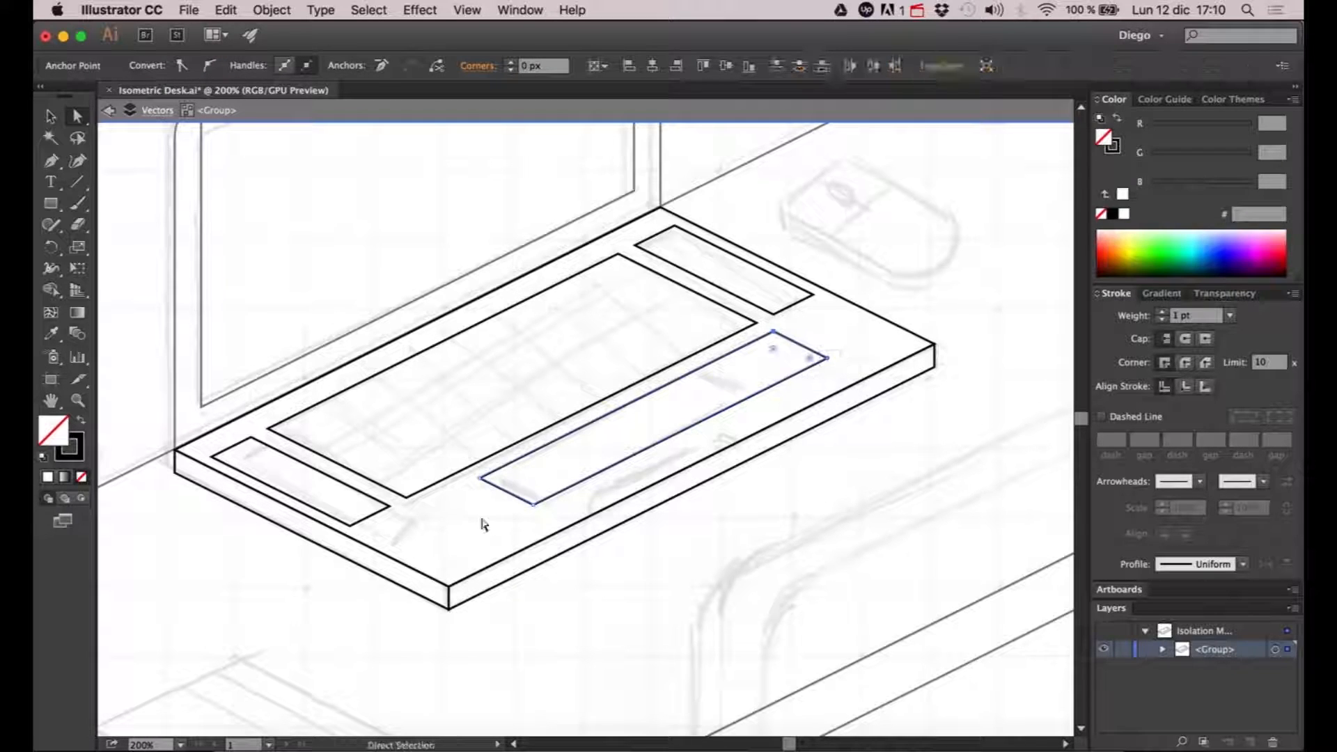
{"action": "key", "text": "Left"}
{"action": "key", "text": "Left"}
{"action": "key", "text": "Down"}
{"action": "key", "text": "Left"}
{"action": "key", "text": "Left"}
{"action": "key", "text": "Down"}
{"action": "key", "text": "Left"}
{"action": "key", "text": "Left"}
{"action": "key", "text": "Down"}
{"action": "key", "text": "Left"}
{"action": "key", "text": "Left"}
{"action": "key", "text": "Down"}
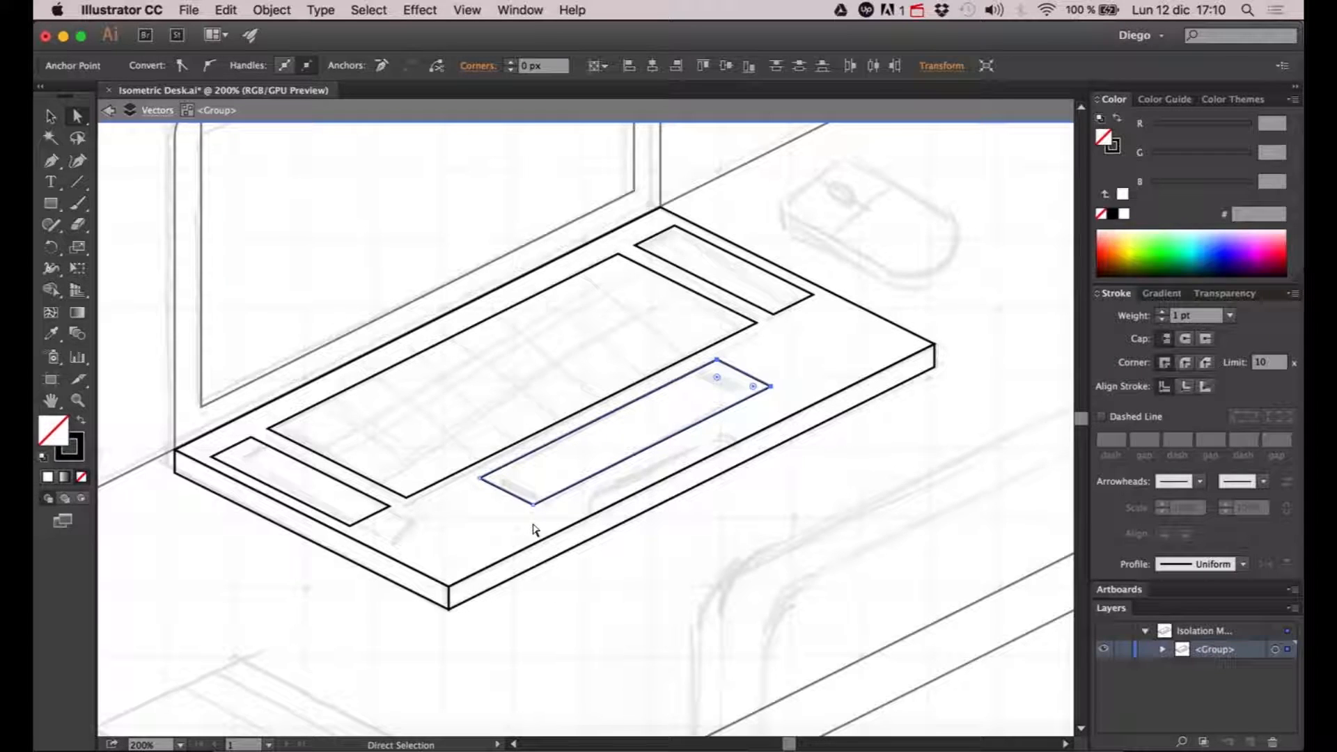
{"action": "key", "text": "Left"}
{"action": "key", "text": "Left"}
{"action": "key", "text": "Down"}
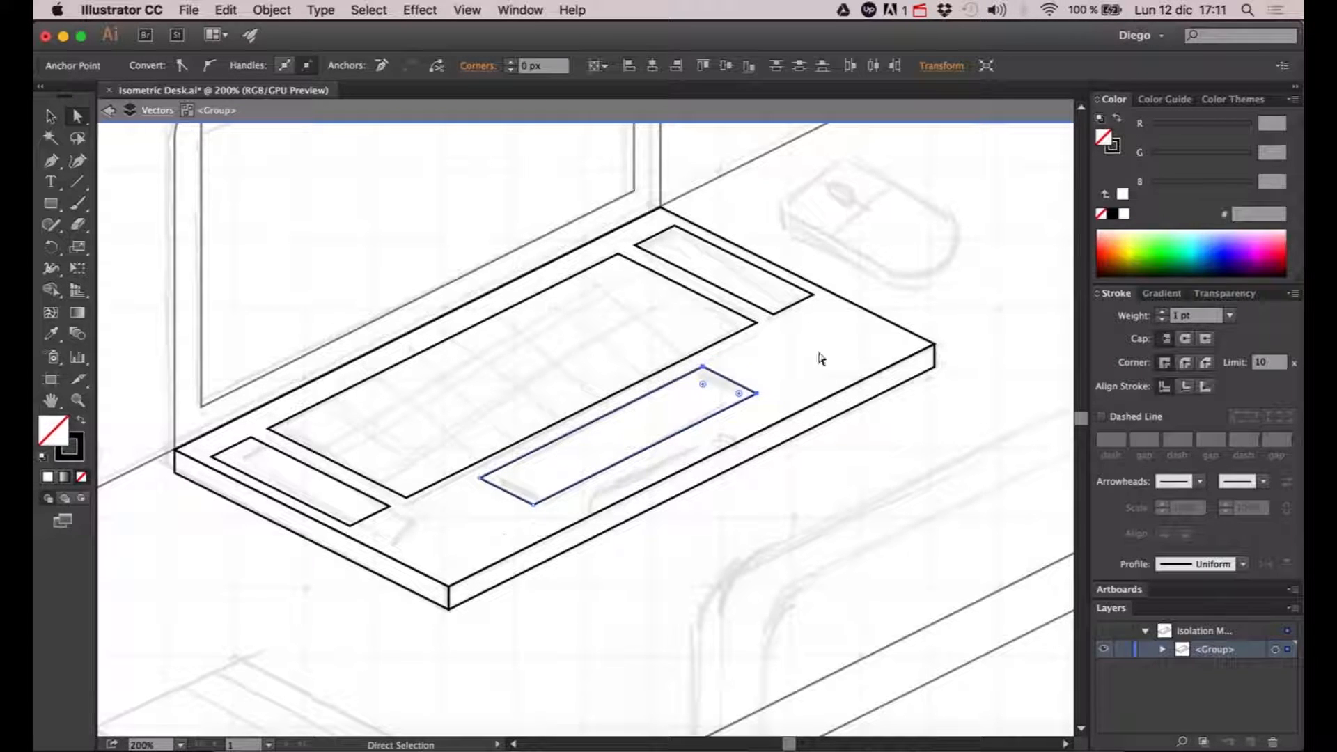
{"action": "left_click", "coordinate": [907, 291]}
- Copy only the back edge of the keyboard outline and paste it in place as a separate line
{"action": "scroll", "coordinate": [949, 278], "scroll_direction": "down", "scroll_amount": 2}
{"action": "left_click_drag", "start_coordinate": [946, 279], "coordinate": [804, 433]}
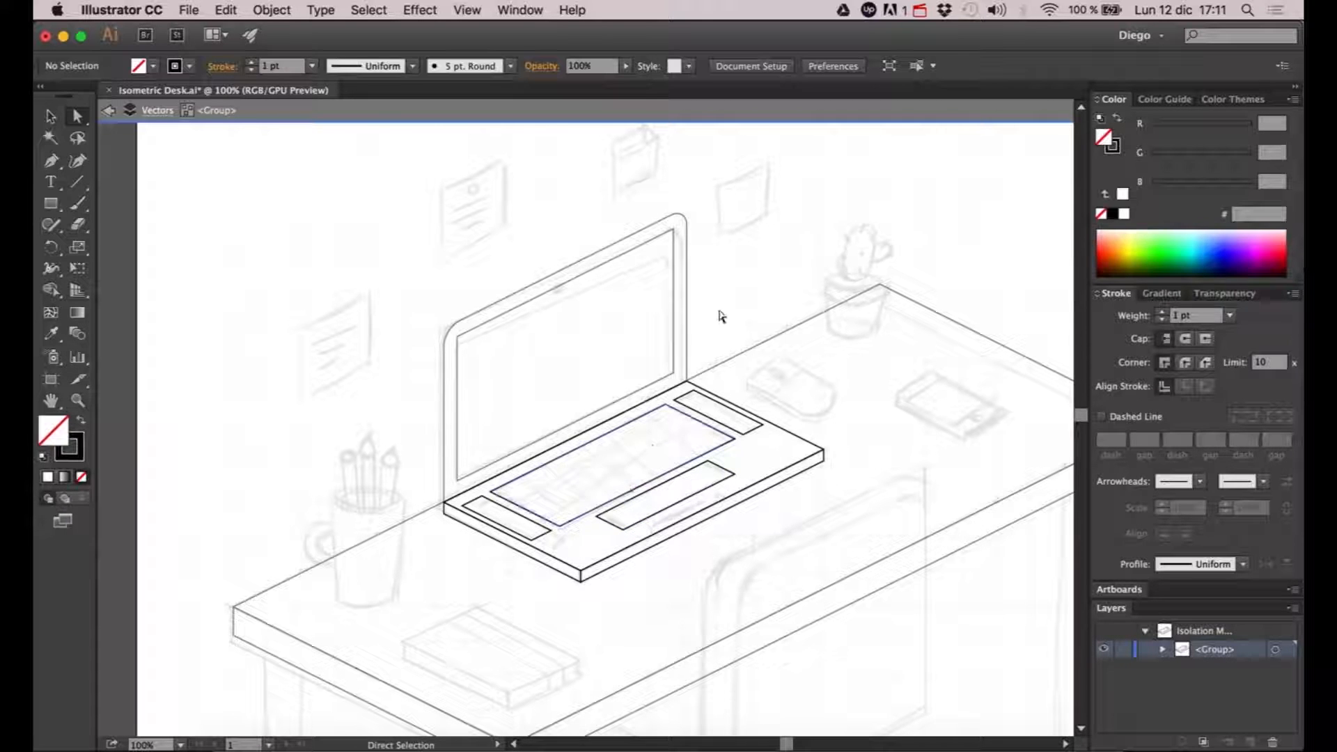
{"action": "key", "text": "super+equal"}
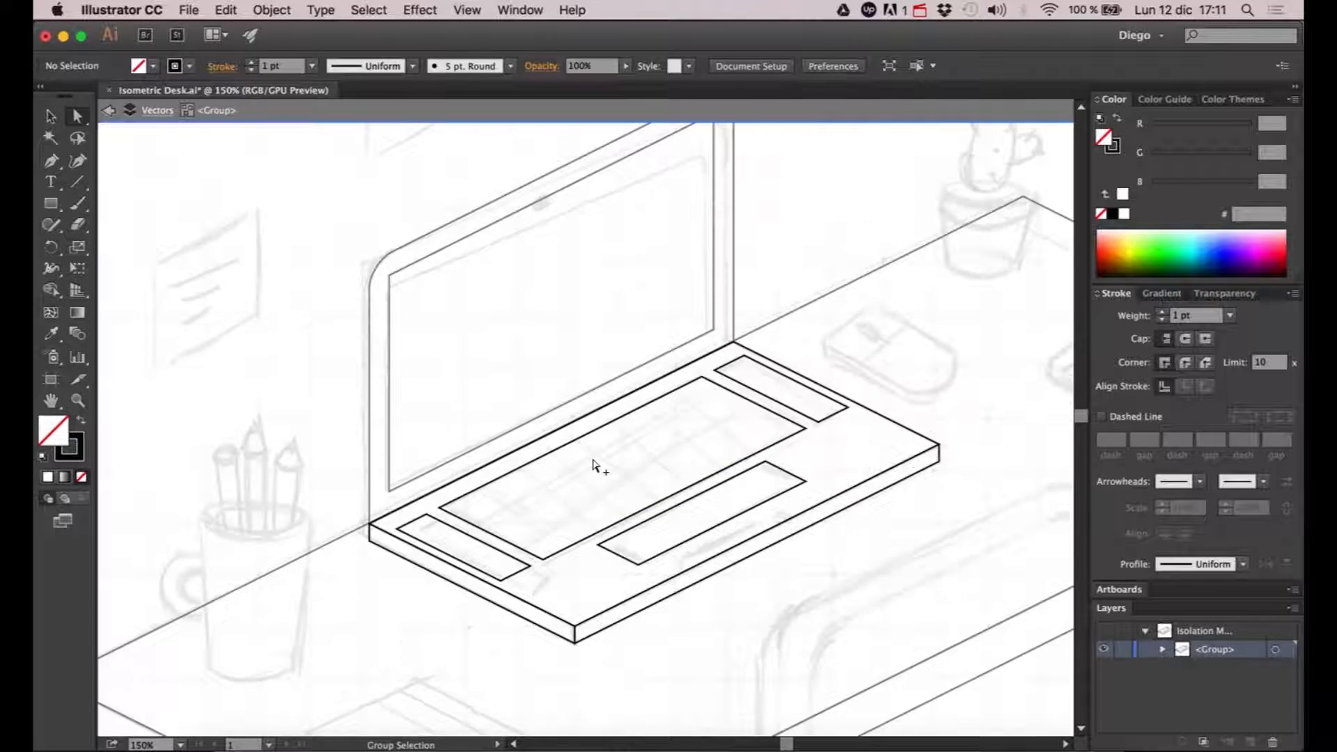
{"action": "left_click_drag", "start_coordinate": [594, 472], "coordinate": [563, 420]}
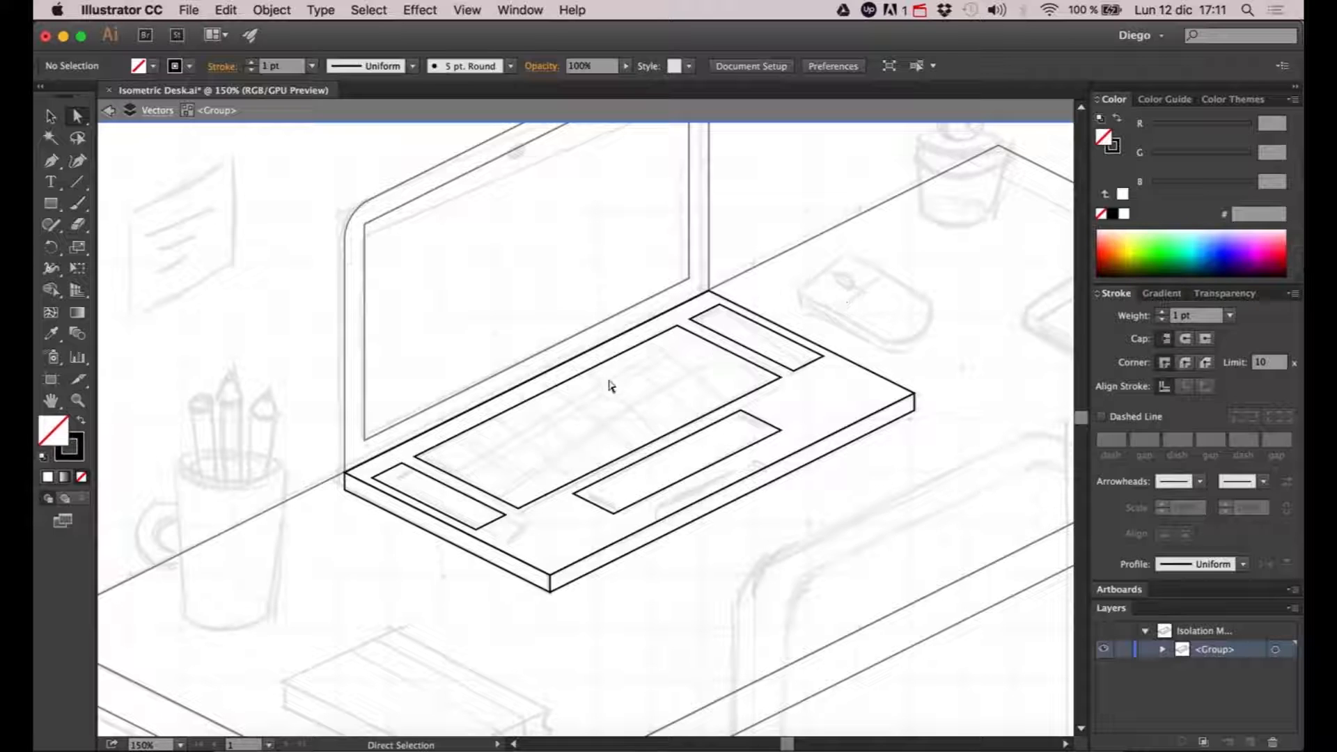
{"action": "left_click", "coordinate": [564, 384]}
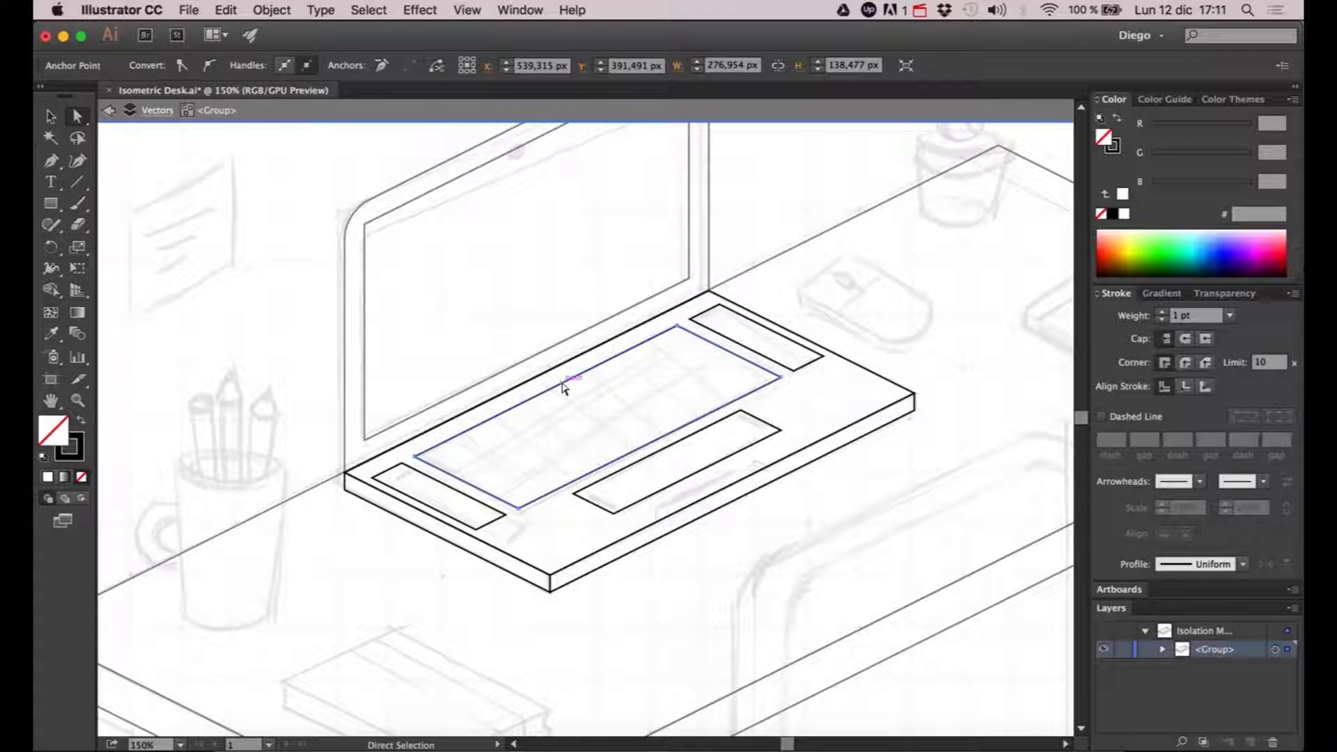
{"action": "left_click", "coordinate": [582, 411]}
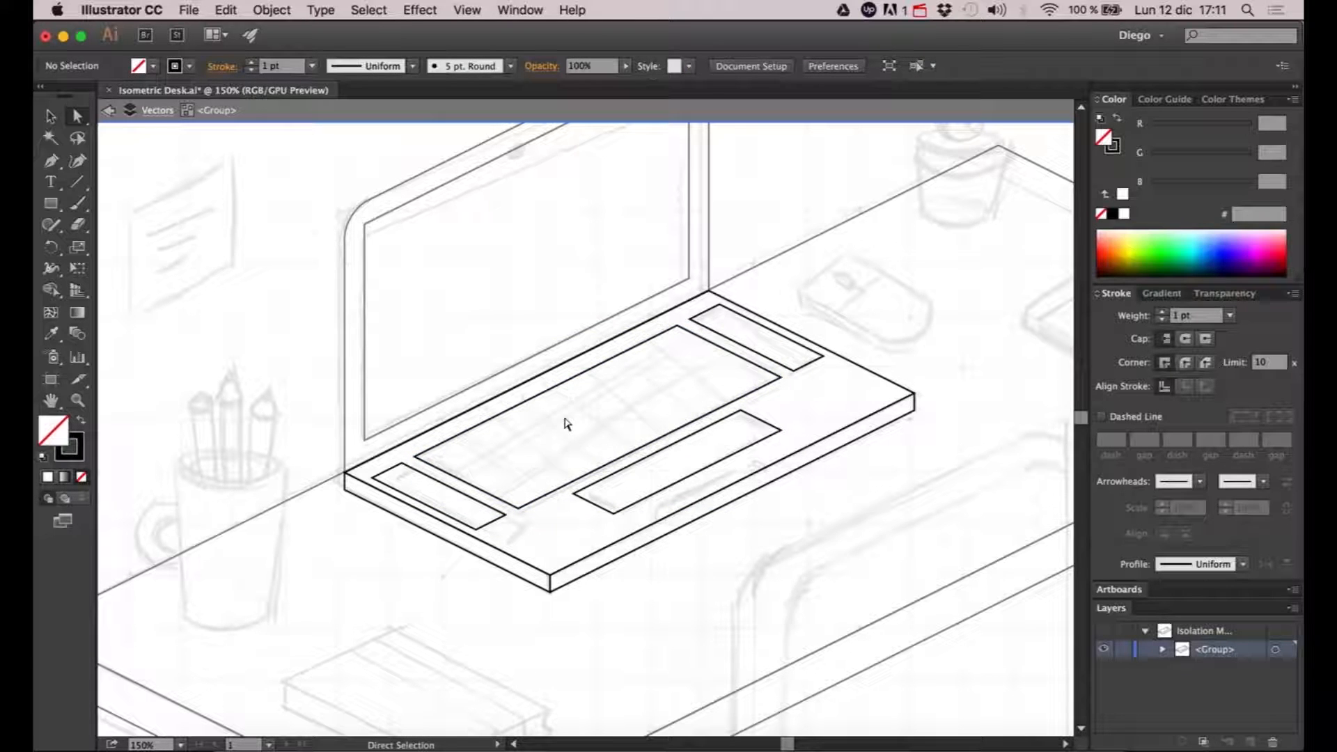
{"action": "key", "text": "v"}
{"action": "key", "text": "super+f"}
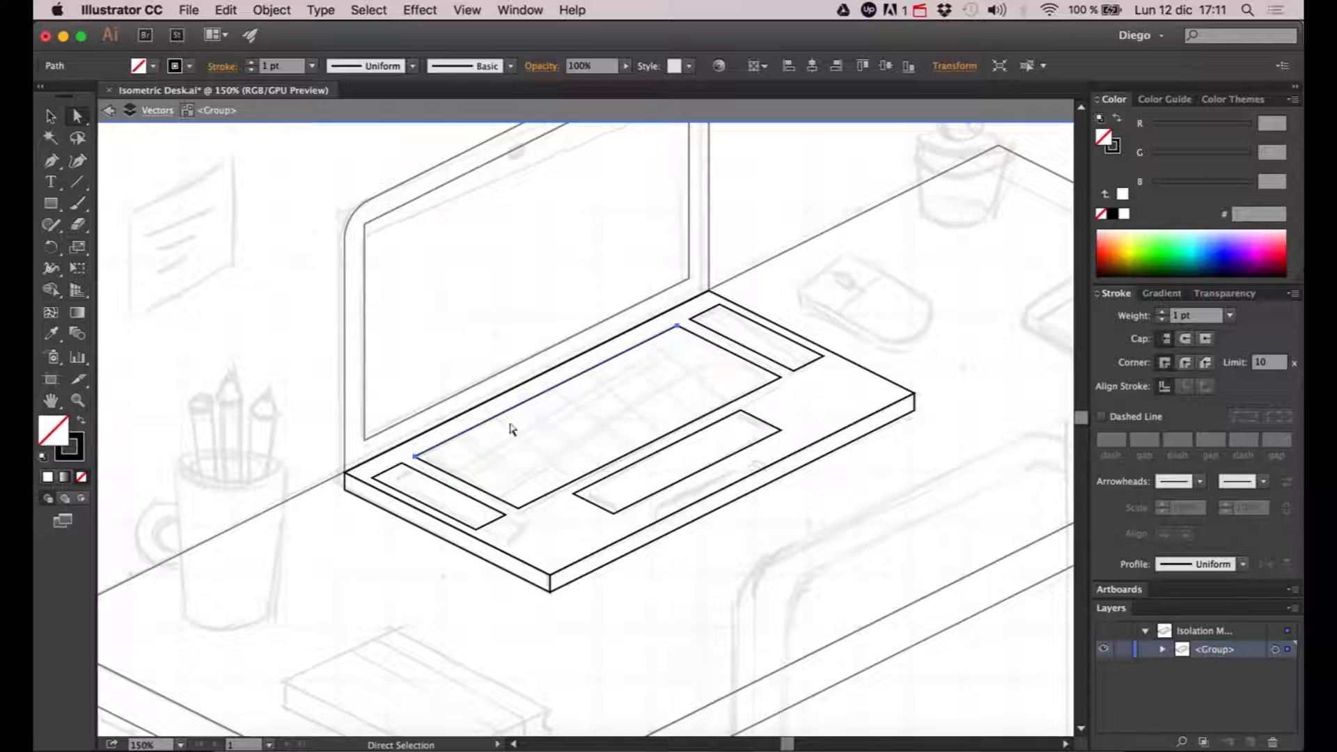
- Try shifting the copied back edge line down-right into the keyboard area, and undo the shift
{"action": "key", "text": "Right"}
{"action": "key", "text": "Right"}
{"action": "key", "text": "Right"}
{"action": "key", "text": "Right"}
{"action": "key", "text": "Right"}
{"action": "key", "text": "Down"}
{"action": "key", "text": "Down"}
{"action": "key", "text": "Down"}
{"action": "key", "text": "Down"}
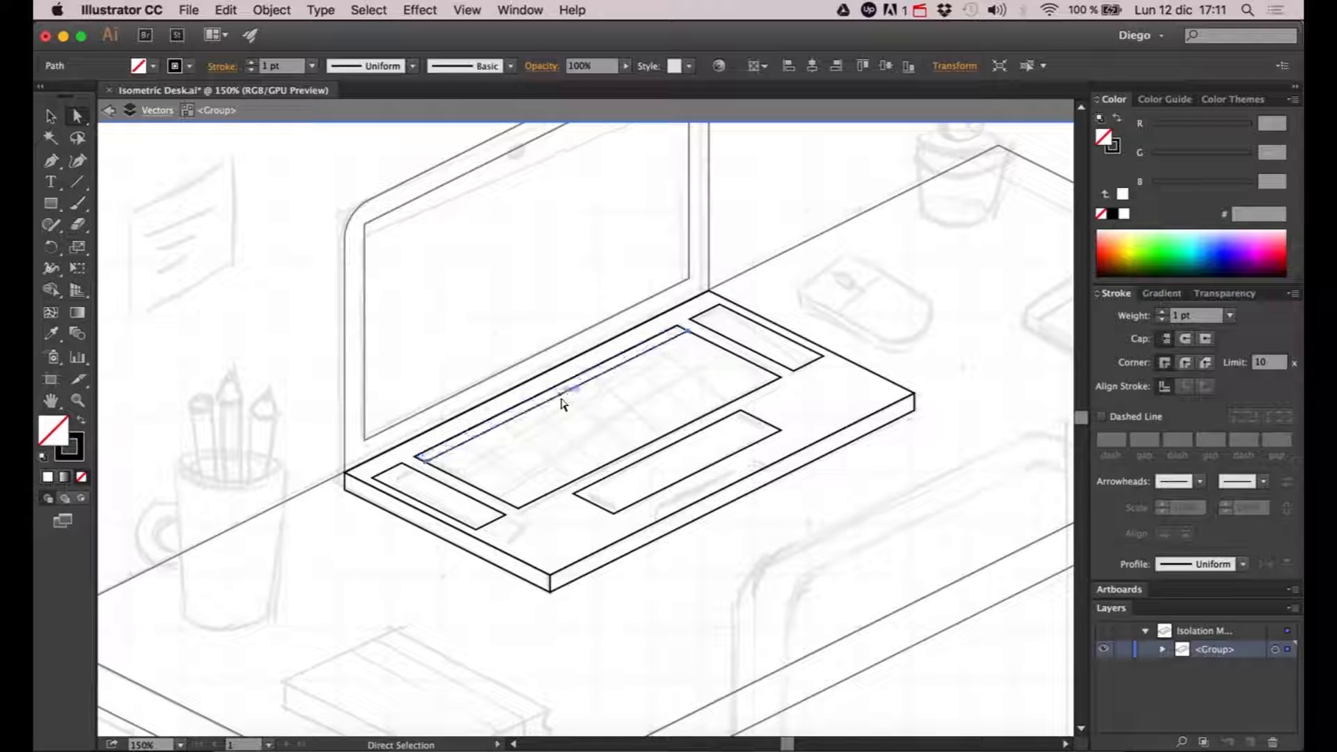
{"action": "left_click", "coordinate": [563, 404]}
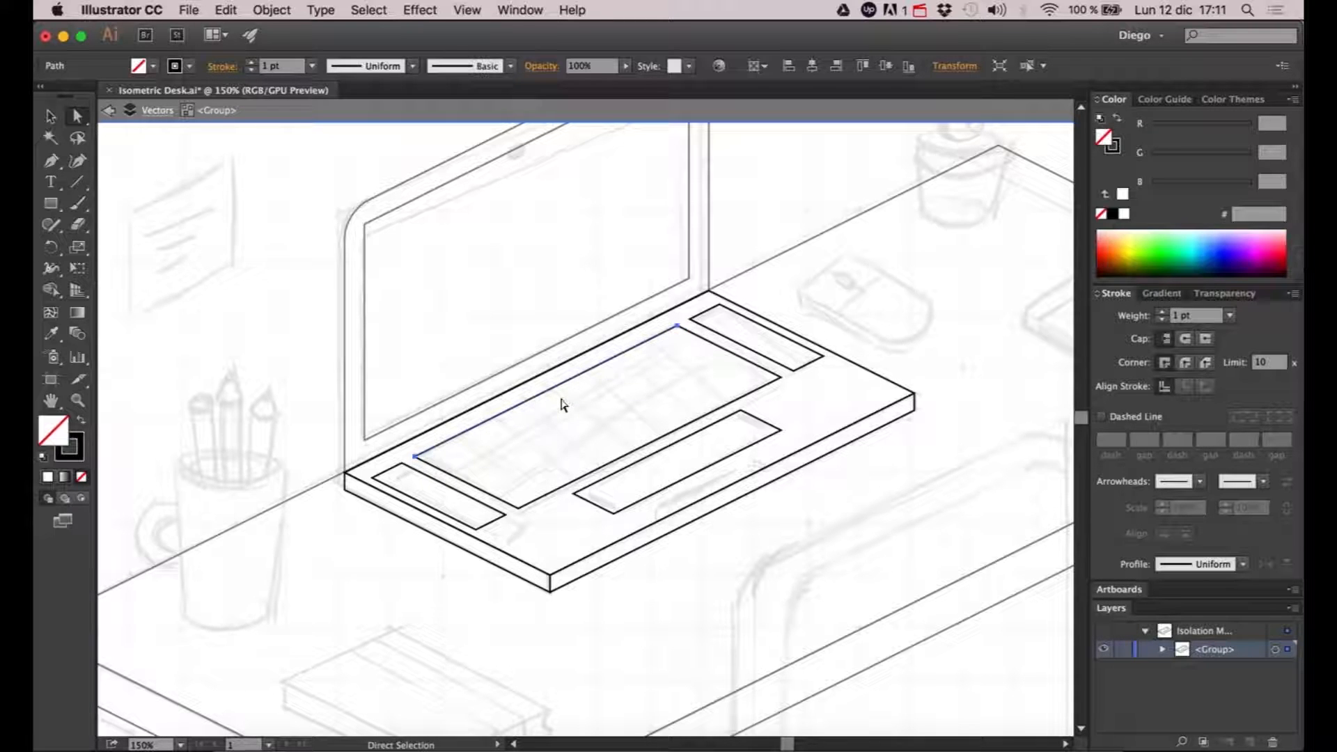
- Copy only the front edge of the keyboard outline and paste it in place as a separate line
{"action": "left_click", "coordinate": [628, 460]}
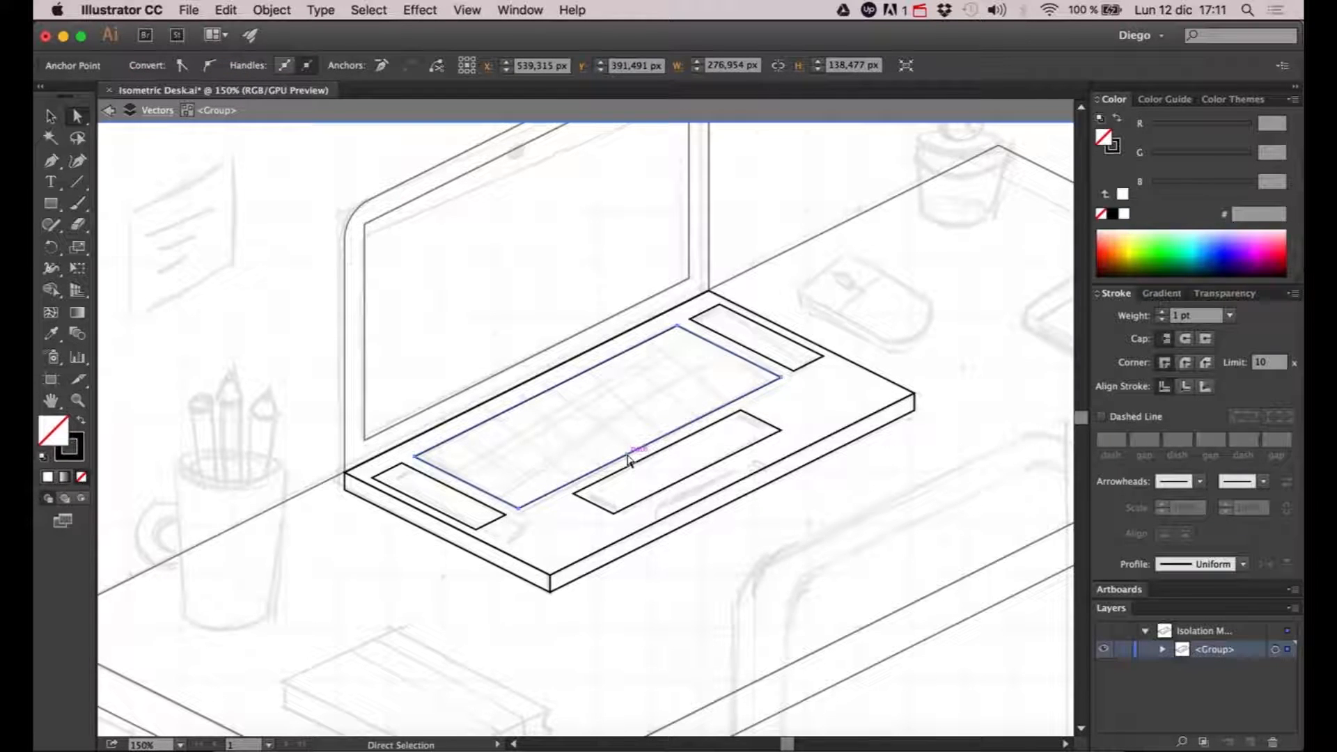
{"action": "key", "text": "v"}
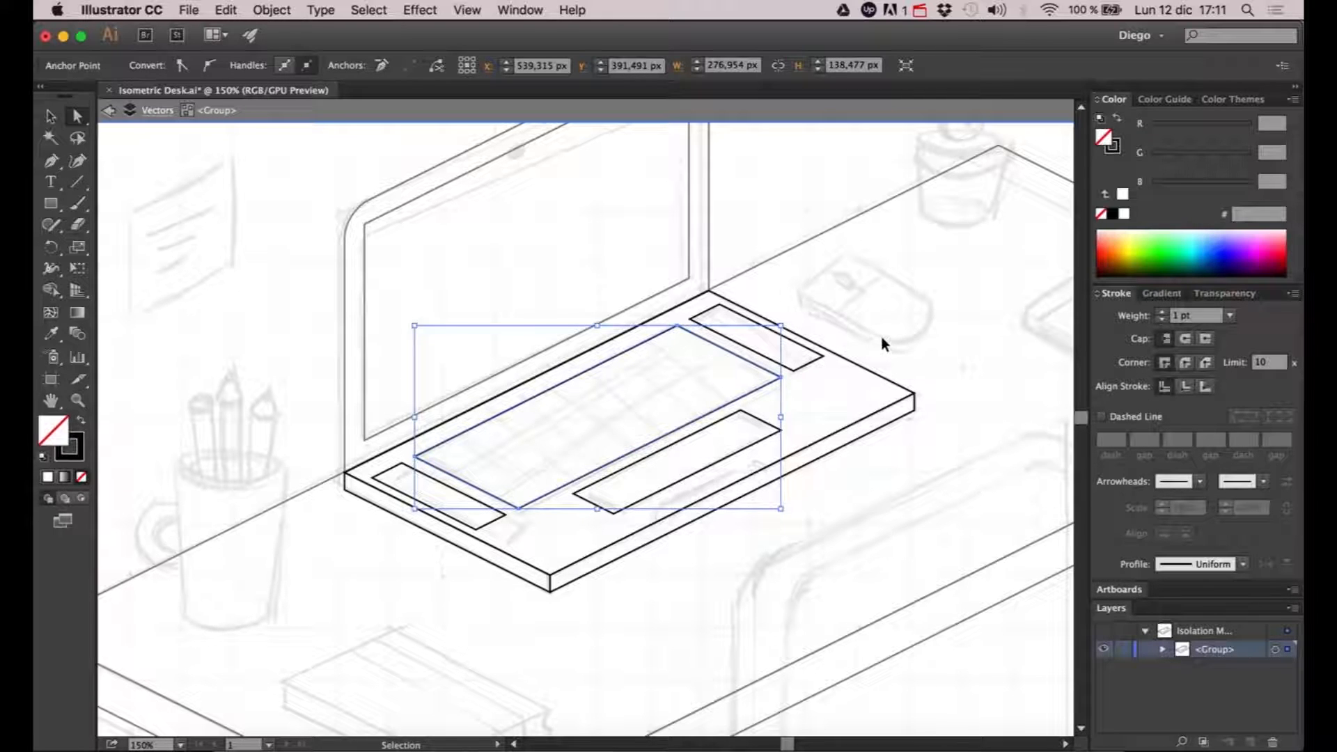
{"action": "key", "text": "a"}
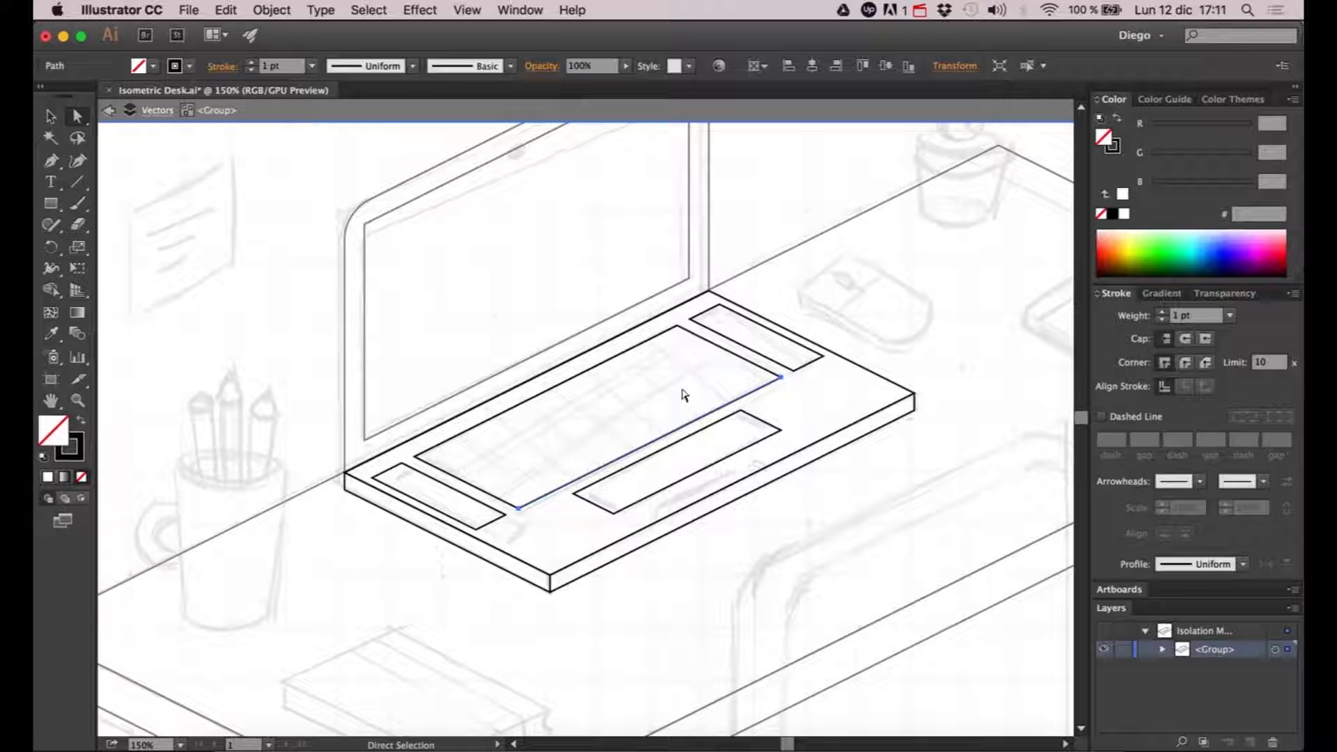
- Group the copied back and front edge lines of the keyboard and isolate that group for editing
{"action": "key", "text": "v"}
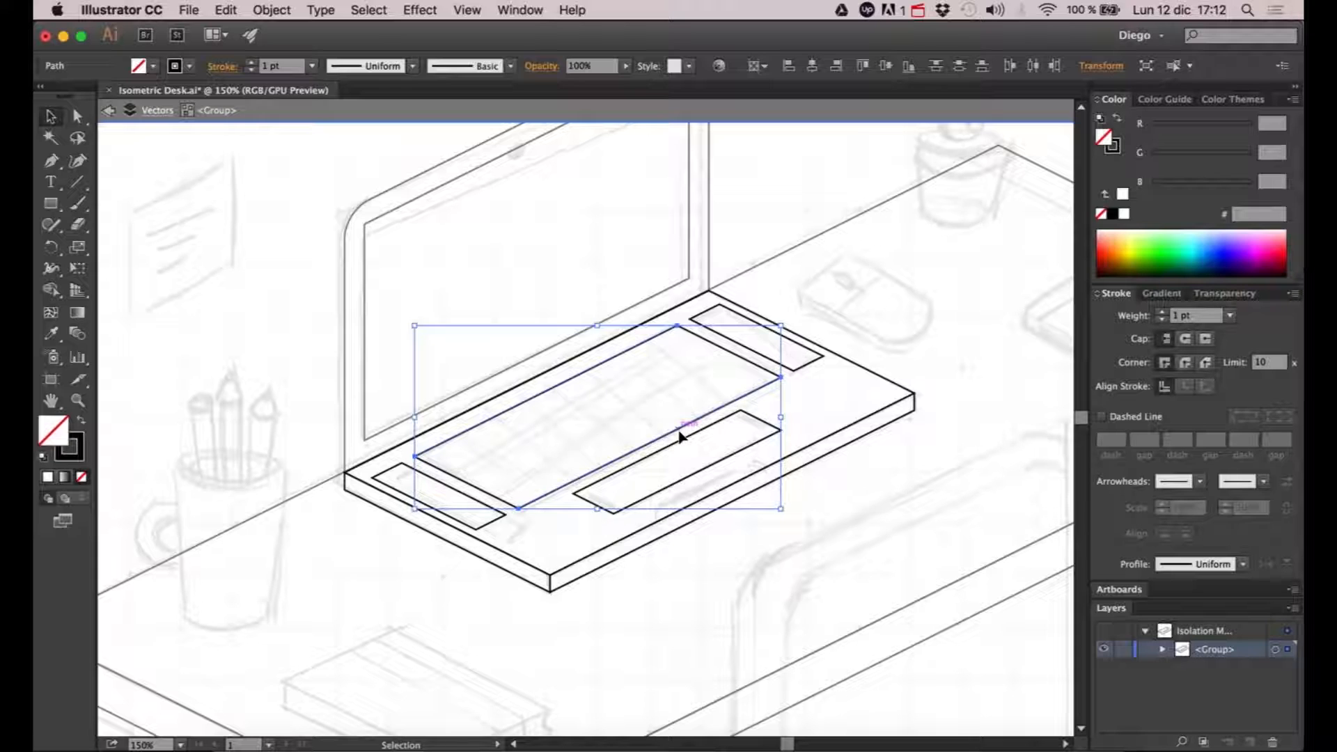
{"action": "key", "text": "a"}
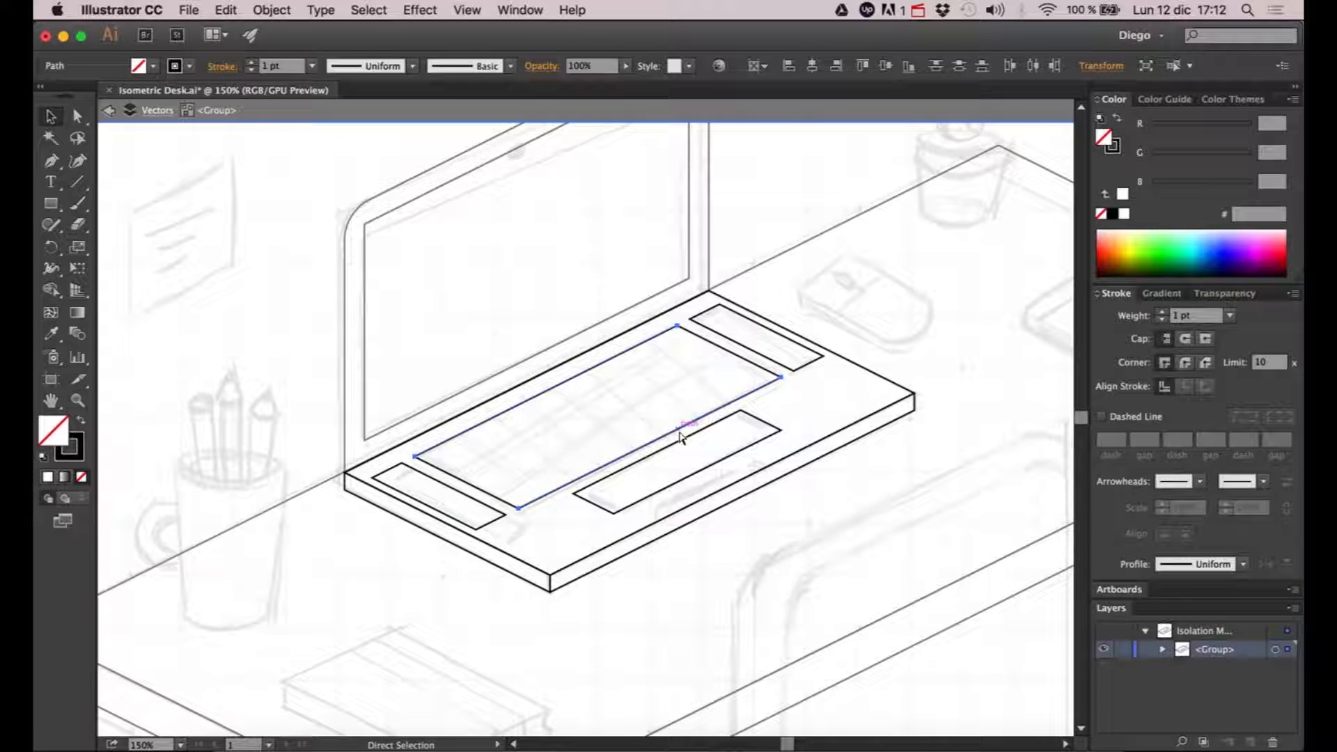
{"action": "key", "text": "v"}
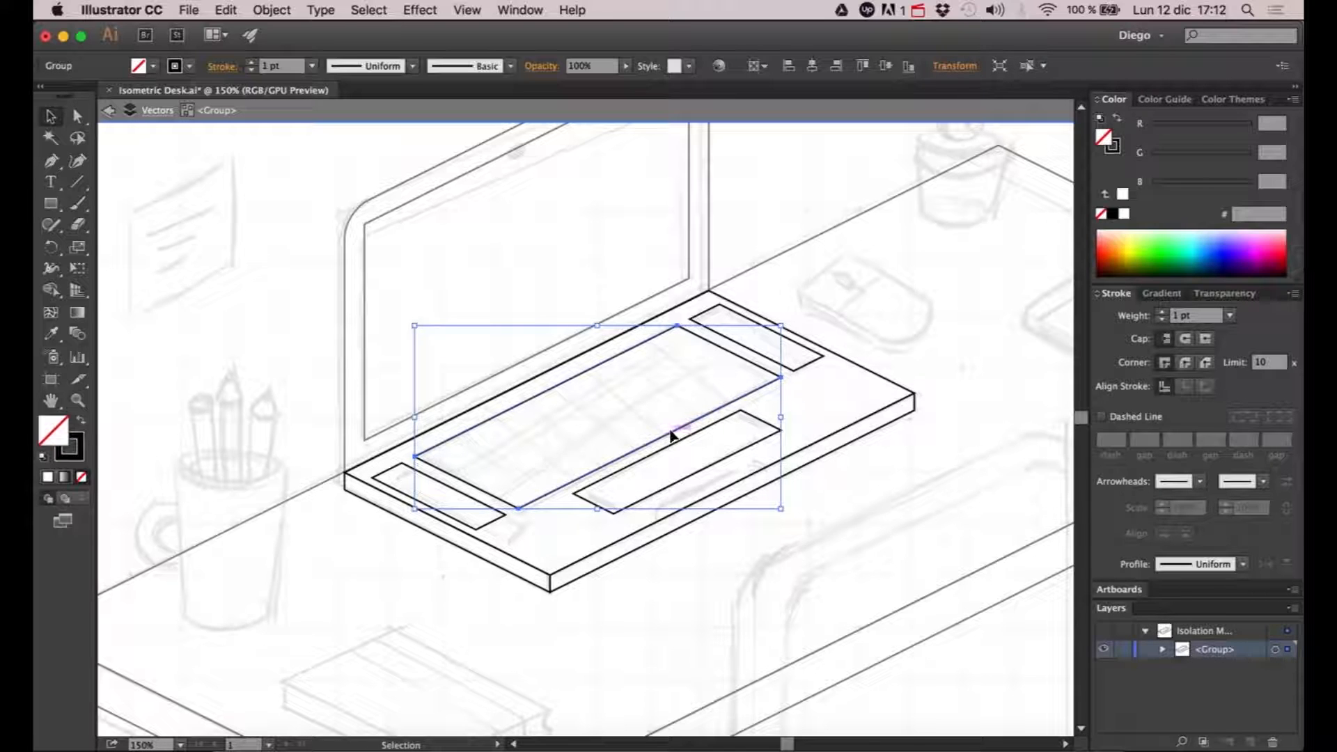
{"action": "double_click", "coordinate": [672, 437]}
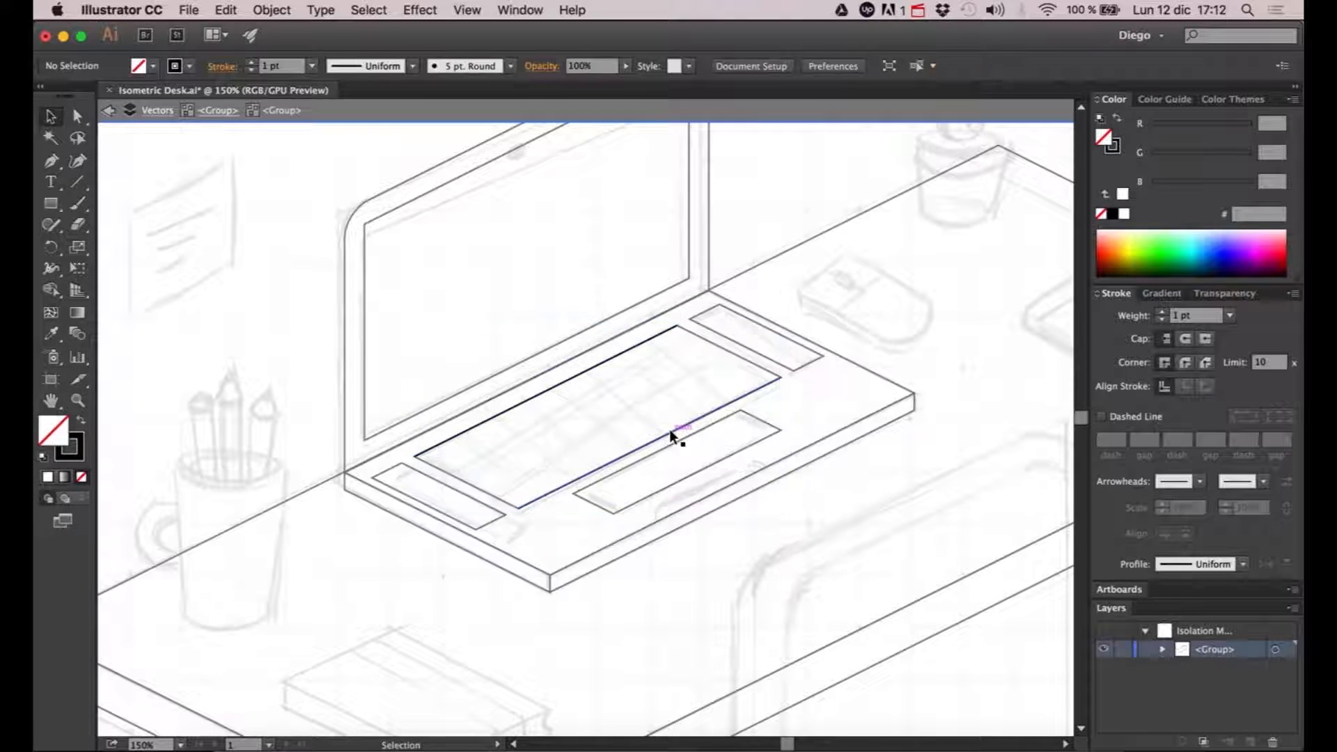
- Blend the keyboard's back edge line with its front edge line using the Blend tool
{"action": "left_click", "coordinate": [727, 412]}
{"action": "left_click", "coordinate": [625, 353]}
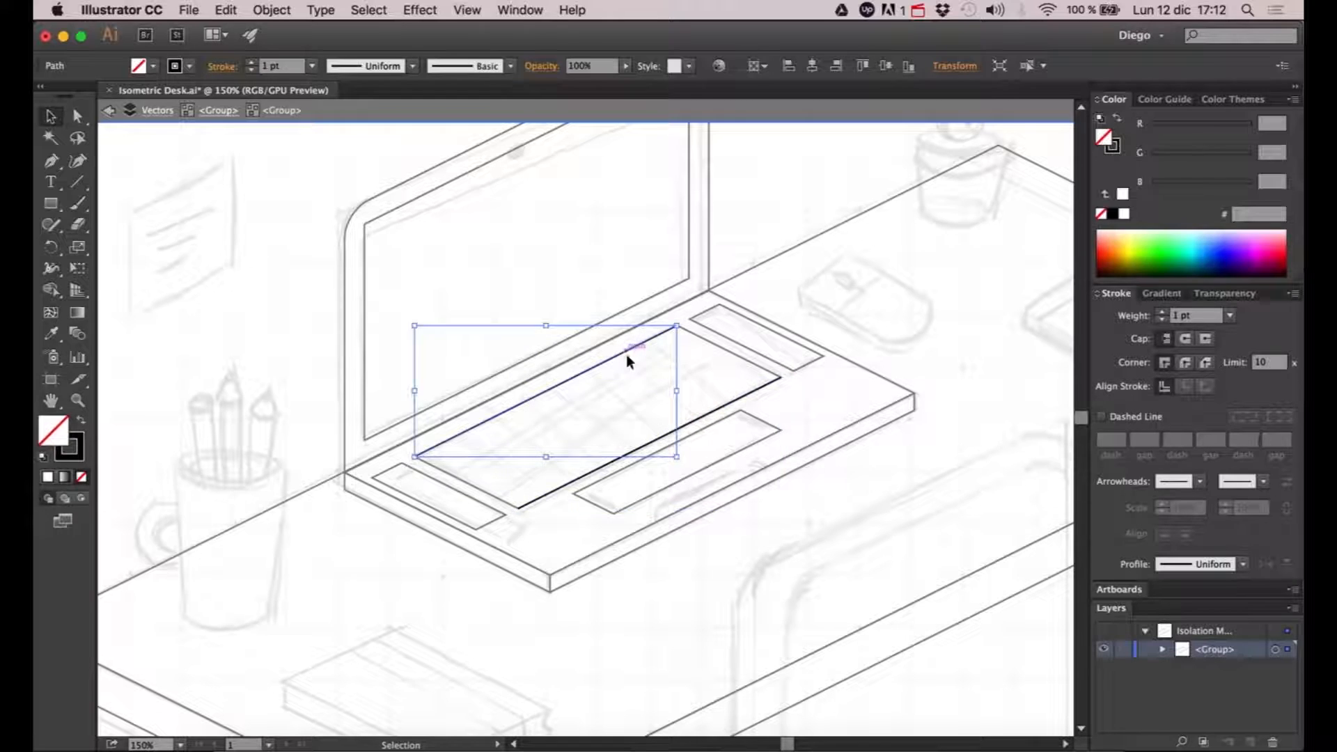
{"action": "left_click", "coordinate": [640, 401]}
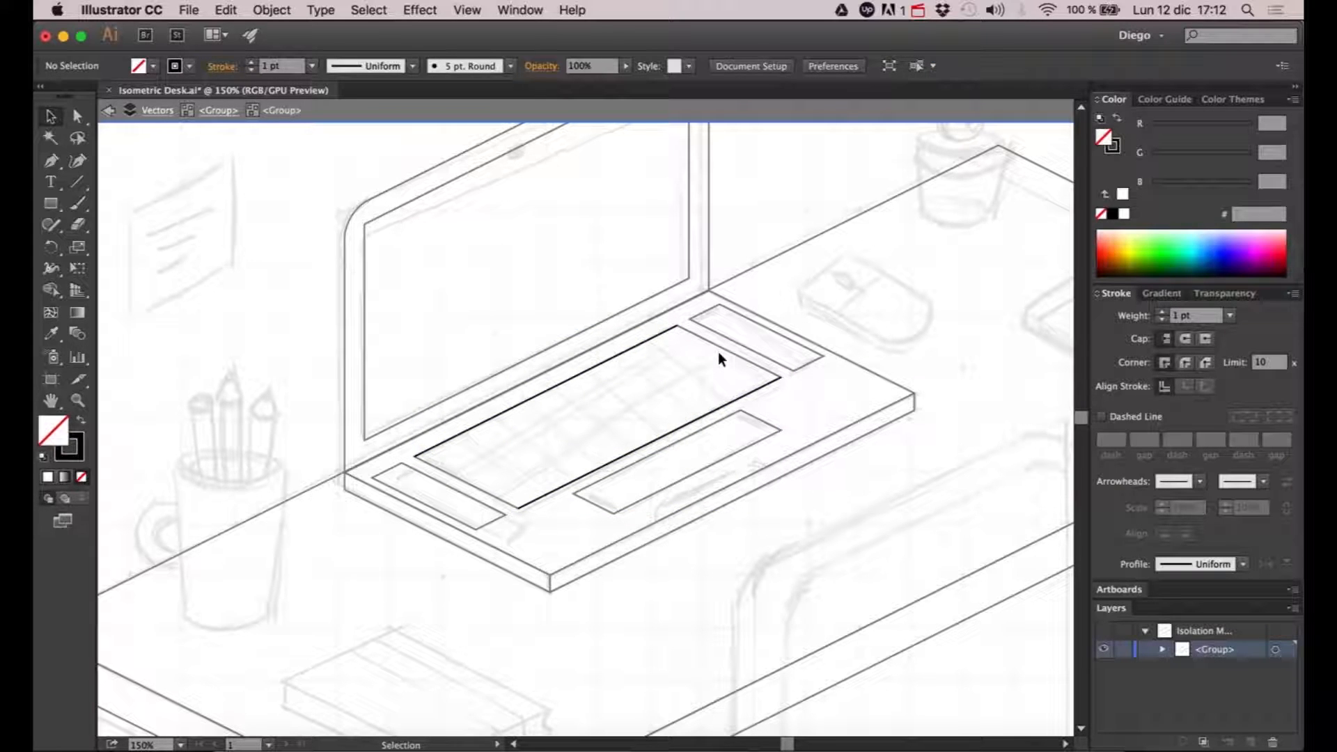
{"action": "left_click", "coordinate": [78, 335]}
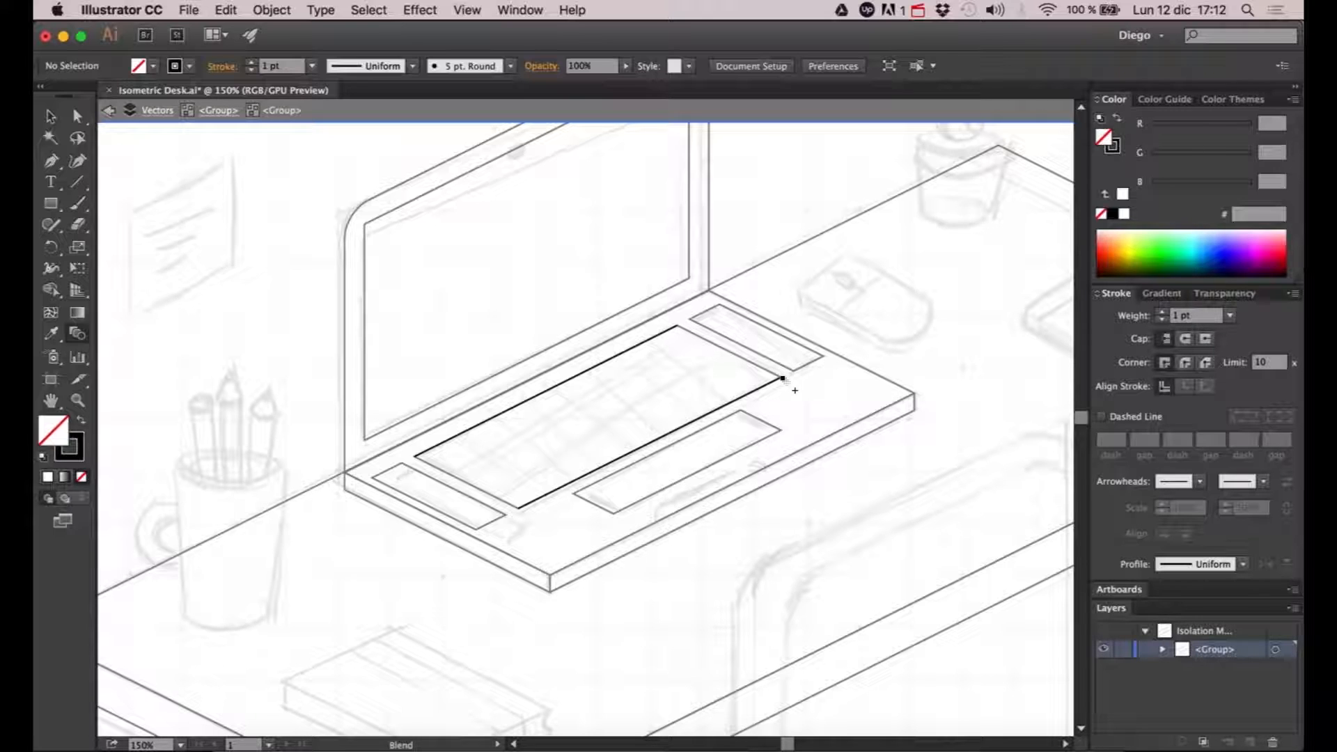
{"action": "left_click", "coordinate": [783, 379]}
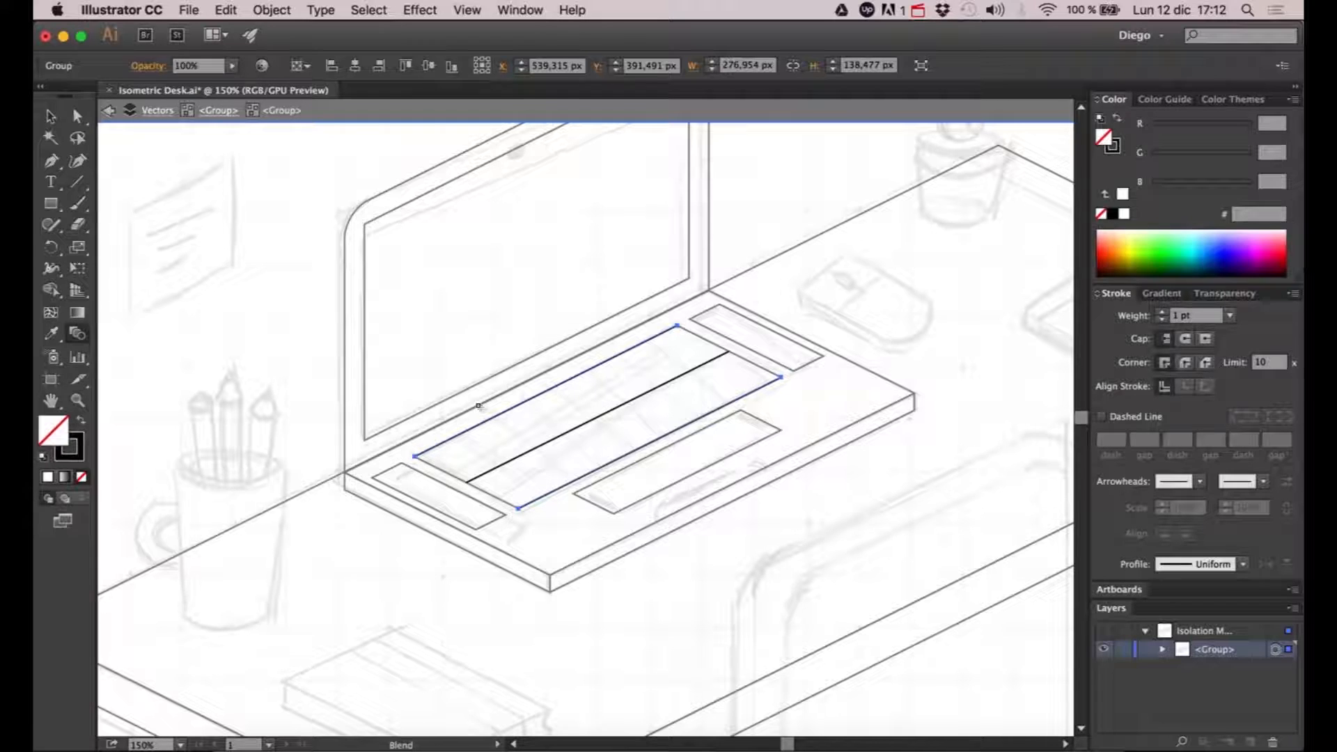
- Set the keyboard line blend's spacing to Specified Steps with 3 steps, previewing the result before applying it
{"action": "left_click", "coordinate": [272, 10]}
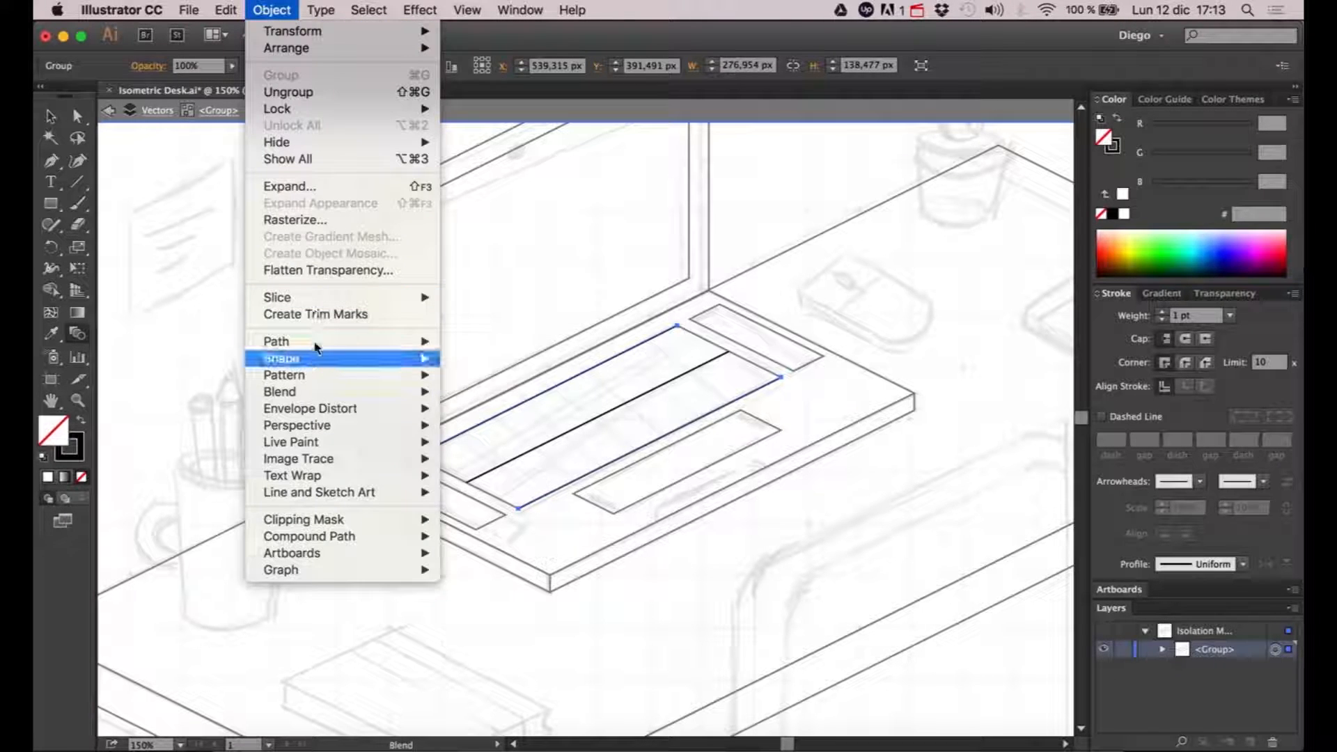
{"action": "mouse_move", "coordinate": [308, 392]}
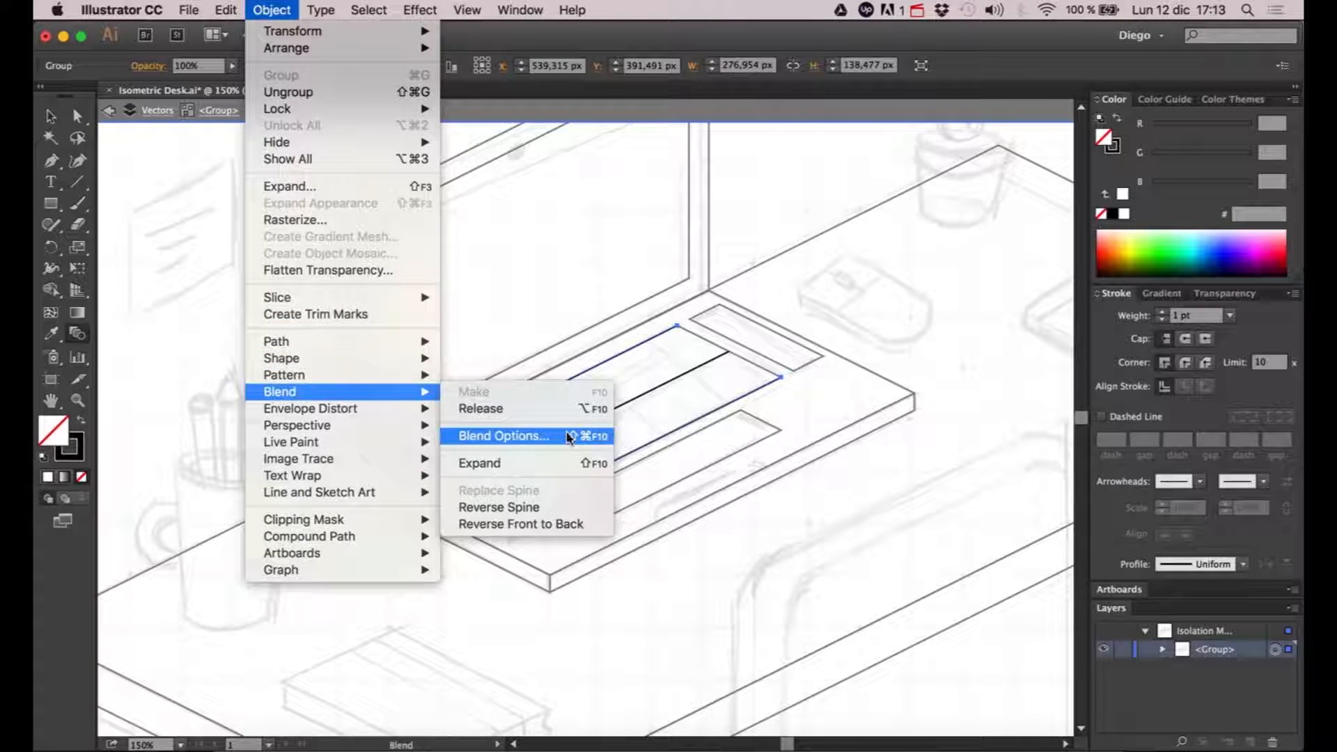
{"action": "left_click", "coordinate": [570, 438]}
{"action": "left_click_drag", "start_coordinate": [543, 140], "coordinate": [834, 143]}
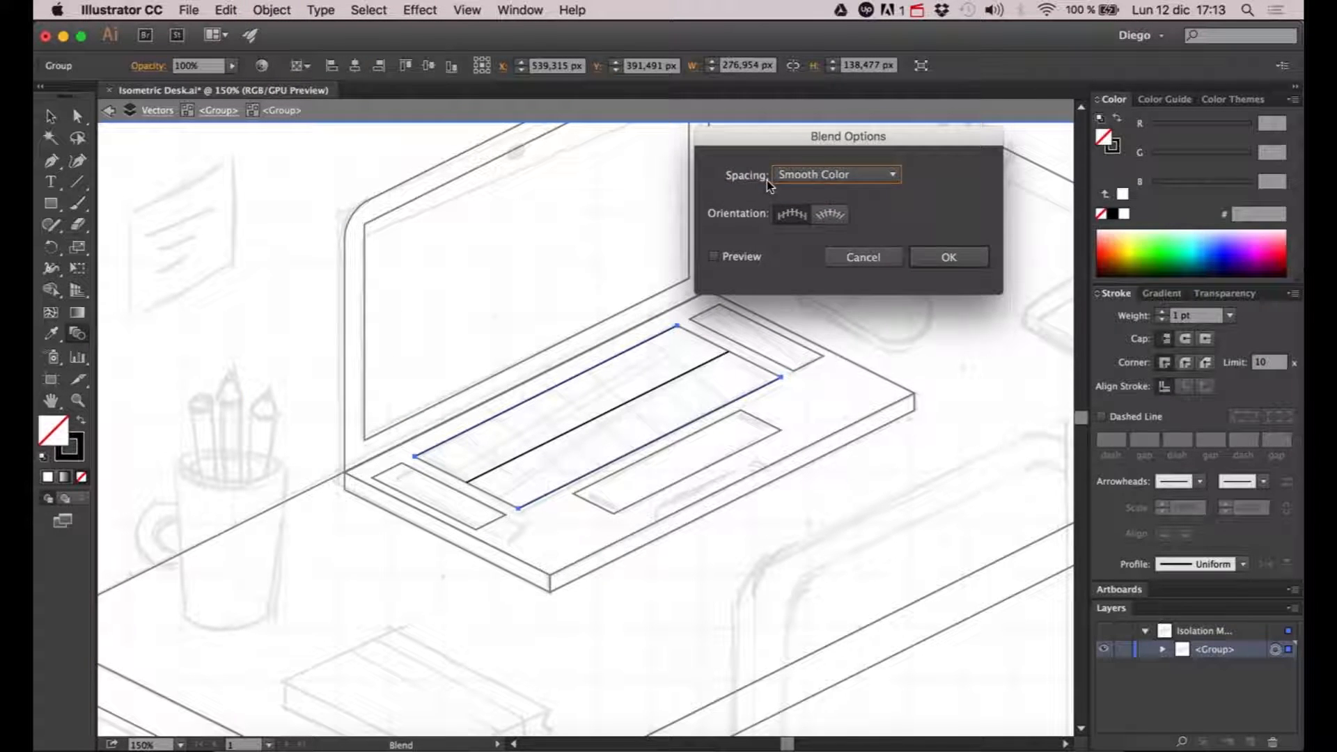
{"action": "left_click", "coordinate": [836, 178]}
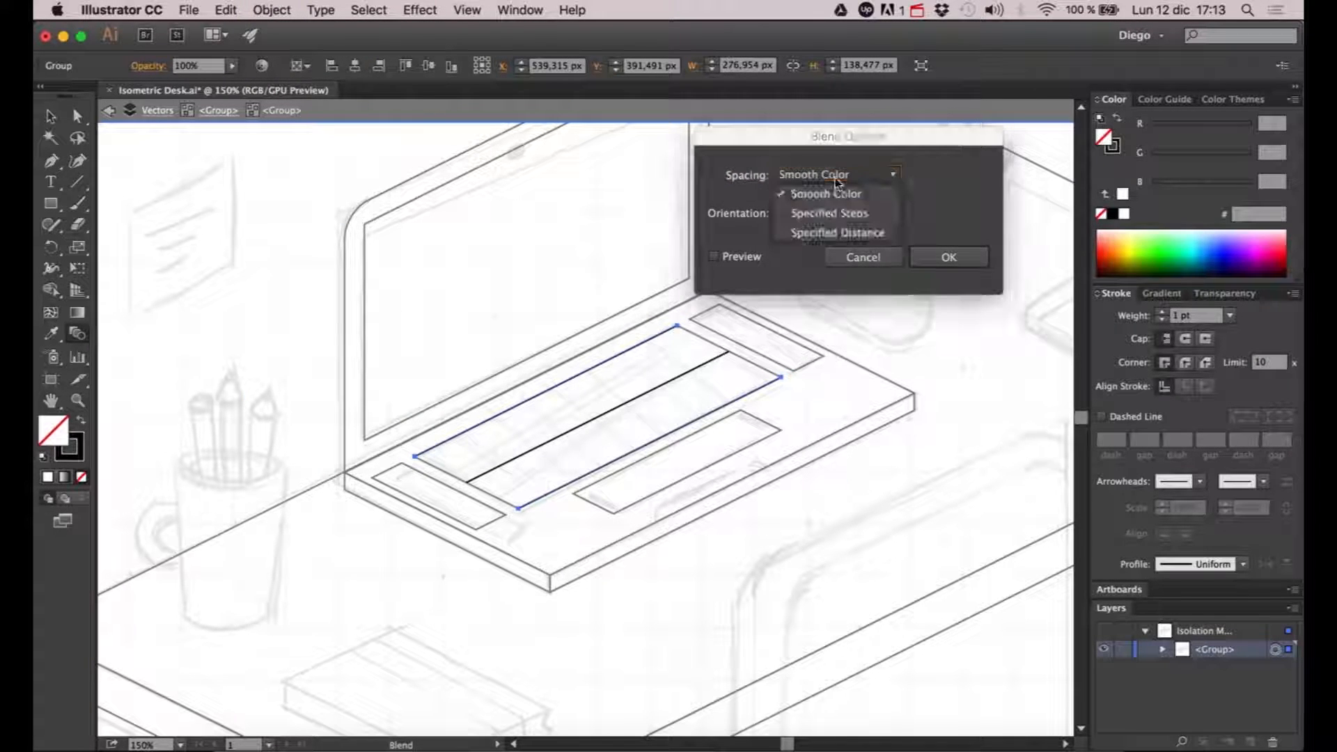
{"action": "left_click", "coordinate": [833, 215]}
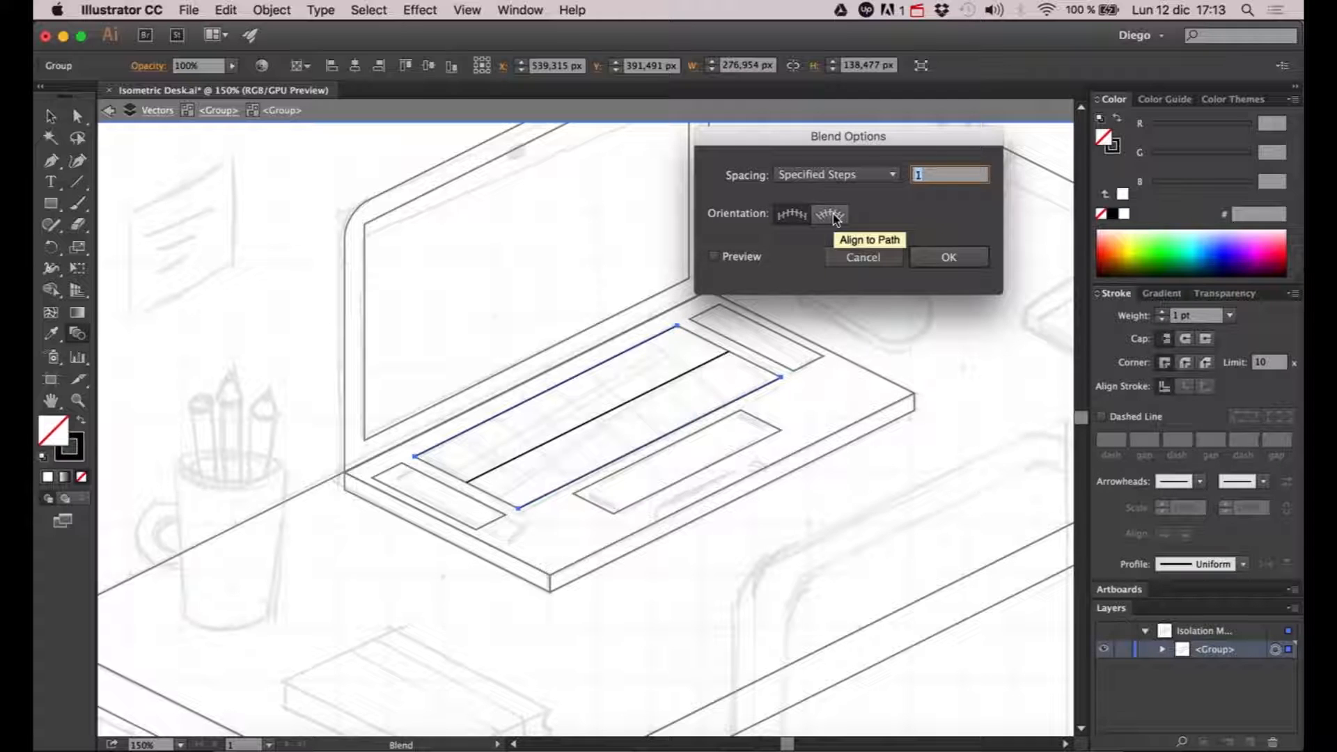
{"action": "left_click", "coordinate": [756, 259]}
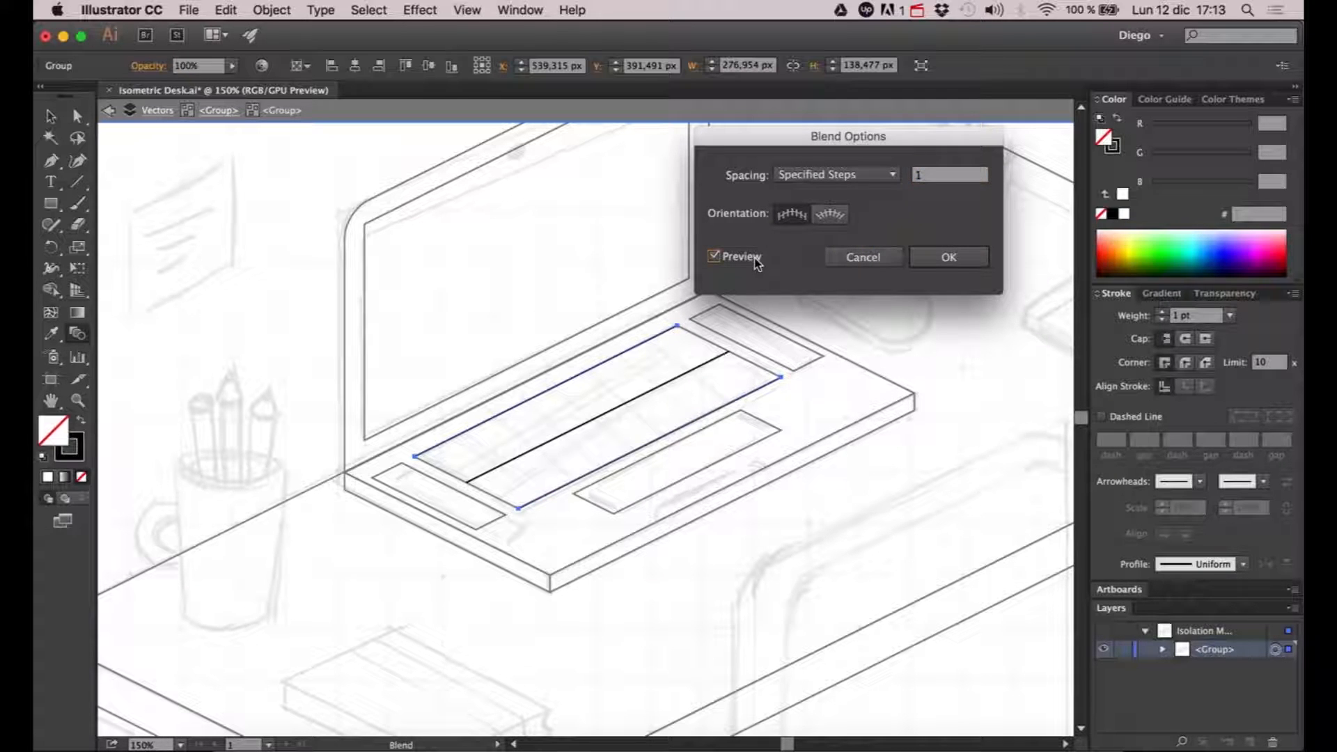
{"action": "left_click", "coordinate": [935, 175]}
{"action": "key", "text": "Up"}
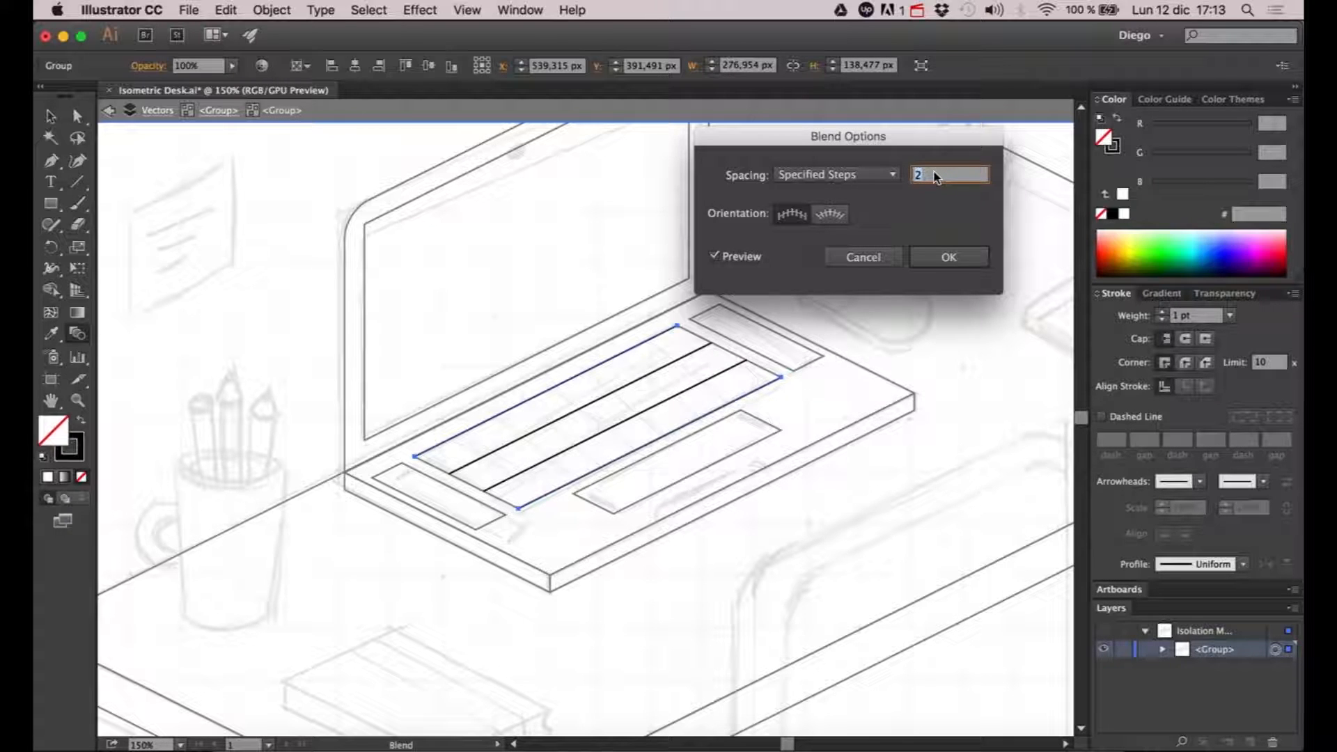
{"action": "key", "text": "Up"}
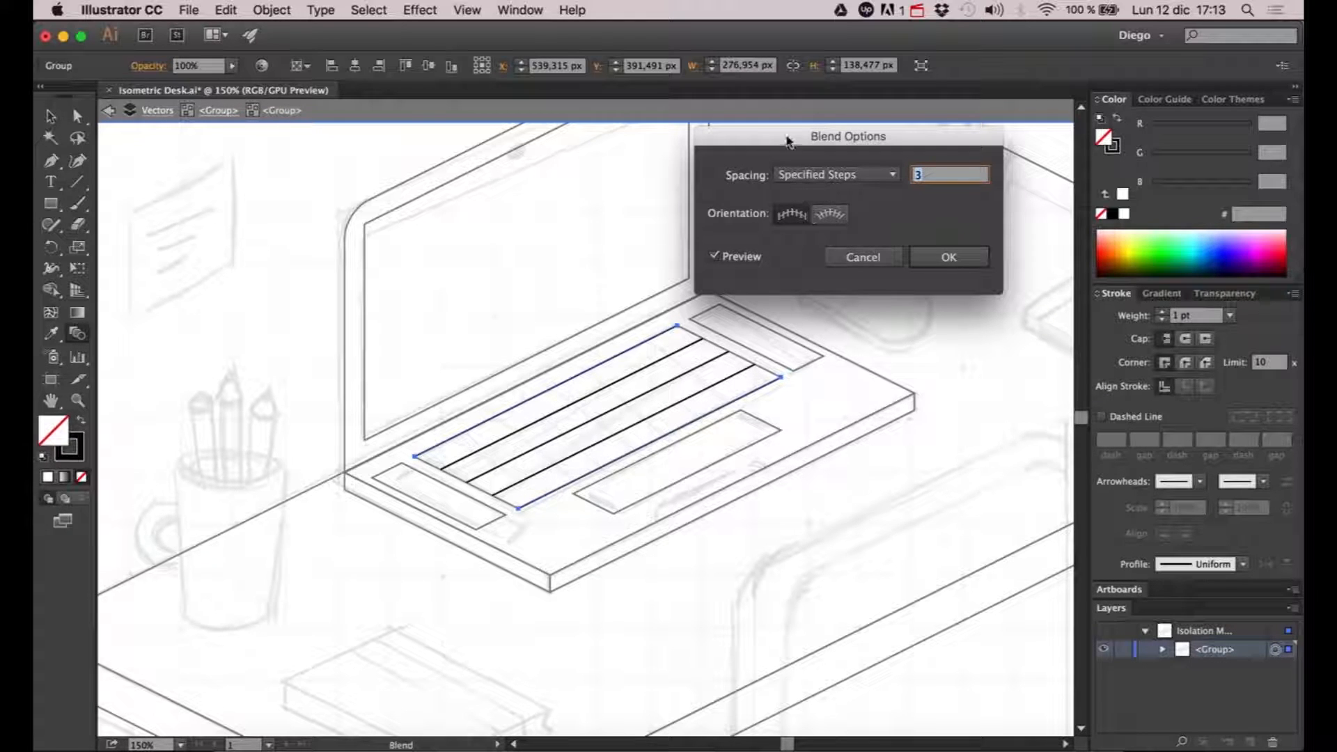
{"action": "left_click_drag", "start_coordinate": [789, 142], "coordinate": [793, 142]}
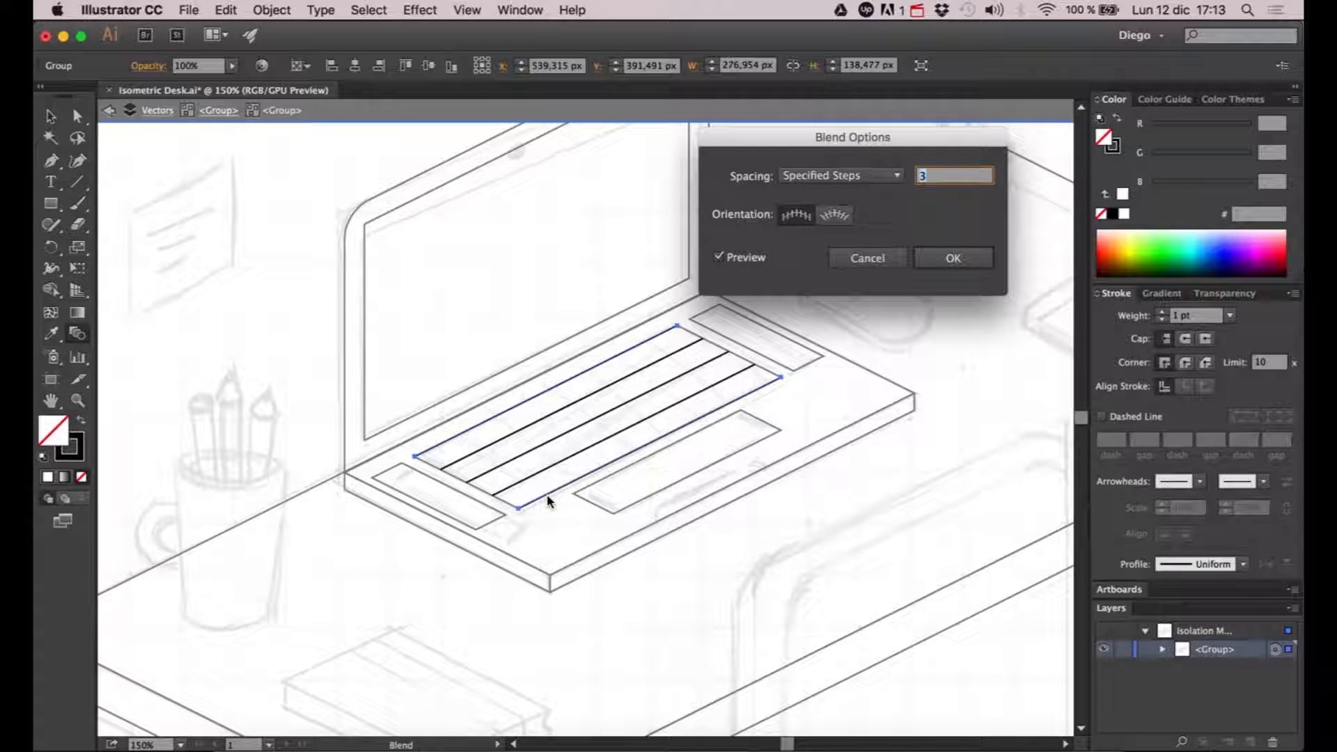
{"action": "left_click", "coordinate": [953, 258]}
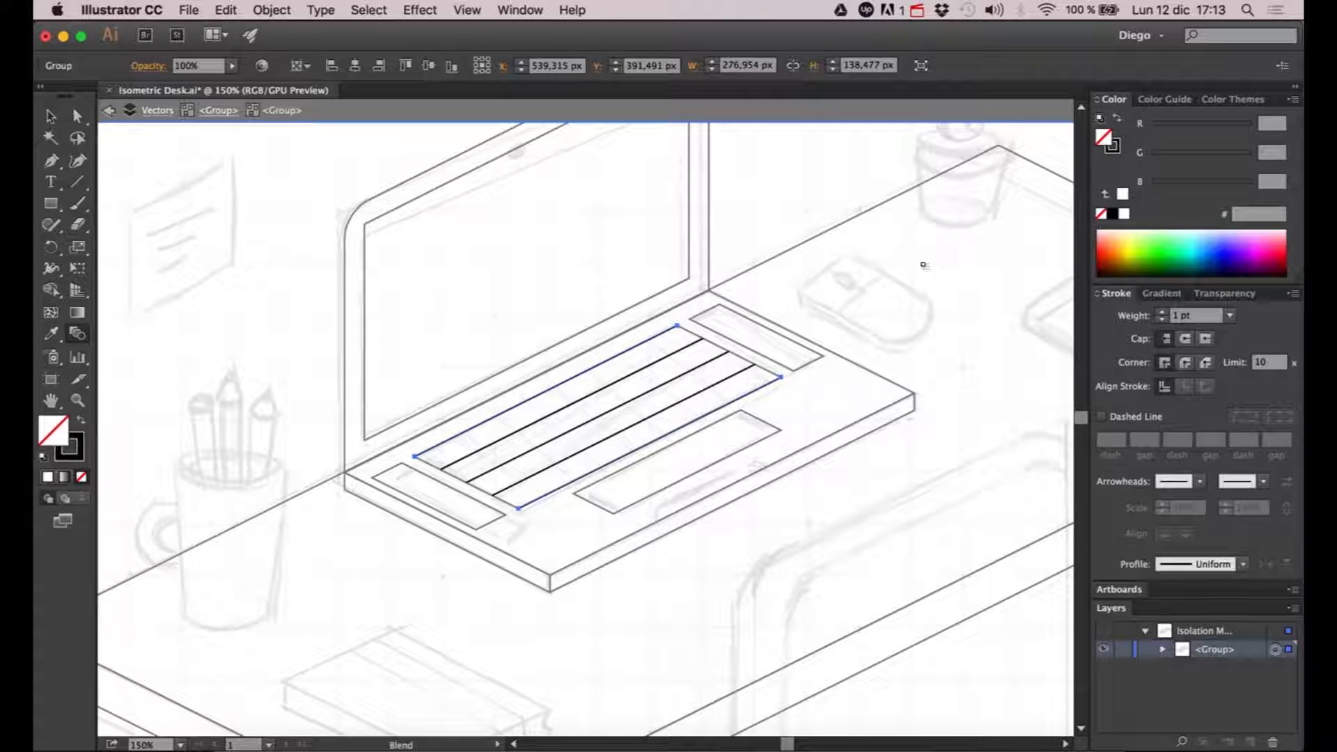
- Expand the blended keyboard rows into separate lines and return to isolating the parent laptop base group
{"action": "key", "text": "v"}
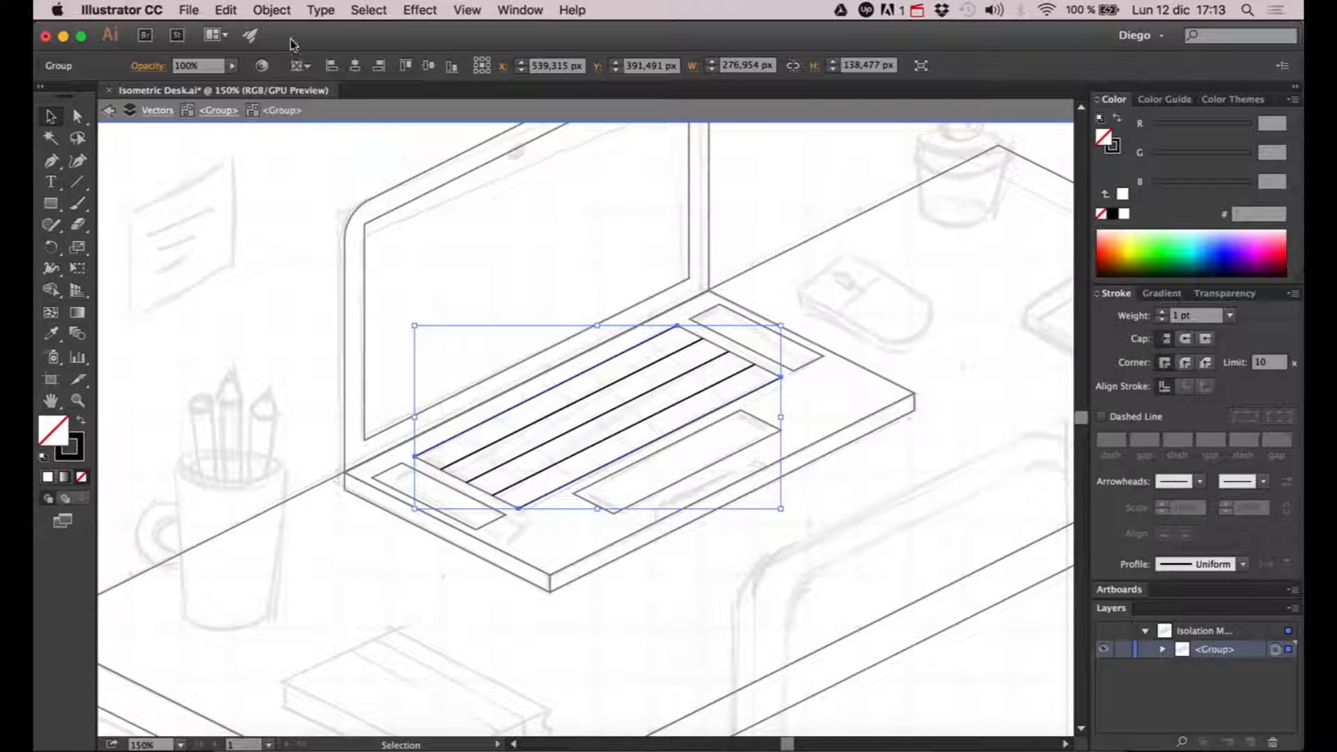
{"action": "left_click", "coordinate": [272, 10]}
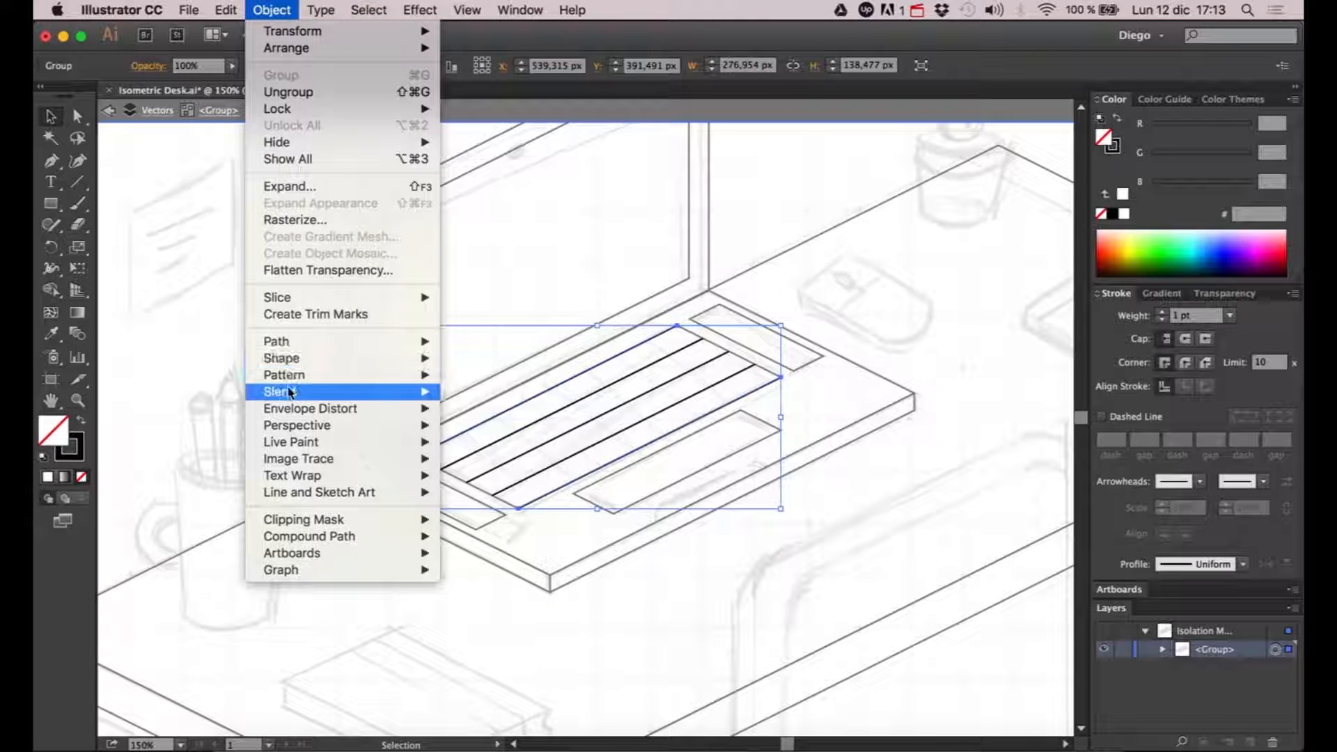
{"action": "mouse_move", "coordinate": [292, 393]}
{"action": "left_click", "coordinate": [478, 463]}
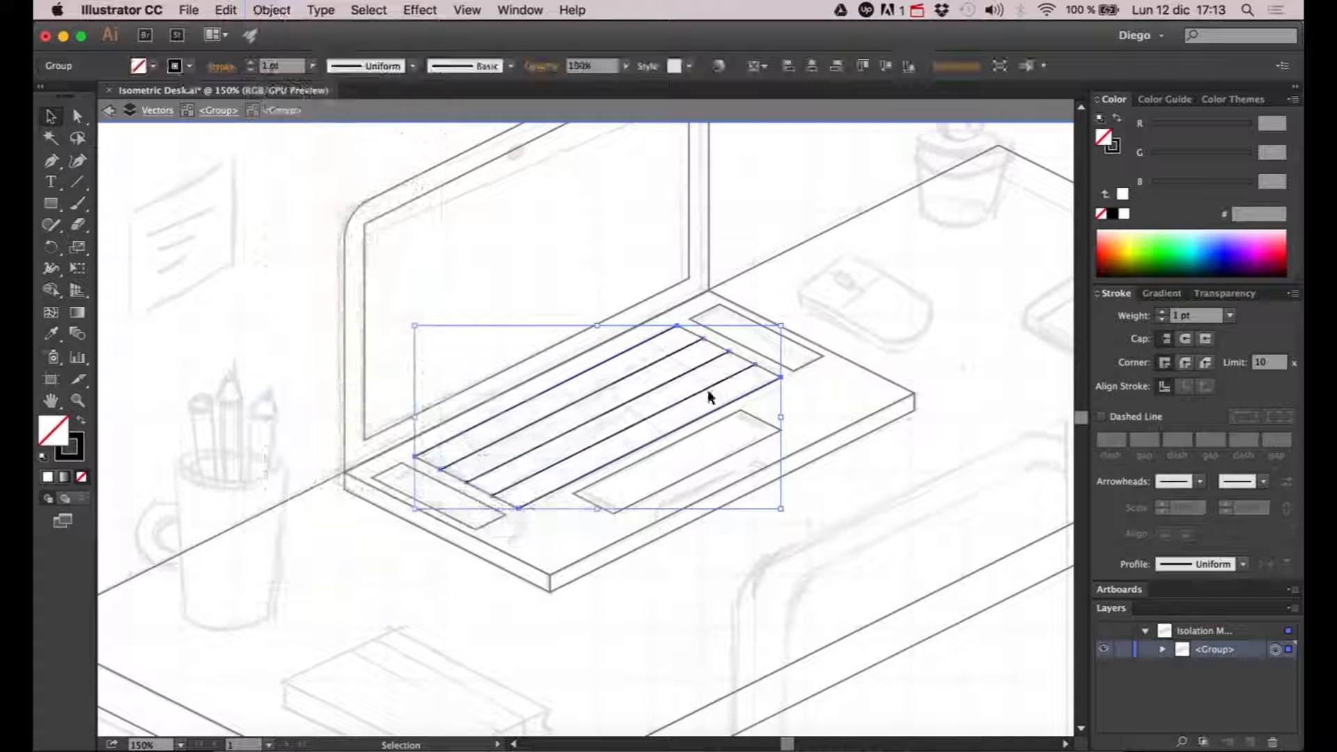
{"action": "double_click", "coordinate": [707, 343]}
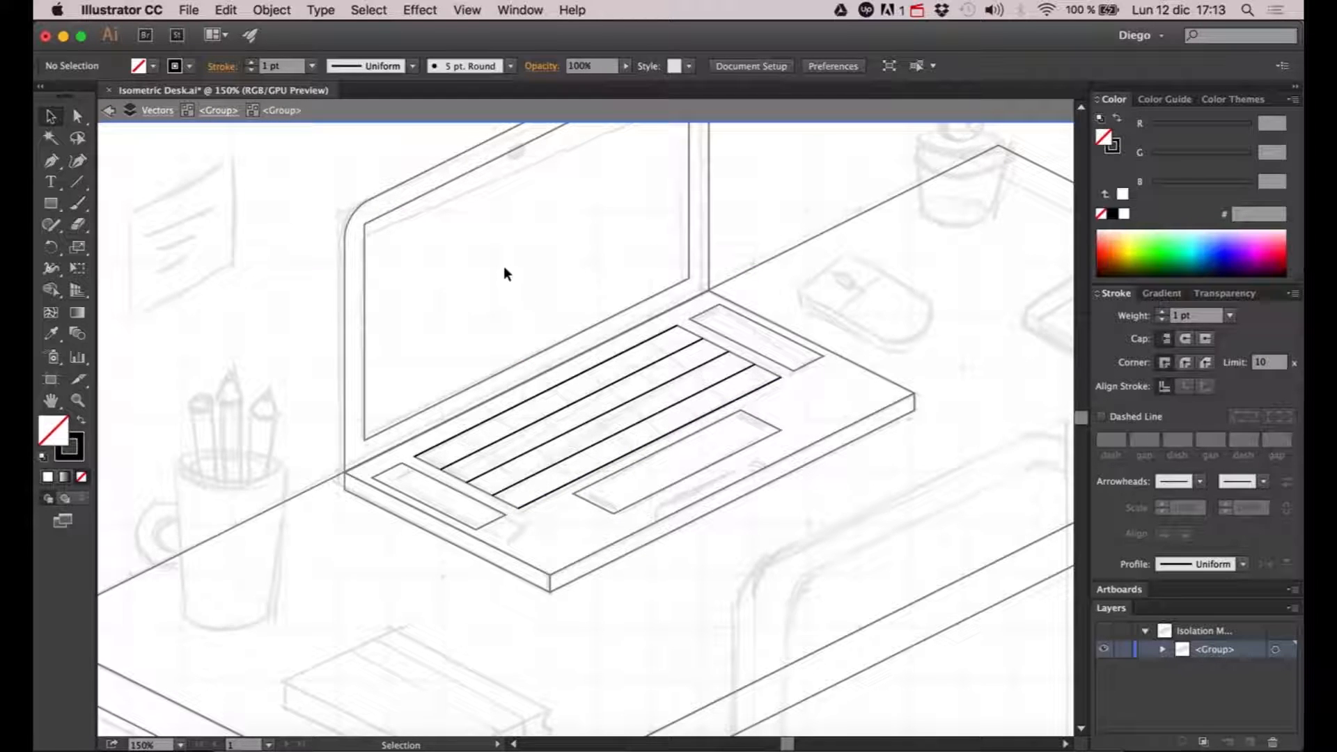
{"action": "left_click", "coordinate": [218, 117]}
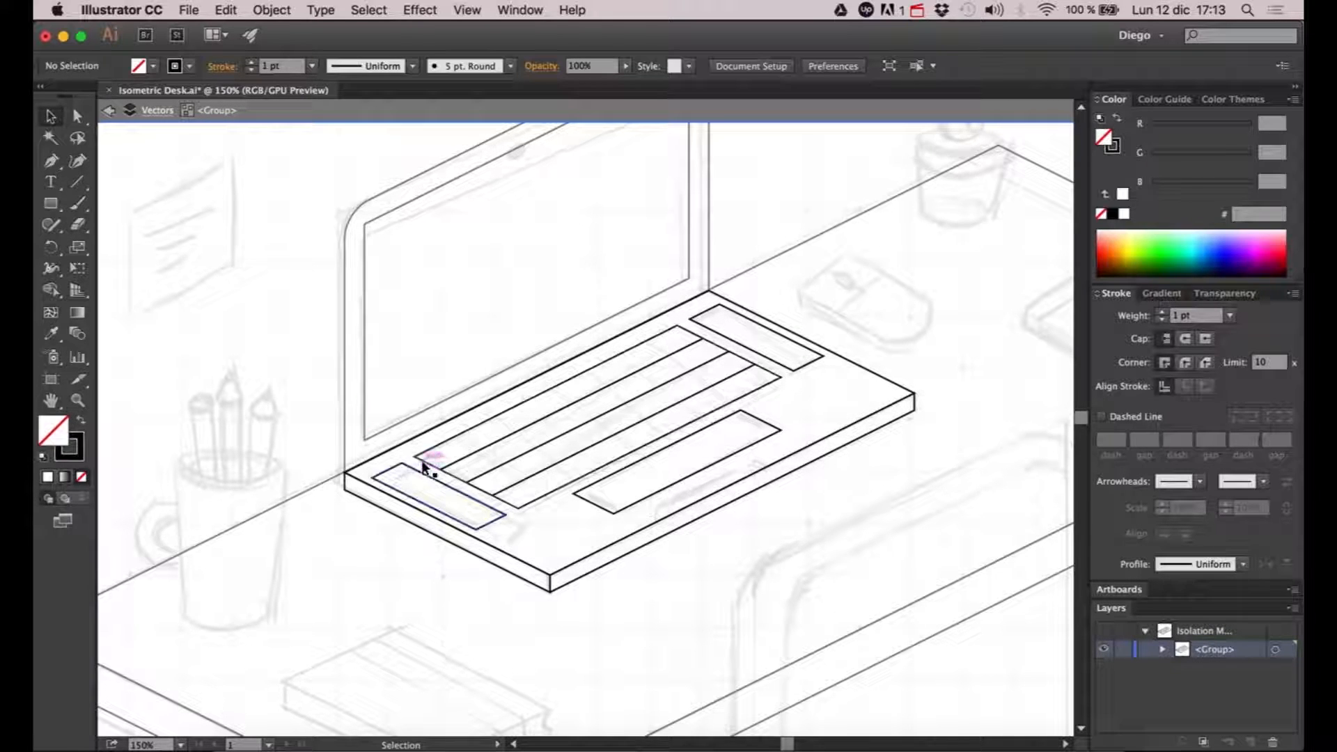
- Copy only the left and right side edges of the keyboard outline and paste each in place as a separate line
{"action": "left_click", "coordinate": [77, 115]}
{"action": "scroll", "coordinate": [457, 486], "scroll_direction": "up", "scroll_amount": 1}
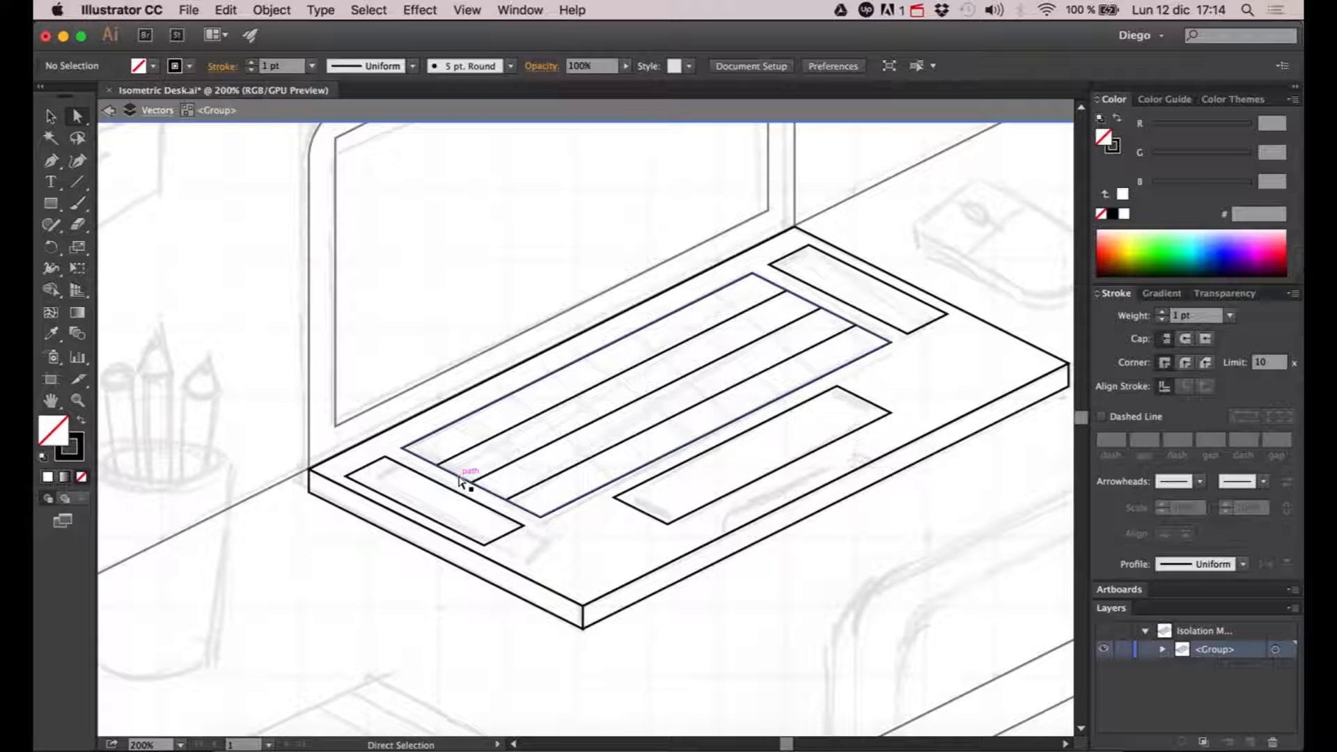
{"action": "left_click", "coordinate": [461, 480]}
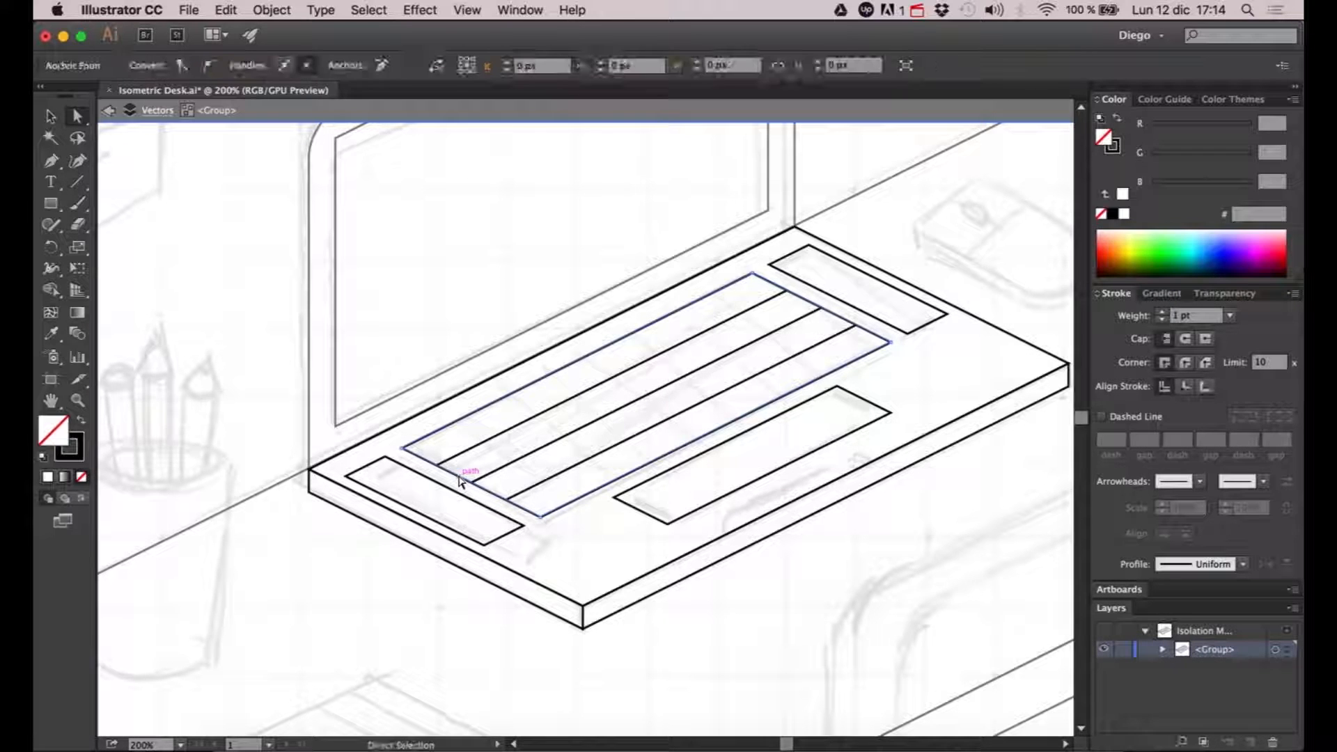
{"action": "key", "text": "super+f"}
{"action": "left_click", "coordinate": [489, 459]}
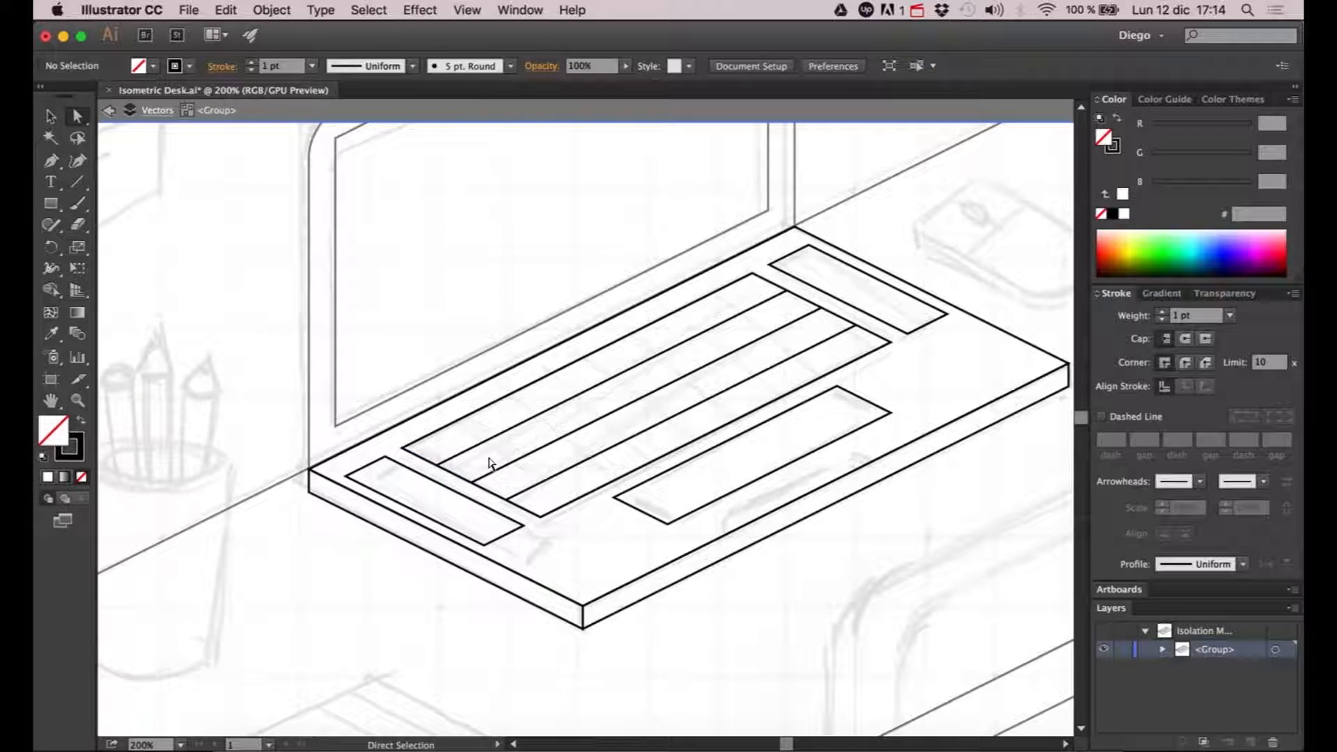
{"action": "left_click", "coordinate": [784, 319]}
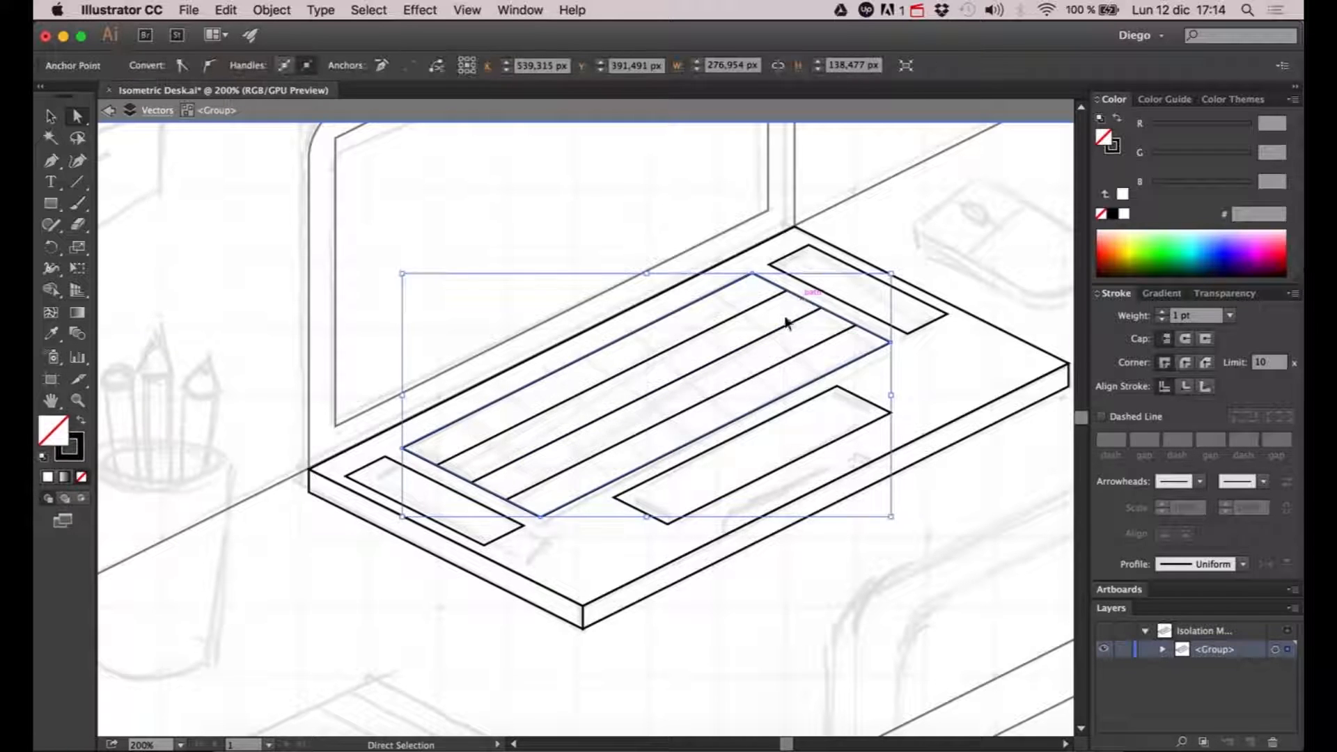
{"action": "key", "text": "super+f"}
- Group the copied left and right keyboard edge lines and isolate that group for editing
{"action": "key", "text": "v"}
{"action": "left_click", "coordinate": [423, 461], "text": "shift"}
{"action": "key", "text": "a"}
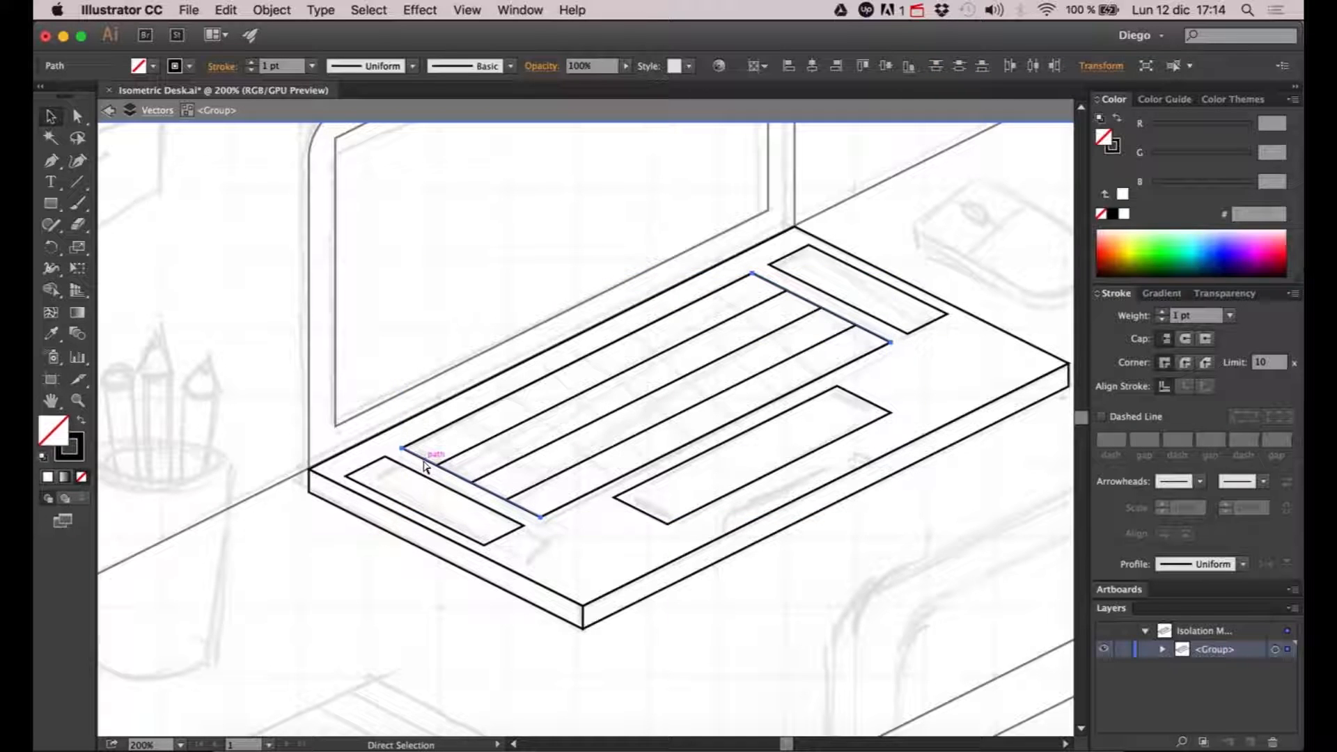
{"action": "key", "text": "v"}
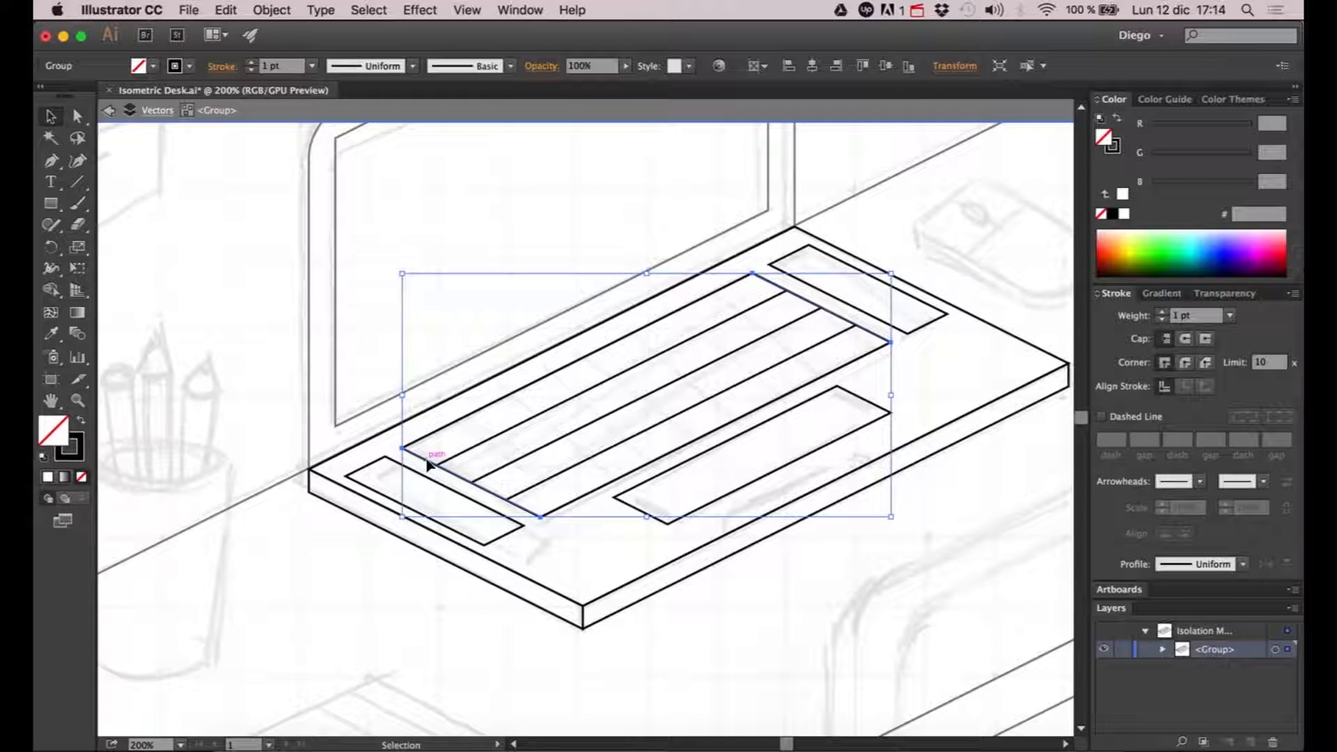
{"action": "double_click", "coordinate": [427, 461]}
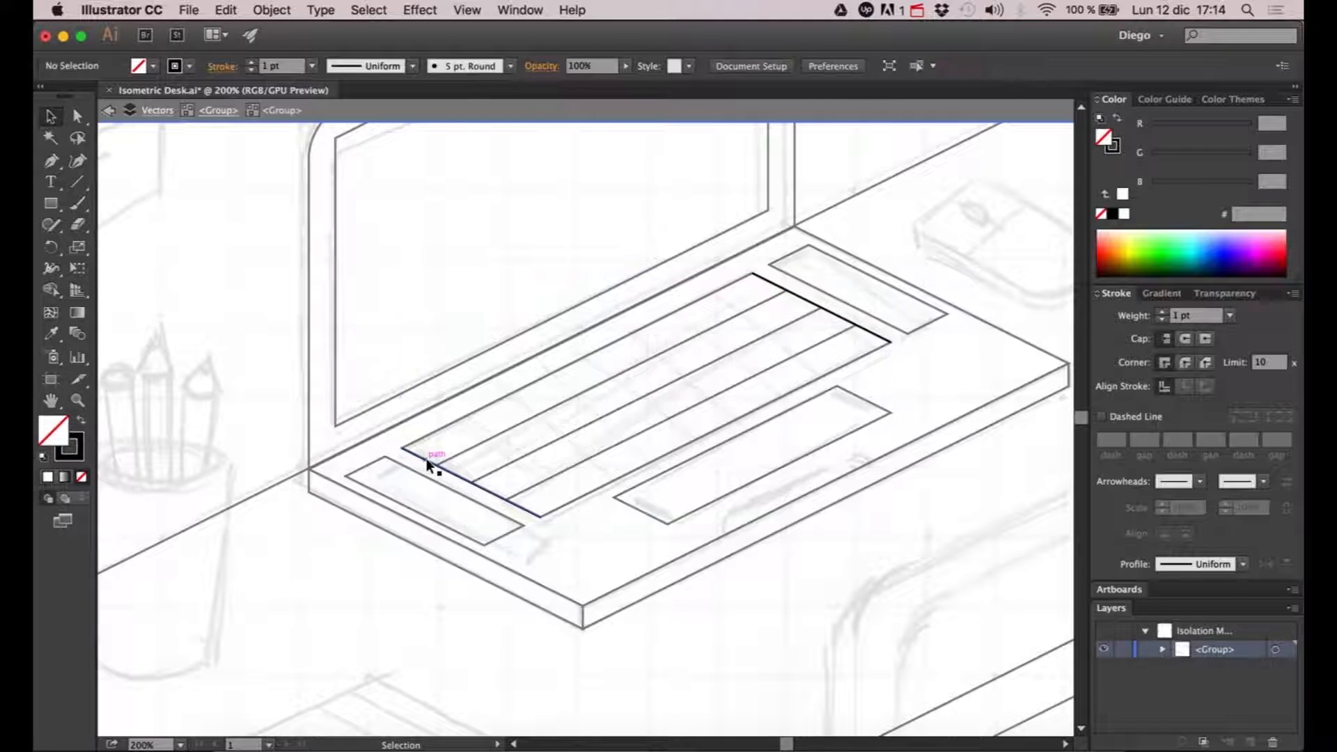
- Blend the keyboard's left edge line with its right edge line, using Specified Steps spacing with preview enabled
{"action": "left_click", "coordinate": [83, 335]}
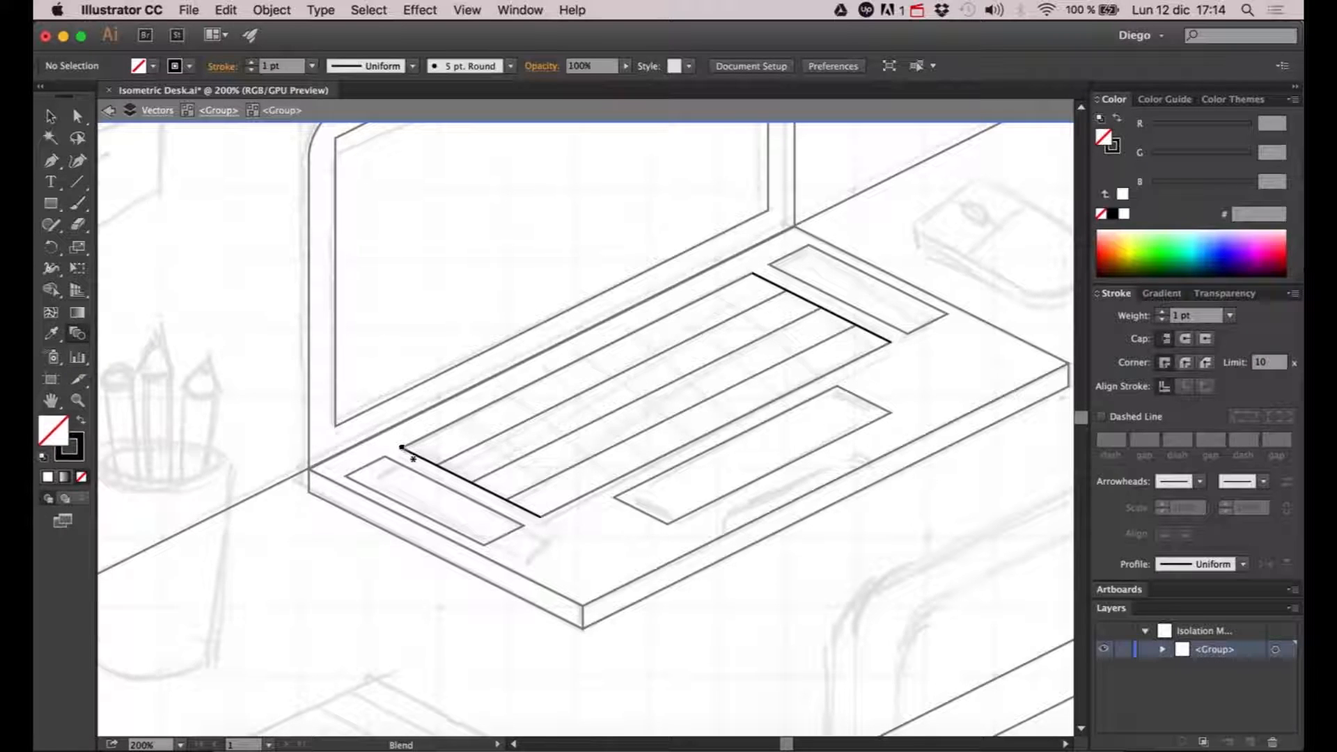
{"action": "left_click", "coordinate": [752, 276]}
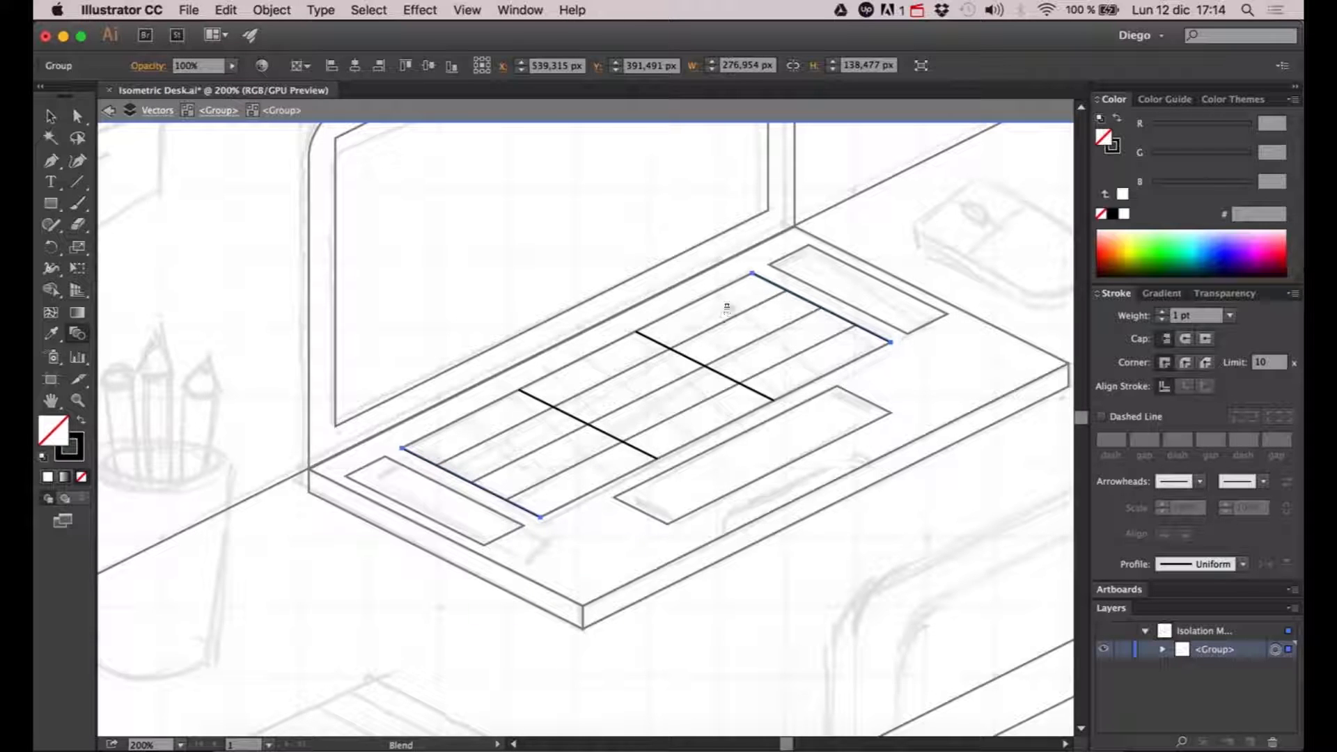
{"action": "left_click", "coordinate": [287, 11]}
{"action": "mouse_move", "coordinate": [335, 391]}
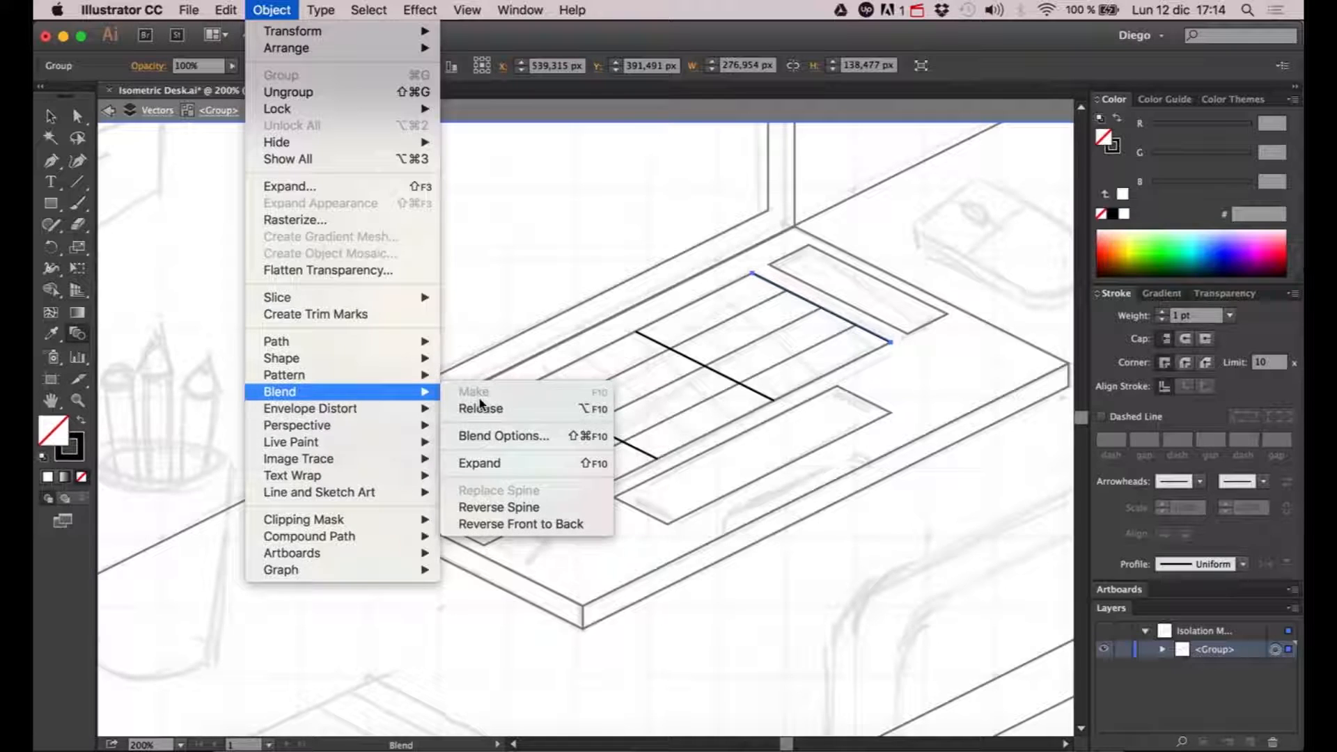
{"action": "left_click", "coordinate": [503, 436]}
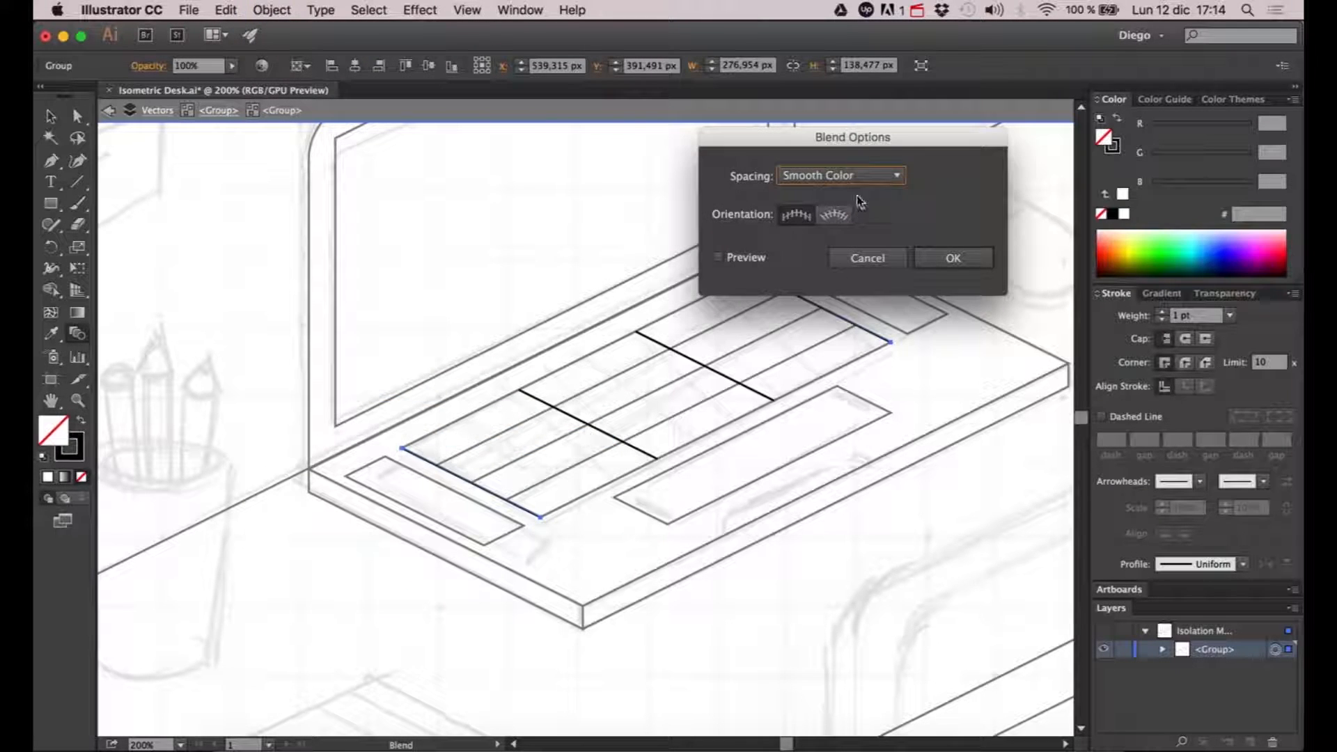
{"action": "left_click", "coordinate": [758, 261]}
{"action": "left_click", "coordinate": [842, 176]}
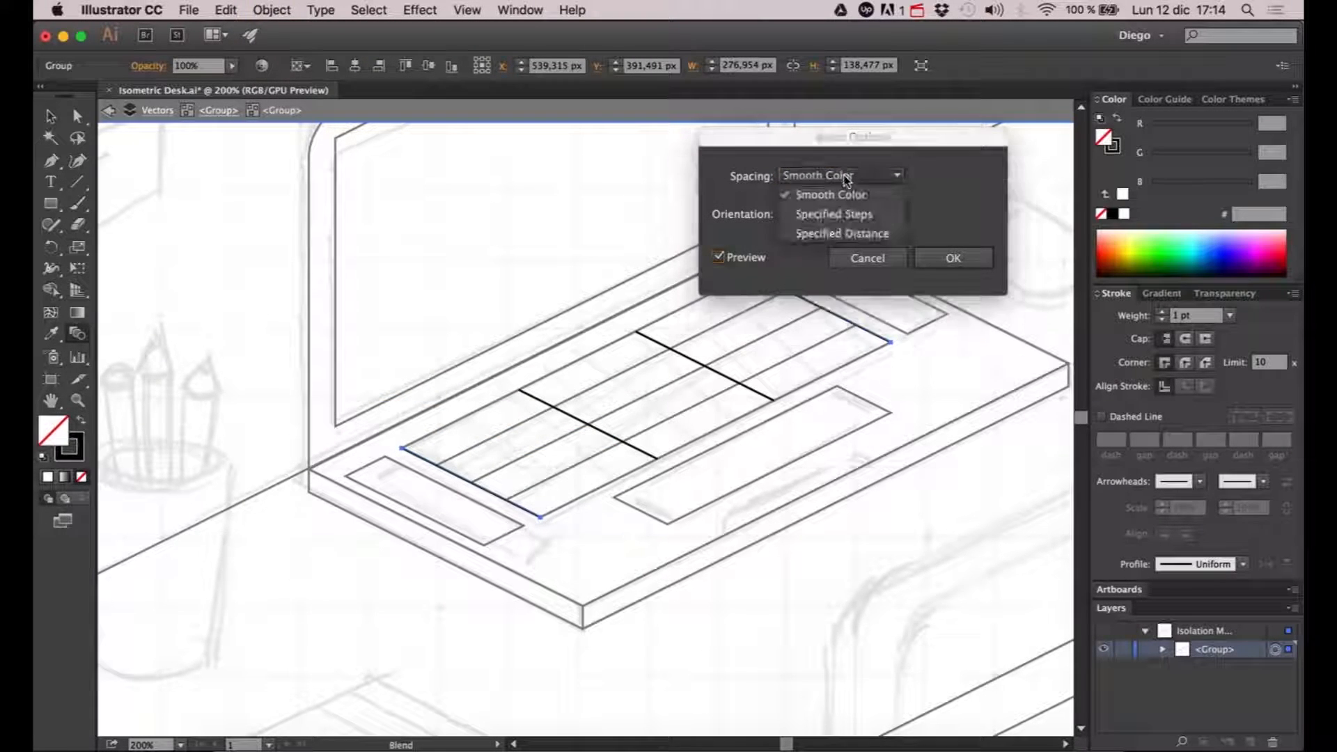
{"action": "left_click", "coordinate": [840, 215]}
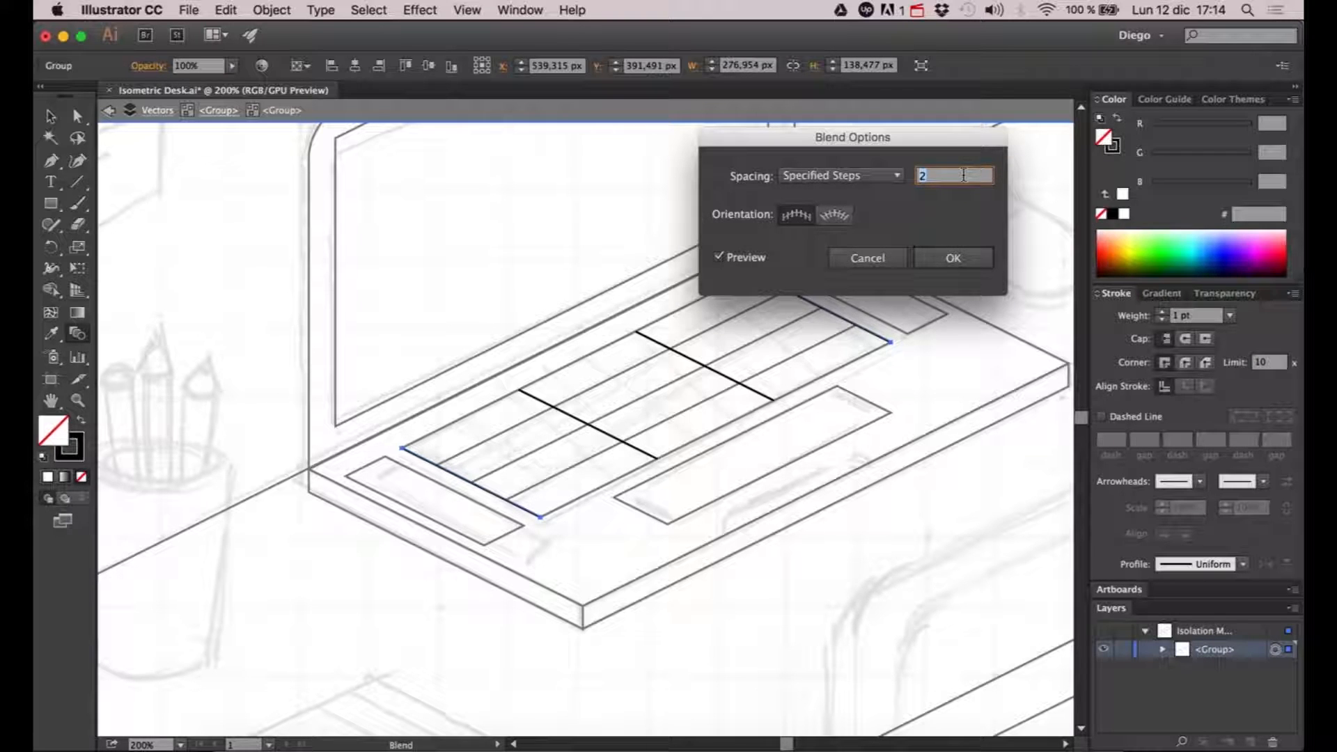
- Set the keyboard column blend to 8 specified steps and apply the blend options
{"action": "key", "text": "Up"}
{"action": "key", "text": "Up"}
{"action": "key", "text": "Up"}
{"action": "key", "text": "Up"}
{"action": "key", "text": "Up"}
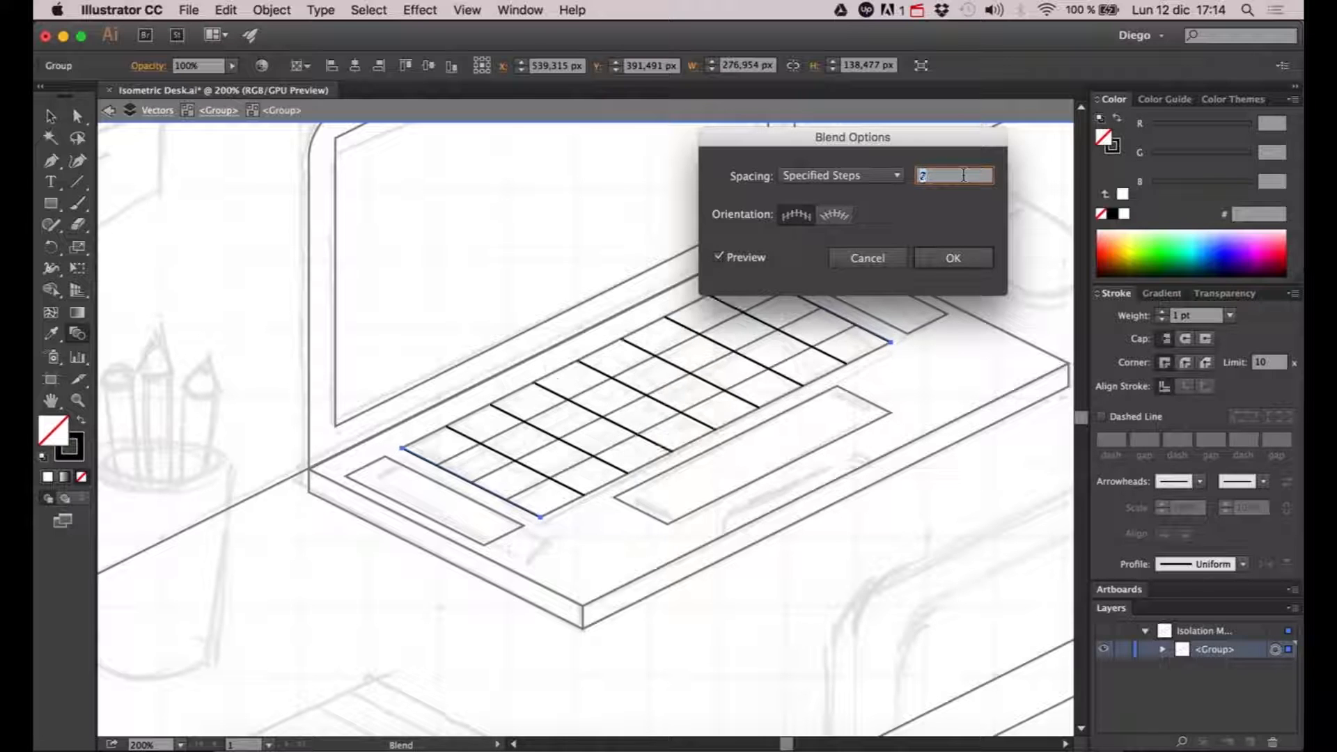
{"action": "key", "text": "Up"}
{"action": "key", "text": "Up"}
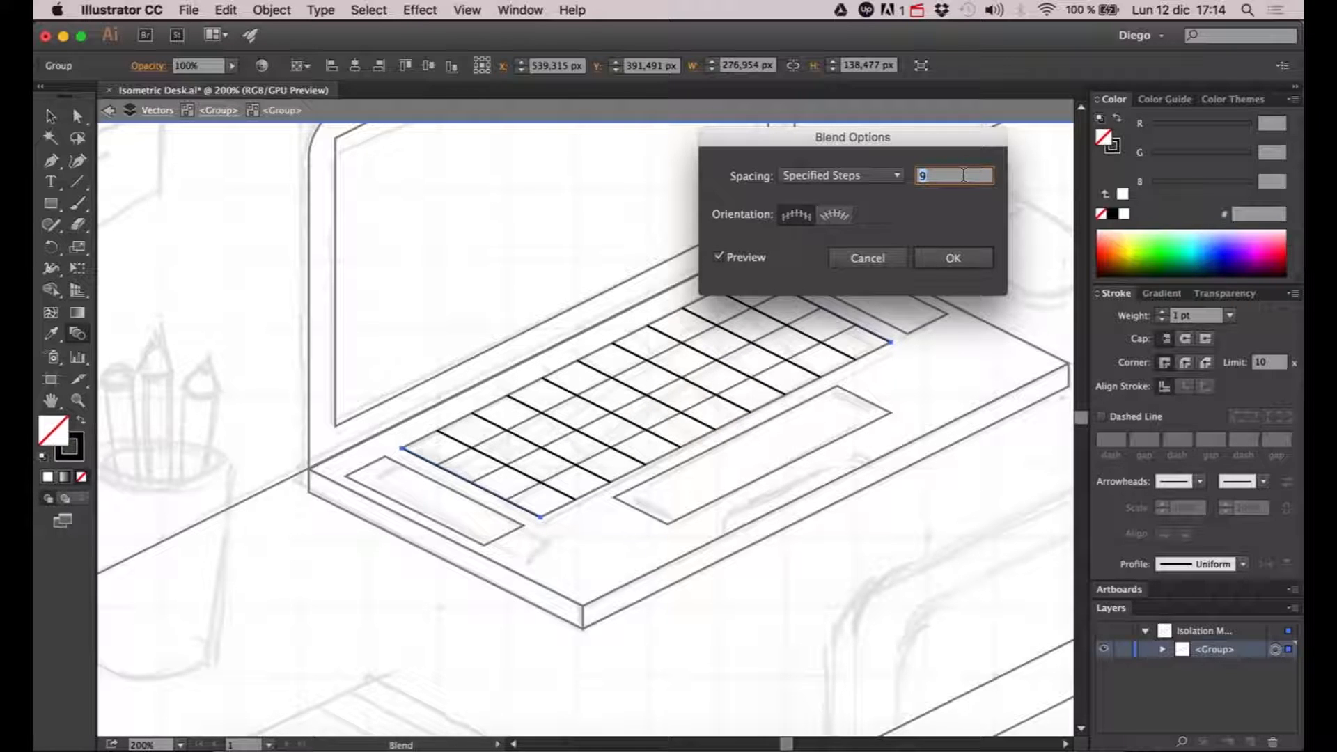
{"action": "key", "text": "Down"}
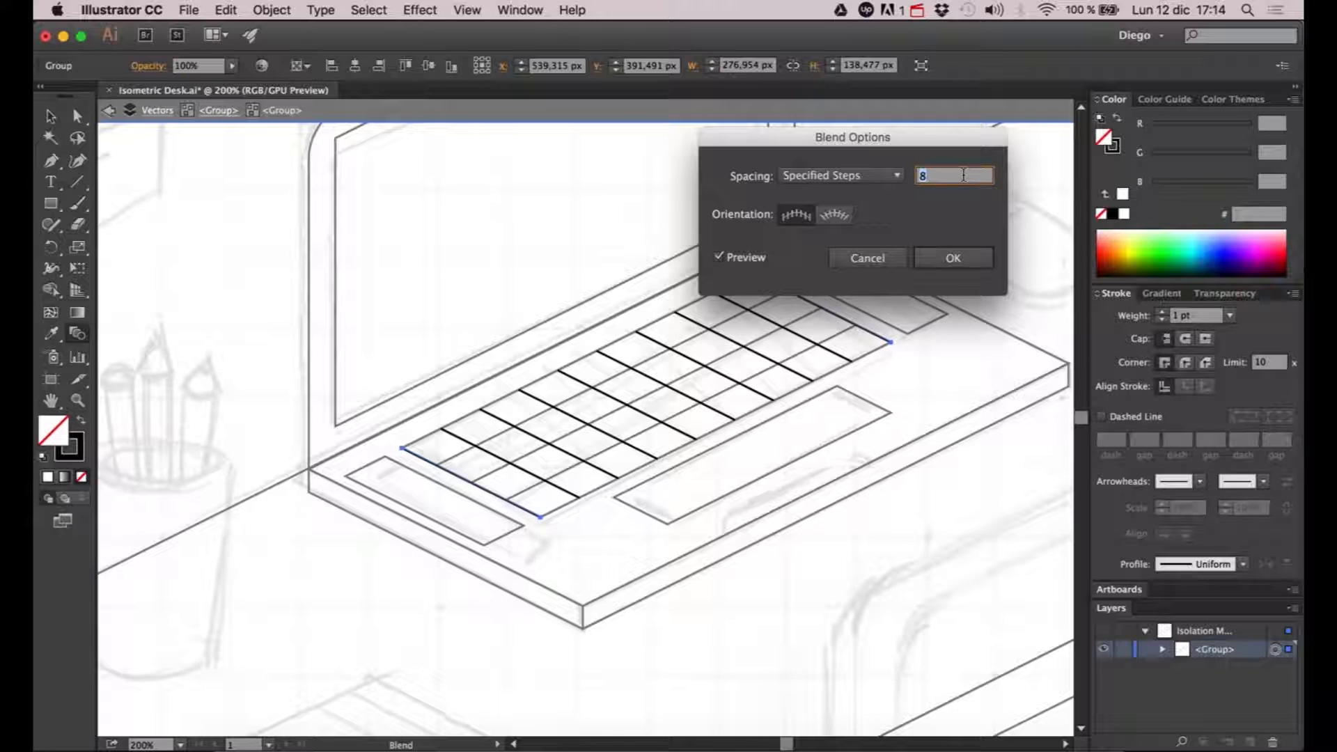
{"action": "key", "text": "Up"}
{"action": "key", "text": "Up"}
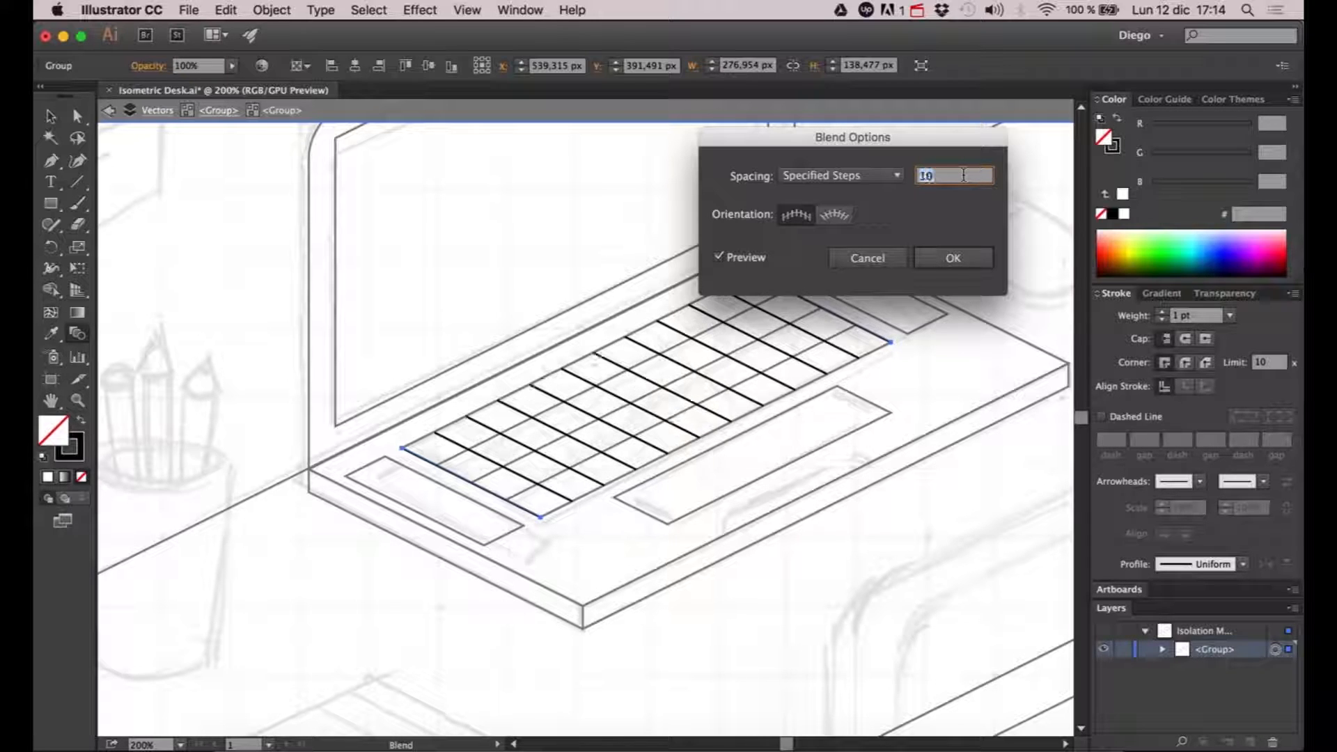
{"action": "key", "text": "Down"}
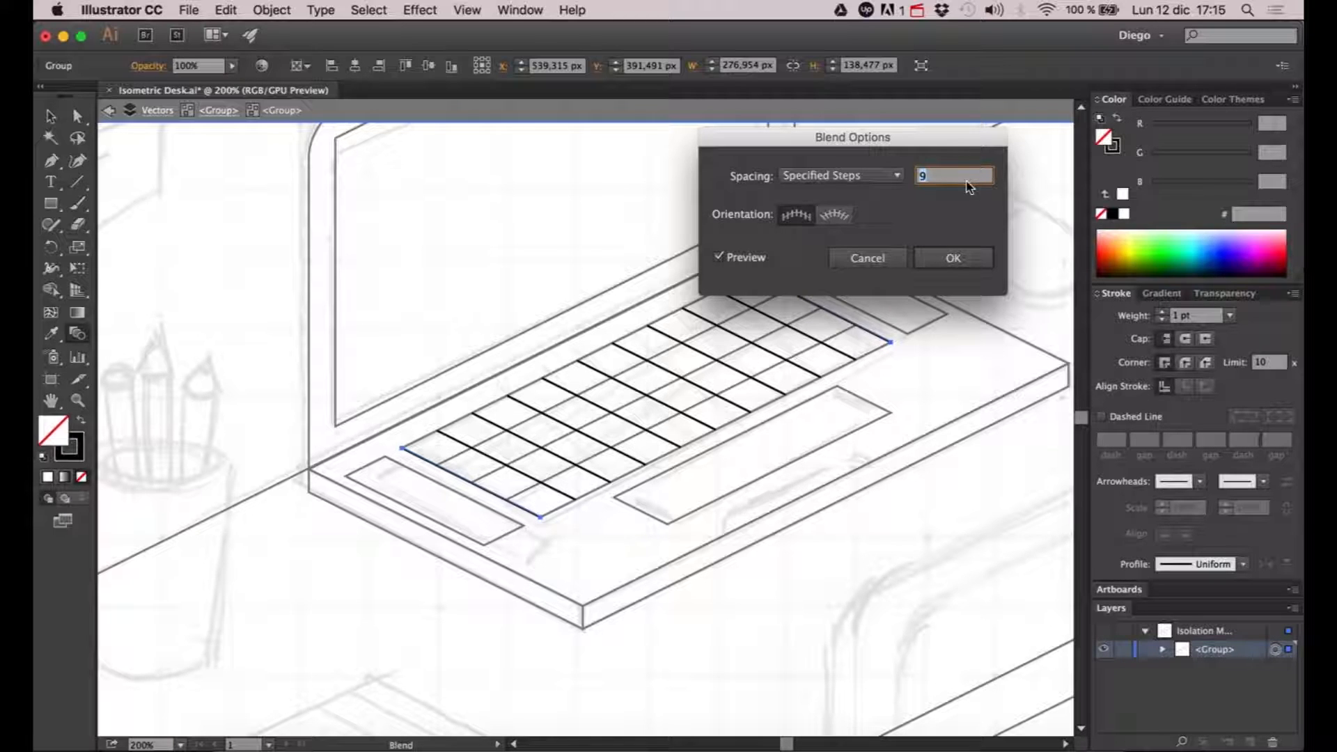
{"action": "key", "text": "Down"}
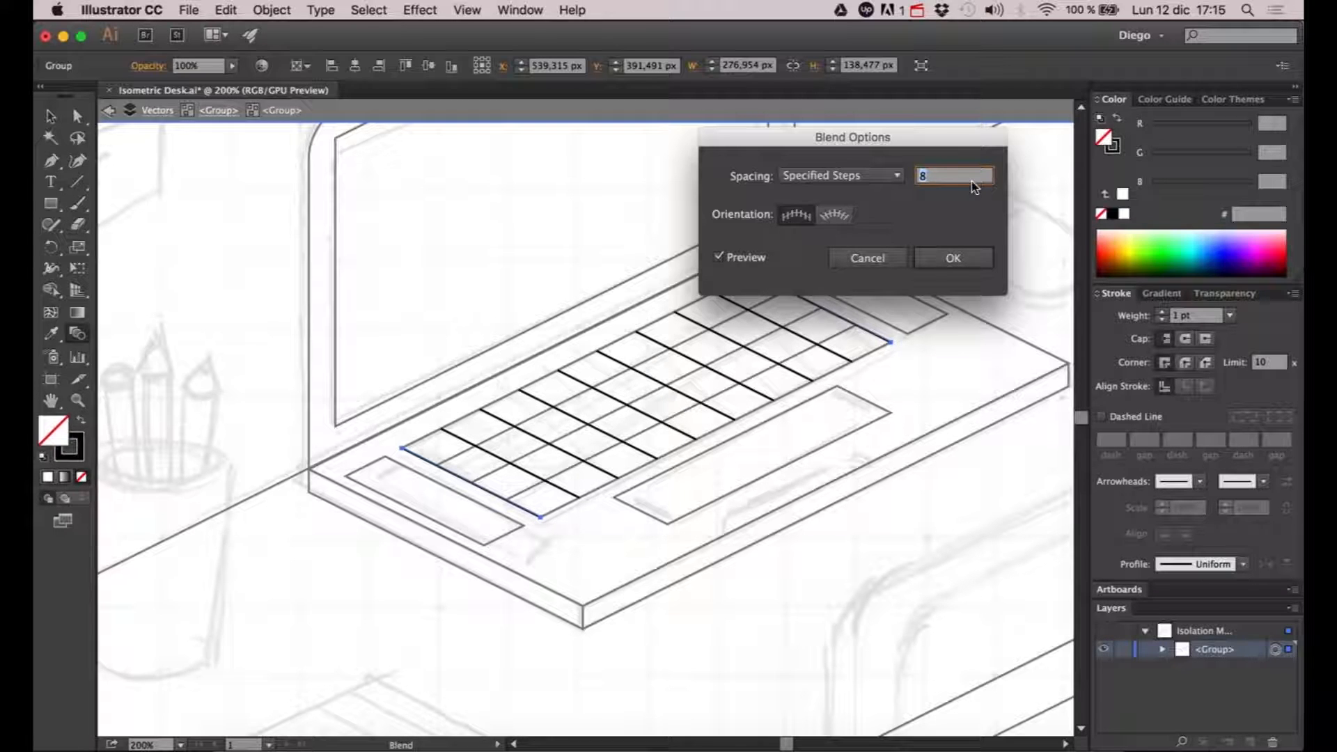
{"action": "left_click", "coordinate": [953, 258]}
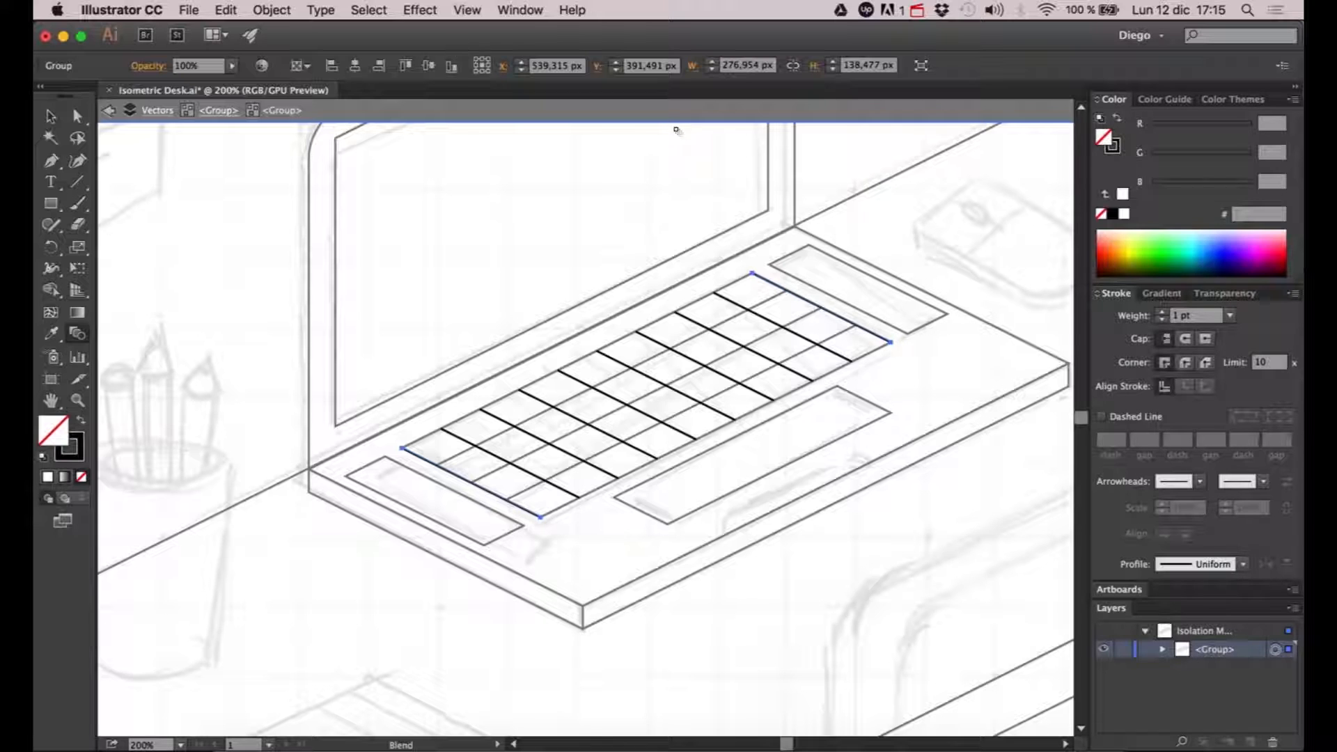
- Expand the keyboard column blend into individual lines and exit isolation mode
{"action": "left_click", "coordinate": [271, 10]}
{"action": "mouse_move", "coordinate": [334, 393]}
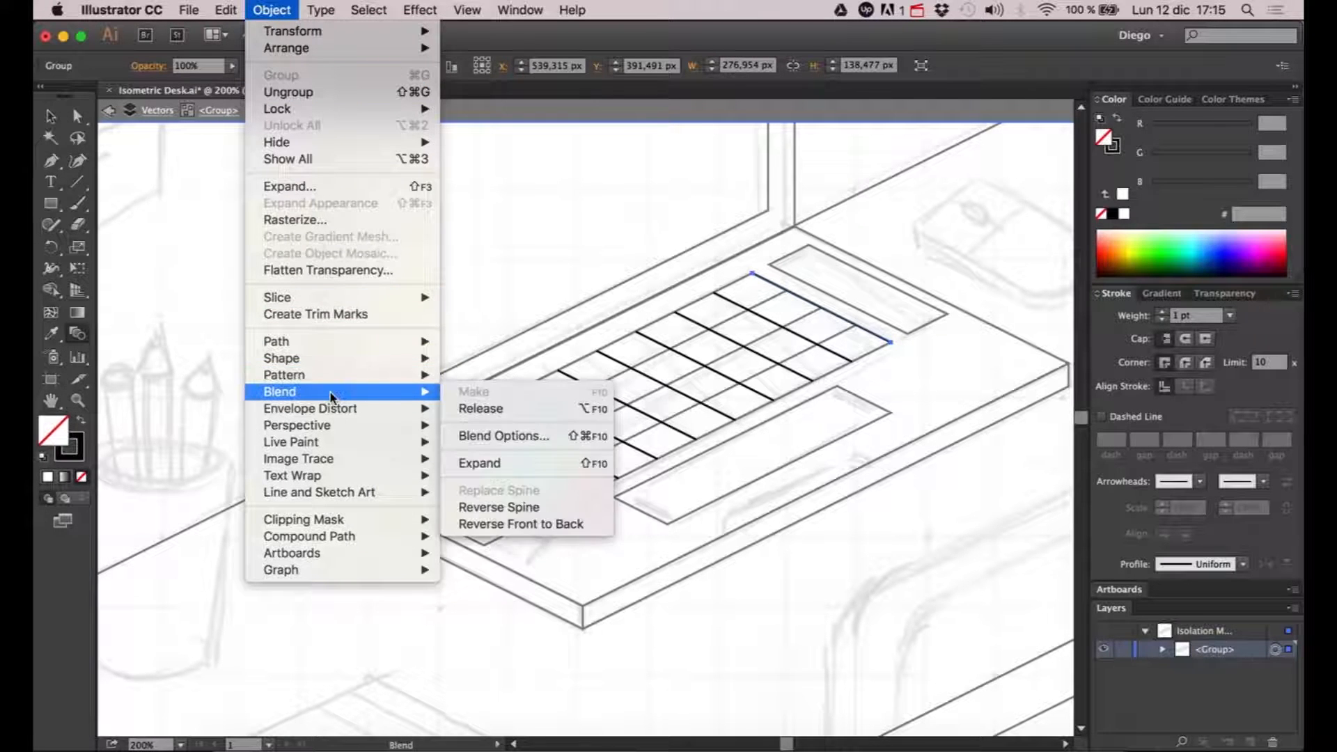
{"action": "left_click", "coordinate": [519, 463]}
{"action": "left_click", "coordinate": [966, 221]}
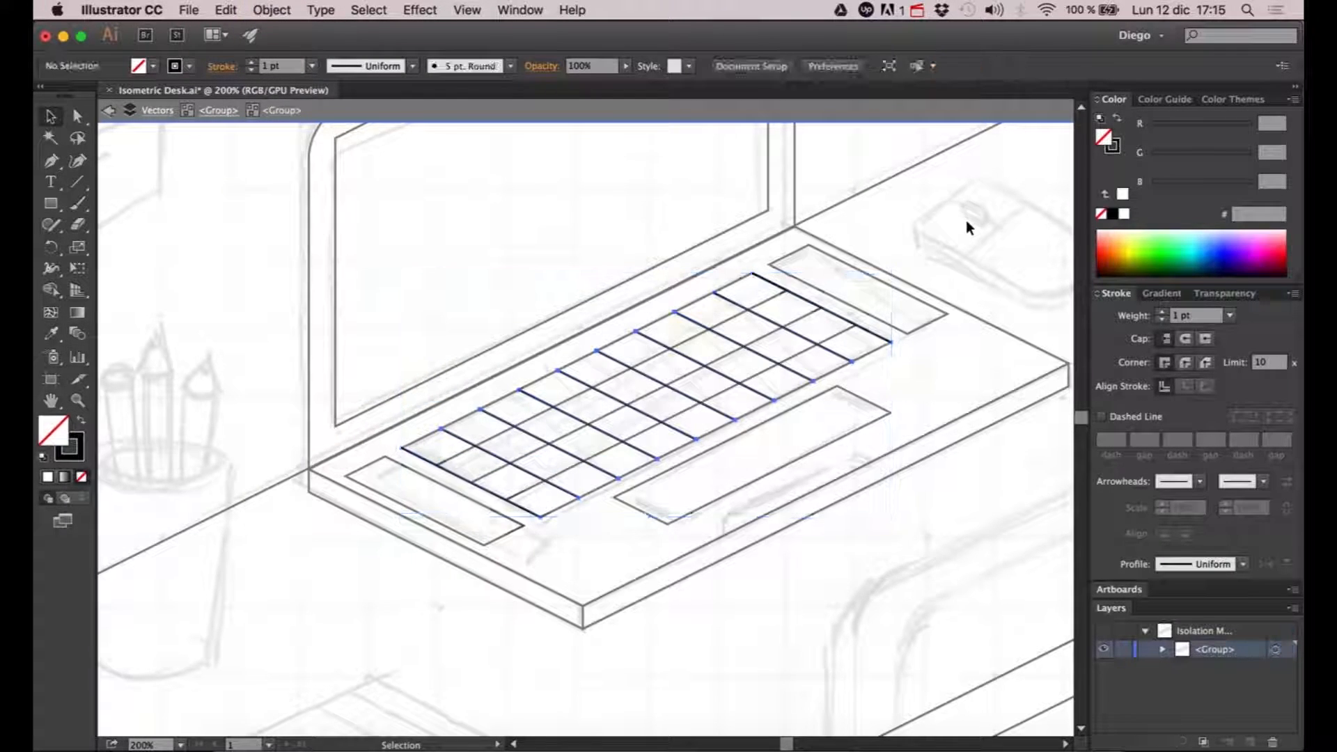
{"action": "double_click", "coordinate": [846, 289]}
{"action": "scroll", "coordinate": [842, 289], "scroll_direction": "down", "scroll_amount": 1}
{"action": "scroll", "coordinate": [836, 303], "scroll_direction": "right", "scroll_amount": 2}
{"action": "scroll", "coordinate": [679, 327], "scroll_direction": "up", "scroll_amount": 1}
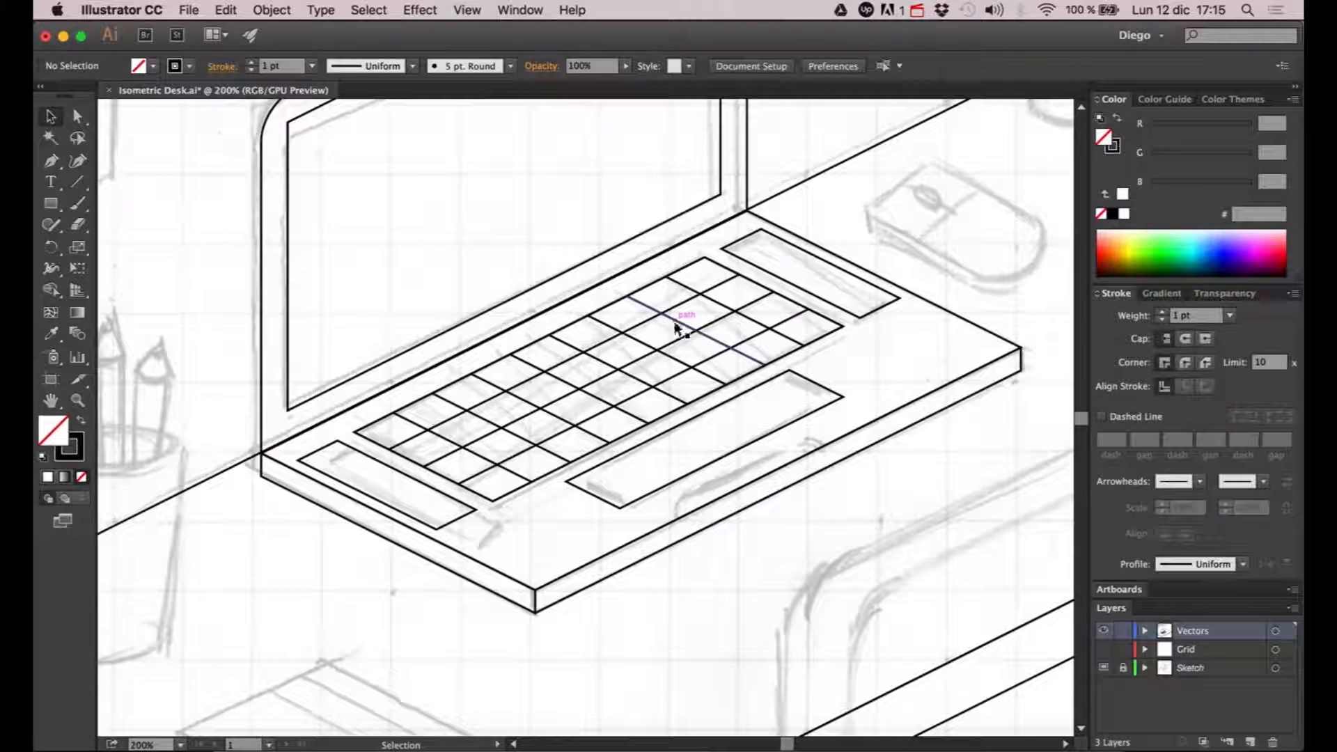
{"action": "left_click", "coordinate": [663, 281]}
{"action": "double_click", "coordinate": [663, 282]}
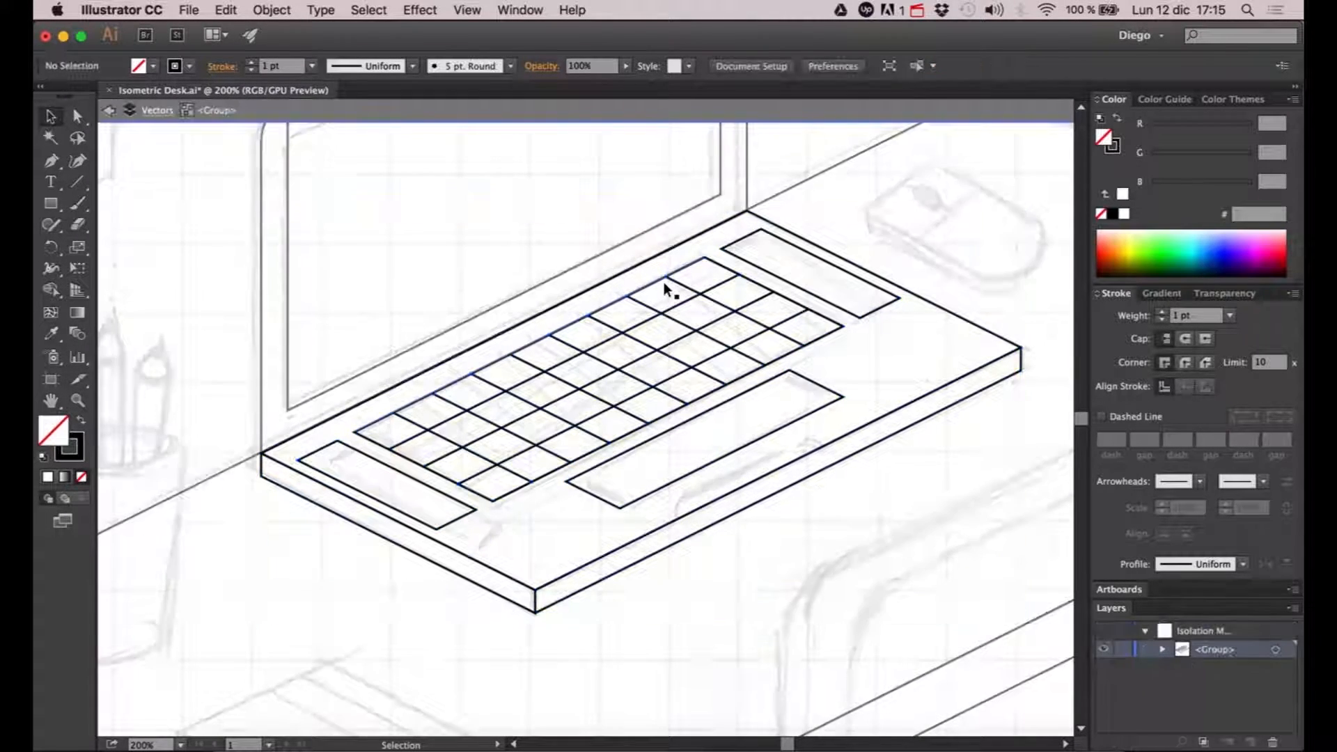
{"action": "double_click", "coordinate": [905, 191]}
{"action": "scroll", "coordinate": [906, 193], "scroll_direction": "down", "scroll_amount": 2}
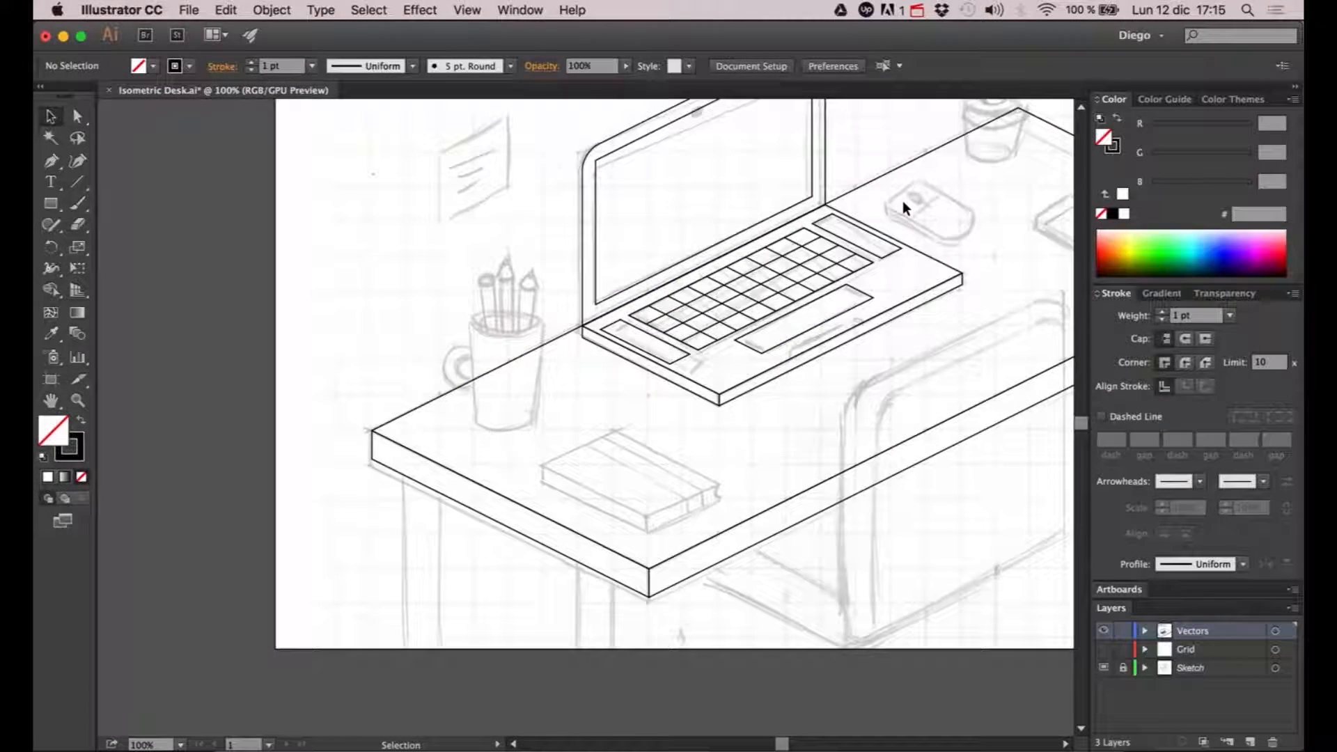
- Ungroup the laptop base so that its keyboard, side strips and trackpad can be selected apart
{"action": "left_click_drag", "start_coordinate": [893, 216], "coordinate": [781, 303]}
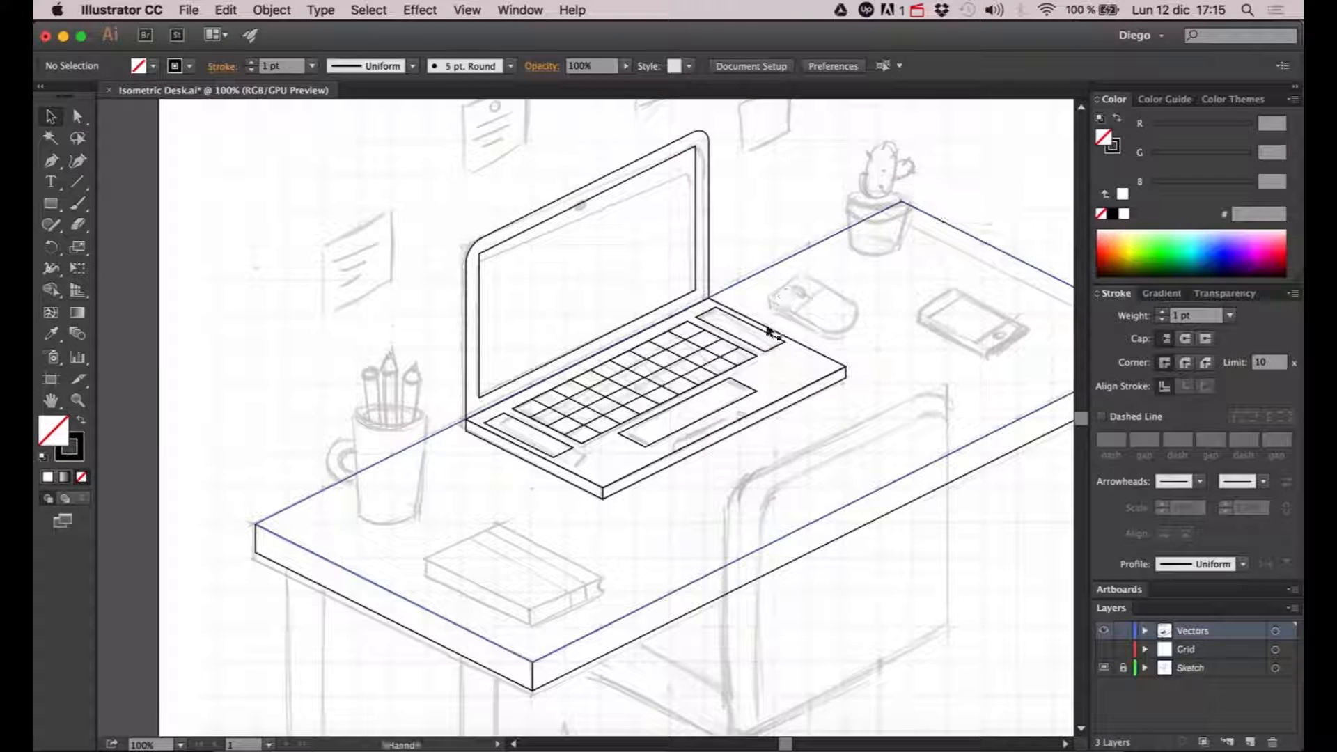
{"action": "left_click", "coordinate": [764, 329]}
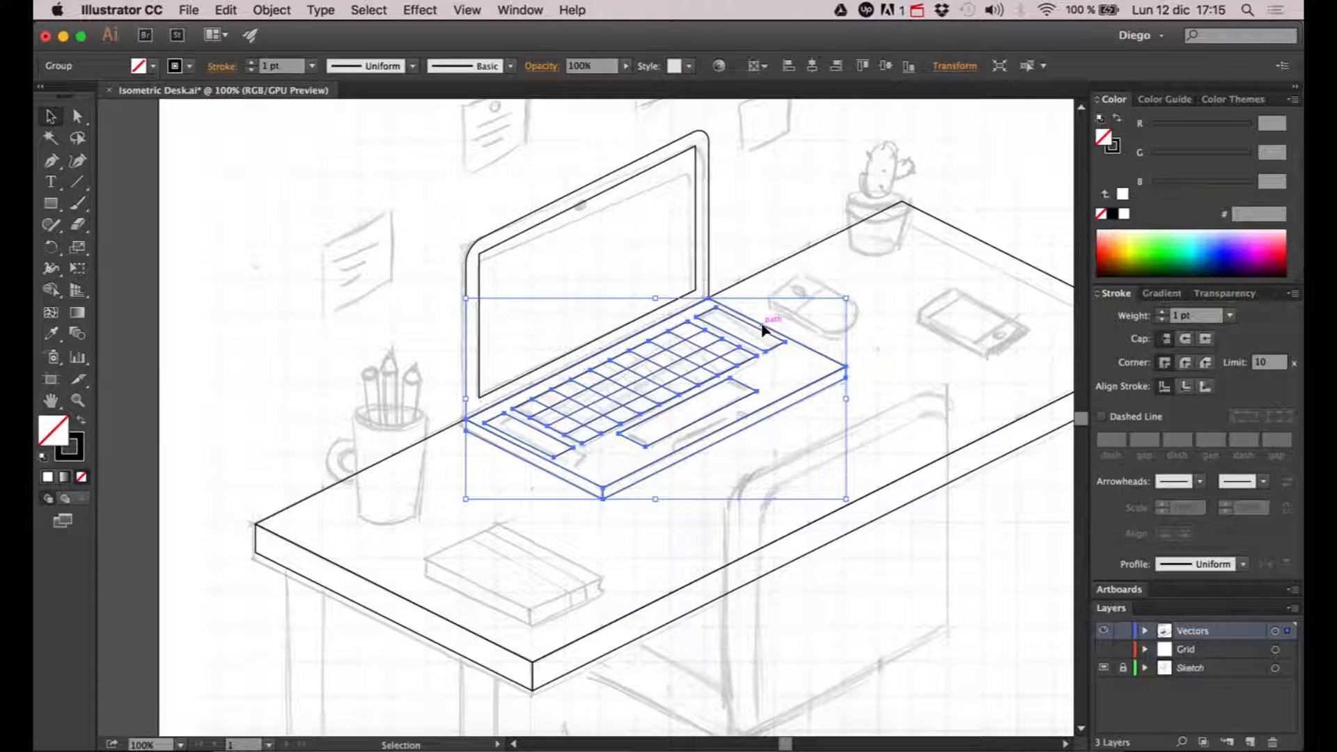
{"action": "right_click", "coordinate": [664, 378]}
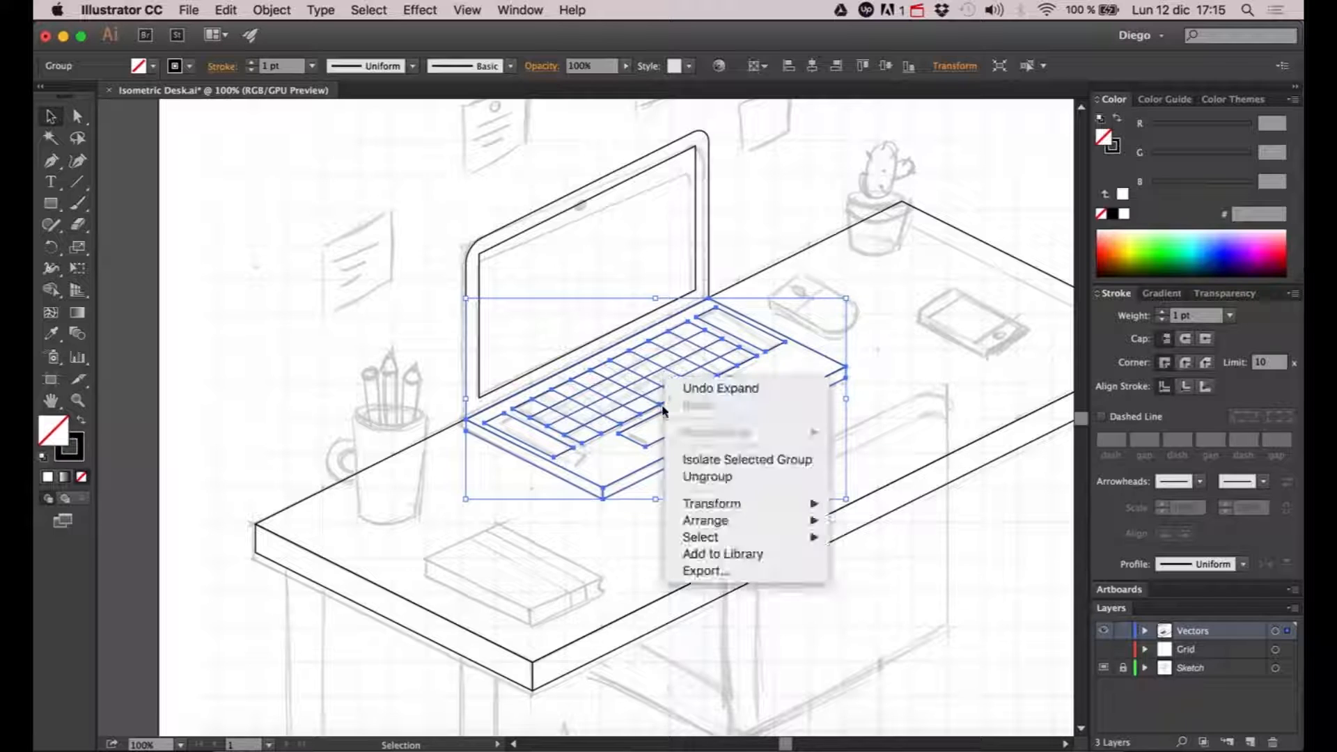
{"action": "left_click", "coordinate": [679, 477]}
{"action": "left_click", "coordinate": [947, 383]}
- Ungroup the keyboard's nested groups until the blended row and column lines are separate paths
{"action": "left_click", "coordinate": [721, 345]}
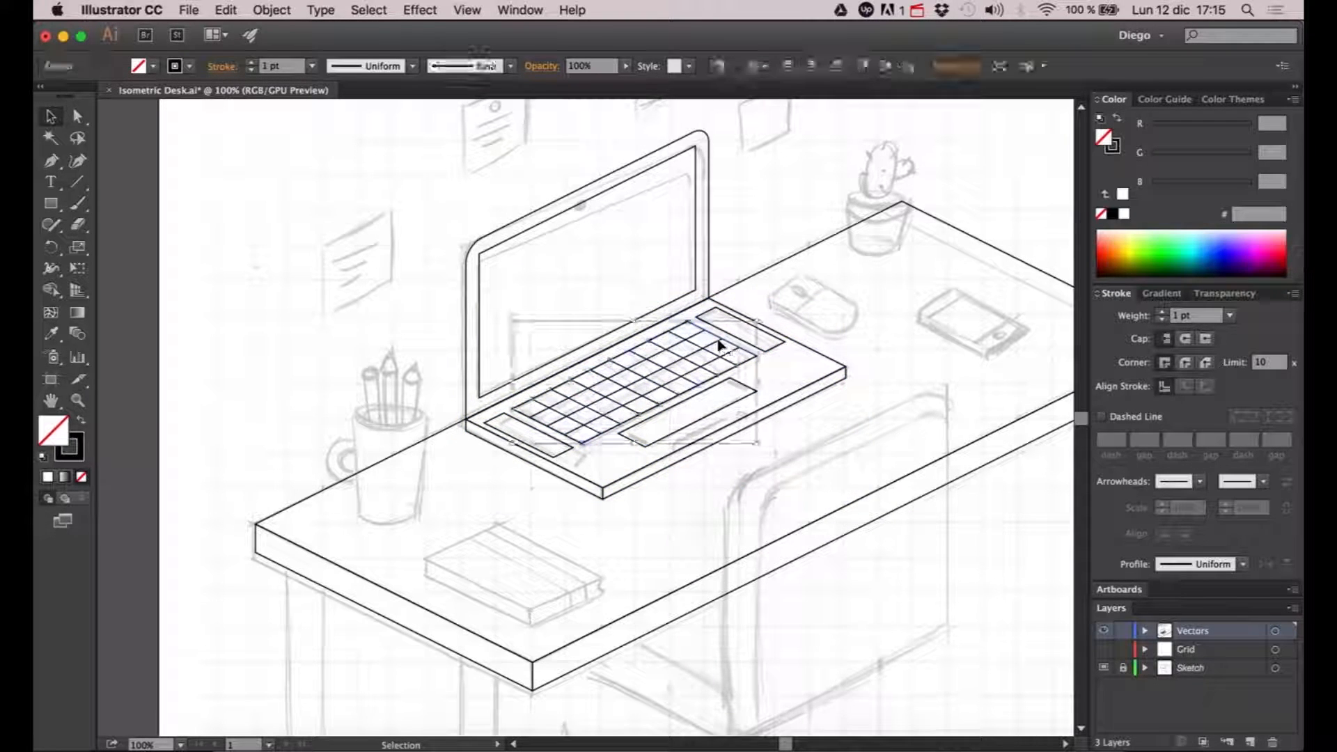
{"action": "right_click", "coordinate": [705, 343]}
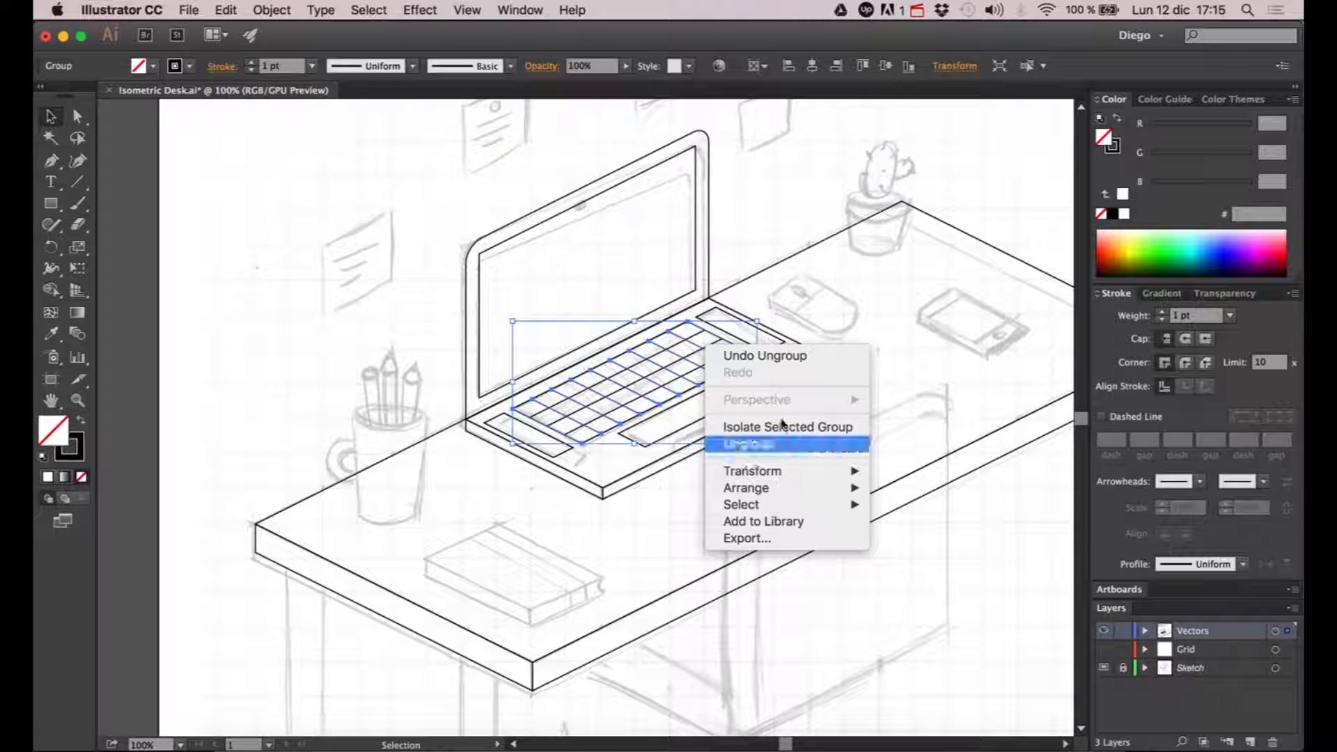
{"action": "left_click", "coordinate": [779, 444]}
{"action": "left_click", "coordinate": [604, 348]}
{"action": "left_click", "coordinate": [700, 333]}
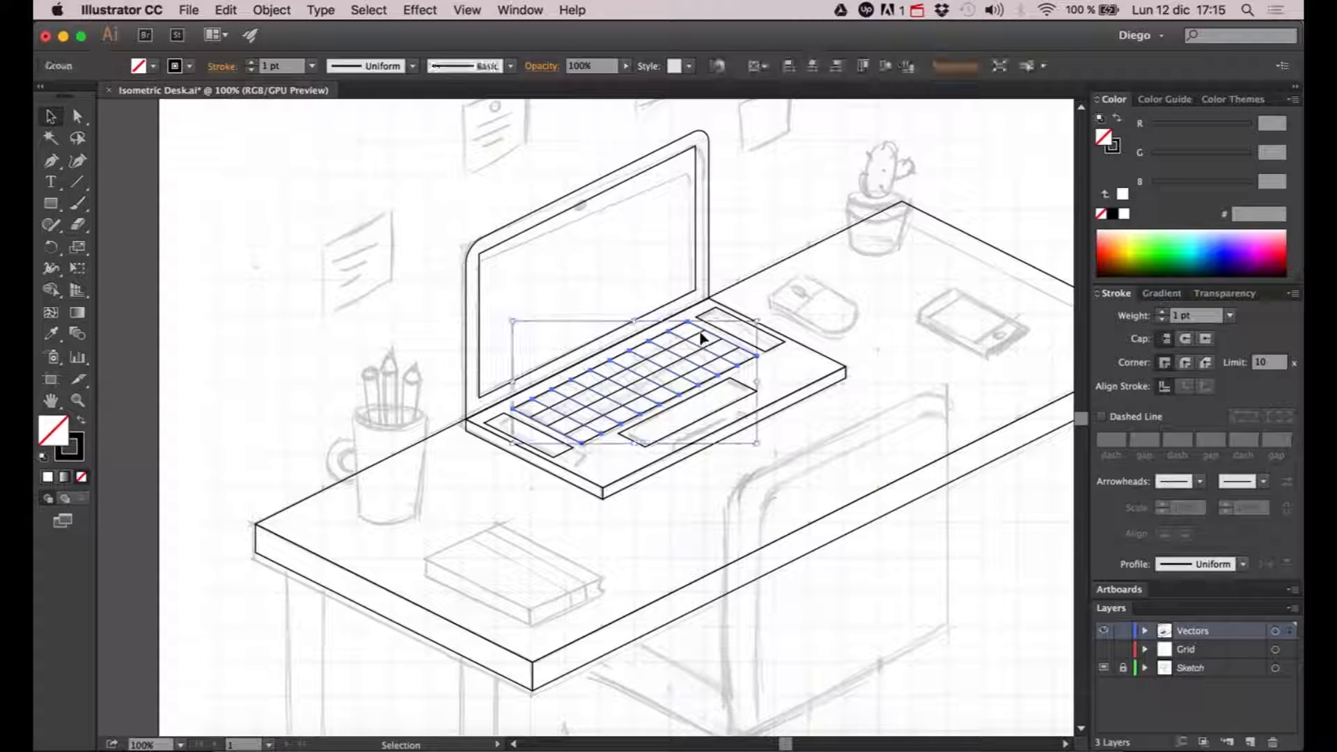
{"action": "right_click", "coordinate": [700, 338]}
{"action": "left_click", "coordinate": [747, 436]}
{"action": "left_click", "coordinate": [639, 387]}
{"action": "right_click", "coordinate": [639, 383]}
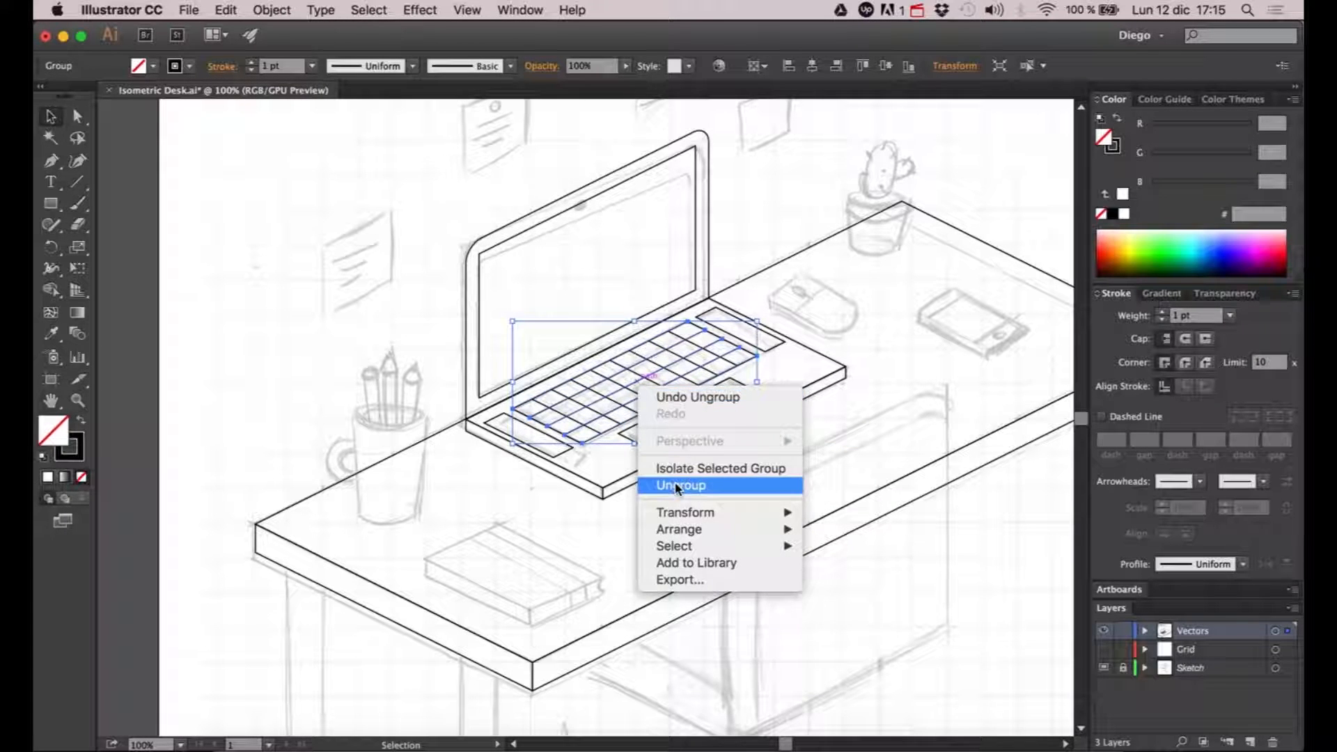
{"action": "left_click", "coordinate": [675, 485]}
{"action": "left_click", "coordinate": [873, 319]}
{"action": "left_click", "coordinate": [757, 346]}
{"action": "left_click", "coordinate": [699, 387]}
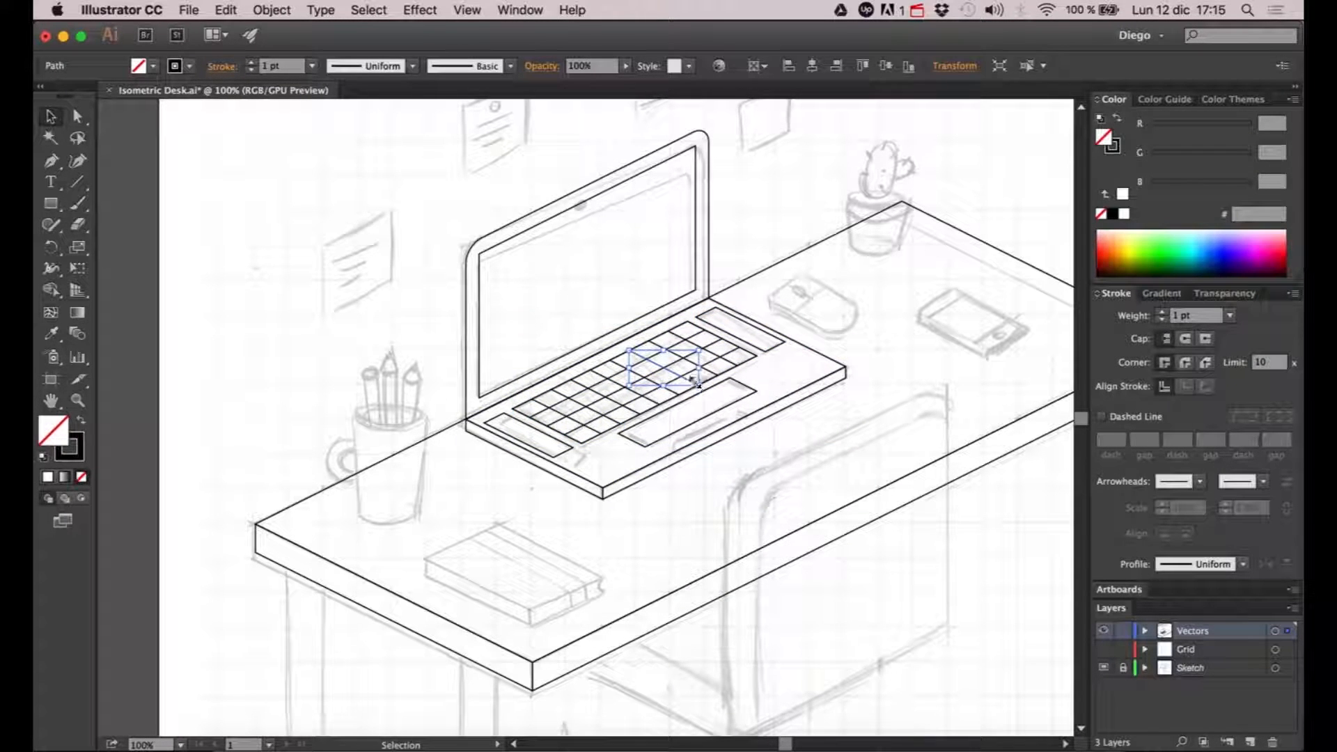
{"action": "left_click", "coordinate": [751, 494]}
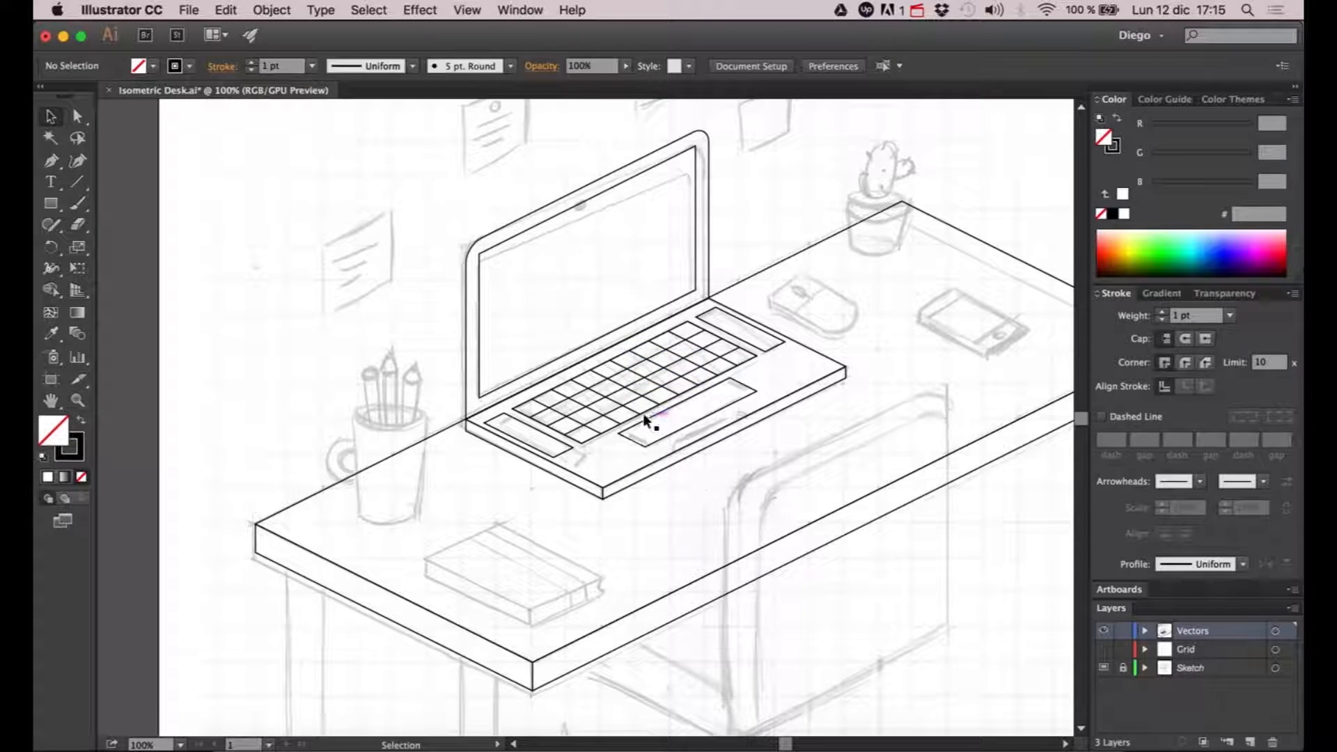
- Apply Pathfinder Divide to the keyboard outline together with all its row and column lines
{"action": "scroll", "coordinate": [645, 415], "scroll_direction": "up", "scroll_amount": 1}
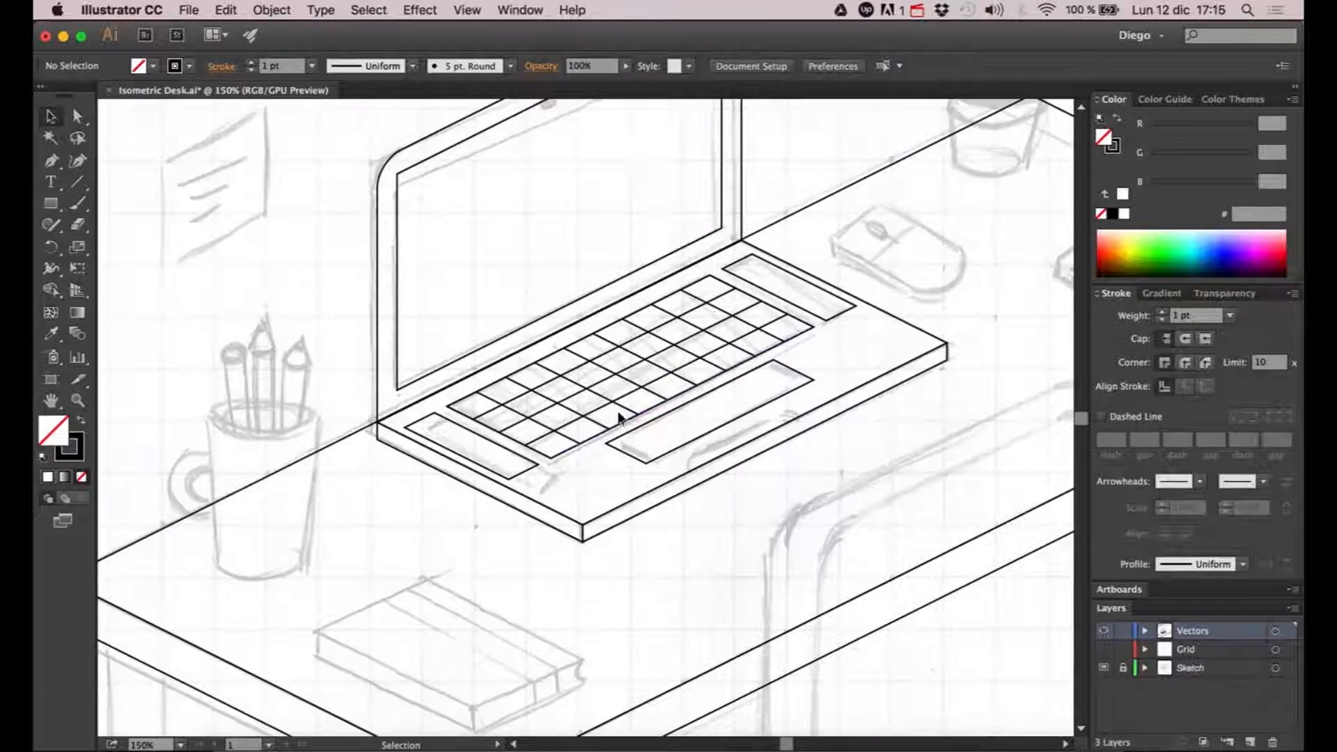
{"action": "left_click", "coordinate": [557, 404]}
{"action": "left_click", "coordinate": [494, 400], "text": "shift"}
{"action": "left_click", "coordinate": [583, 357], "text": "shift"}
{"action": "left_click", "coordinate": [606, 339], "text": "shift"}
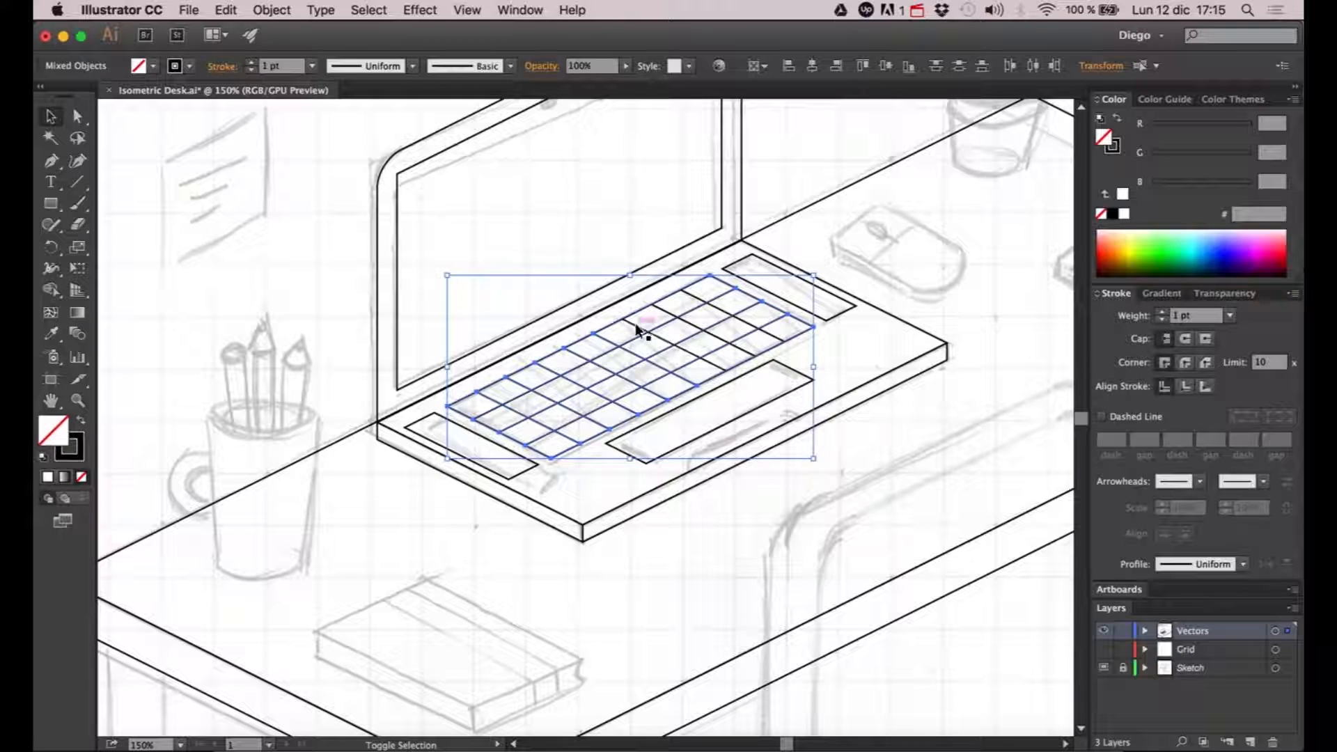
{"action": "left_click", "coordinate": [677, 313], "text": "shift"}
{"action": "left_click", "coordinate": [695, 298], "text": "shift"}
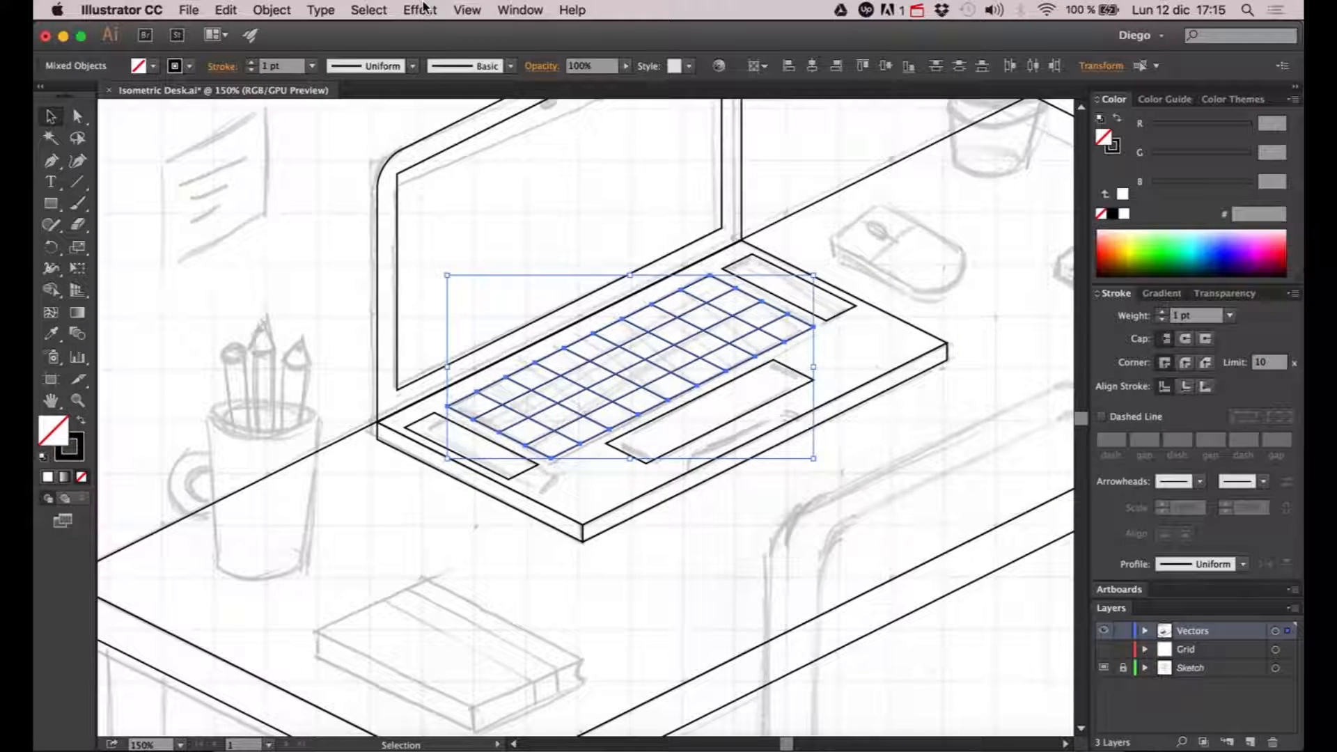
{"action": "left_click", "coordinate": [536, 10]}
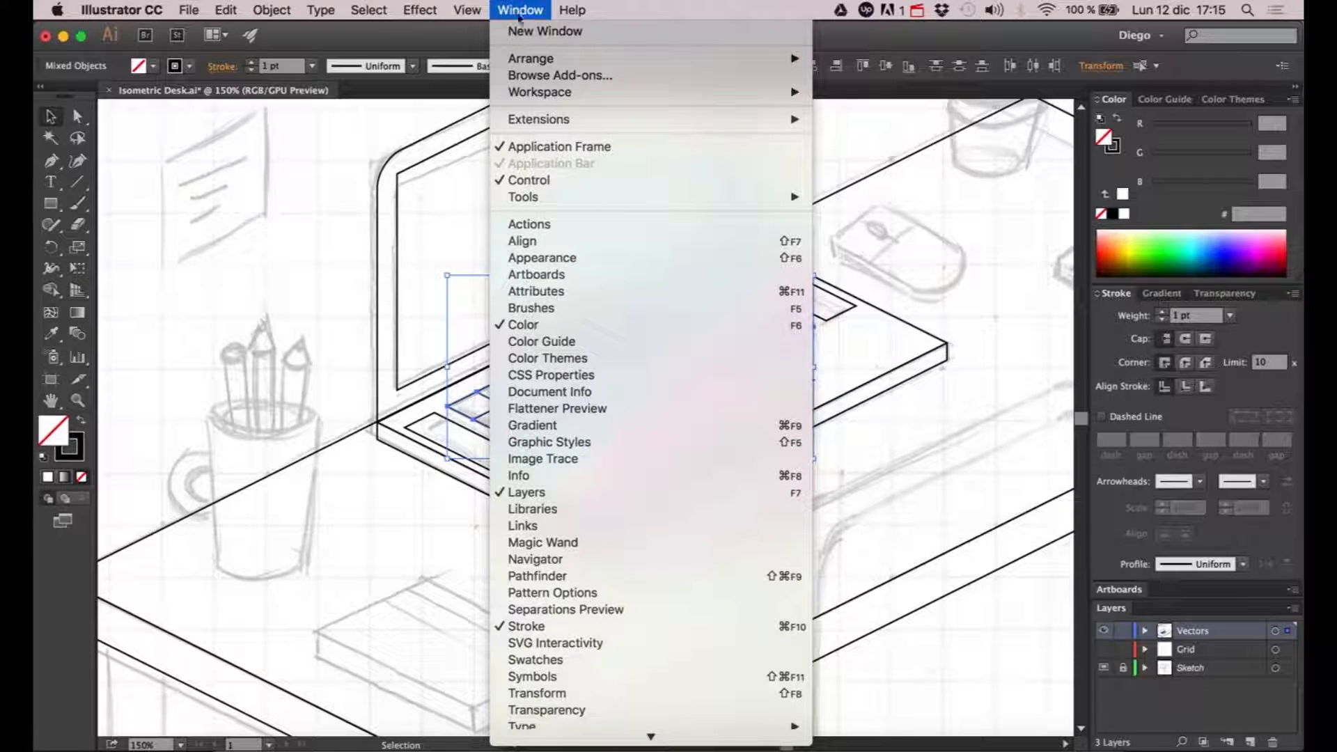
{"action": "left_click", "coordinate": [550, 576]}
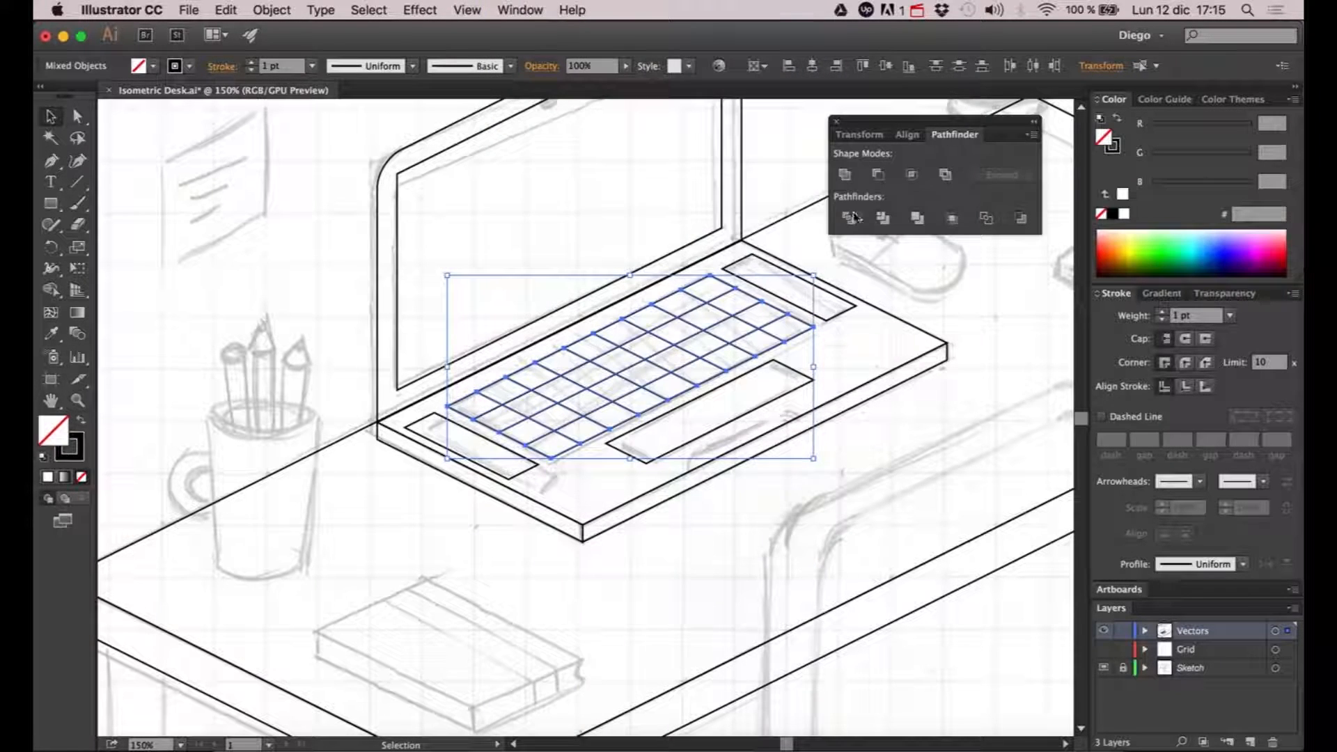
{"action": "left_click", "coordinate": [854, 219]}
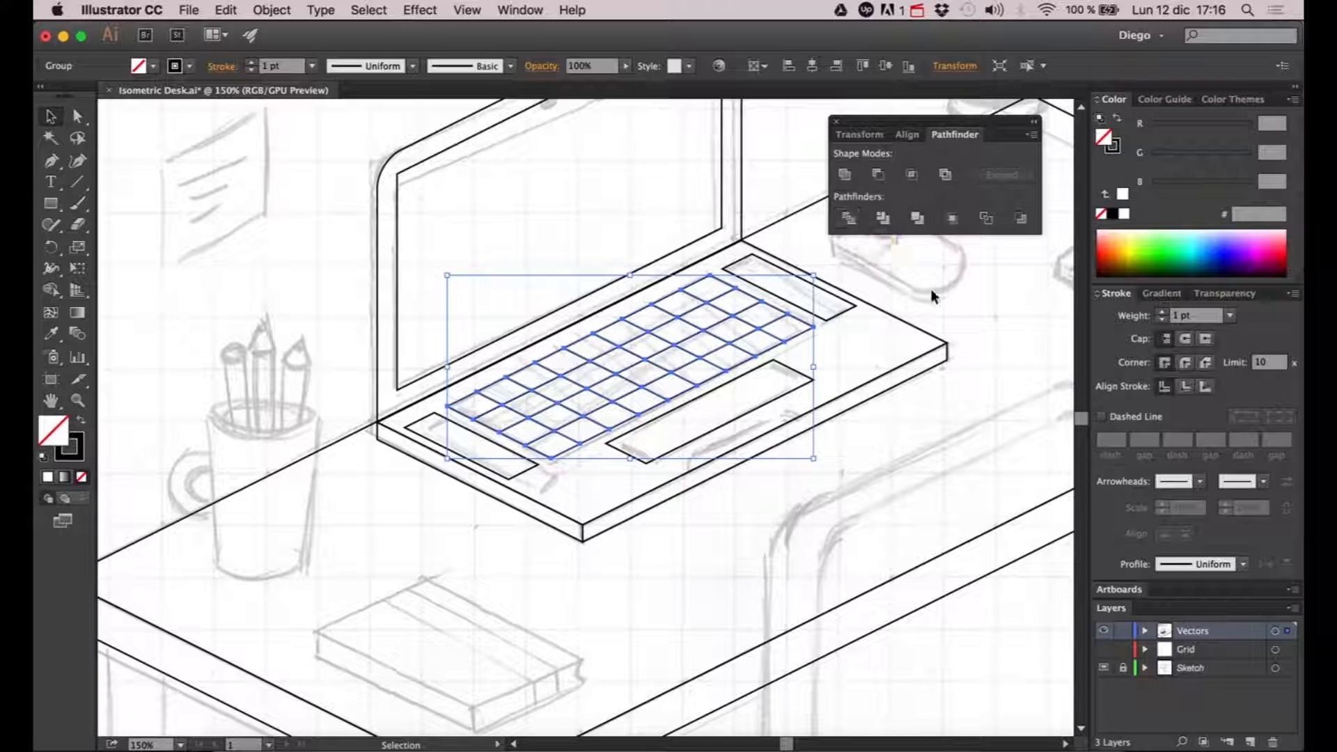
{"action": "left_click", "coordinate": [931, 296]}
- Fill the divided keyboard group with white, keeping its black stroke
{"action": "double_click", "coordinate": [791, 342]}
{"action": "left_click", "coordinate": [791, 342]}
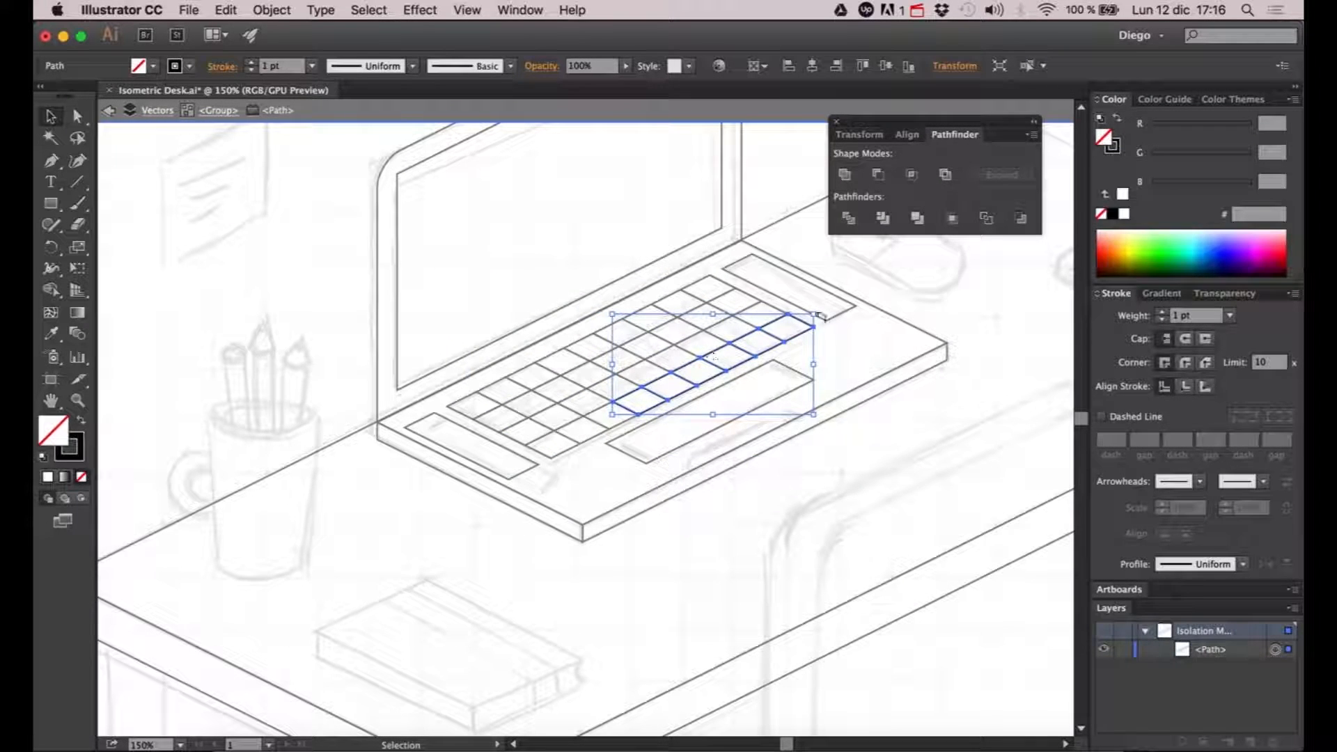
{"action": "double_click", "coordinate": [950, 291]}
{"action": "left_click", "coordinate": [789, 342]}
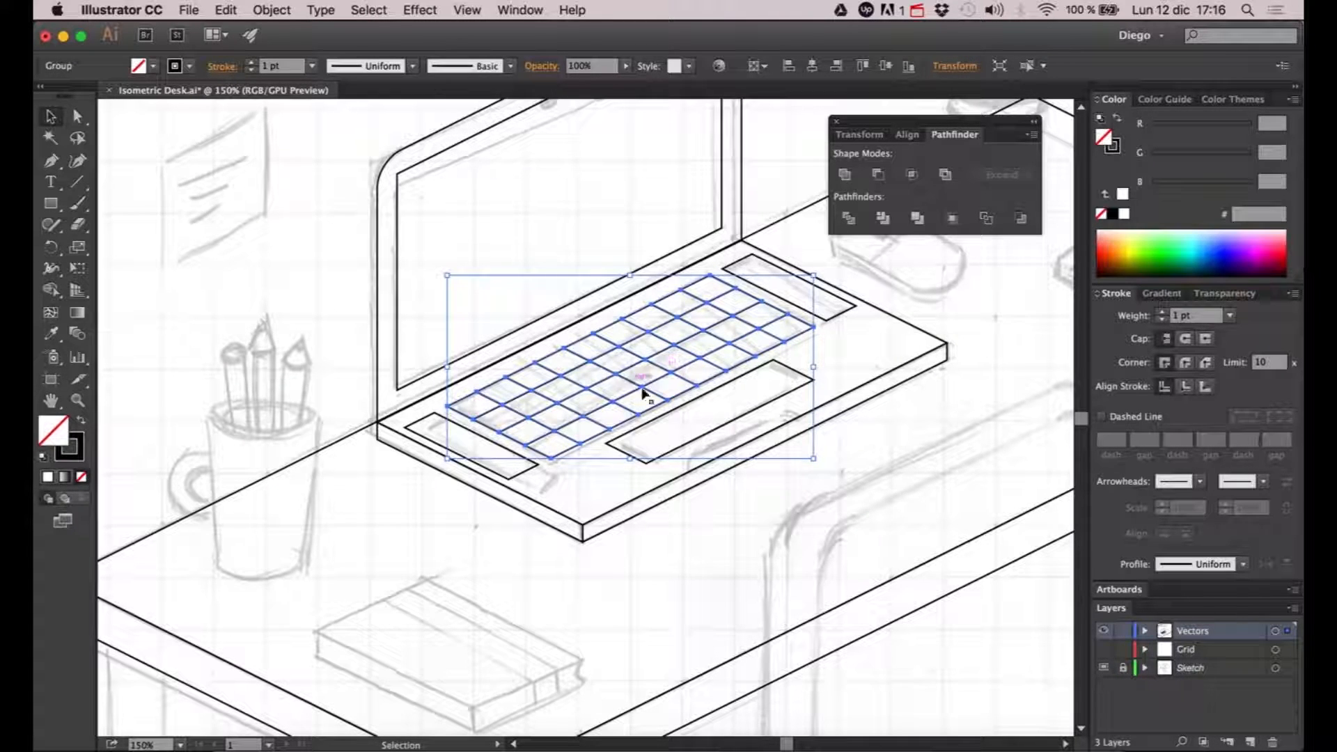
{"action": "left_click", "coordinate": [1122, 195]}
{"action": "left_click", "coordinate": [976, 304]}
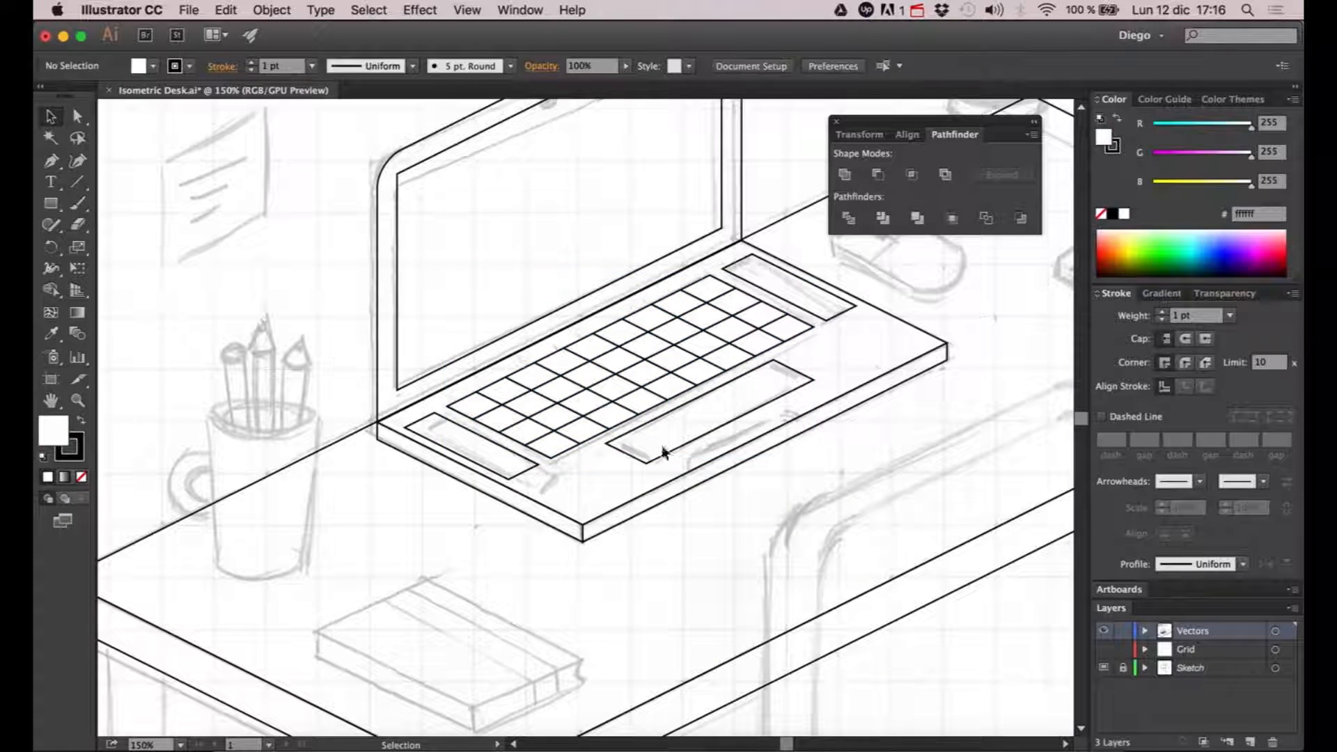
- Check individual keyboard keys with the Direct Selection tool, then examine the laptop against the whole desk
{"action": "left_click_drag", "start_coordinate": [670, 422], "coordinate": [662, 428]}
{"action": "left_click_drag", "start_coordinate": [880, 463], "coordinate": [799, 492]}
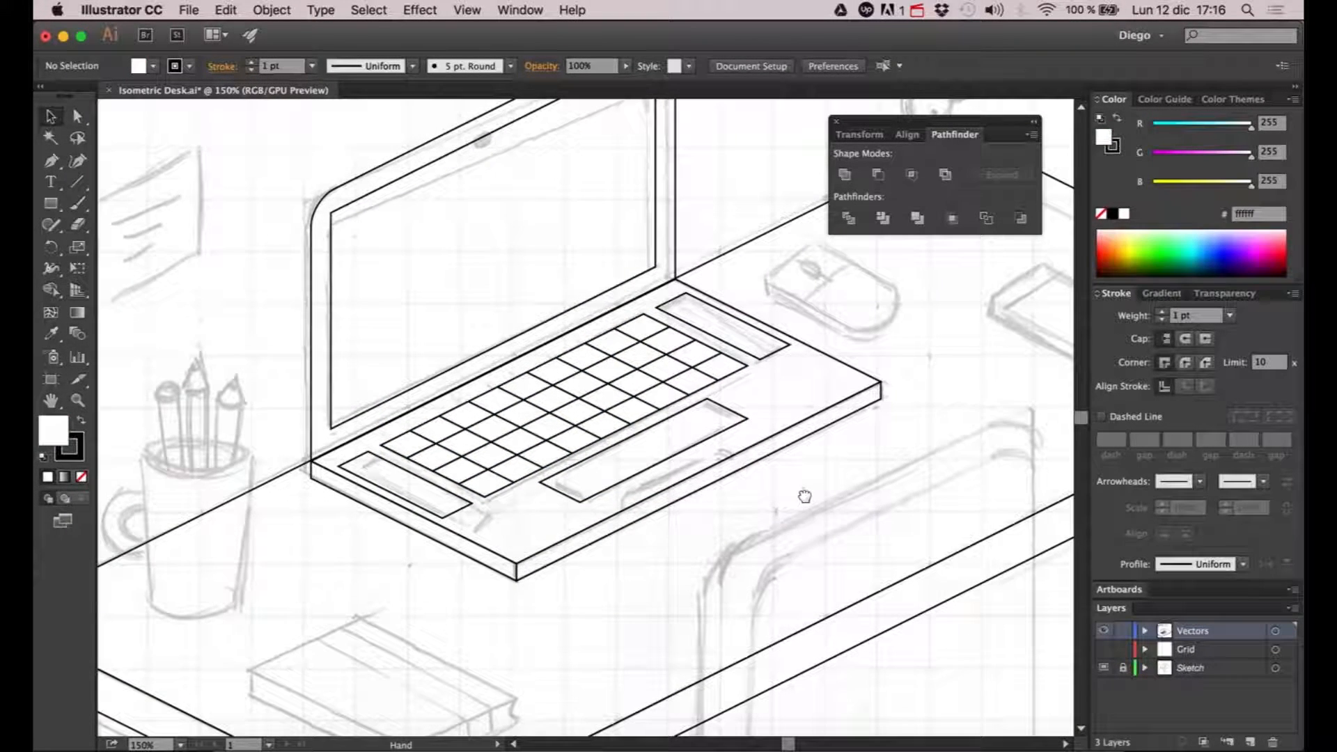
{"action": "key", "text": "a"}
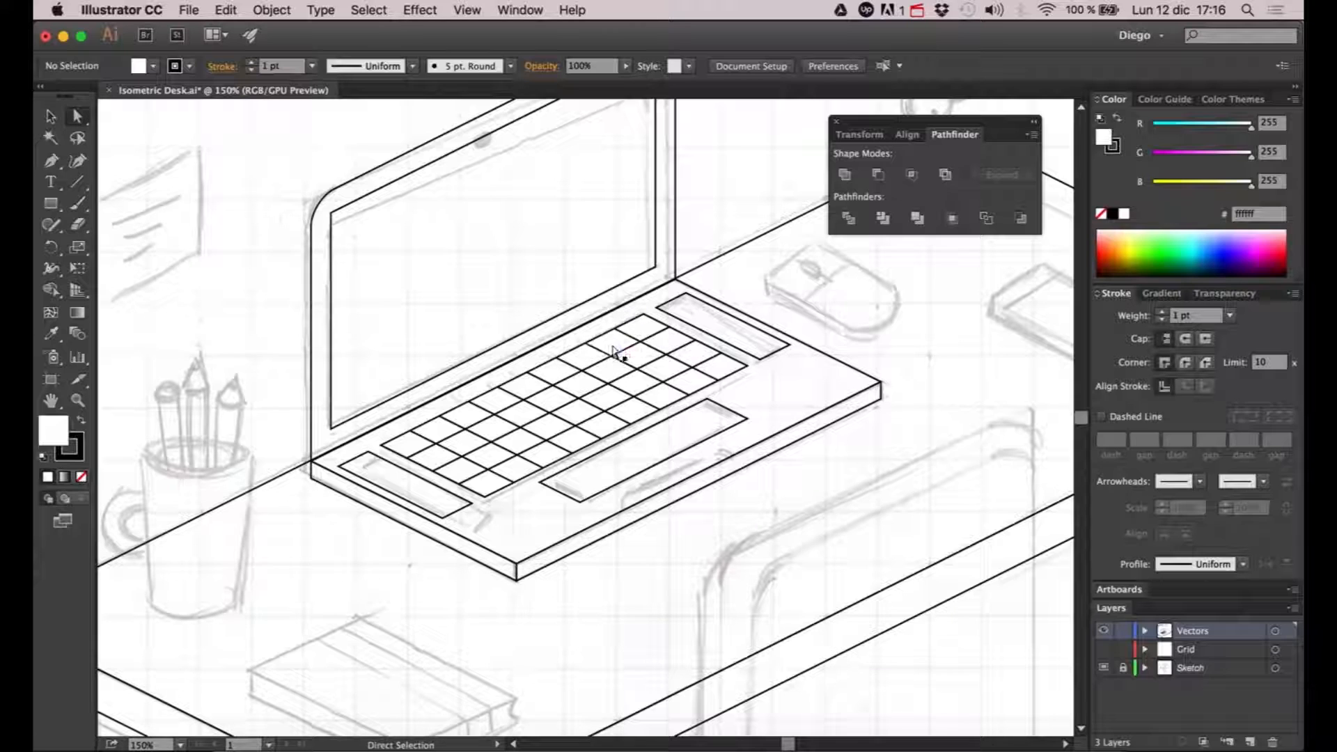
{"action": "left_click", "coordinate": [618, 347]}
{"action": "left_click", "coordinate": [637, 381]}
{"action": "left_click", "coordinate": [696, 381]}
{"action": "left_click", "coordinate": [850, 320]}
{"action": "left_click_drag", "start_coordinate": [770, 362], "coordinate": [795, 336]}
{"action": "key", "text": "v"}
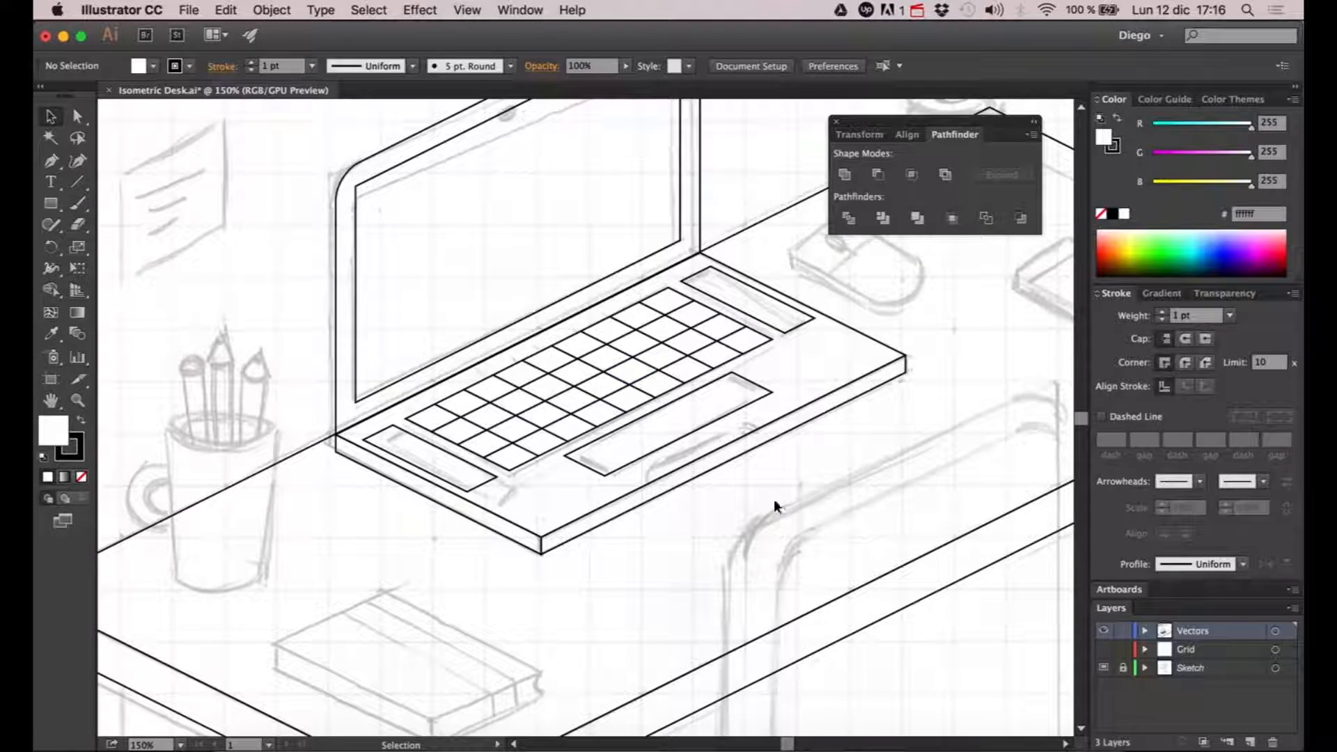
{"action": "key", "text": "super+minus"}
{"action": "left_click_drag", "start_coordinate": [764, 456], "coordinate": [670, 446]}
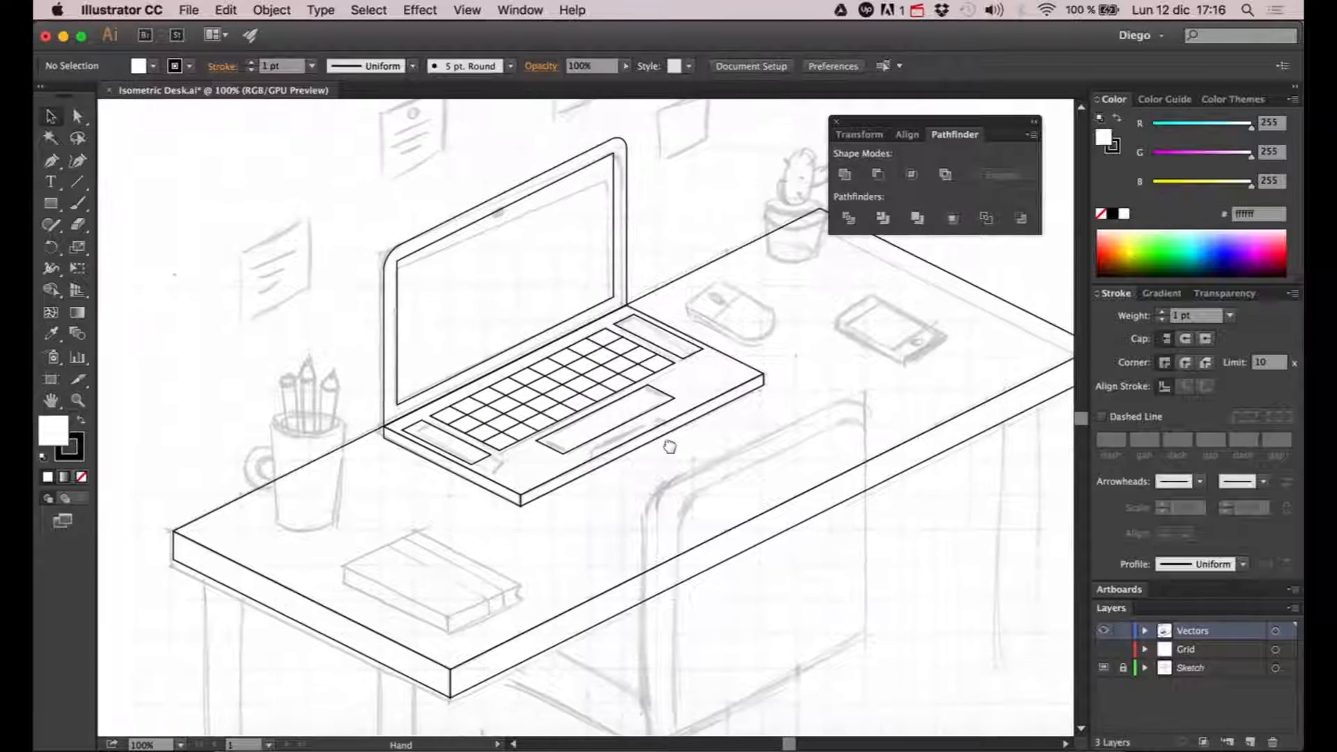
- Duplicate the laptop's trackpad outline in place
{"action": "key", "text": "super+plus"}
{"action": "key", "text": "super+plus"}
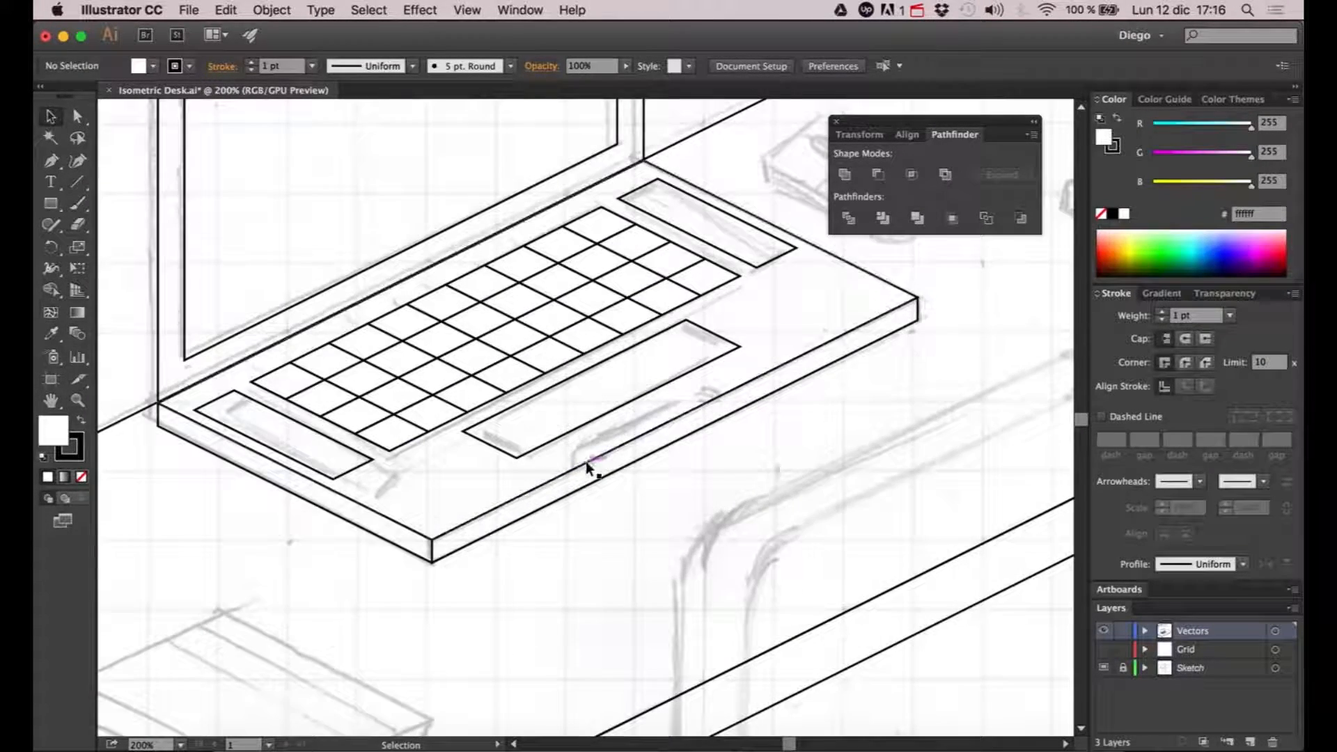
{"action": "scroll", "coordinate": [581, 480], "scroll_direction": "up", "scroll_amount": 2}
{"action": "scroll", "coordinate": [582, 481], "scroll_direction": "right", "scroll_amount": 1}
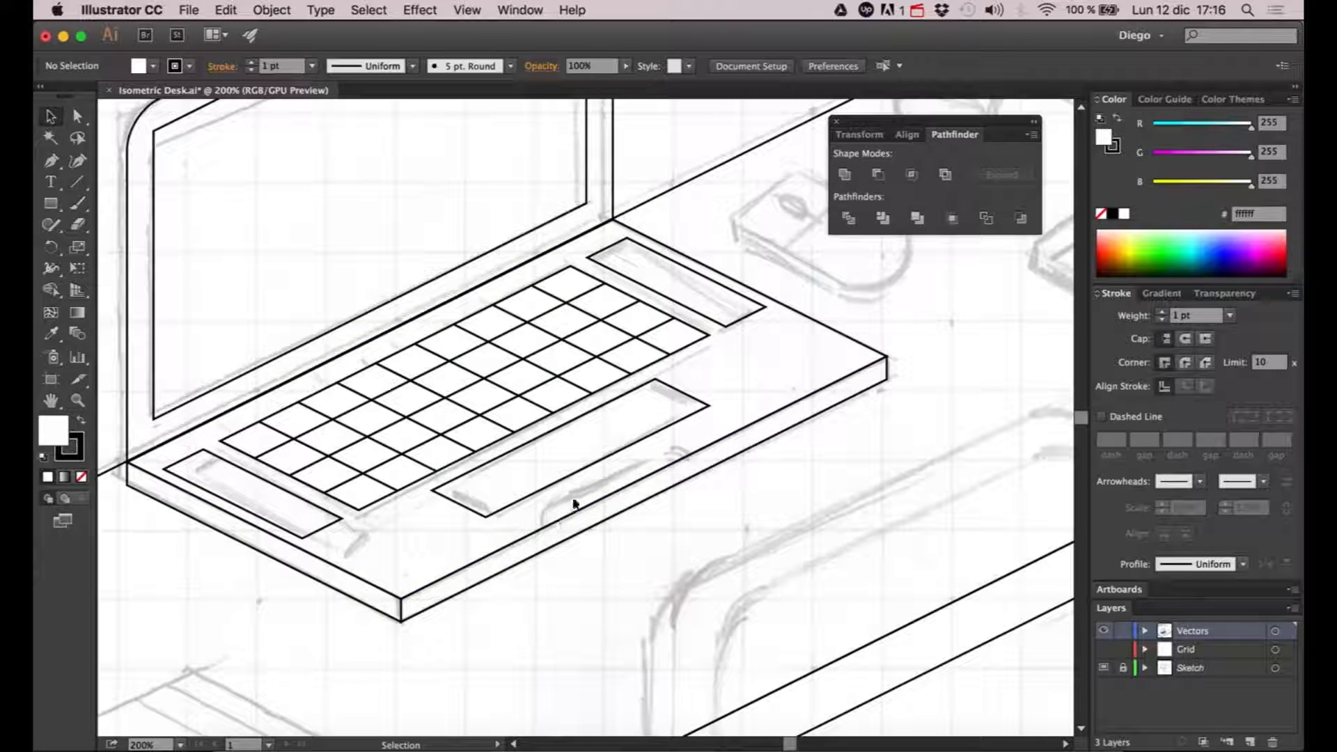
{"action": "left_click", "coordinate": [630, 451]}
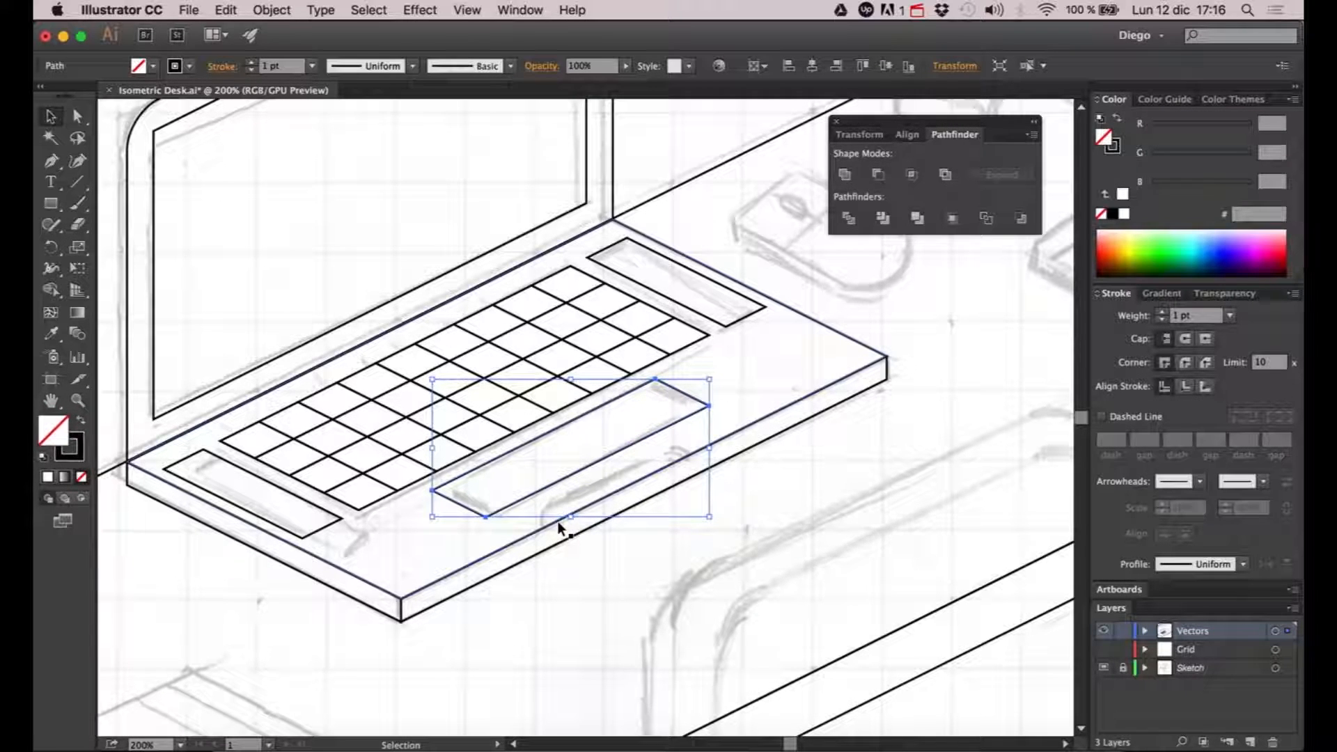
{"action": "key", "text": "a"}
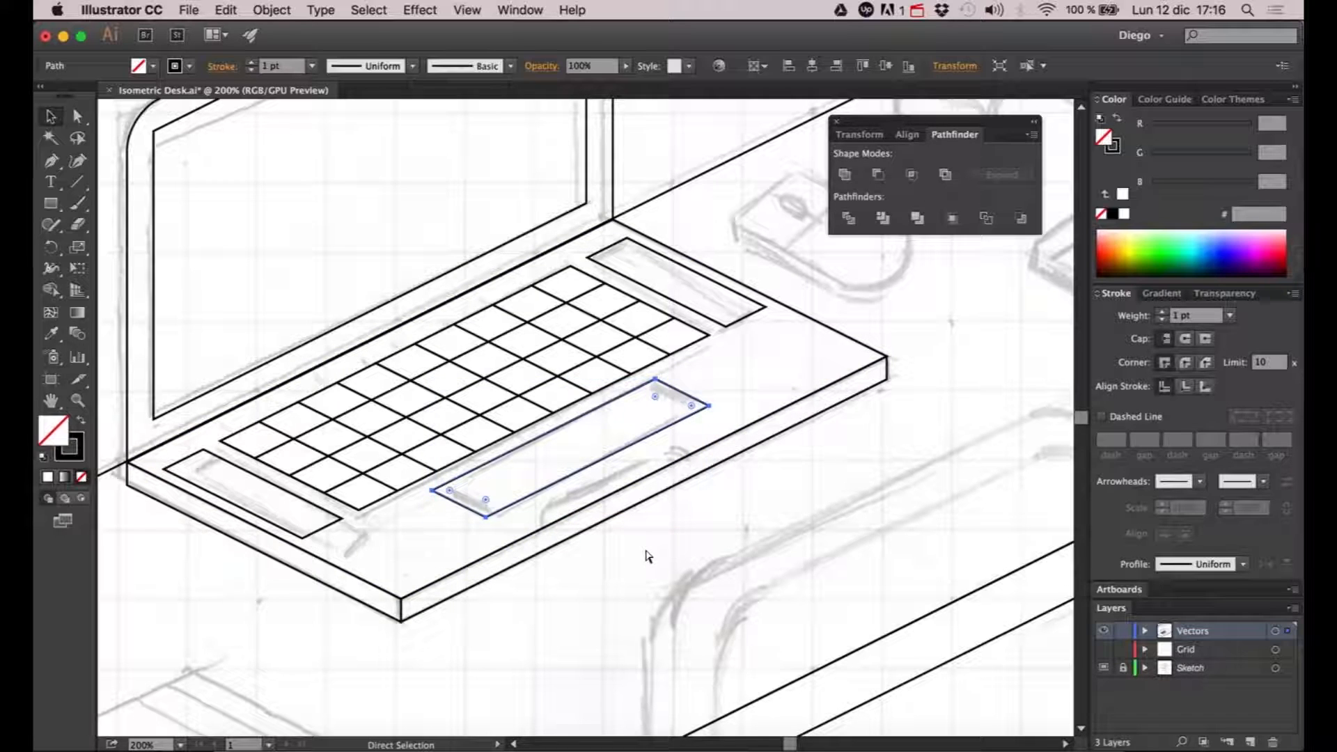
{"action": "key", "text": "v"}
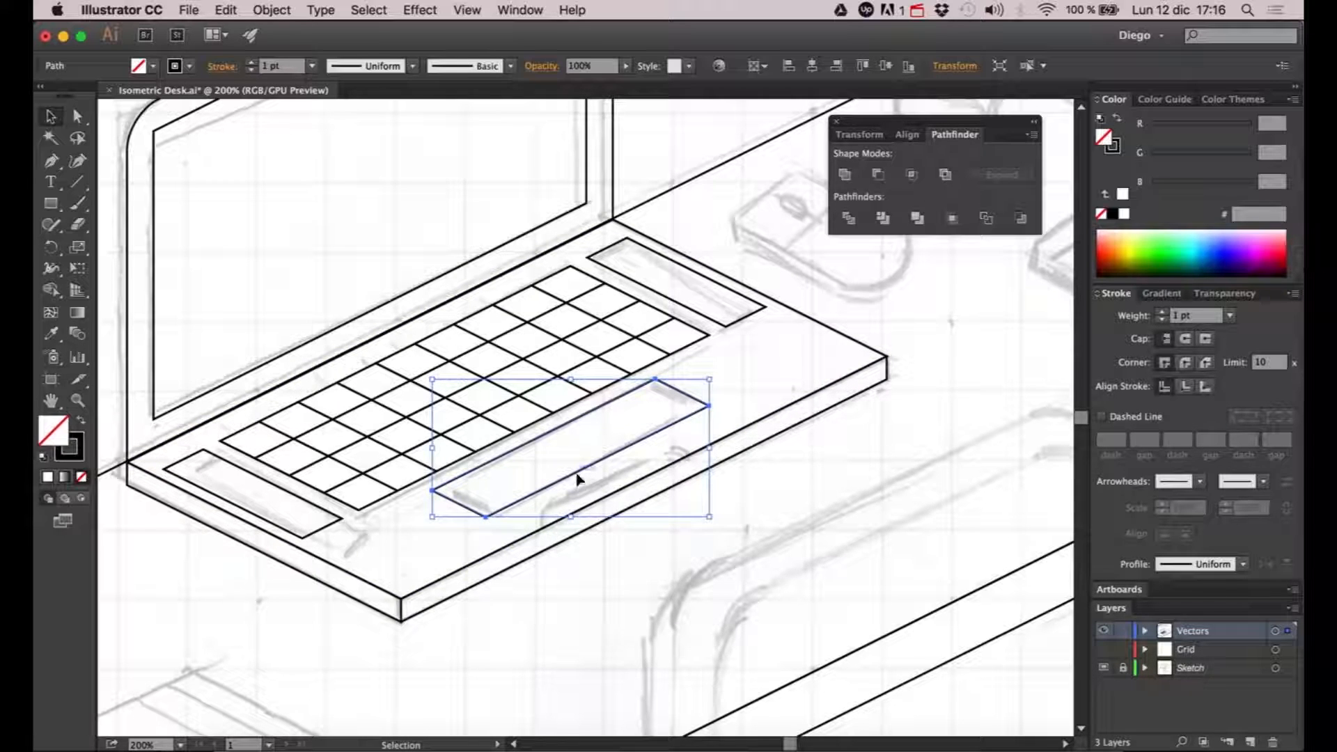
{"action": "key", "text": "a"}
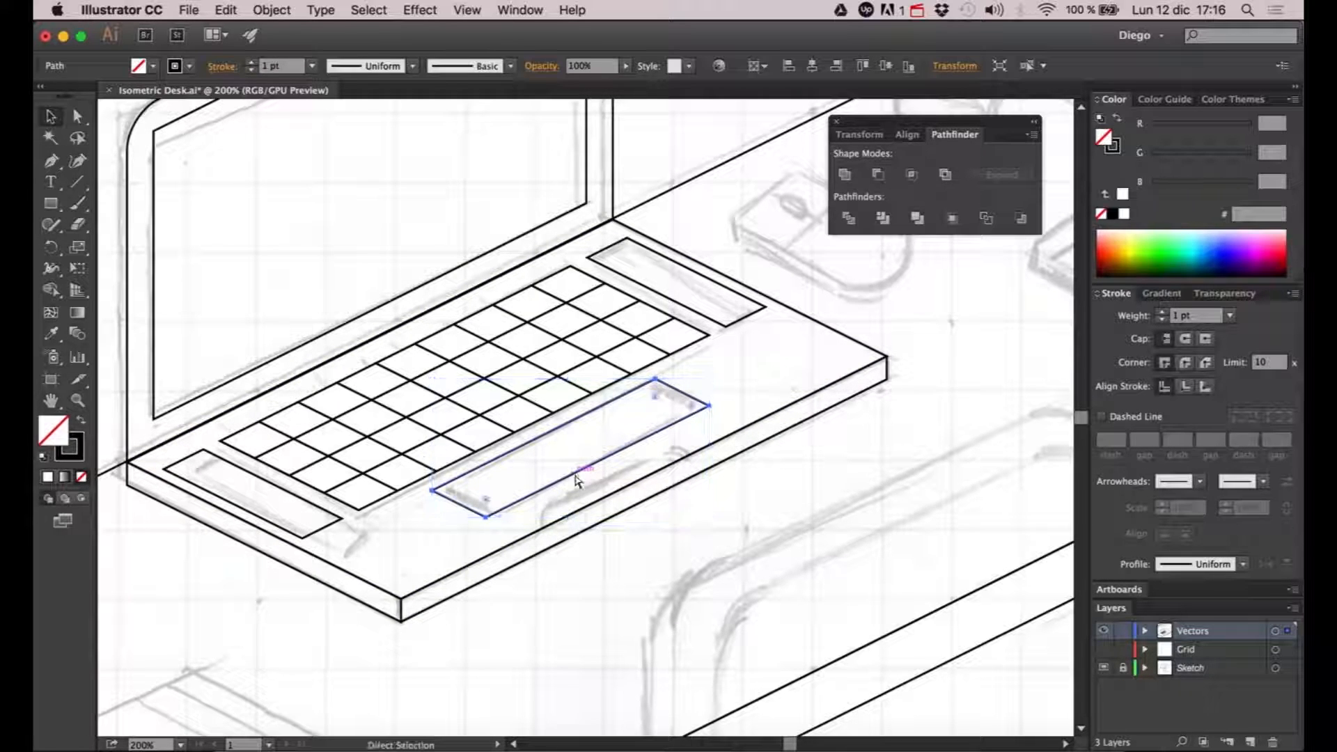
{"action": "key", "text": "v"}
{"action": "key", "text": "a"}
{"action": "key", "text": "v"}
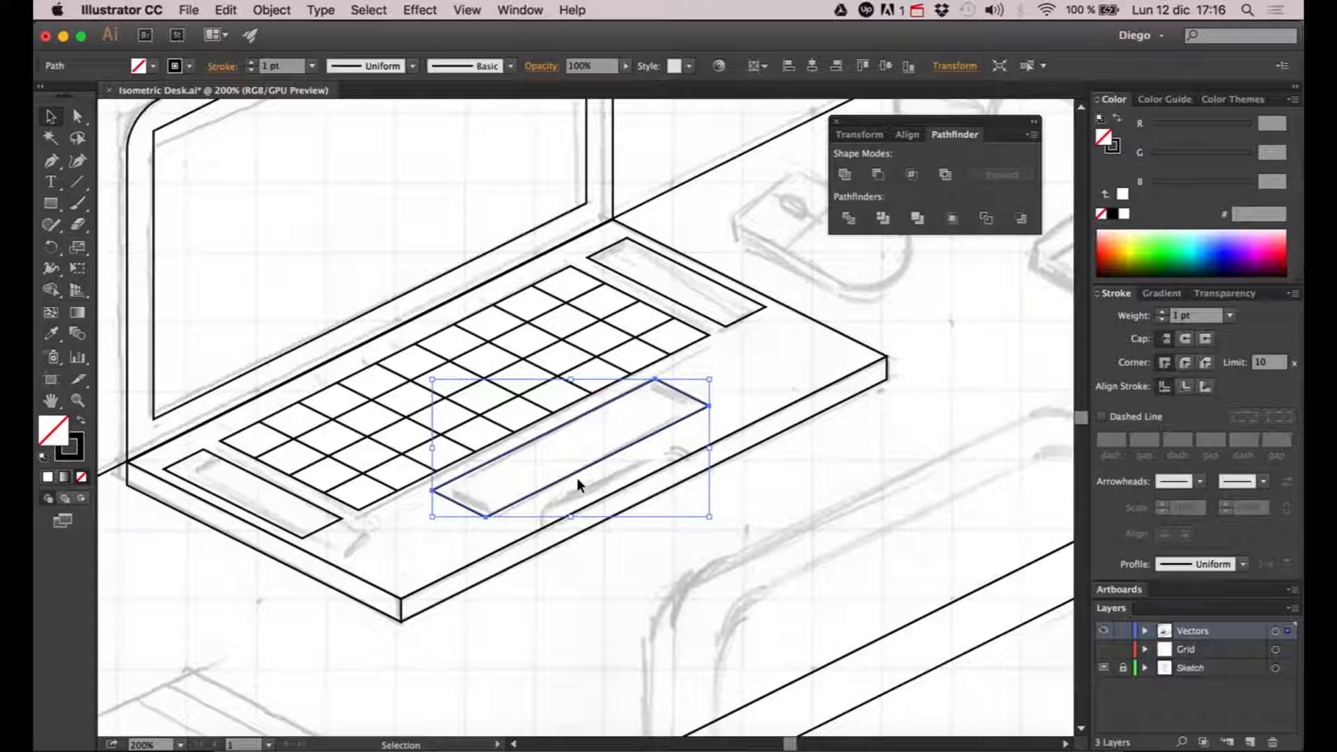
- Nudge the trackpad copy along the isometric direction until it overlaps the laptop base's front edge
{"action": "key", "text": "Right"}
{"action": "key", "text": "Right"}
{"action": "key", "text": "Down"}
{"action": "key", "text": "Right"}
{"action": "key", "text": "Right"}
{"action": "key", "text": "Down"}
{"action": "key", "text": "Right"}
{"action": "key", "text": "Right"}
{"action": "key", "text": "Right"}
{"action": "key", "text": "Right"}
{"action": "key", "text": "Right"}
{"action": "key", "text": "Right"}
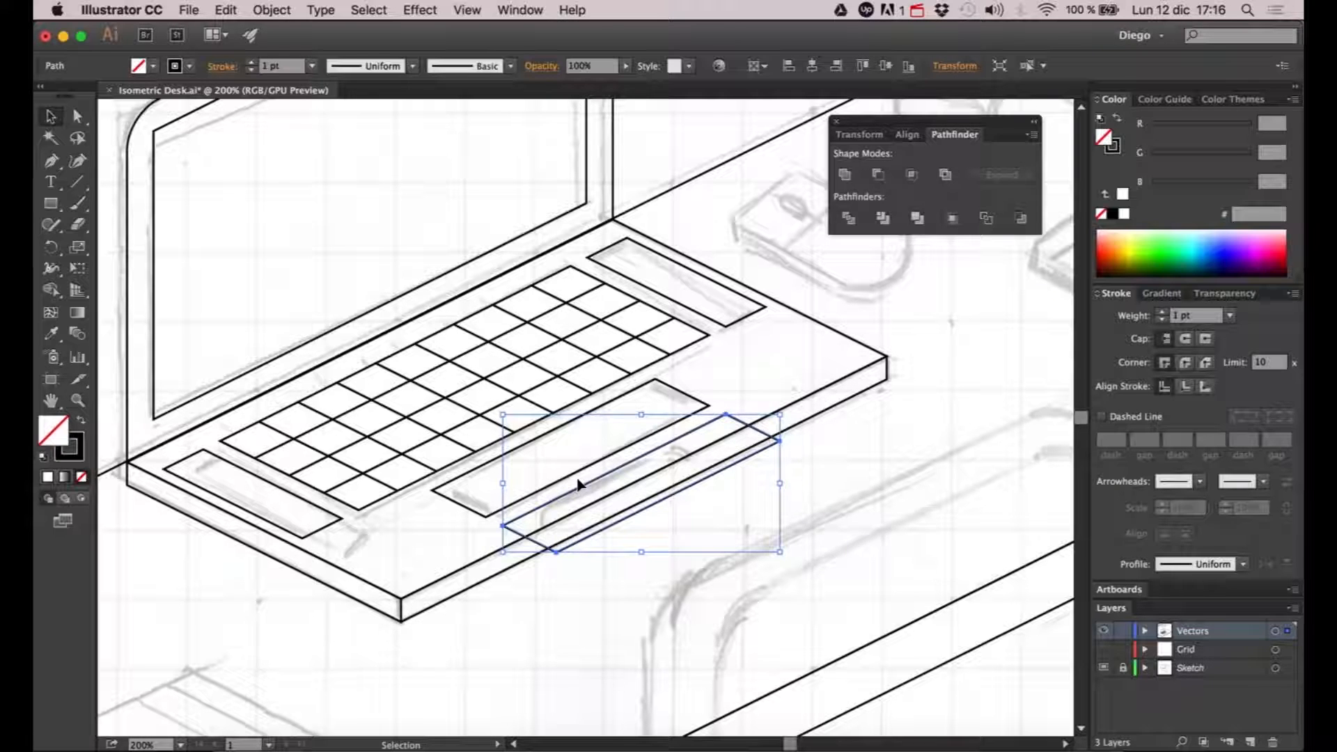
- Pull the near-end corner points of the trackpad copy inward along the isometric direction to shorten it
{"action": "key", "text": "a"}
{"action": "left_click", "coordinate": [512, 542]}
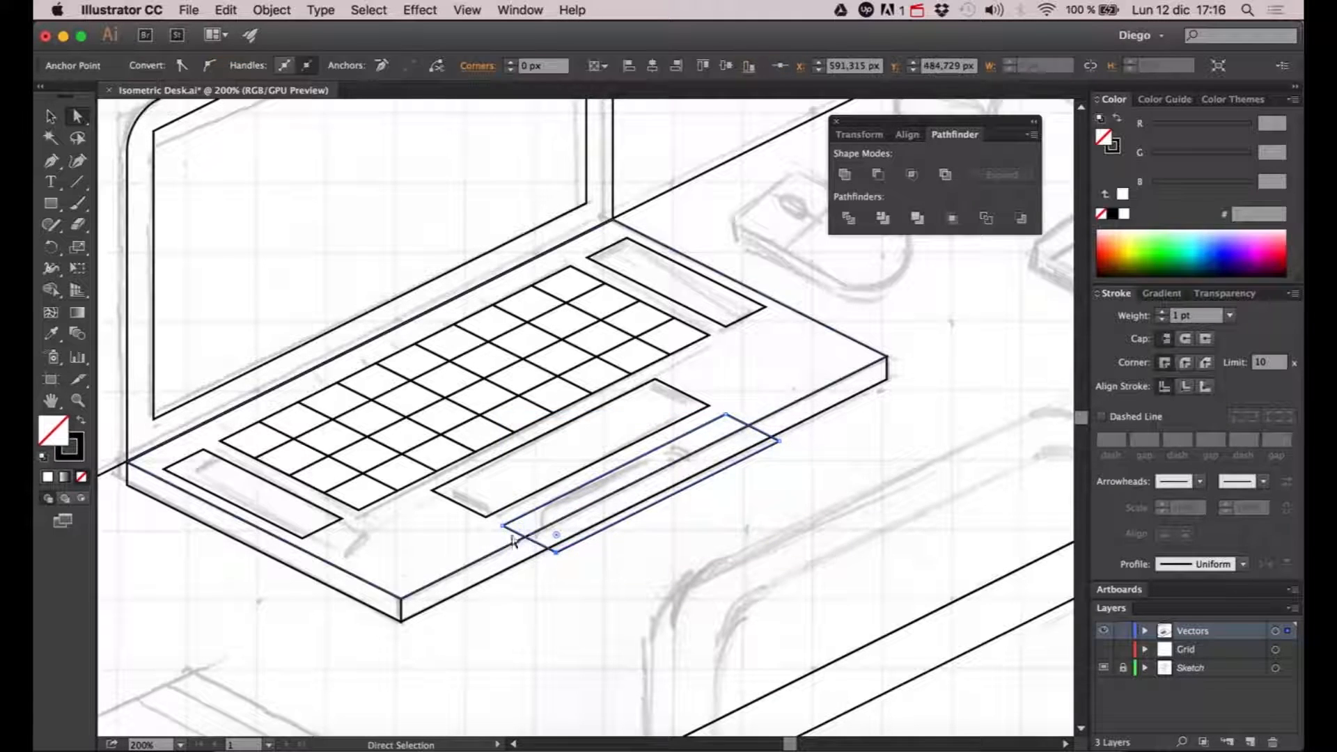
{"action": "left_click", "coordinate": [503, 526], "text": "shift"}
{"action": "key", "text": "Right"}
{"action": "key", "text": "Right"}
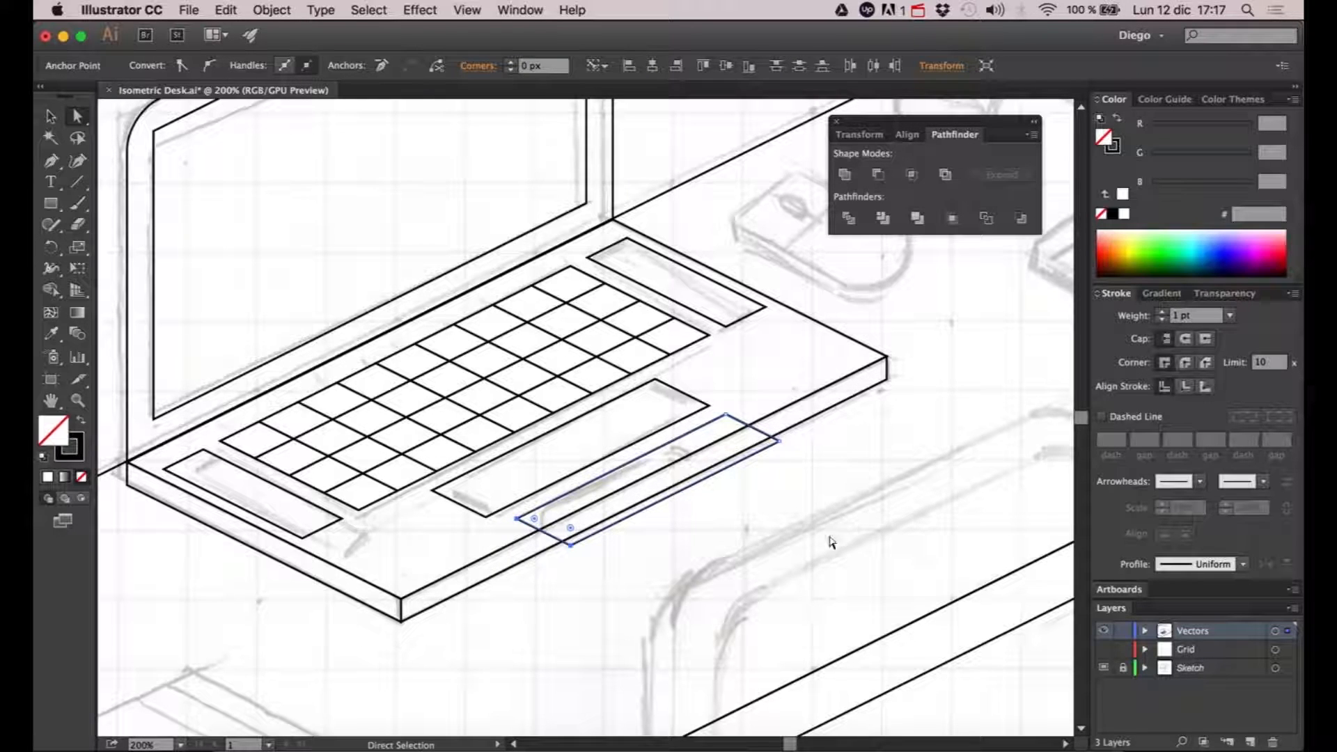
- Pull the far-end corner points of the trackpad copy inward along the laptop's front edge until it matches the sketched notch
{"action": "left_click", "coordinate": [778, 441]}
{"action": "left_click", "coordinate": [726, 415], "text": "shift"}
{"action": "key", "text": "Left"}
{"action": "key", "text": "Left"}
{"action": "key", "text": "Left"}
{"action": "key", "text": "Left"}
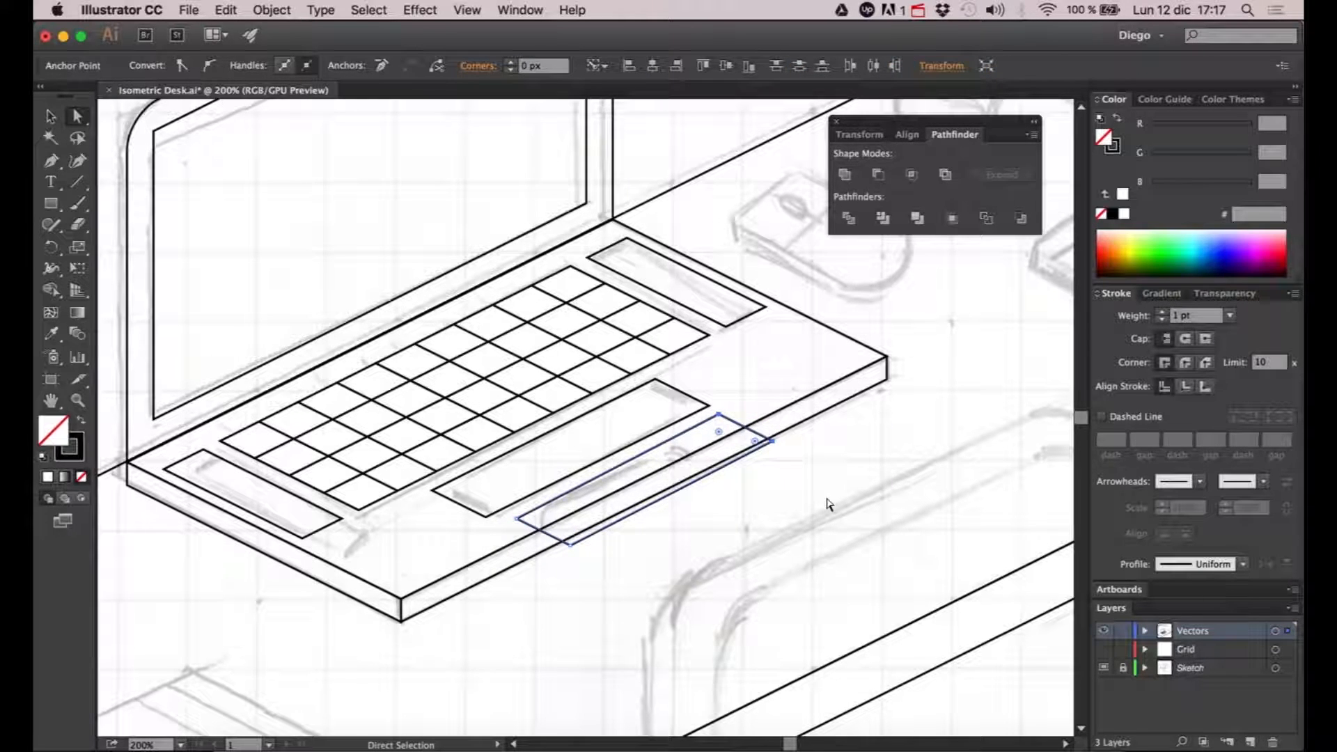
{"action": "key", "text": "Left"}
{"action": "key", "text": "Left"}
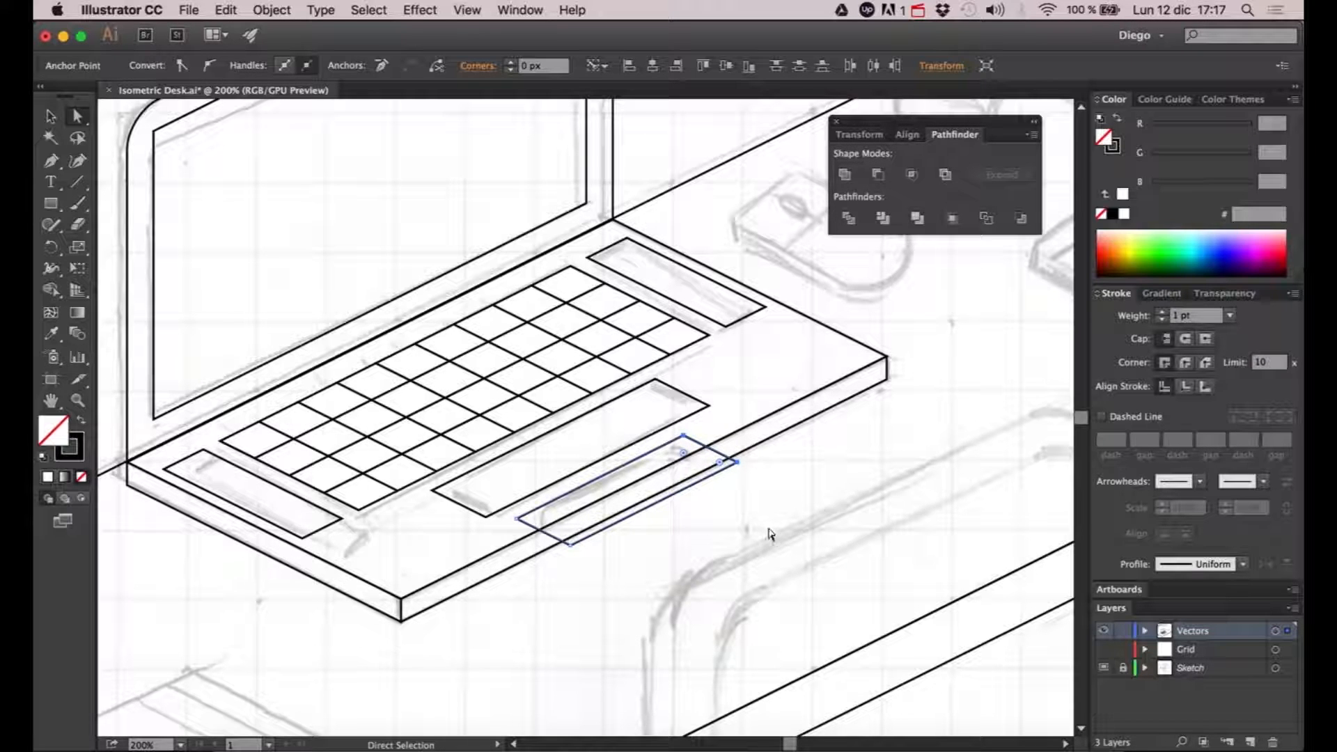
{"action": "left_click", "coordinate": [715, 509]}
- Apply Round Corners with a 20 px radius to the shortened shape and expand its appearance into real paths
{"action": "key", "text": "v"}
{"action": "left_click", "coordinate": [695, 484]}
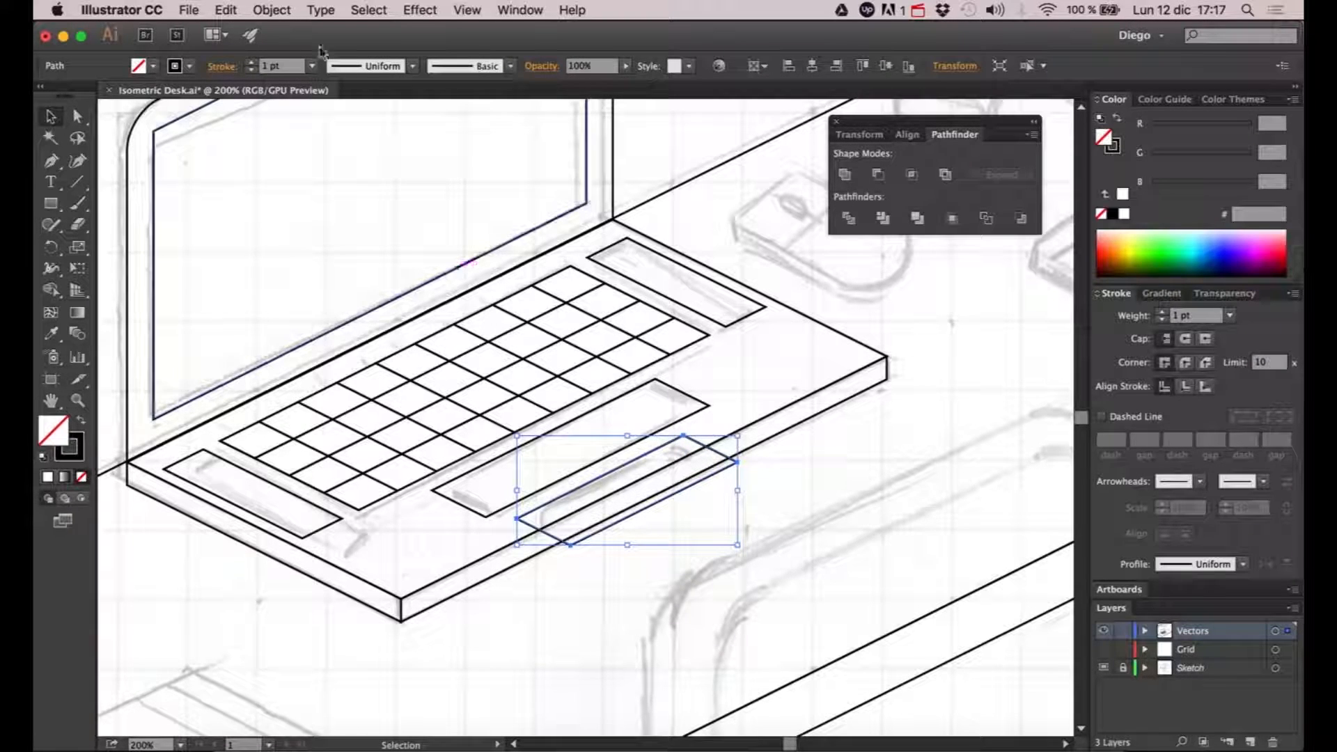
{"action": "left_click", "coordinate": [435, 10]}
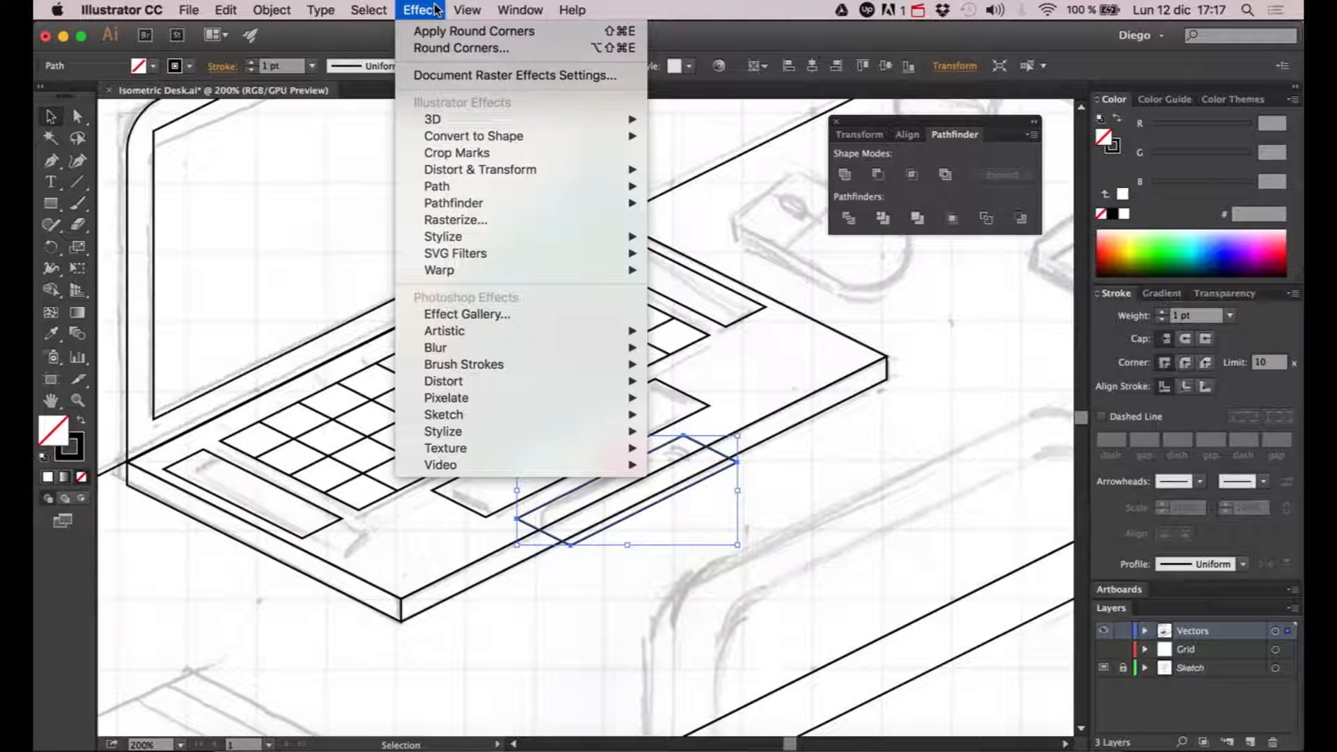
{"action": "left_click", "coordinate": [435, 47]}
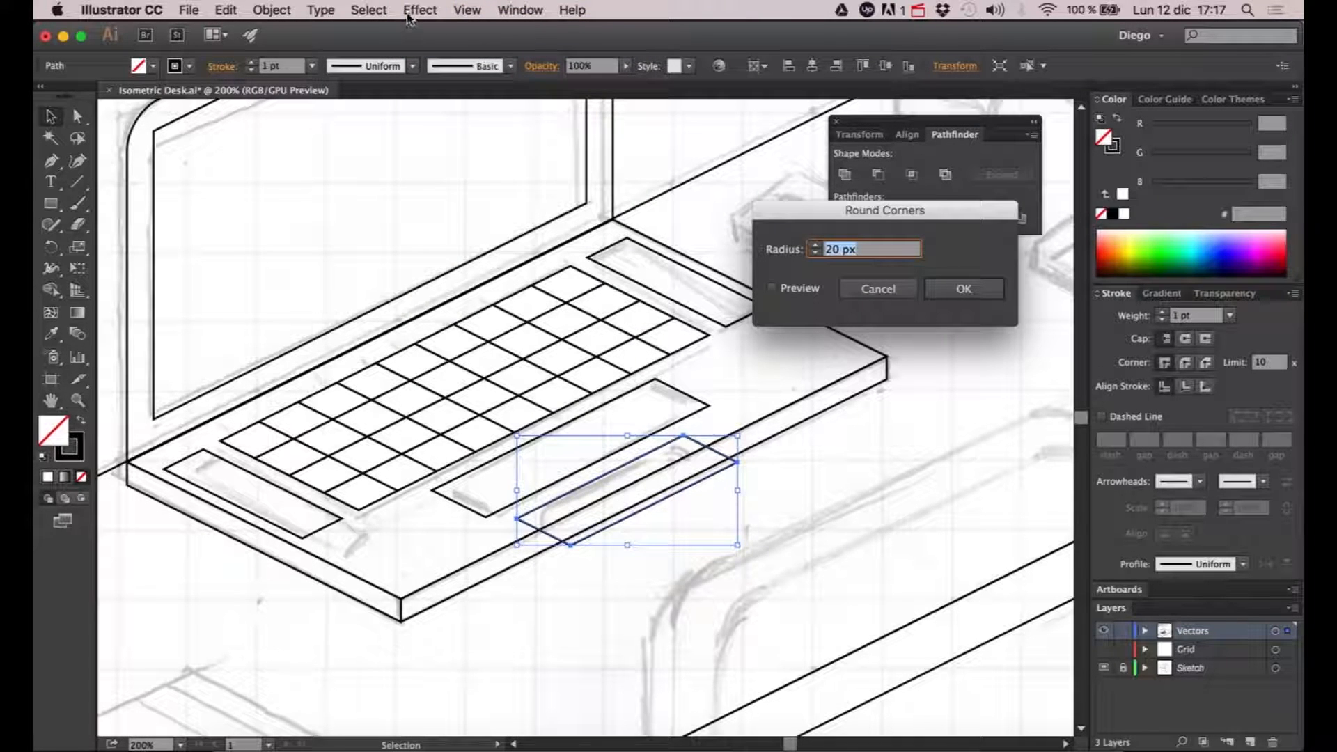
{"action": "left_click", "coordinate": [772, 288]}
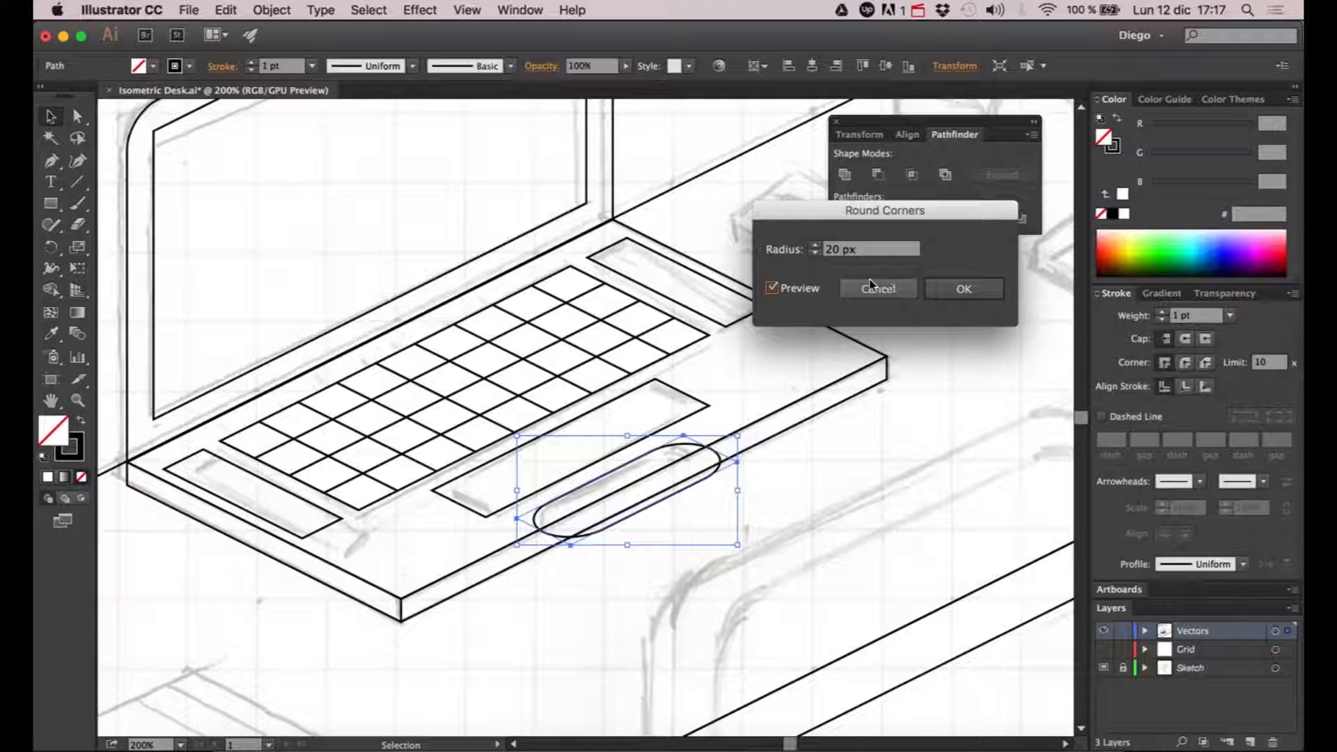
{"action": "left_click", "coordinate": [960, 288]}
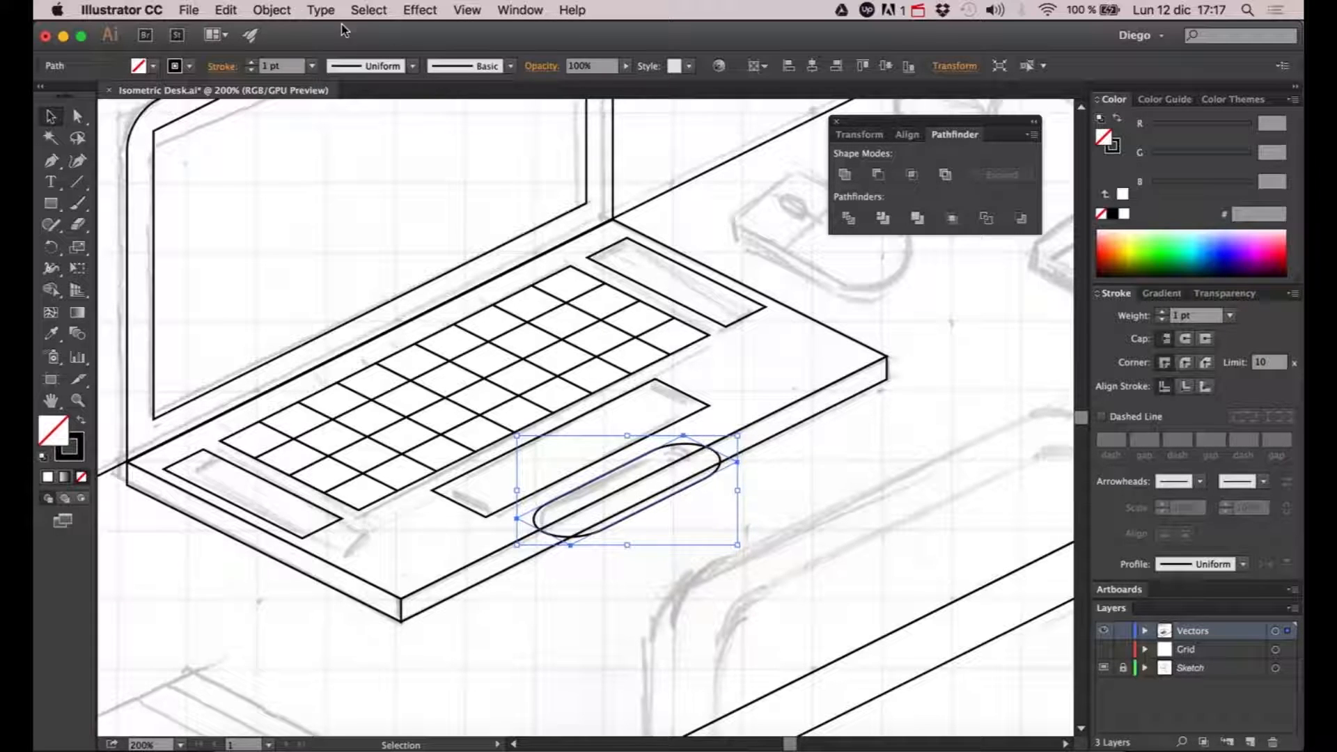
{"action": "left_click", "coordinate": [273, 10]}
{"action": "left_click", "coordinate": [417, 201]}
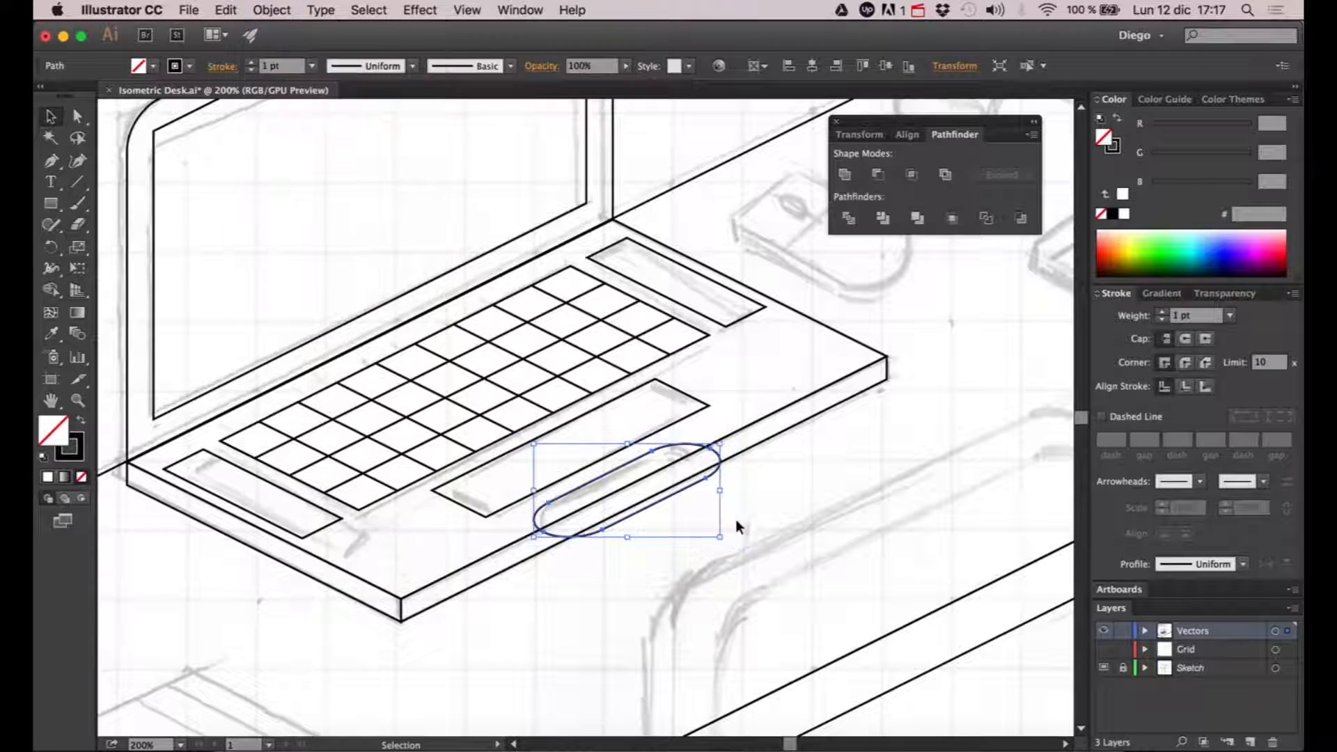
- Intersect the rounded shape with a copy of the laptop's top face to leave only the notch on the base
{"action": "left_click", "coordinate": [743, 522]}
{"action": "left_click", "coordinate": [714, 477]}
{"action": "left_click", "coordinate": [801, 314]}
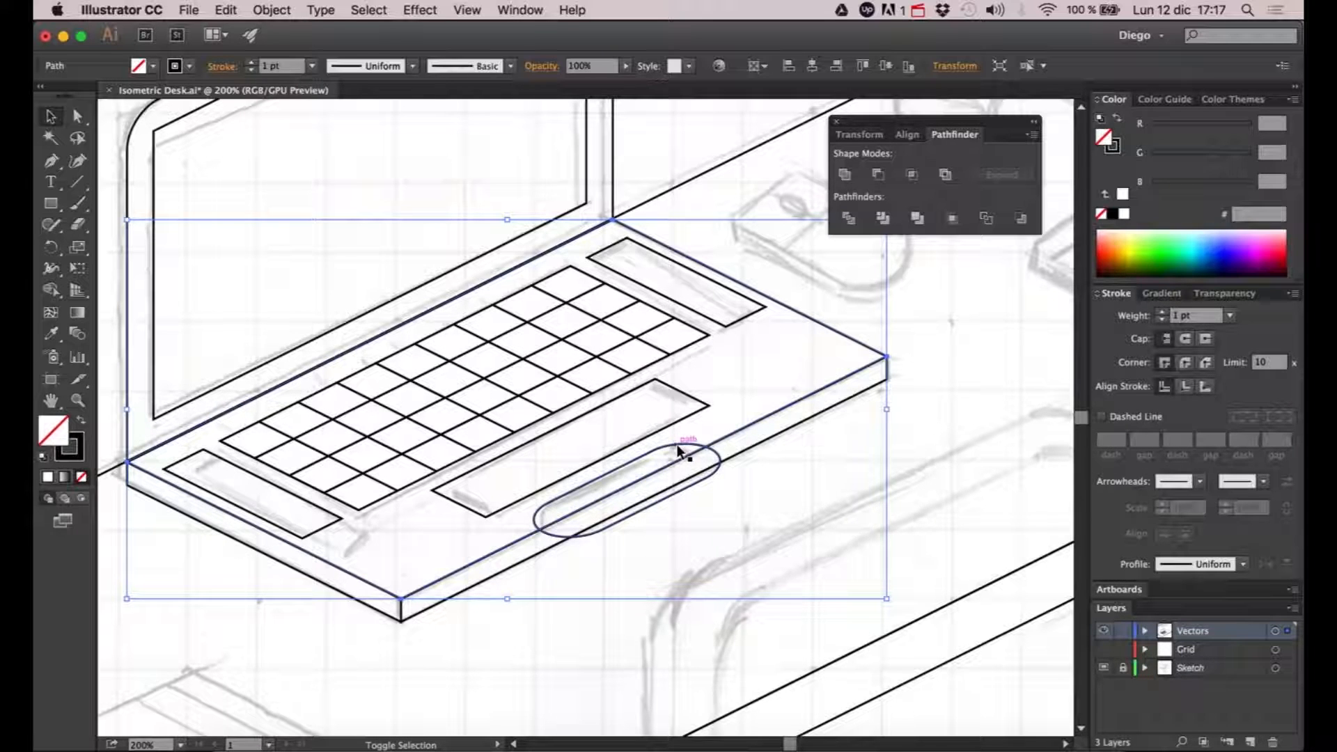
{"action": "left_click", "coordinate": [679, 451], "text": "shift"}
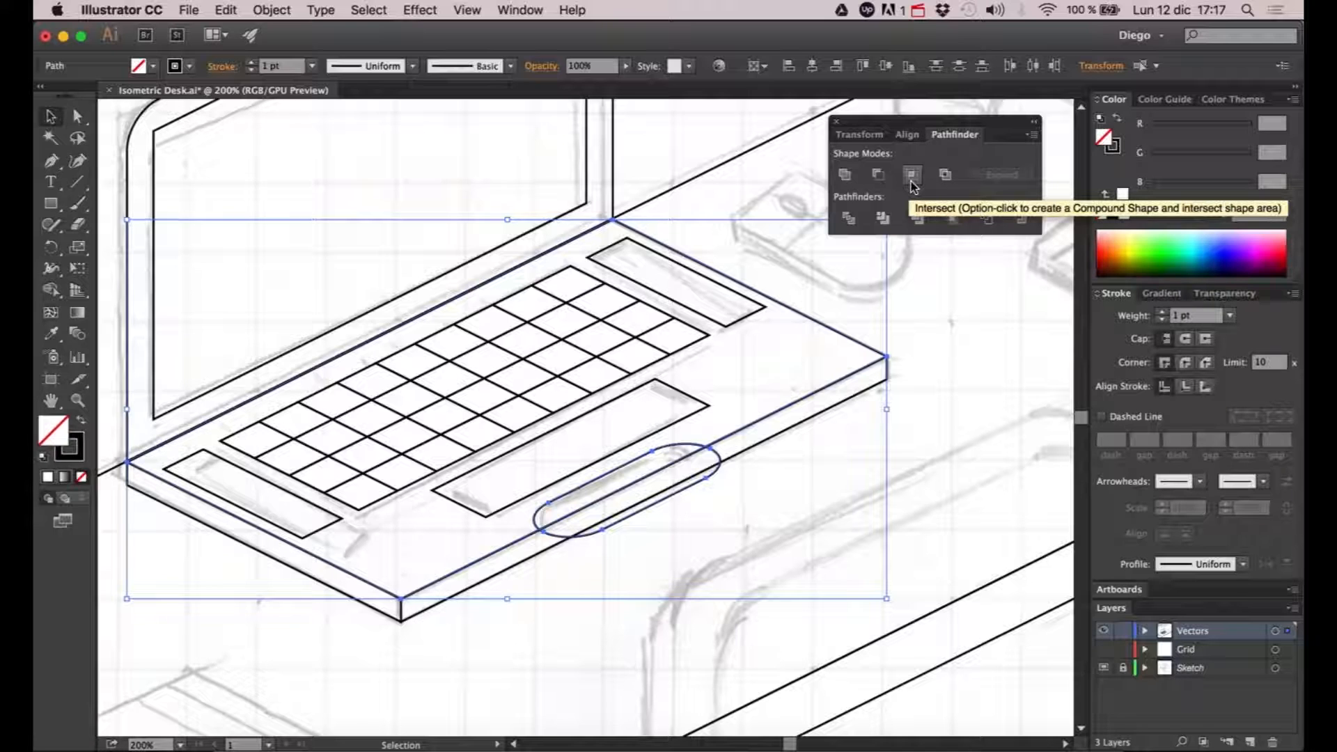
{"action": "left_click", "coordinate": [912, 177]}
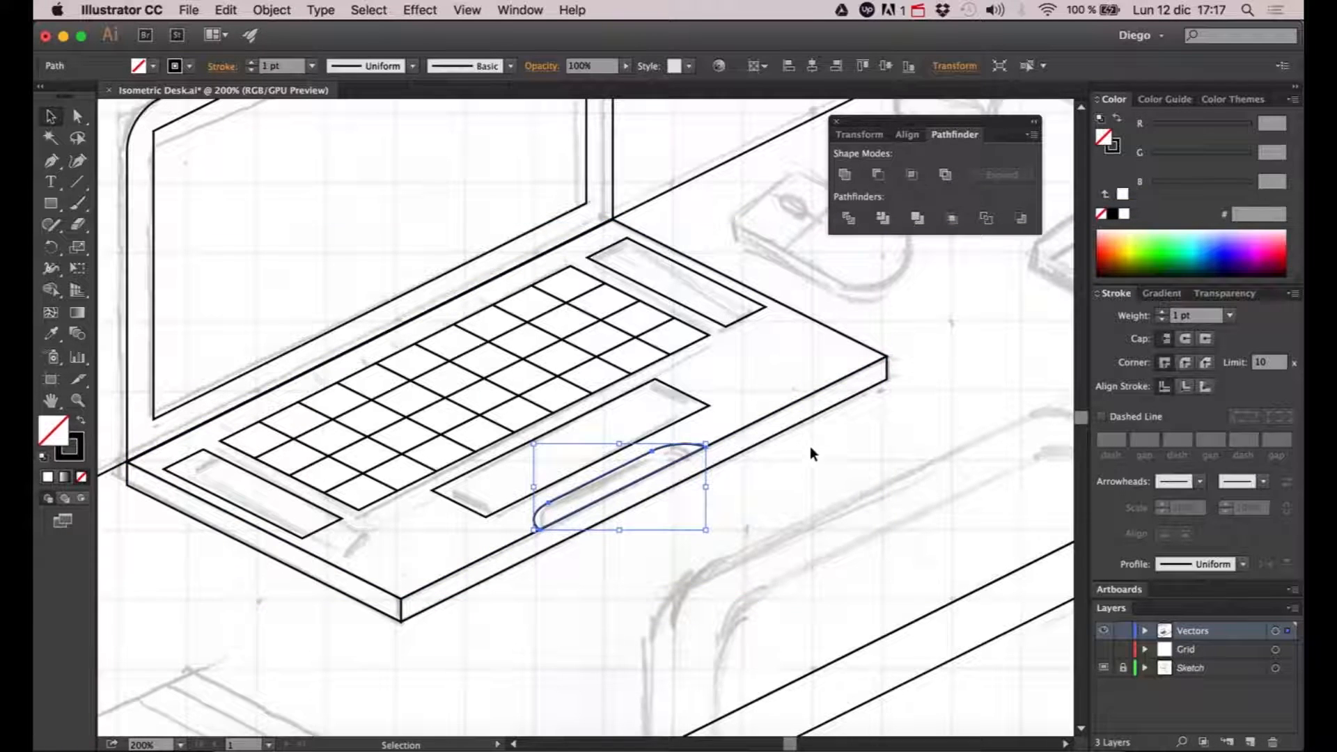
{"action": "left_click", "coordinate": [803, 465]}
- Examine the notch against the whole laptop, then inspect the sketched webcam on the lid's upper bezel
{"action": "scroll", "coordinate": [794, 482], "scroll_direction": "down", "scroll_amount": 2}
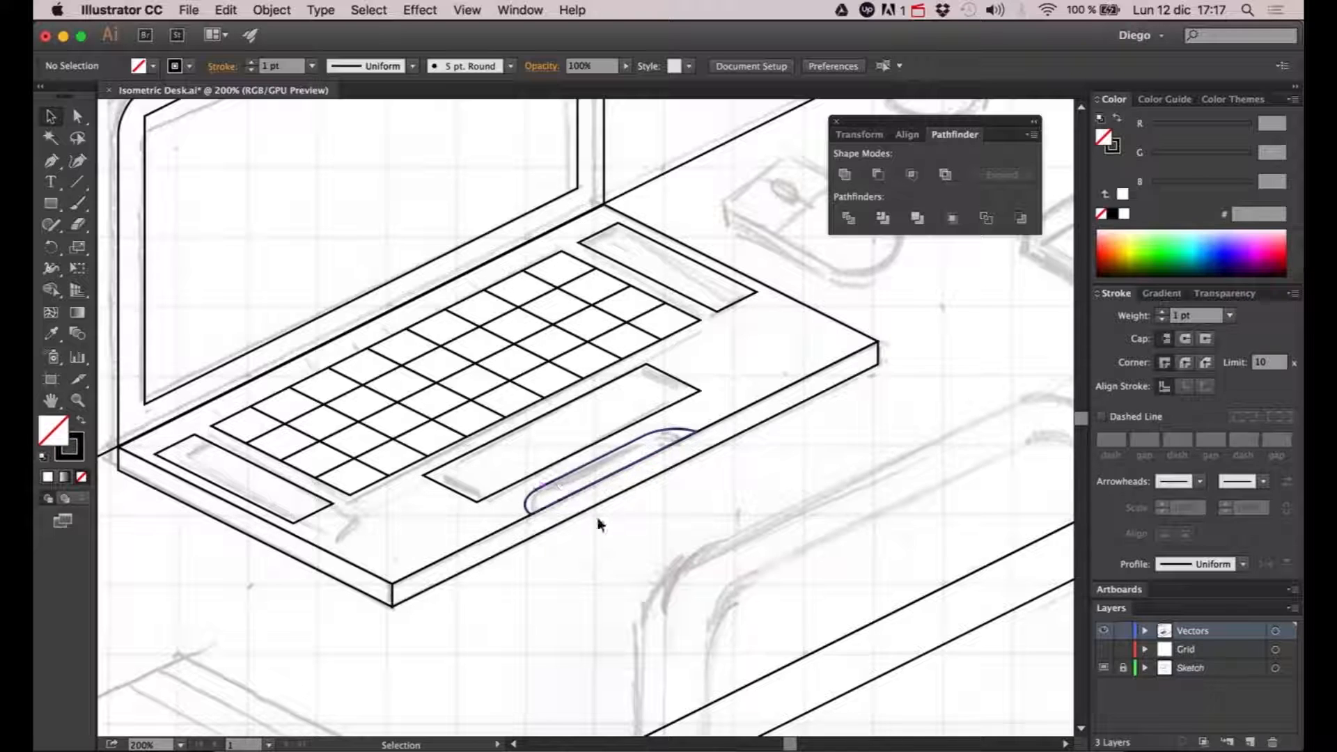
{"action": "scroll", "coordinate": [597, 525], "scroll_direction": "down", "scroll_amount": 1}
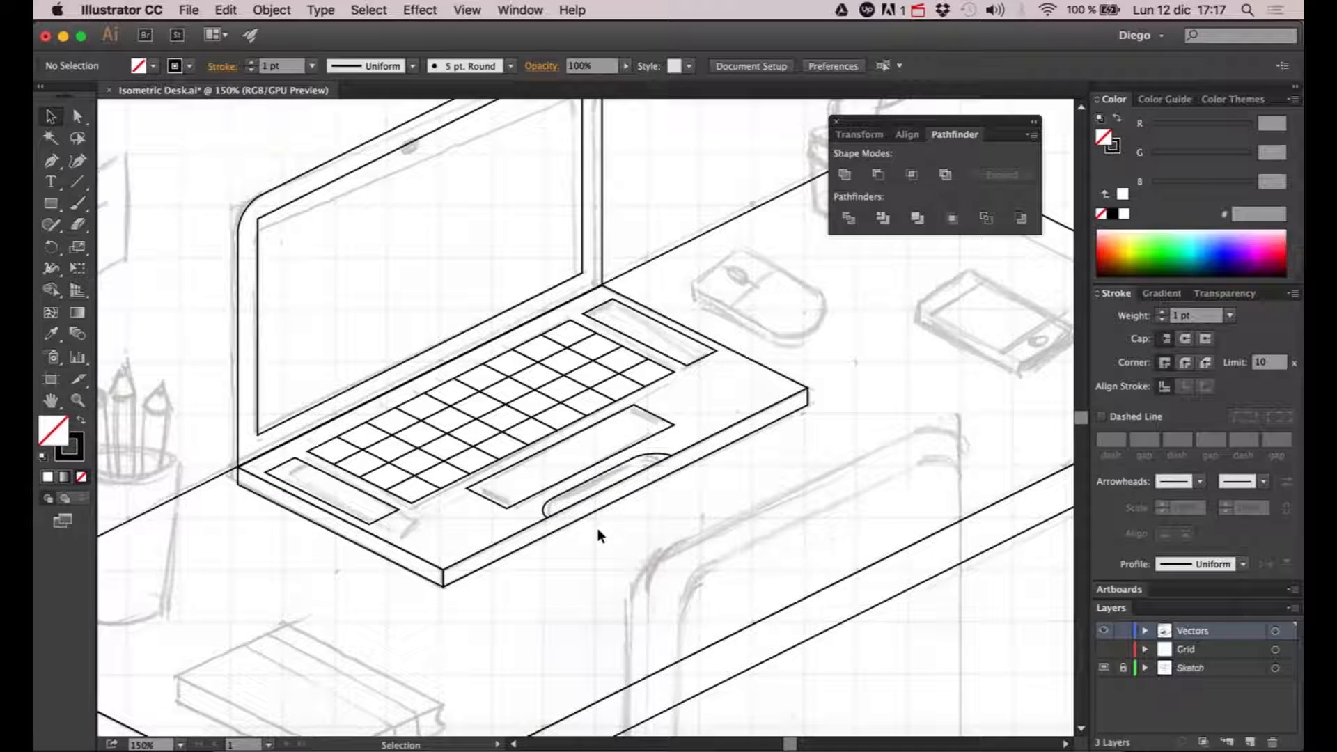
{"action": "scroll", "coordinate": [597, 535], "scroll_direction": "down", "scroll_amount": 1}
{"action": "left_click_drag", "start_coordinate": [619, 539], "coordinate": [663, 549]}
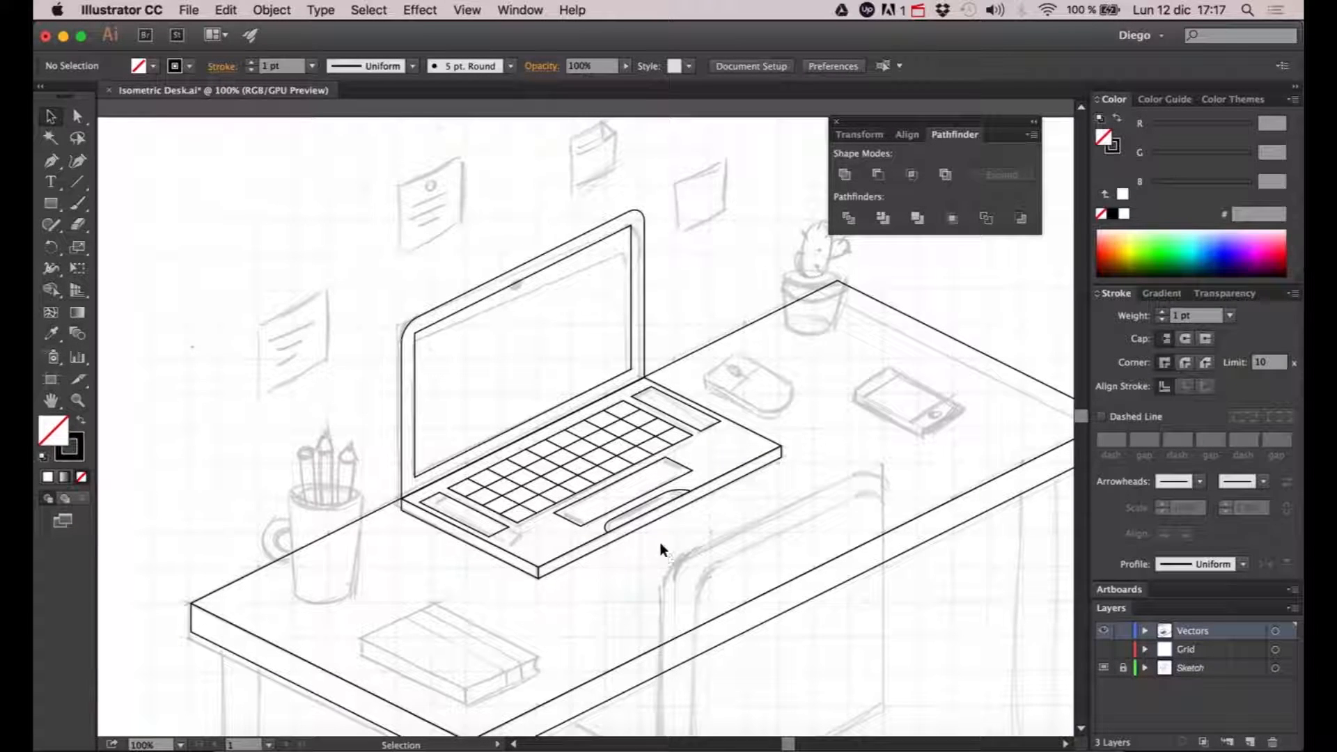
{"action": "left_click_drag", "start_coordinate": [531, 289], "coordinate": [539, 346]}
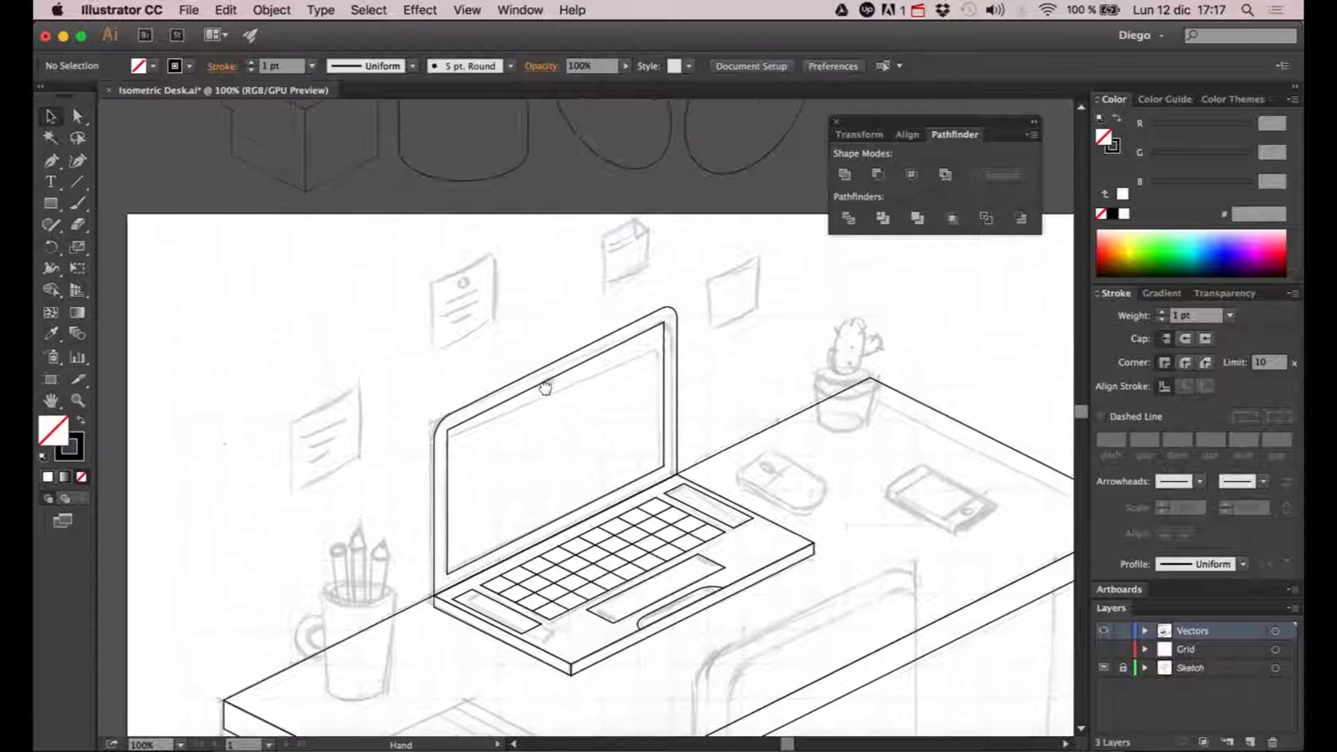
{"action": "scroll", "coordinate": [547, 374], "scroll_direction": "up", "scroll_amount": 3}
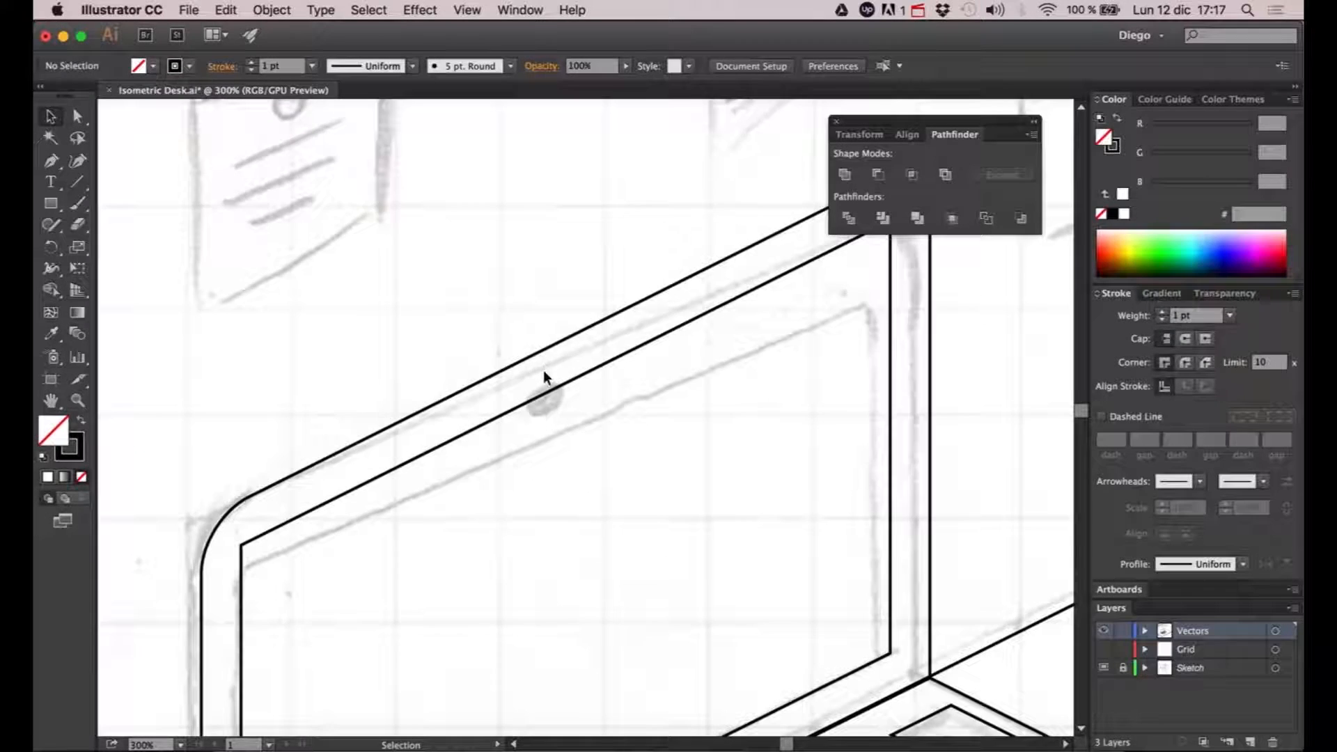
{"action": "scroll", "coordinate": [544, 376], "scroll_direction": "down", "scroll_amount": 5}
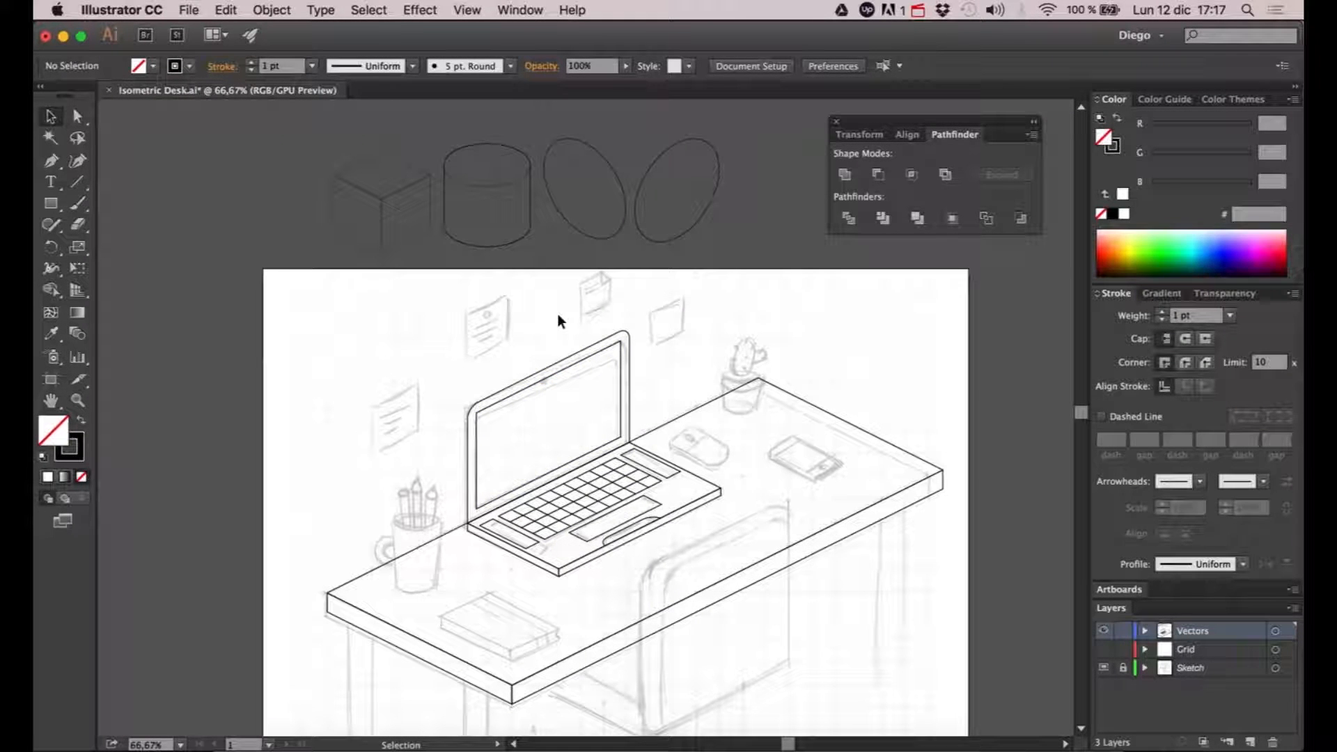
- Place a copy of the right-leaning isometric ellipse from above the artboard over the laptop lid
{"action": "left_click", "coordinate": [700, 218]}
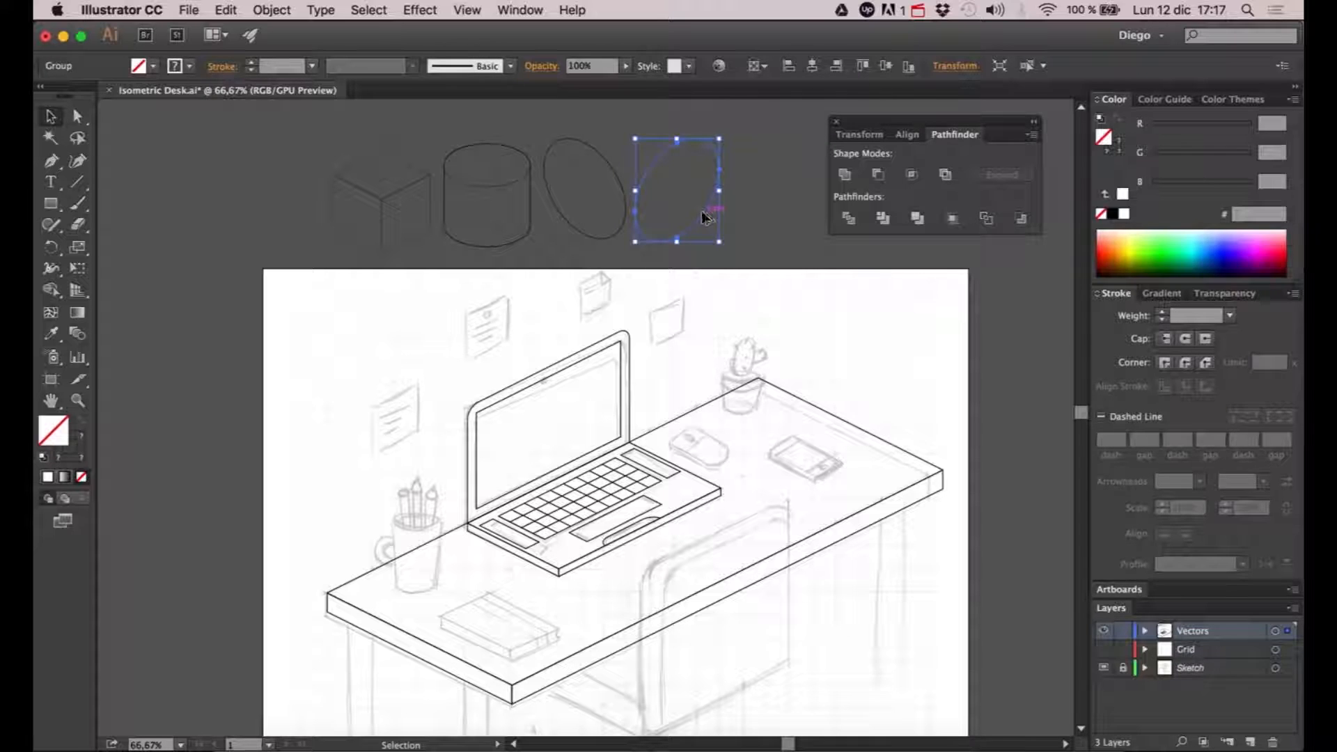
{"action": "left_click", "coordinate": [622, 185]}
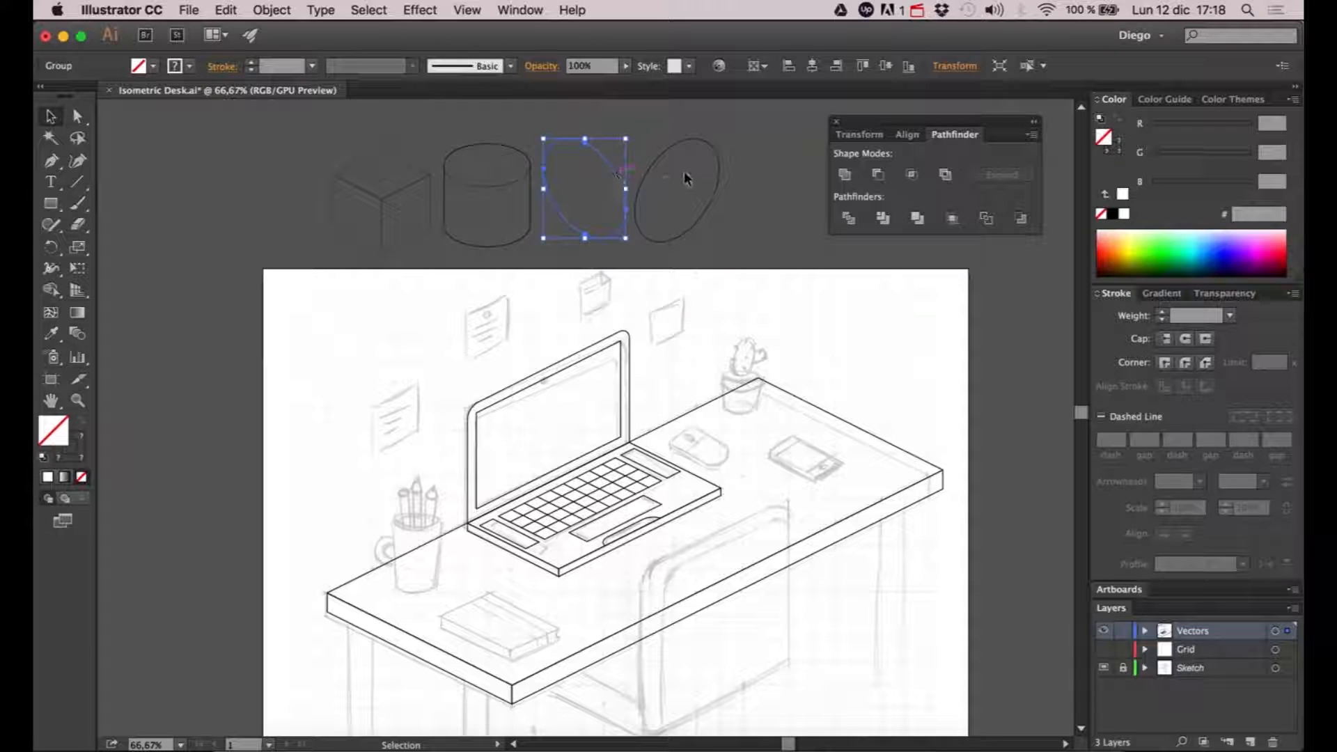
{"action": "left_click", "coordinate": [669, 162]}
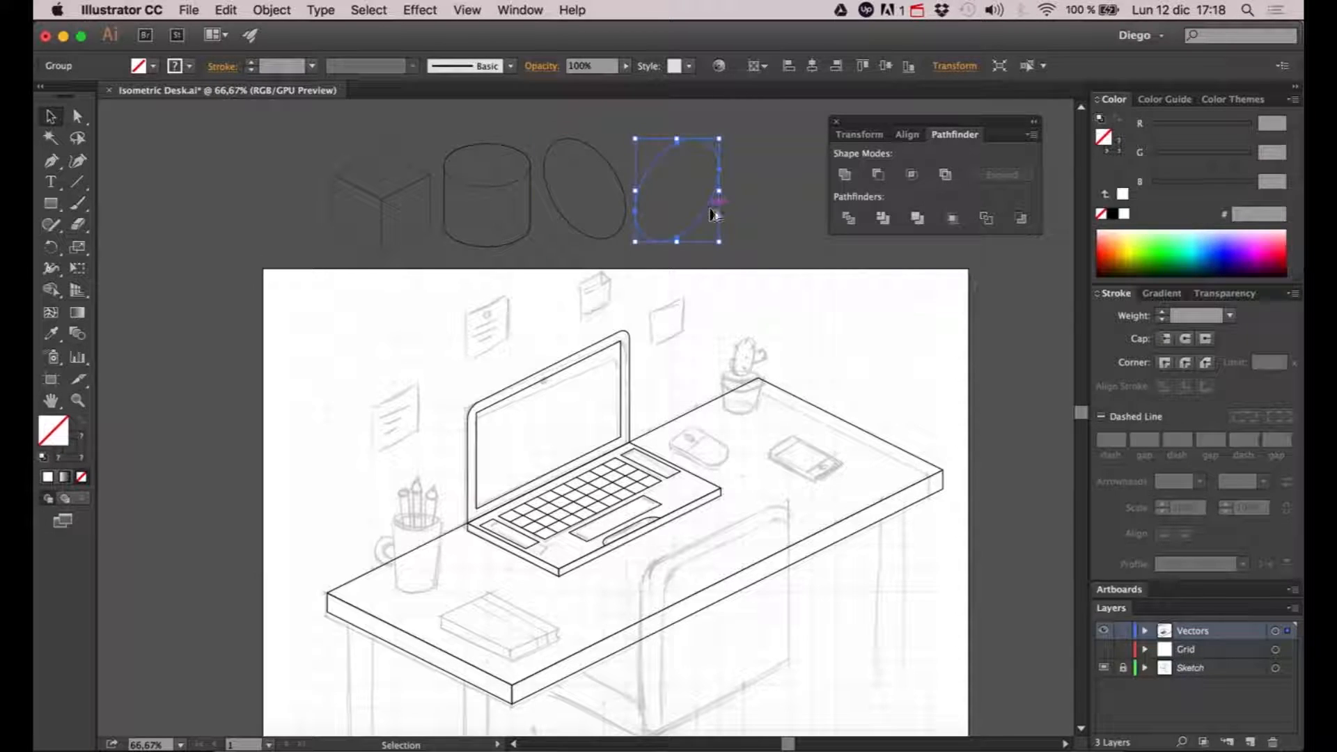
{"action": "left_click_drag", "start_coordinate": [694, 239], "coordinate": [573, 373]}
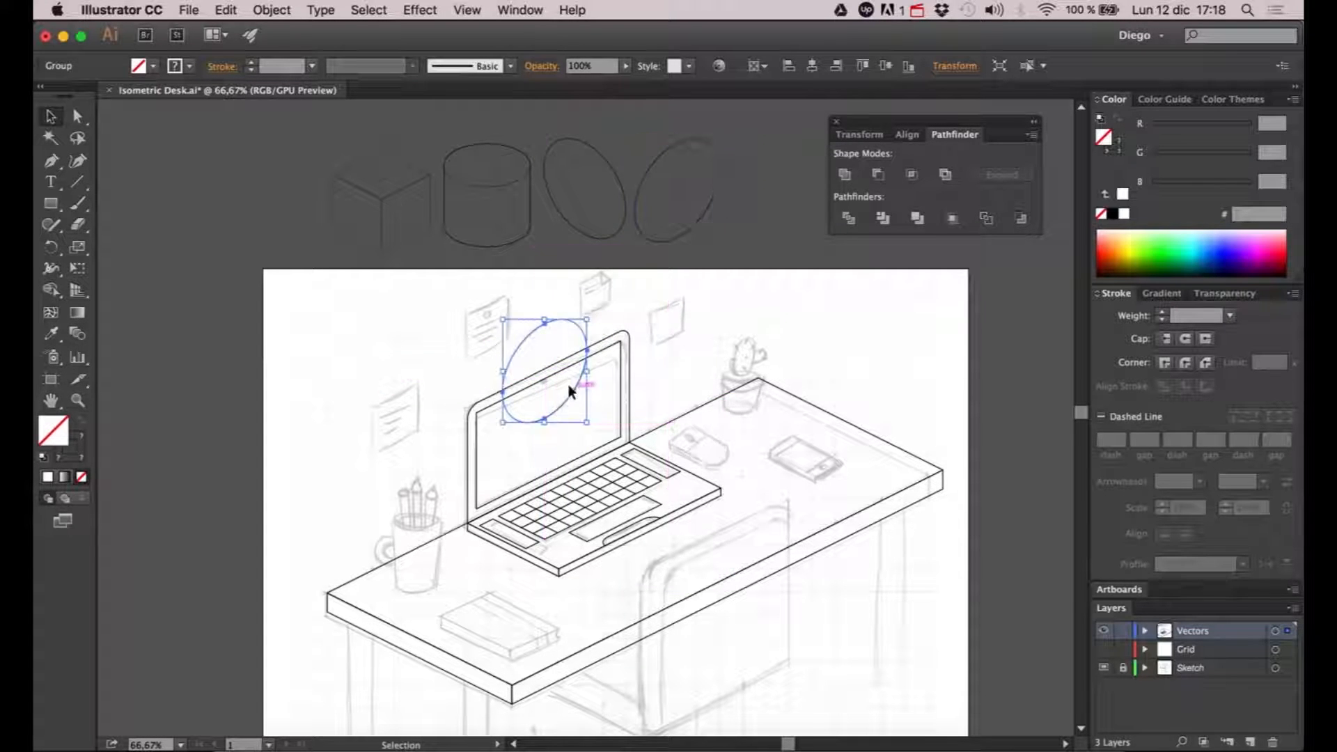
- Scale the ellipse copy down to webcam size and place it within the lid's upper bezel above the sketched webcam
{"action": "scroll", "coordinate": [568, 363], "scroll_direction": "up", "scroll_amount": 1}
{"action": "scroll", "coordinate": [603, 317], "scroll_direction": "up", "scroll_amount": 1}
{"action": "left_click_drag", "start_coordinate": [598, 304], "coordinate": [474, 445]}
{"action": "scroll", "coordinate": [470, 452], "scroll_direction": "up", "scroll_amount": 1}
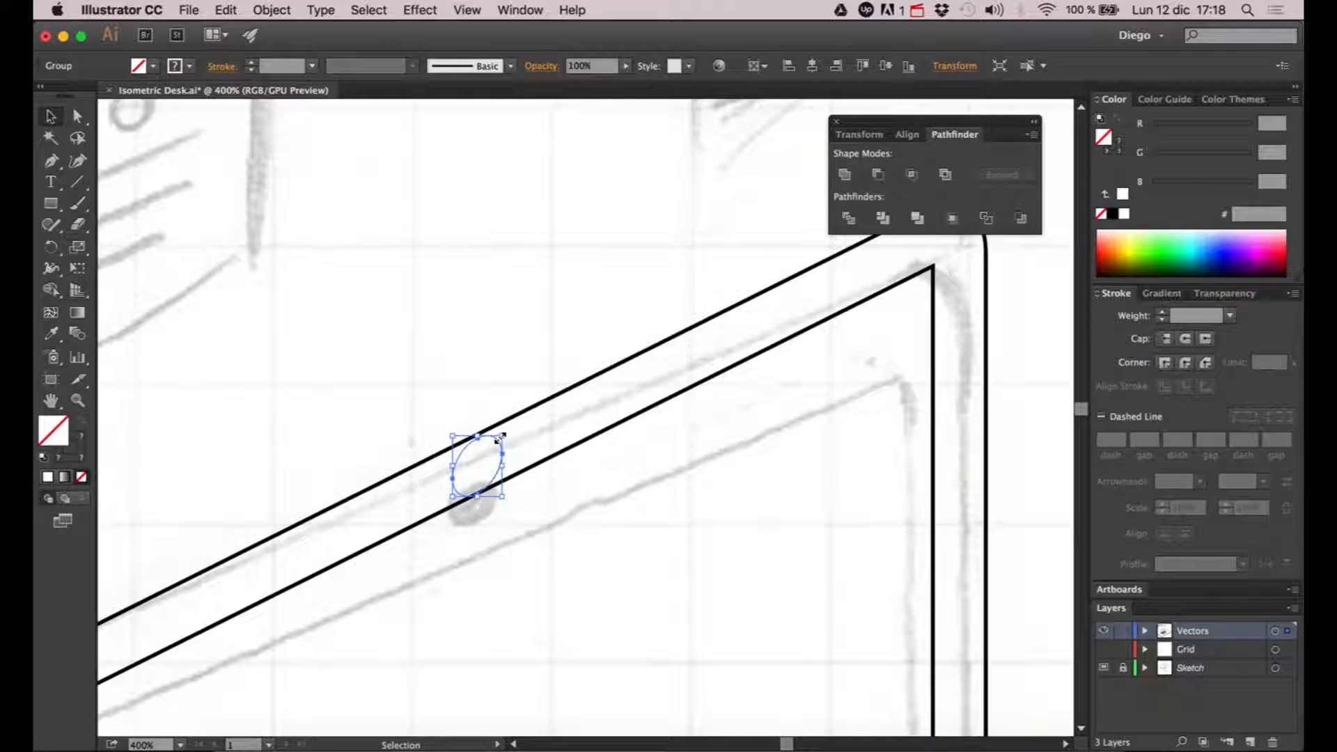
{"action": "scroll", "coordinate": [501, 437], "scroll_direction": "up", "scroll_amount": 3}
{"action": "left_click_drag", "start_coordinate": [501, 437], "coordinate": [478, 441]}
- Fine-tune the webcam ellipse so it fits between the two lines of the lid's upper bezel
{"action": "scroll", "coordinate": [439, 330], "scroll_direction": "down", "scroll_amount": 2}
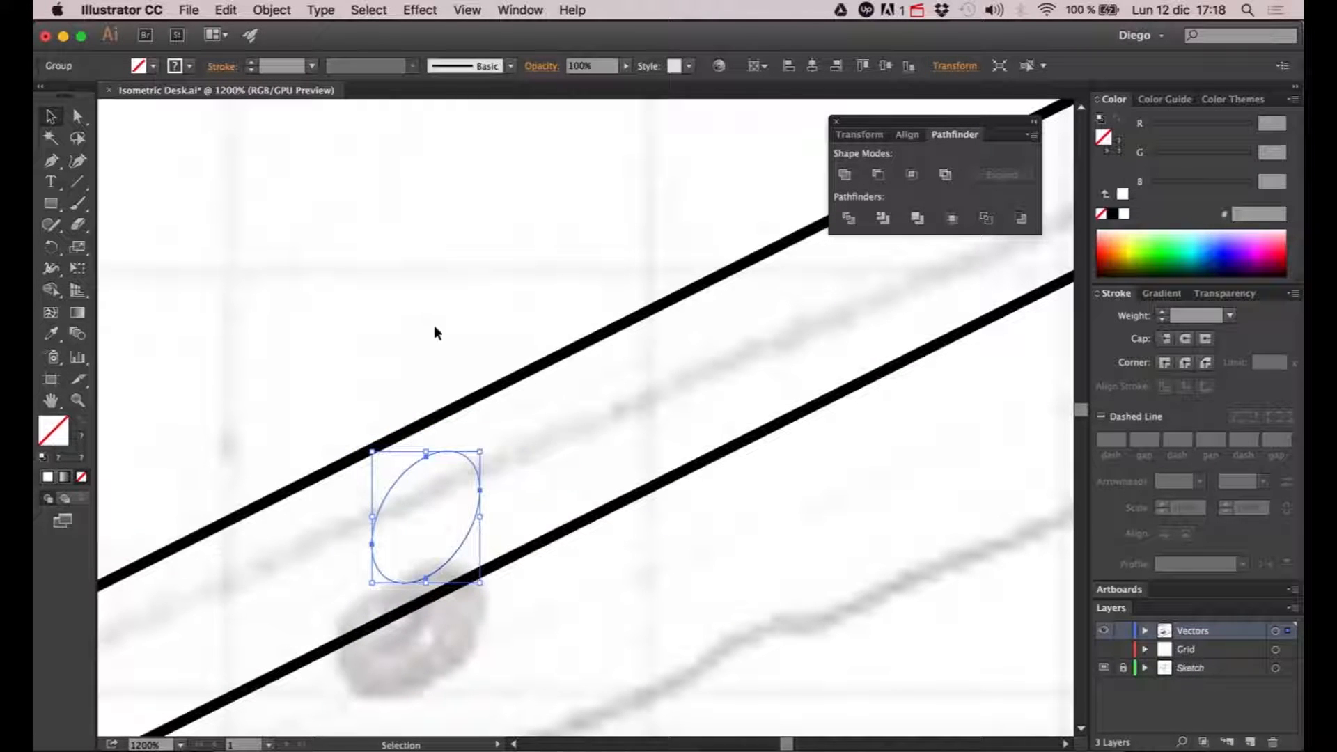
{"action": "left_click_drag", "start_coordinate": [434, 332], "coordinate": [516, 290]}
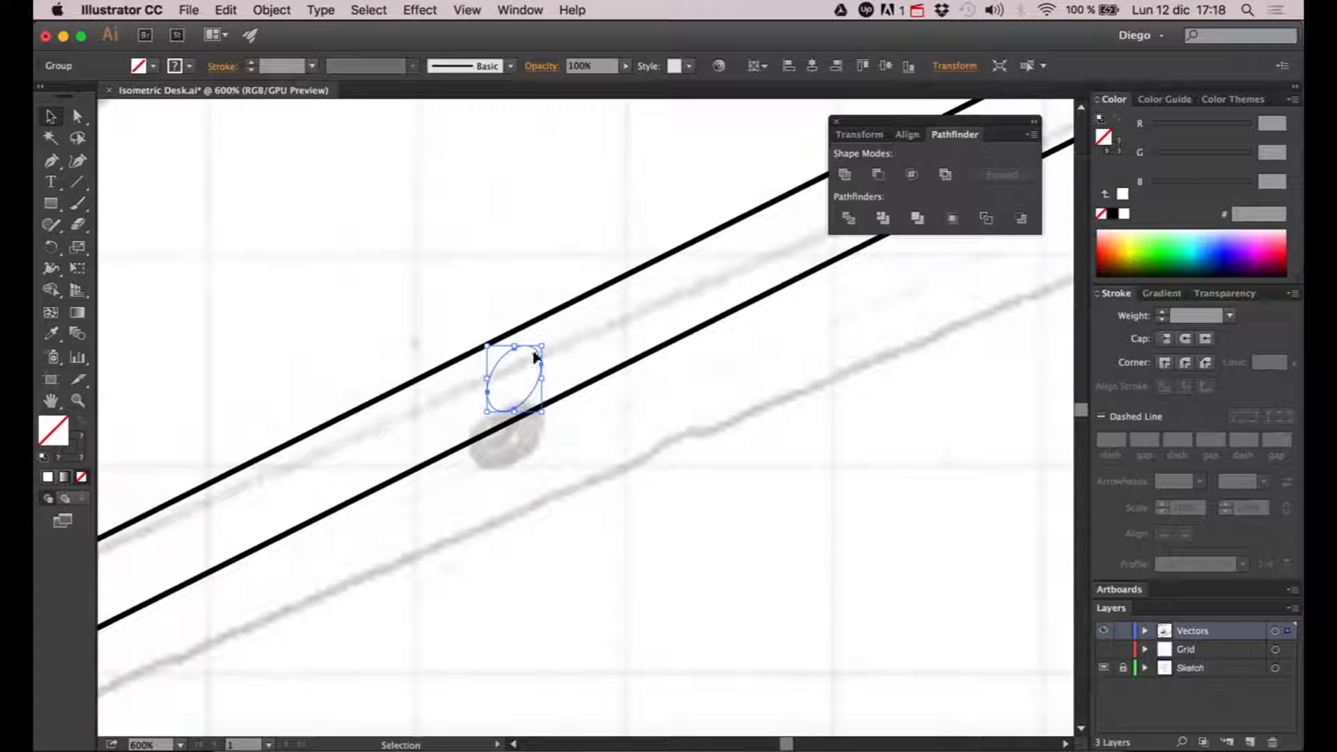
{"action": "left_click_drag", "start_coordinate": [534, 347], "coordinate": [525, 359]}
{"action": "scroll", "coordinate": [509, 305], "scroll_direction": "down", "scroll_amount": 2}
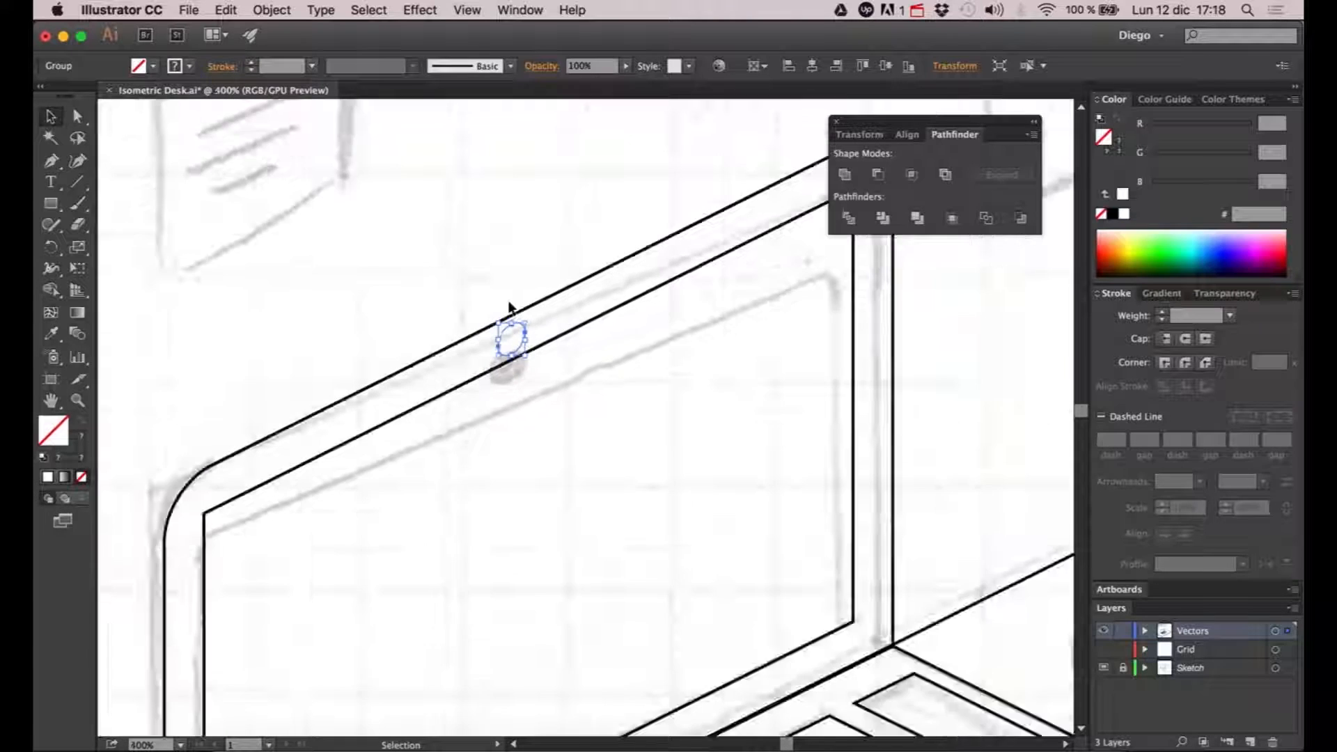
{"action": "left_click", "coordinate": [596, 232]}
{"action": "scroll", "coordinate": [595, 233], "scroll_direction": "down", "scroll_amount": 3}
{"action": "scroll", "coordinate": [714, 309], "scroll_direction": "right", "scroll_amount": 3}
{"action": "scroll", "coordinate": [714, 309], "scroll_direction": "down", "scroll_amount": 1}
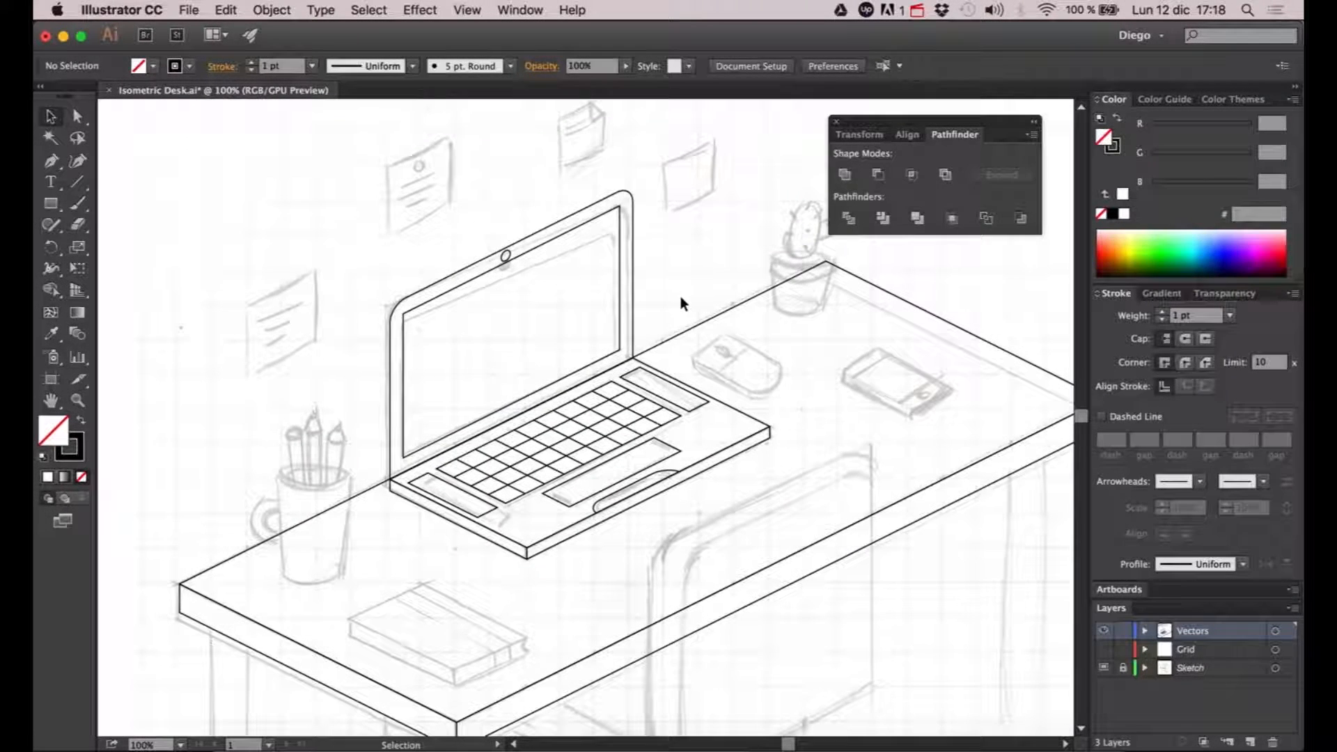
- Select only the outer outline of the grouped laptop lid and fill it with black
{"action": "left_click", "coordinate": [632, 252]}
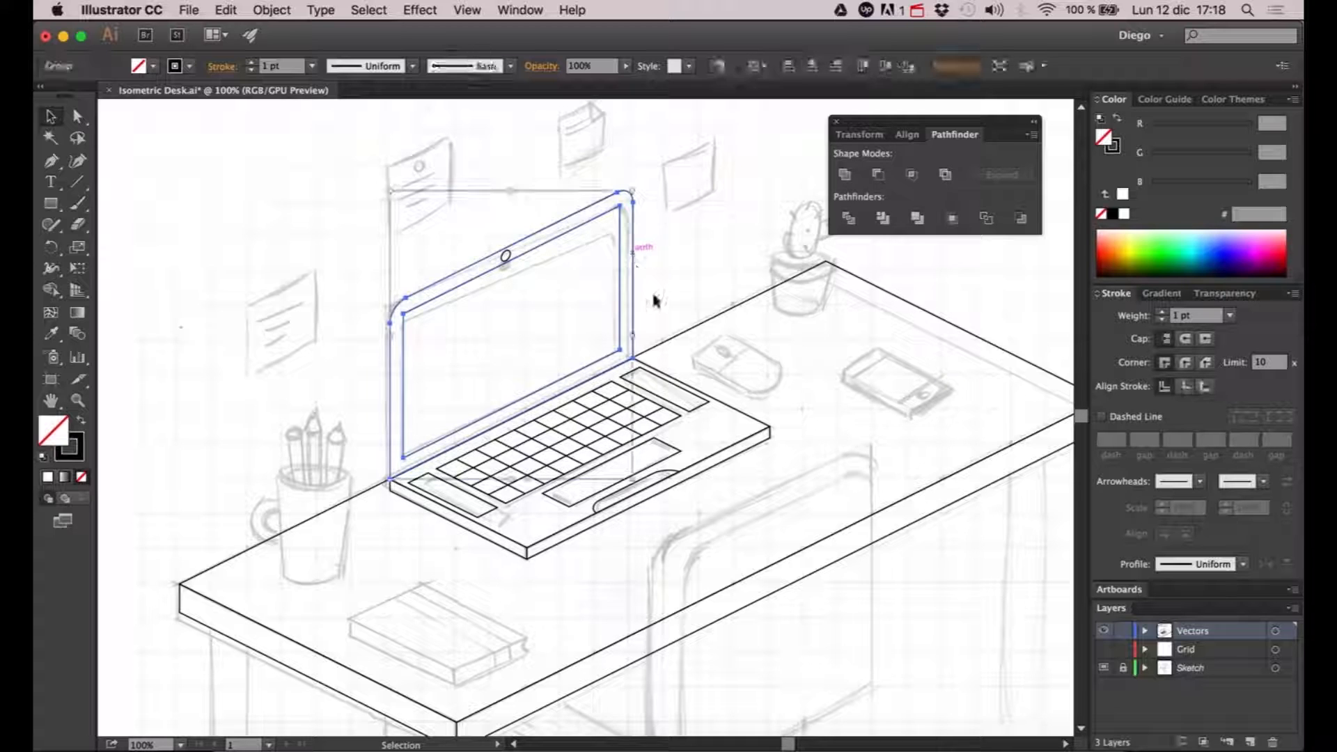
{"action": "left_click", "coordinate": [721, 408]}
{"action": "left_click", "coordinate": [825, 417]}
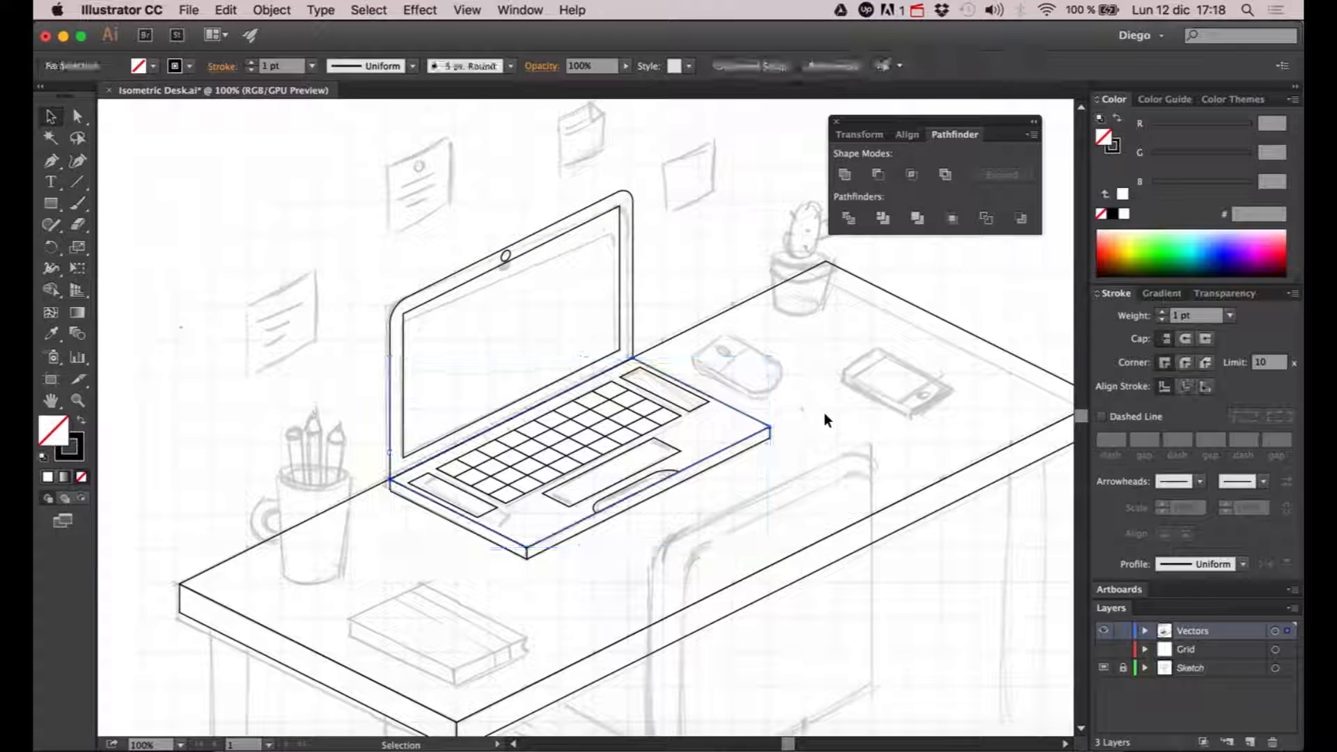
{"action": "left_click", "coordinate": [630, 273]}
{"action": "left_click", "coordinate": [641, 283]}
{"action": "key", "text": "a"}
{"action": "left_click", "coordinate": [633, 272]}
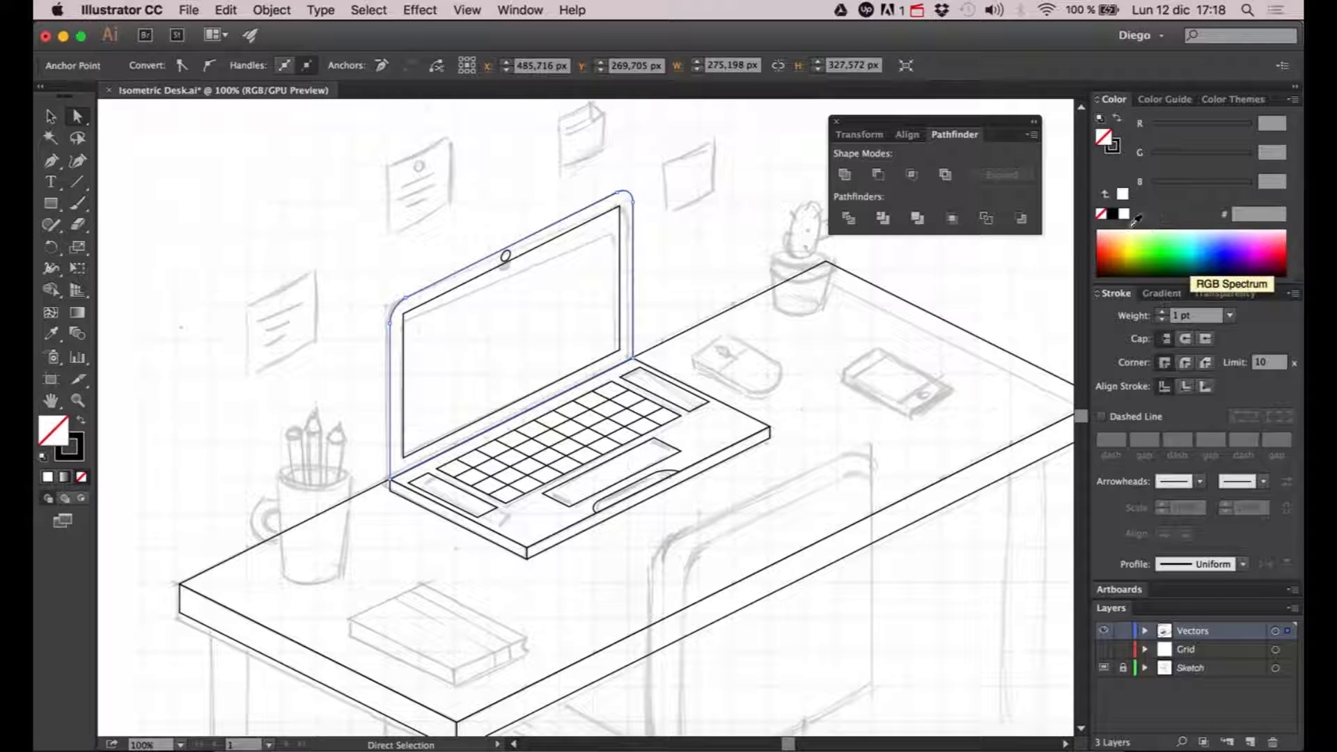
{"action": "left_click", "coordinate": [1112, 215]}
- Fill the inner screen panel of the laptop lid with white
{"action": "left_click", "coordinate": [620, 263]}
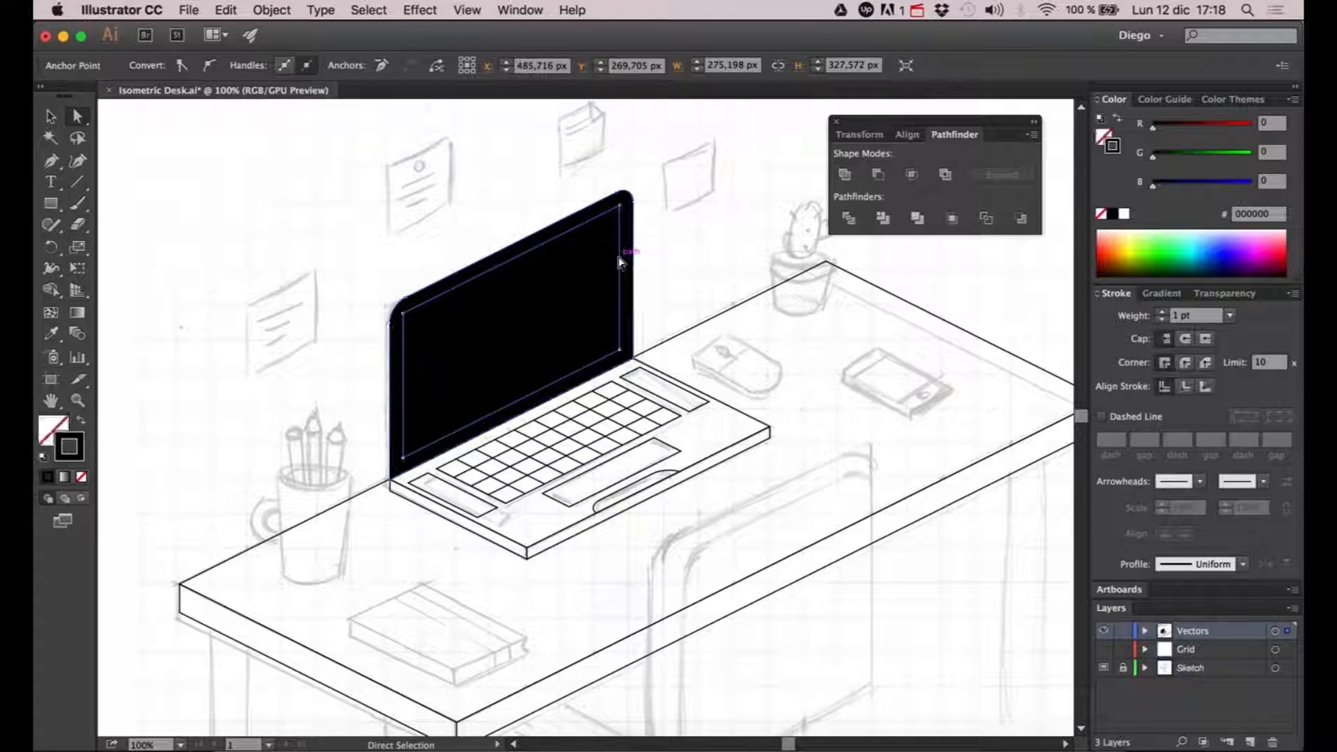
{"action": "left_click", "coordinate": [1123, 214]}
{"action": "left_click", "coordinate": [765, 243]}
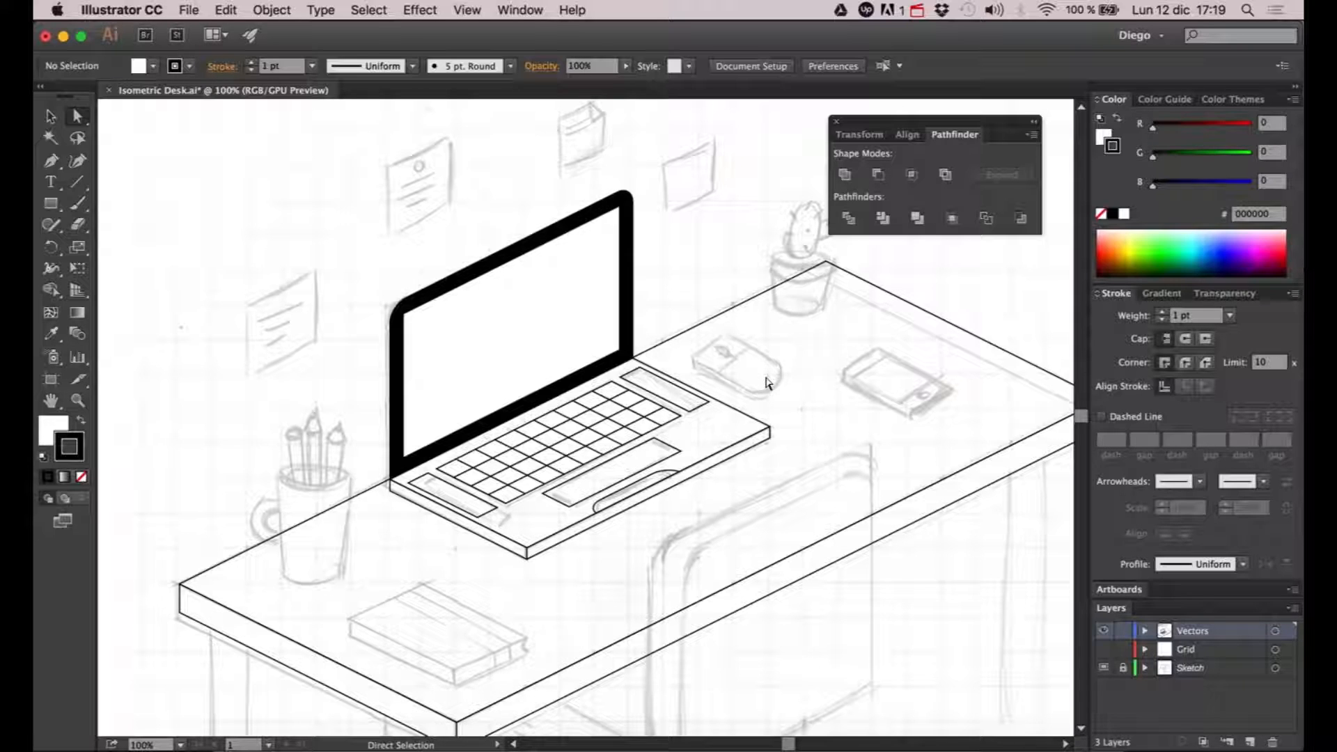
{"action": "left_click_drag", "start_coordinate": [771, 381], "coordinate": [750, 342]}
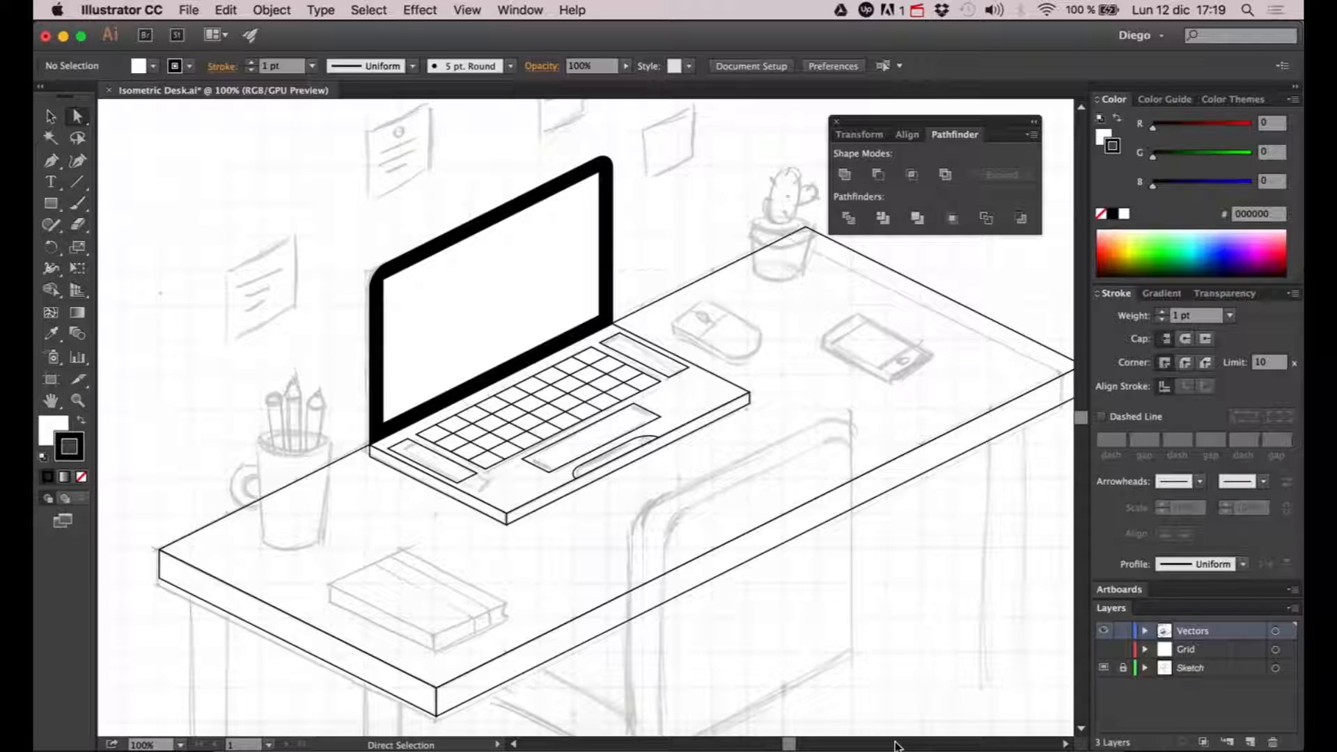
{"action": "left_click", "coordinate": [989, 747]}
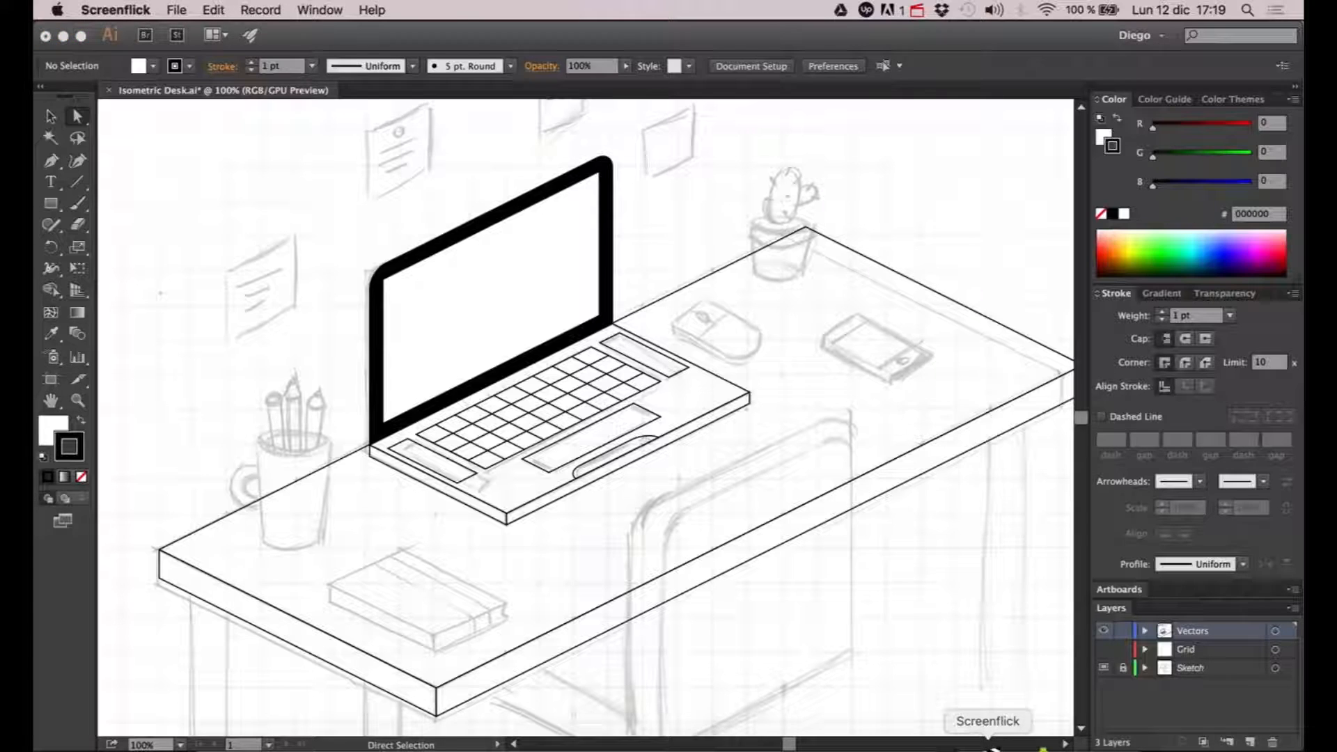
{"action": "right_click", "coordinate": [992, 748]}
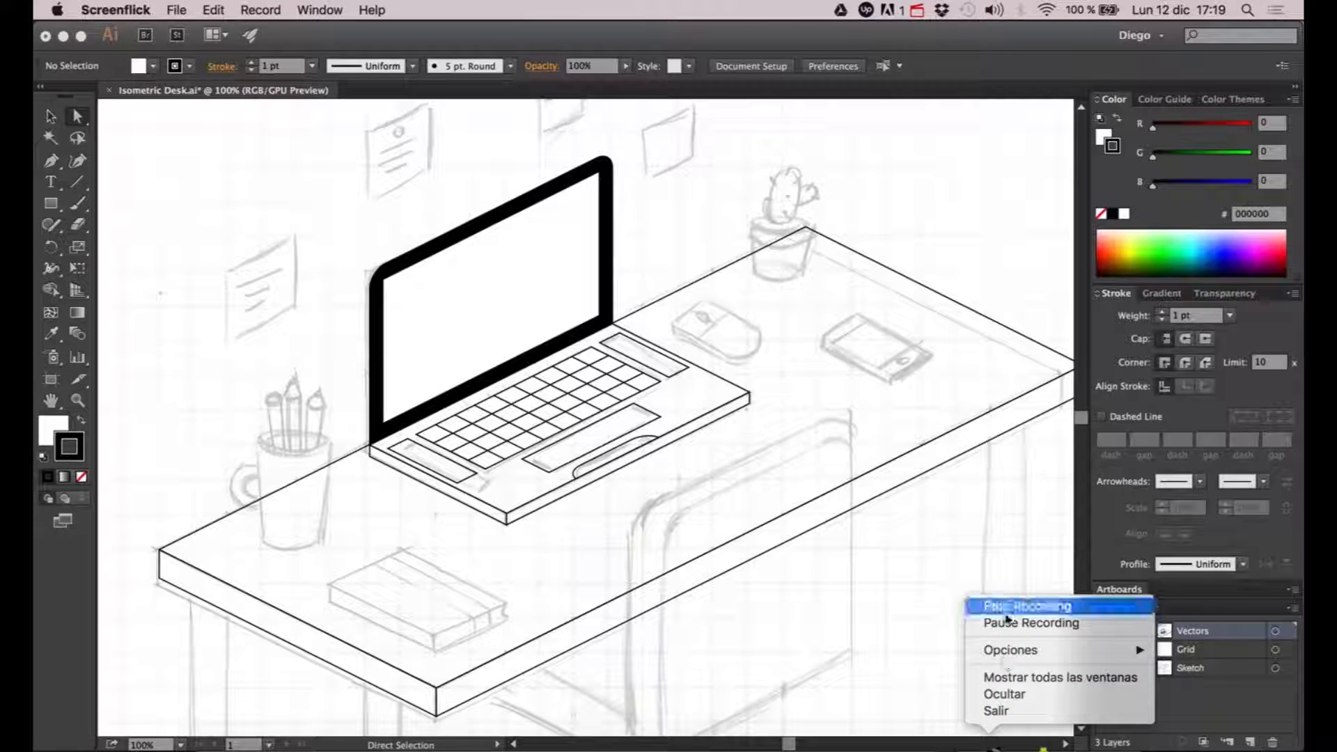